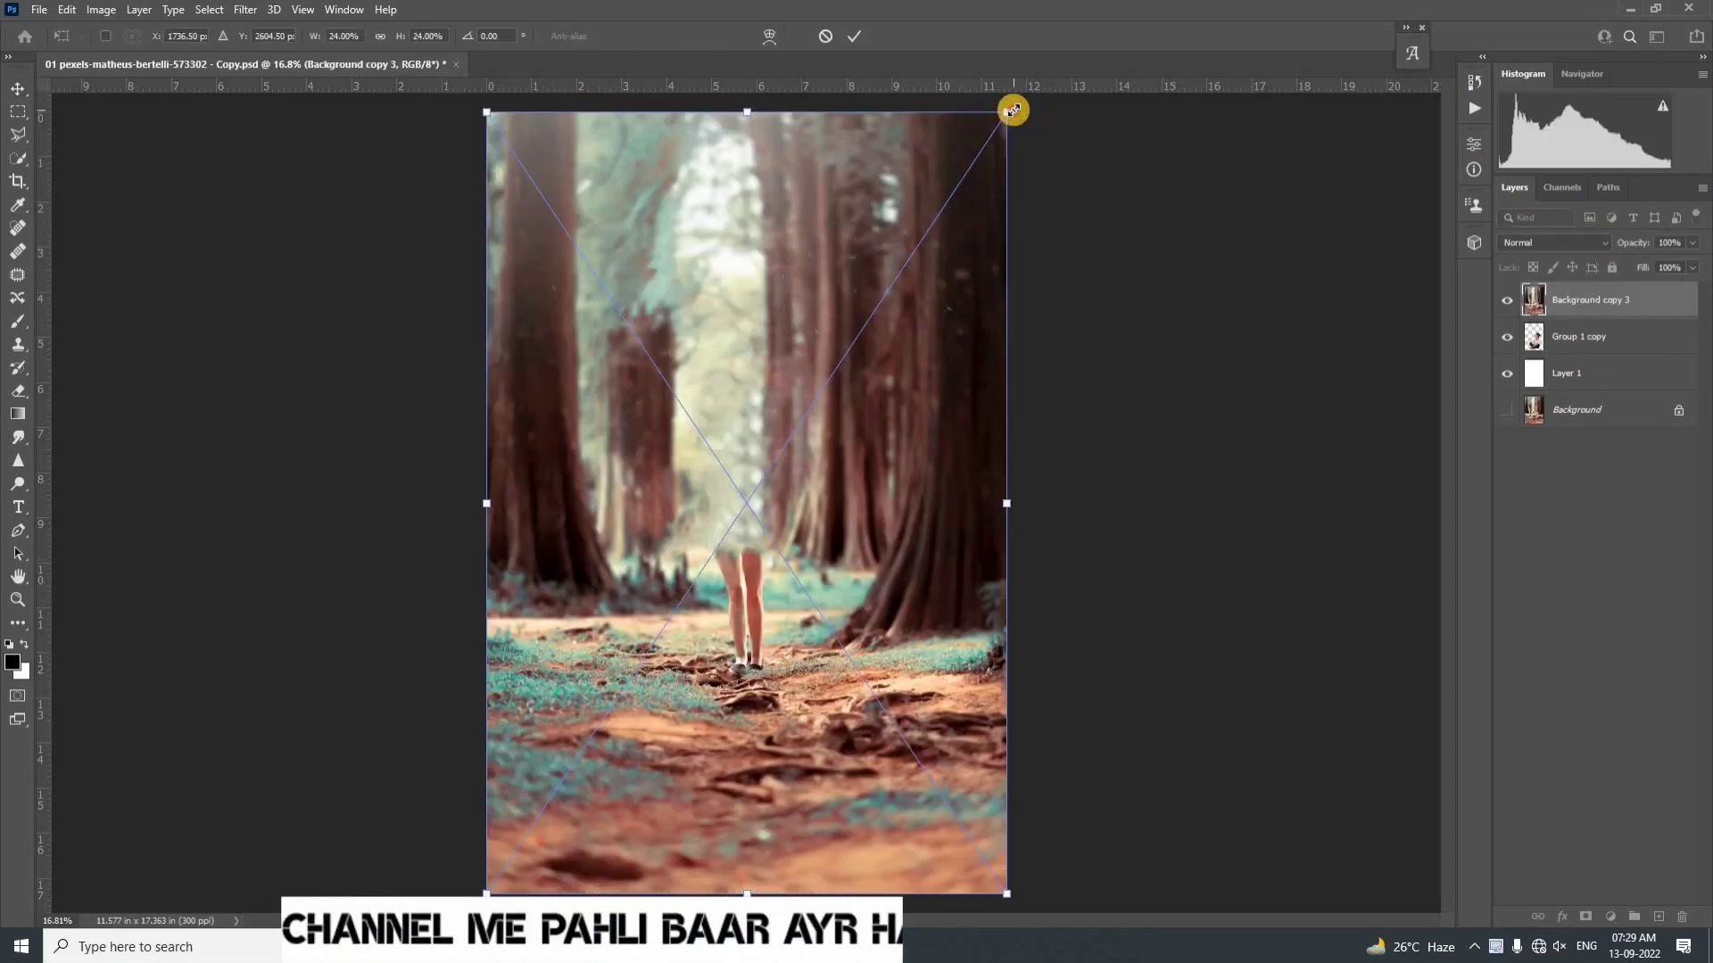
# Step: Enlarge the forest layer to about 32%, move it lower, and duplicate it as Background copy 4
pyautogui.moveTo(1032, 102); pyautogui.dragTo(1217, 53)
pyautogui.moveTo(960, 313); pyautogui.dragTo(969, 434)
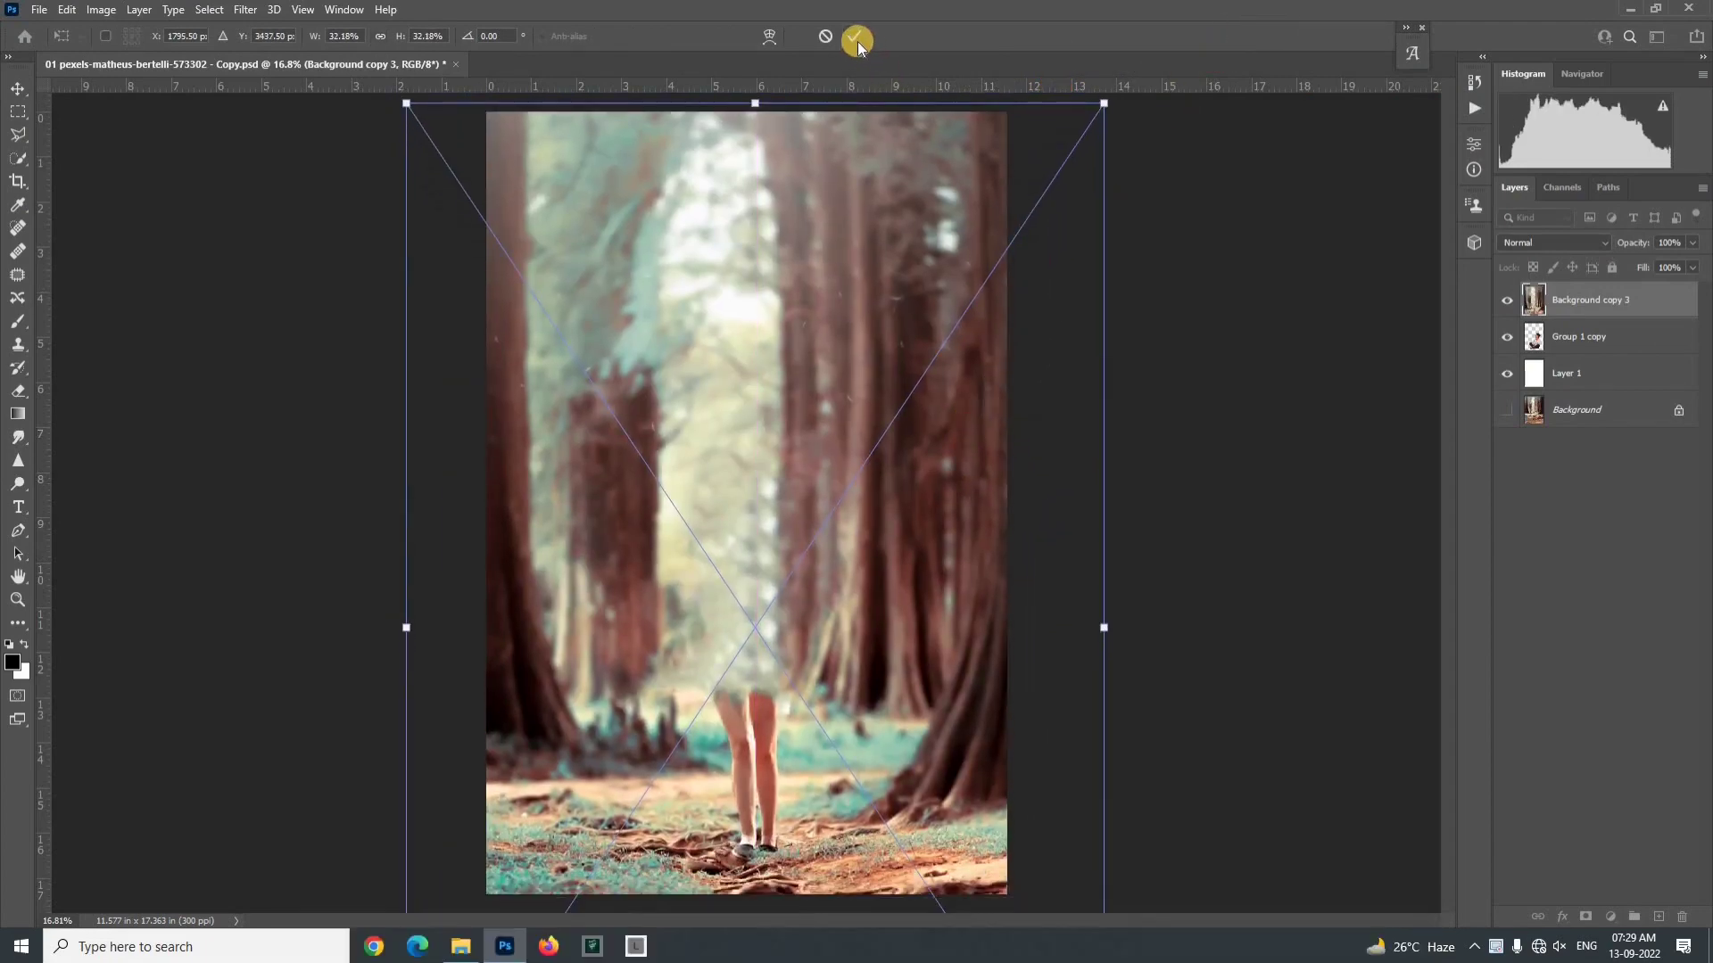
pyautogui.click(857, 39)
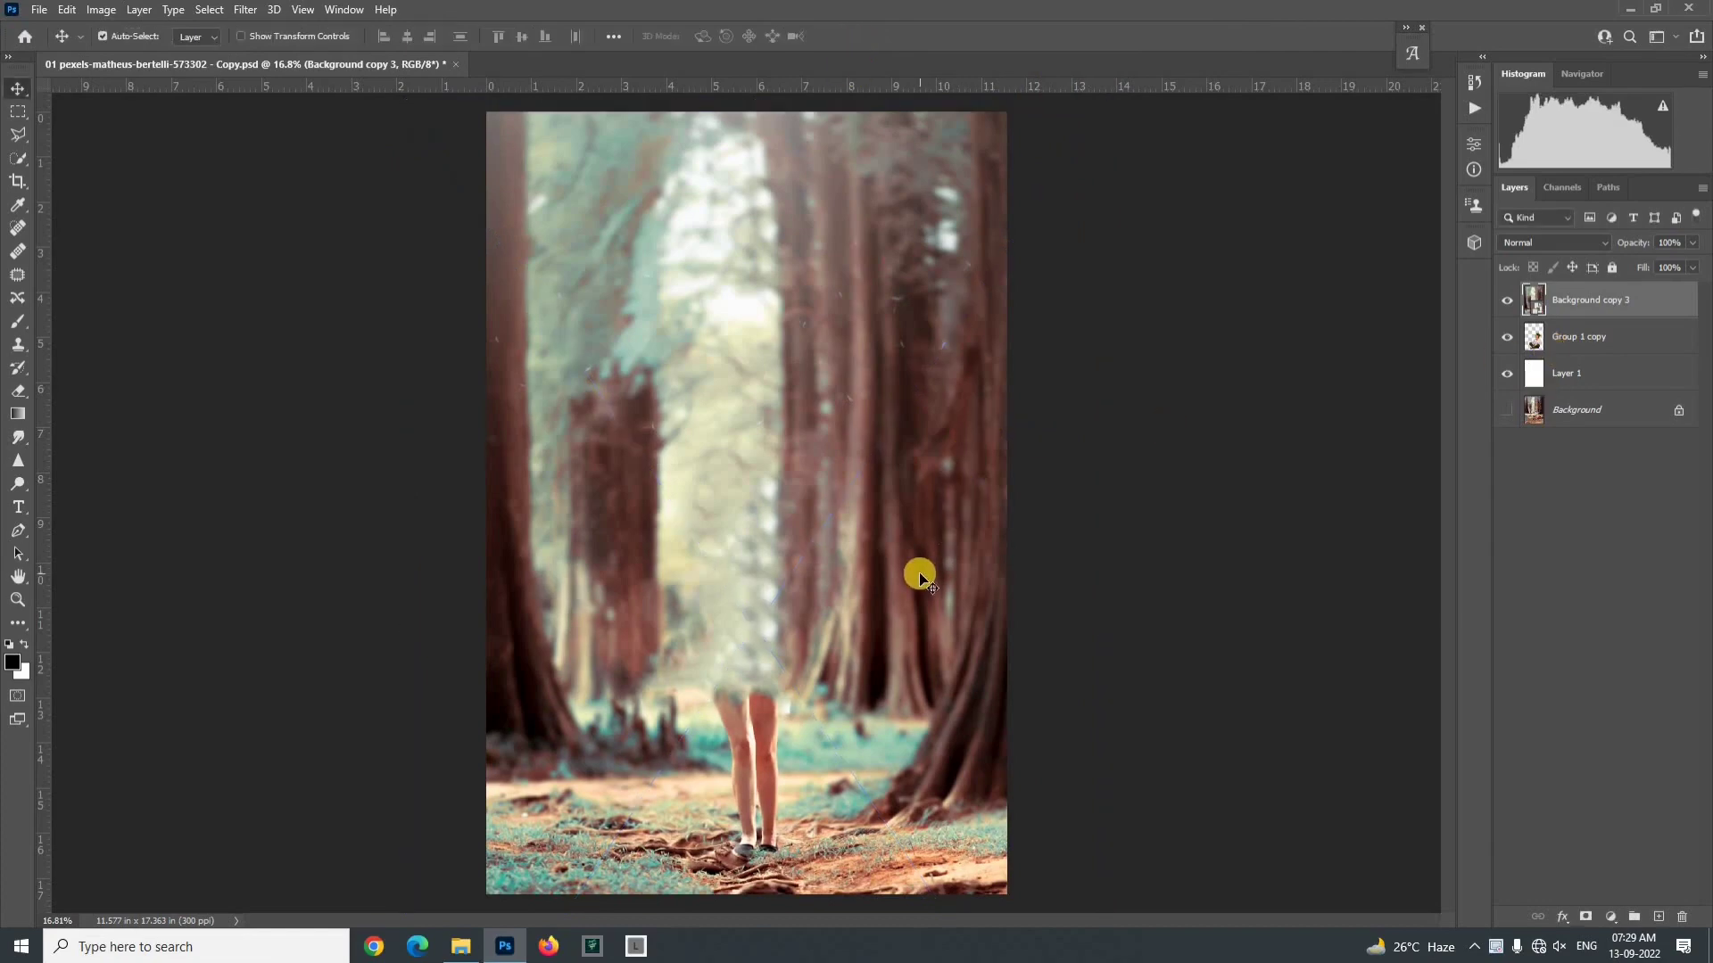
pyautogui.hotkey('ctrl', 'j')
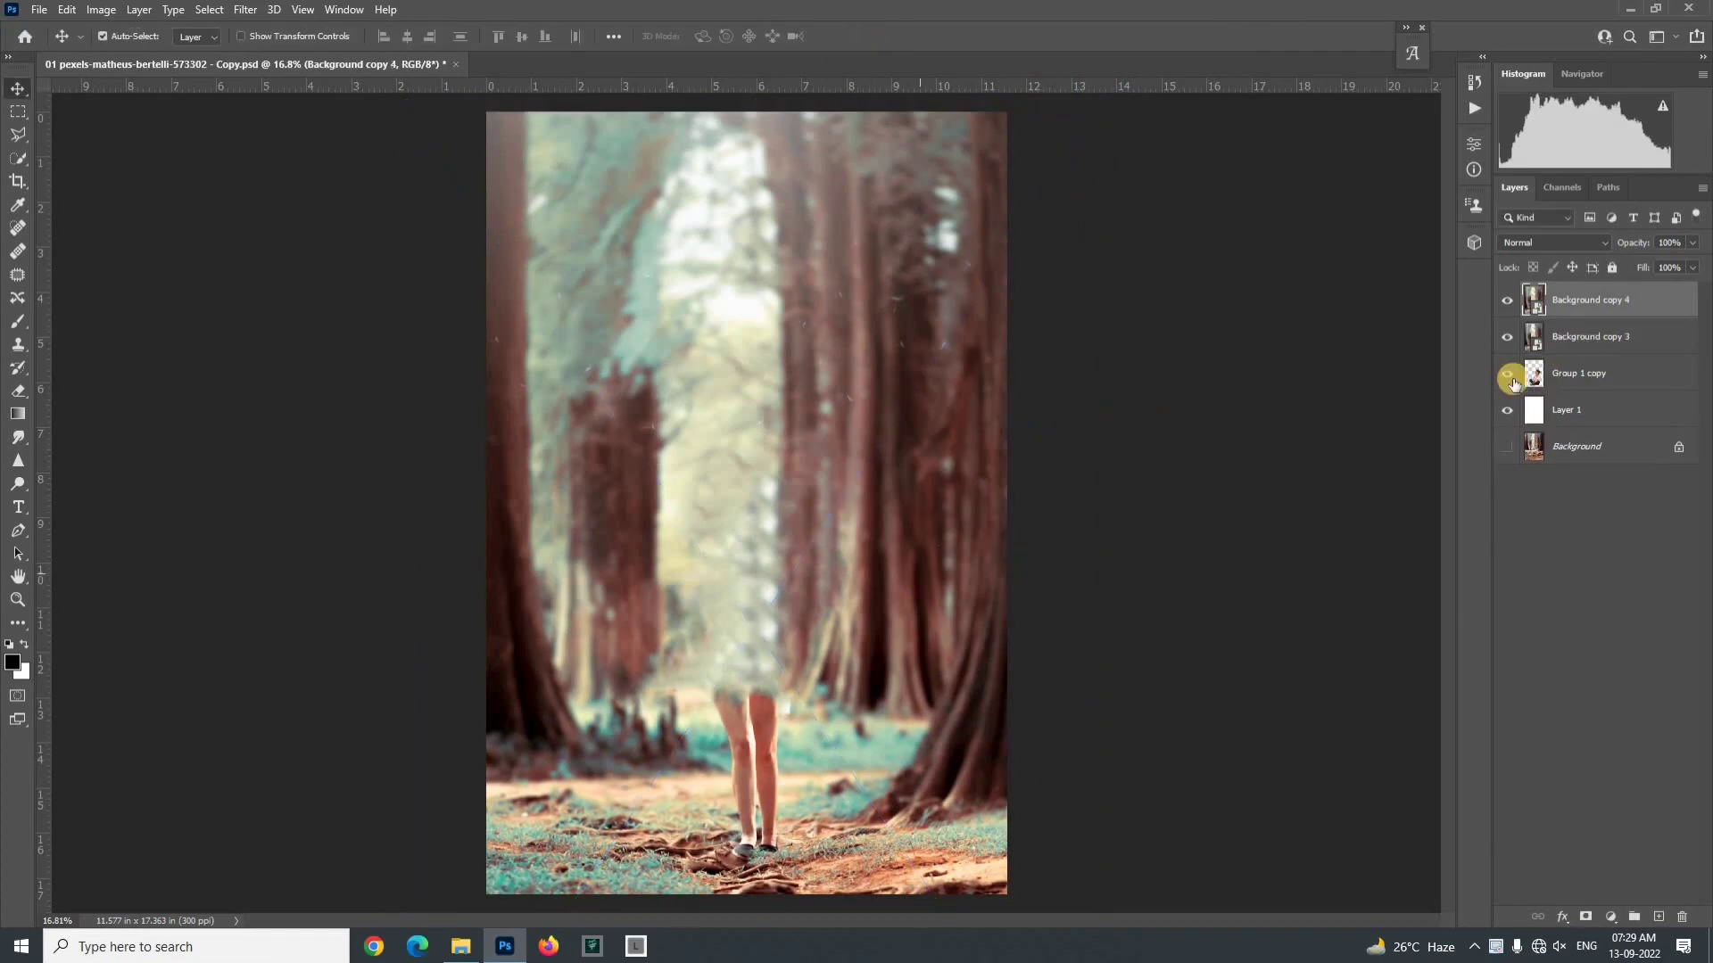
# Step: Hide Background copy 4, move Background copy 3 under Group 1 copy, and Gaussian-blur it at radius 179.1
pyautogui.click(1508, 306)
pyautogui.moveTo(1572, 340); pyautogui.dragTo(1568, 392)
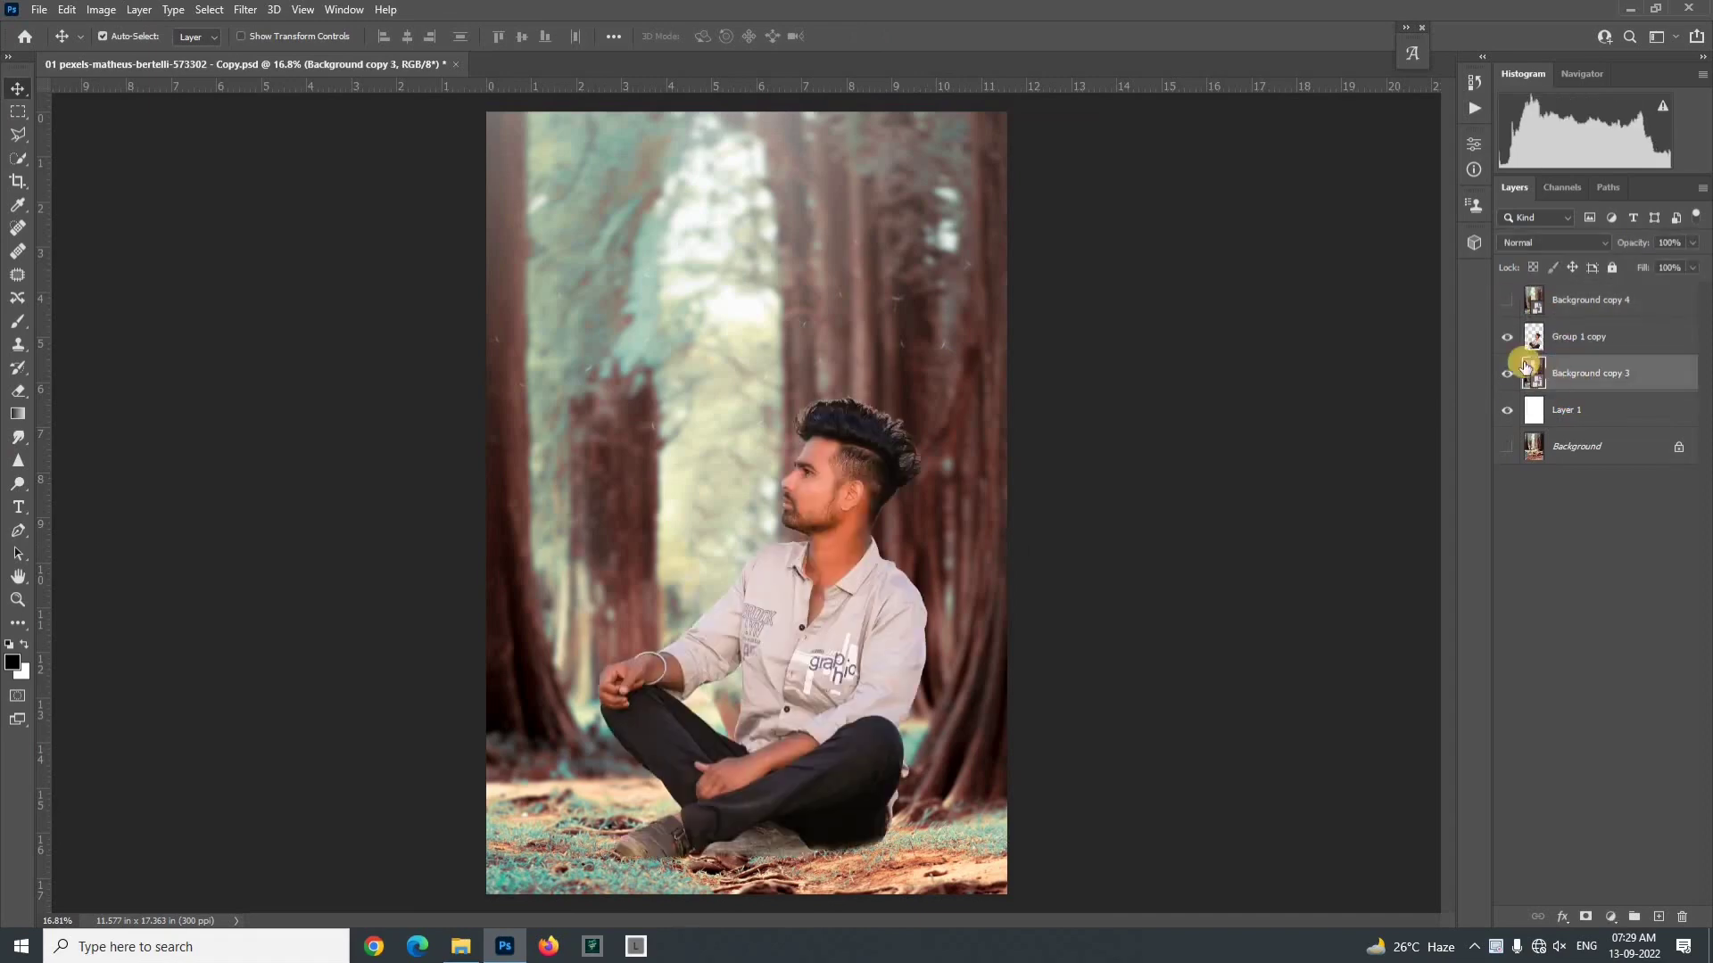
pyautogui.click(246, 10)
pyautogui.moveTo(256, 237)
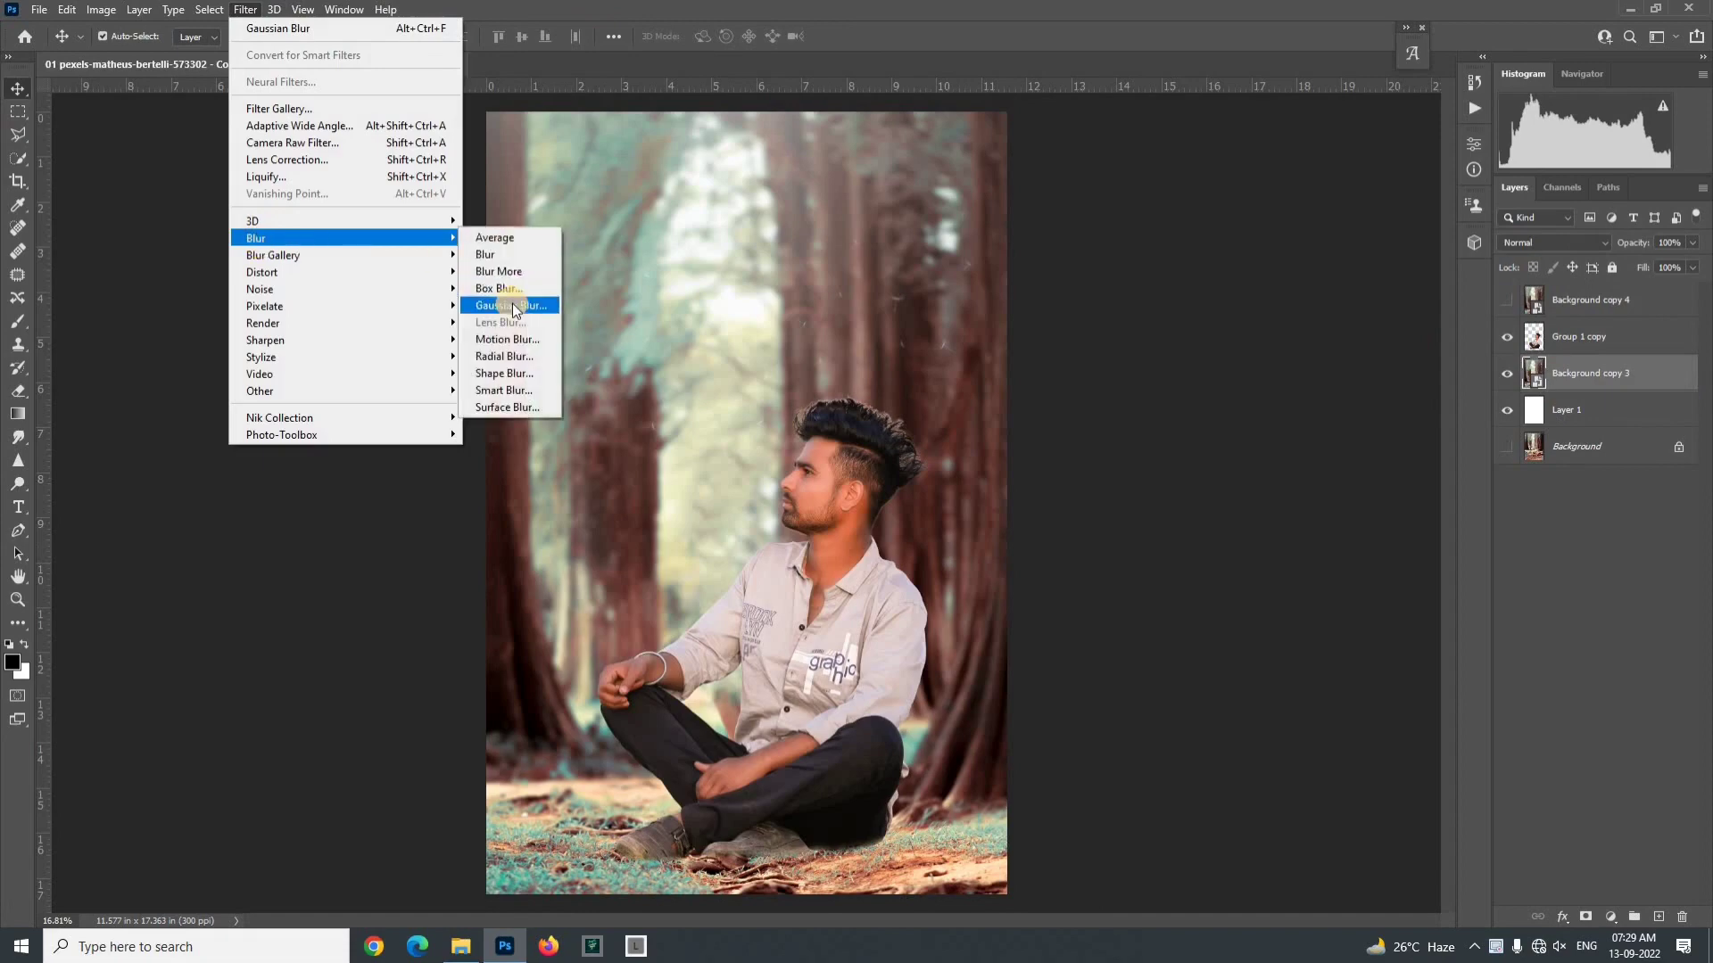
pyautogui.click(512, 305)
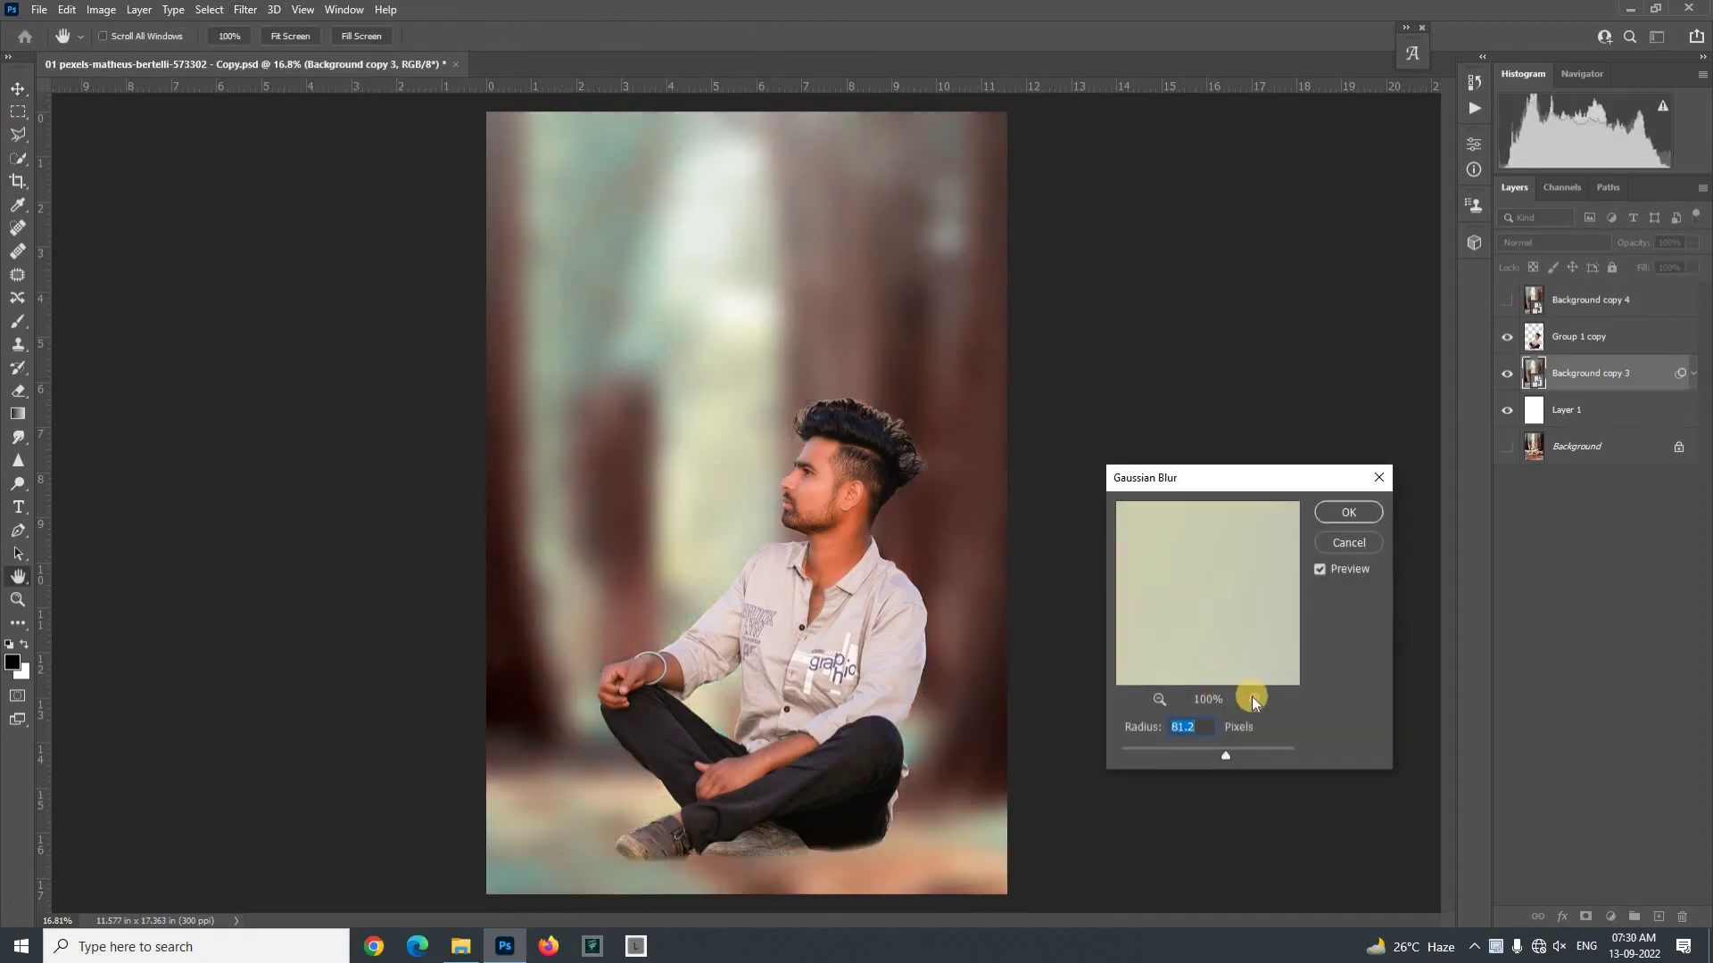
pyautogui.moveTo(1231, 754); pyautogui.dragTo(1256, 751)
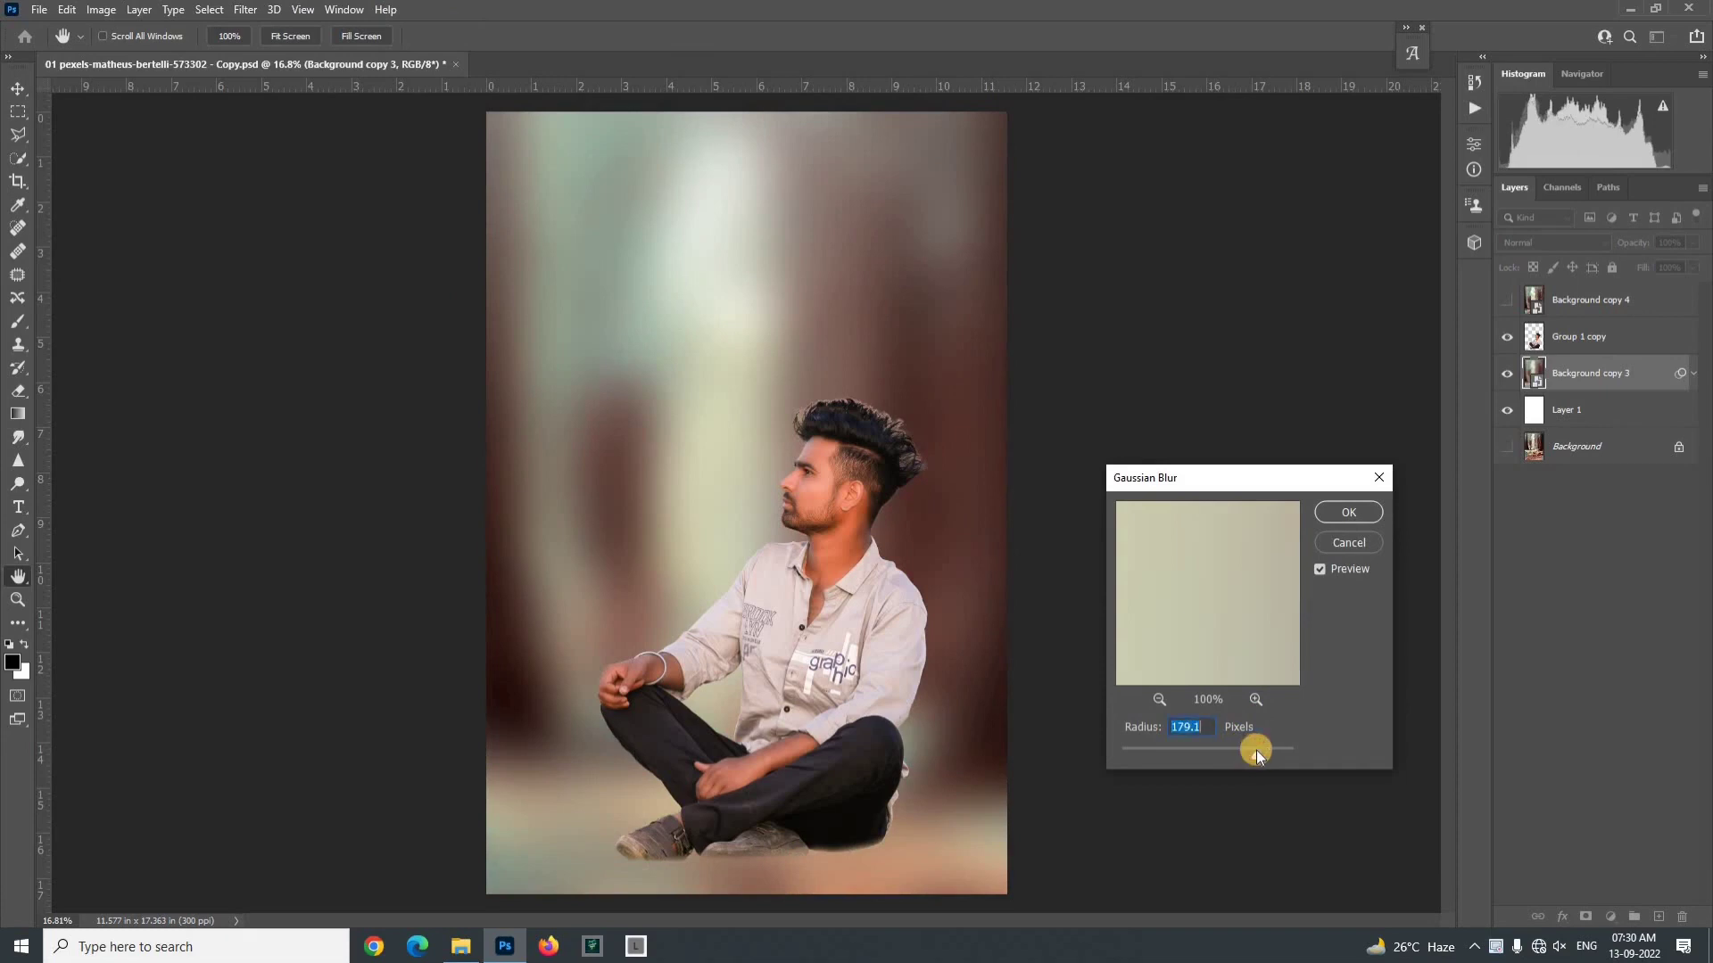
pyautogui.click(1337, 515)
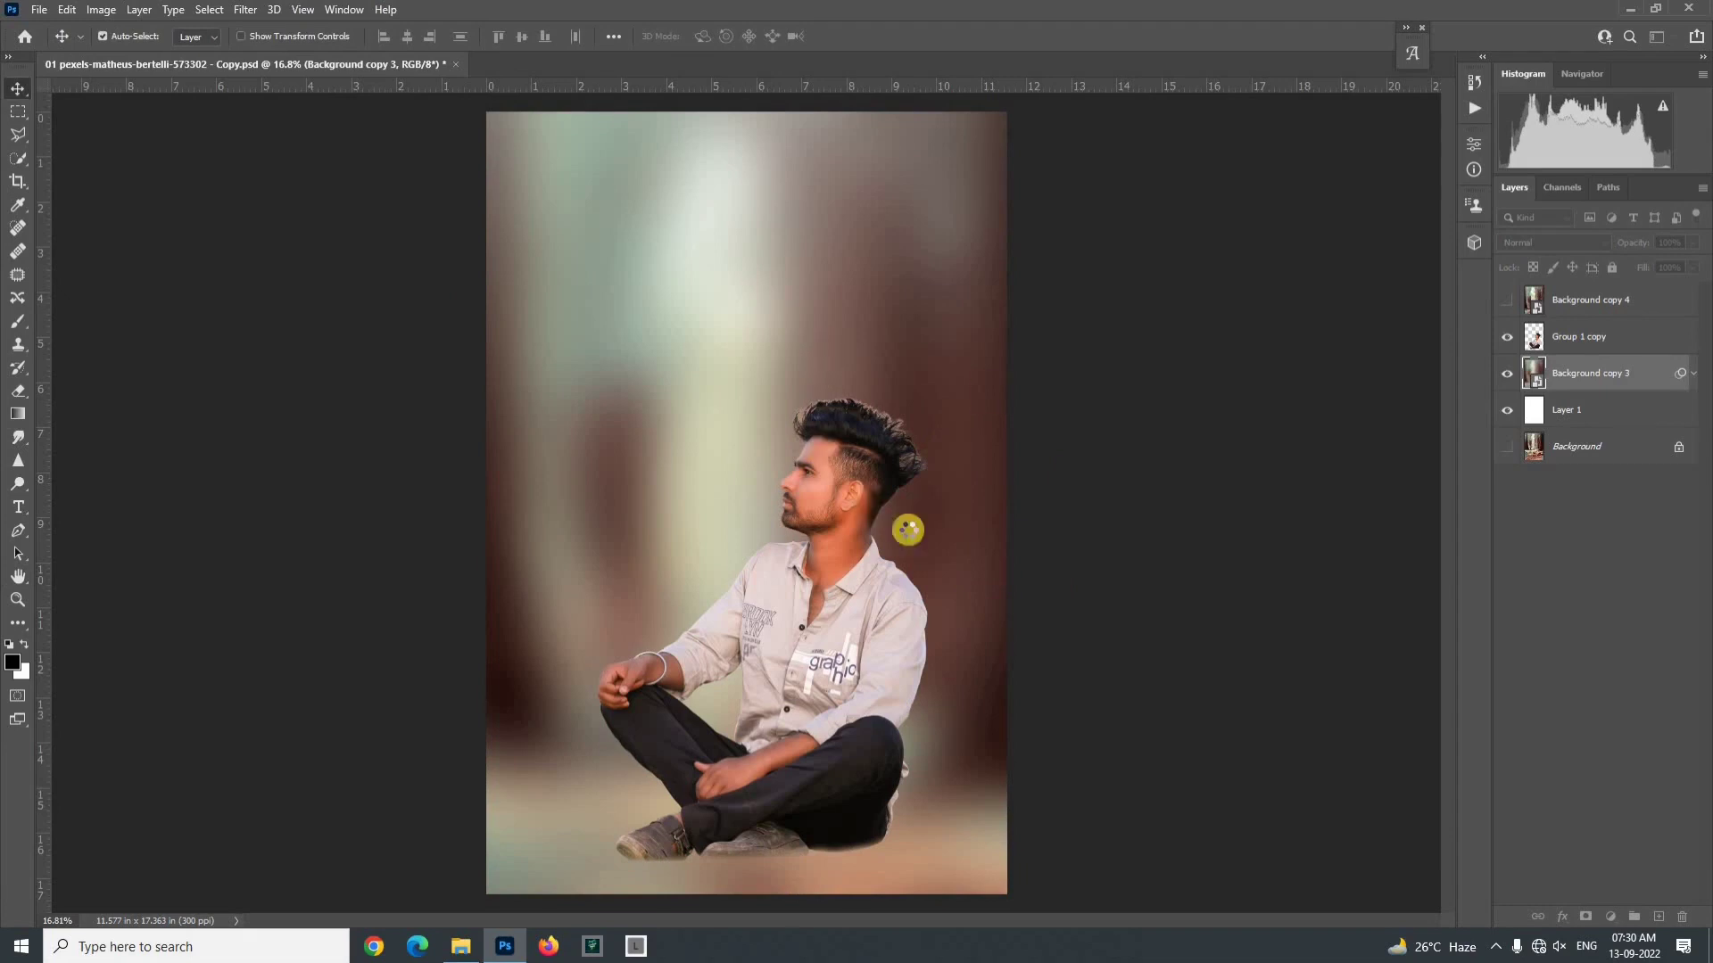
# Step: Scale the blurred Background copy 3 to 40.48% and position it to fill the canvas behind the man
pyautogui.moveTo(979, 466); pyautogui.dragTo(1073, 473)
pyautogui.hotkey('ctrl', 't')
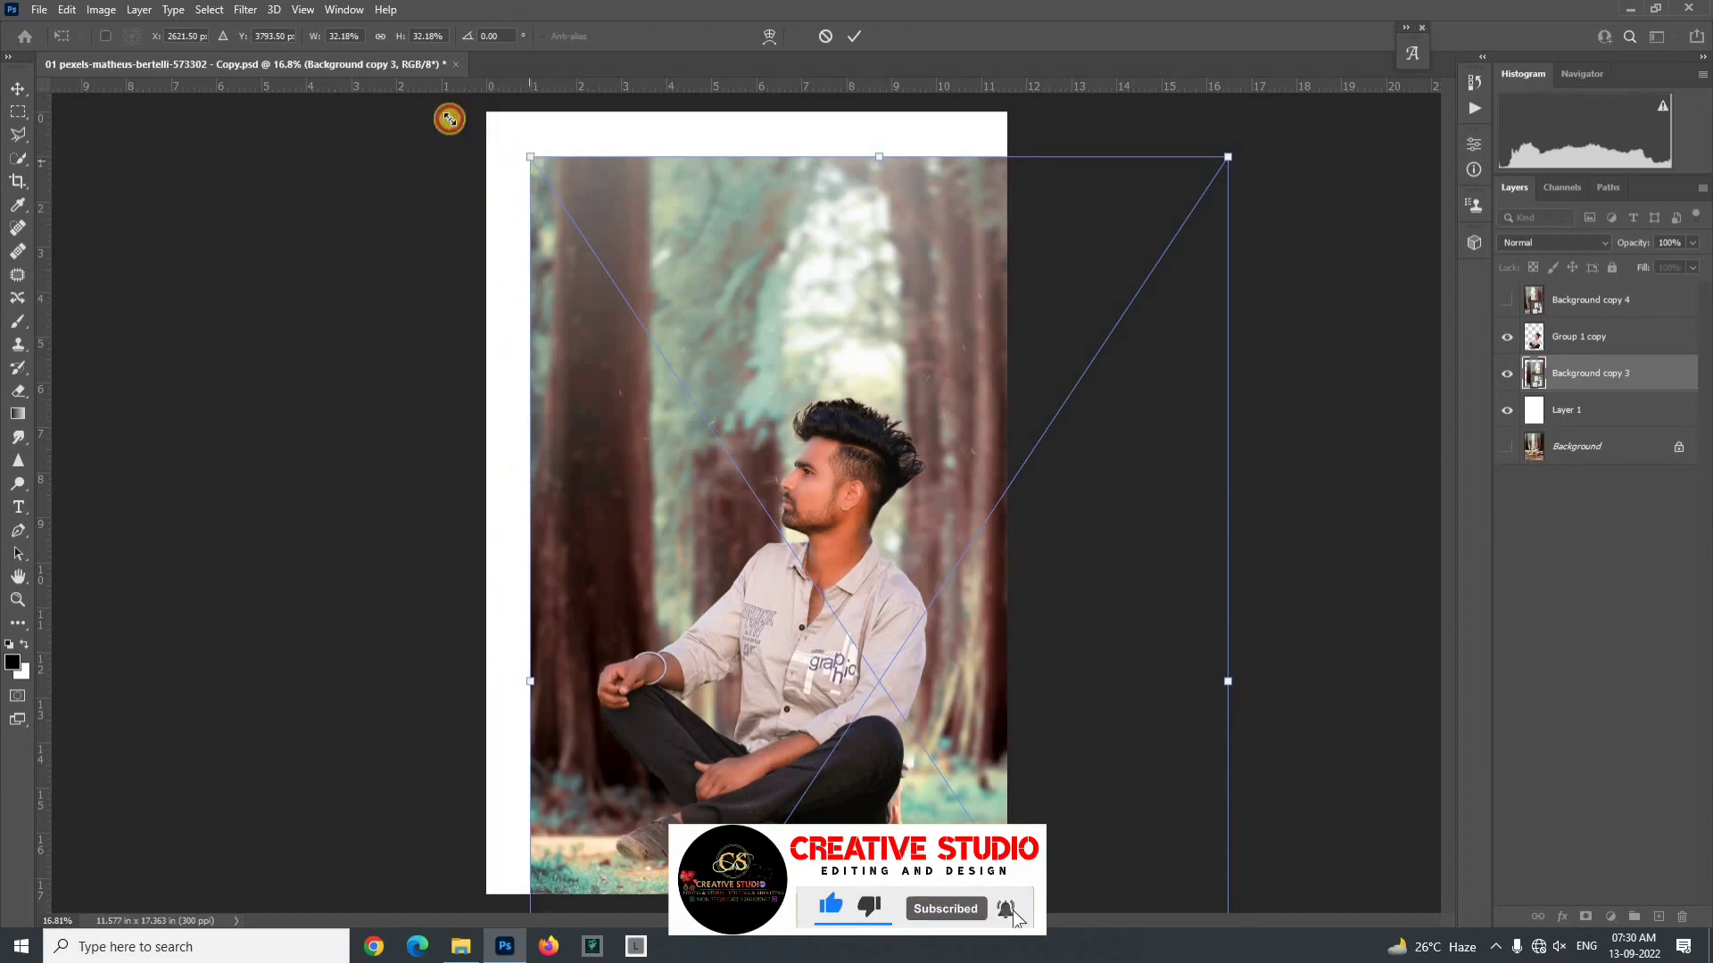
pyautogui.moveTo(449, 118); pyautogui.dragTo(379, 92)
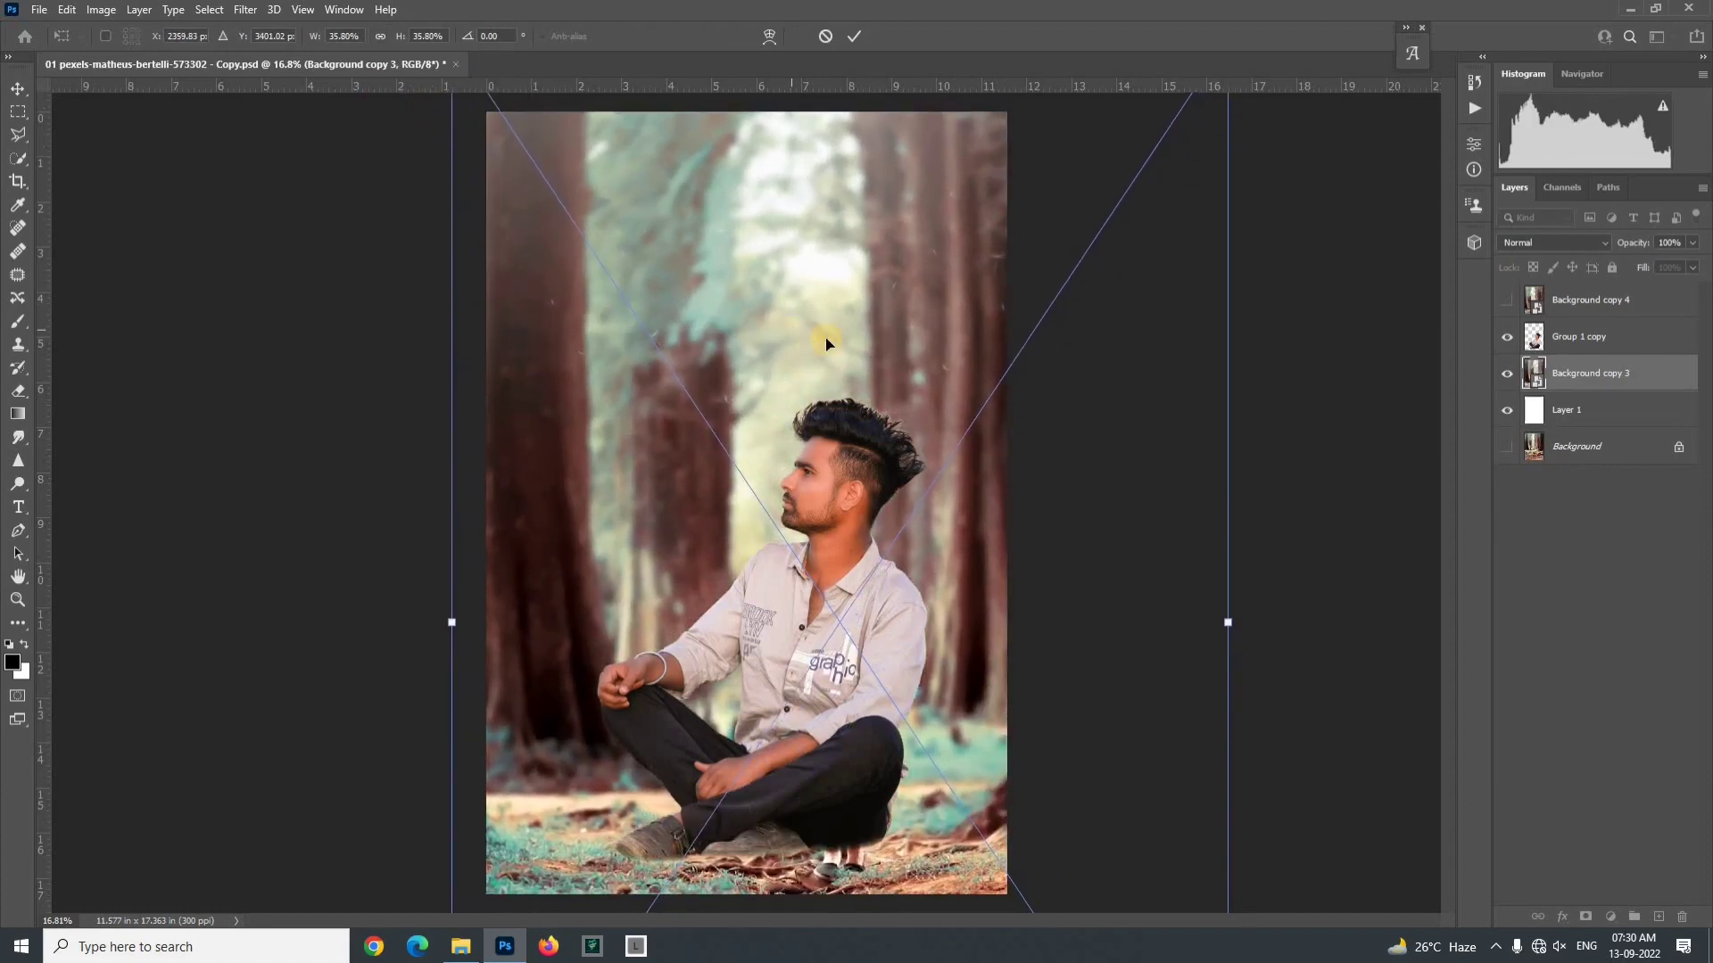
pyautogui.moveTo(826, 343); pyautogui.dragTo(848, 432)
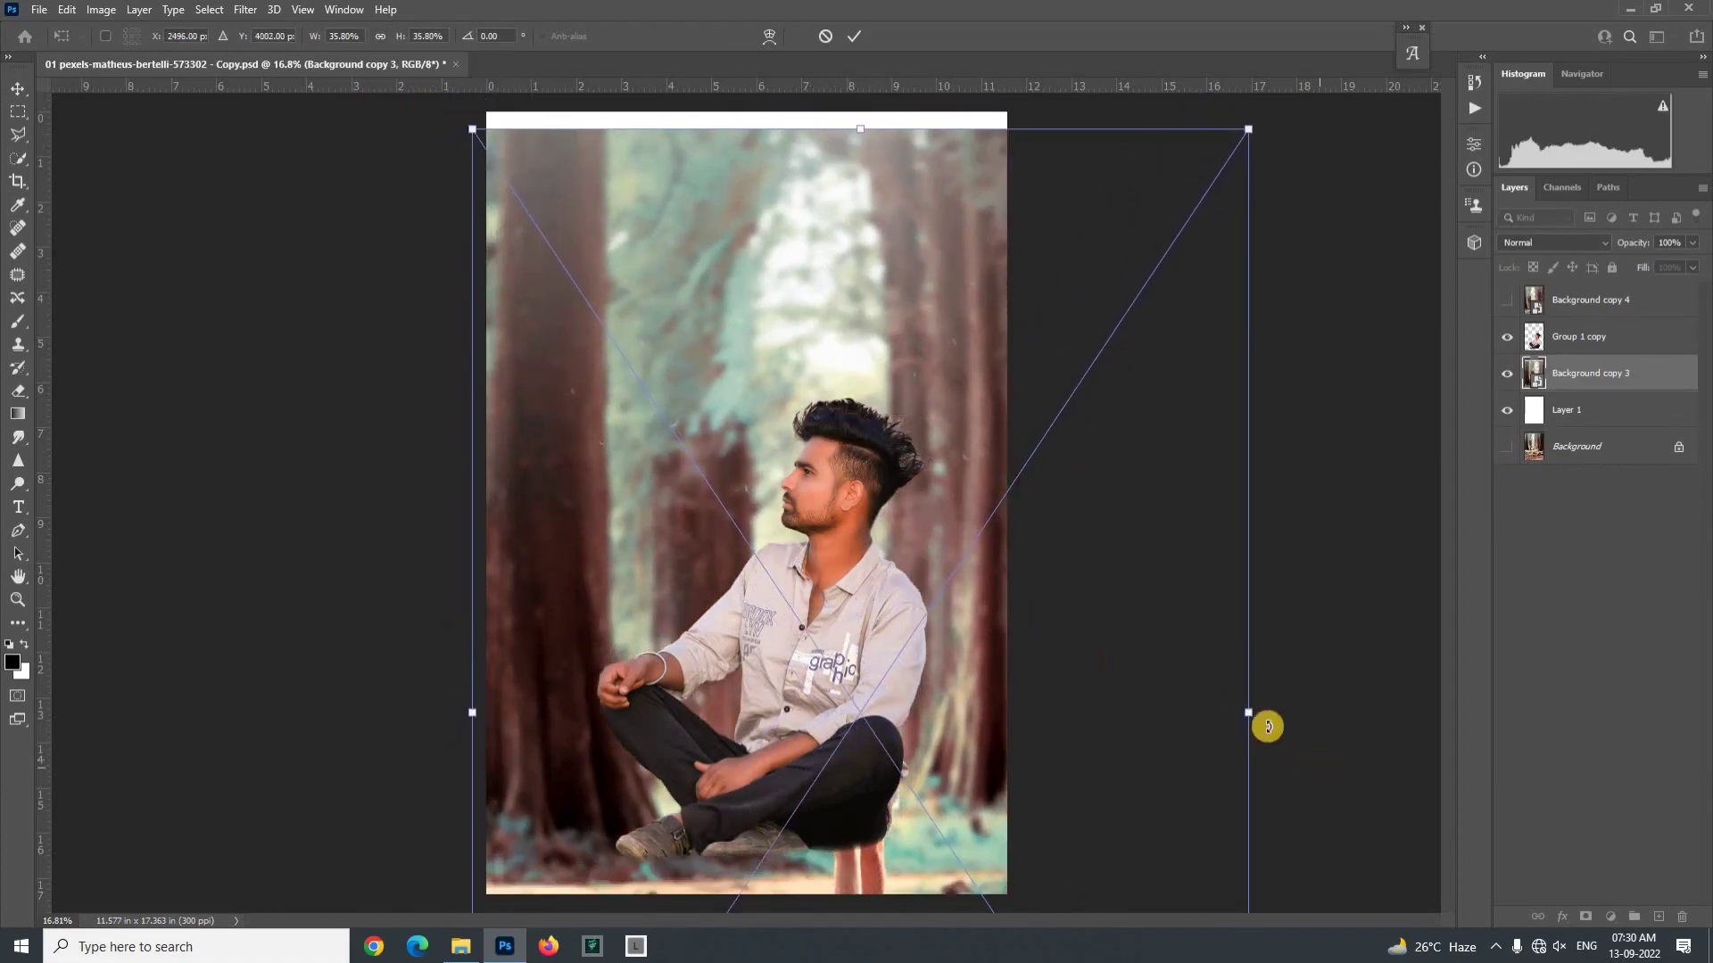
pyautogui.moveTo(1252, 717); pyautogui.dragTo(1303, 699)
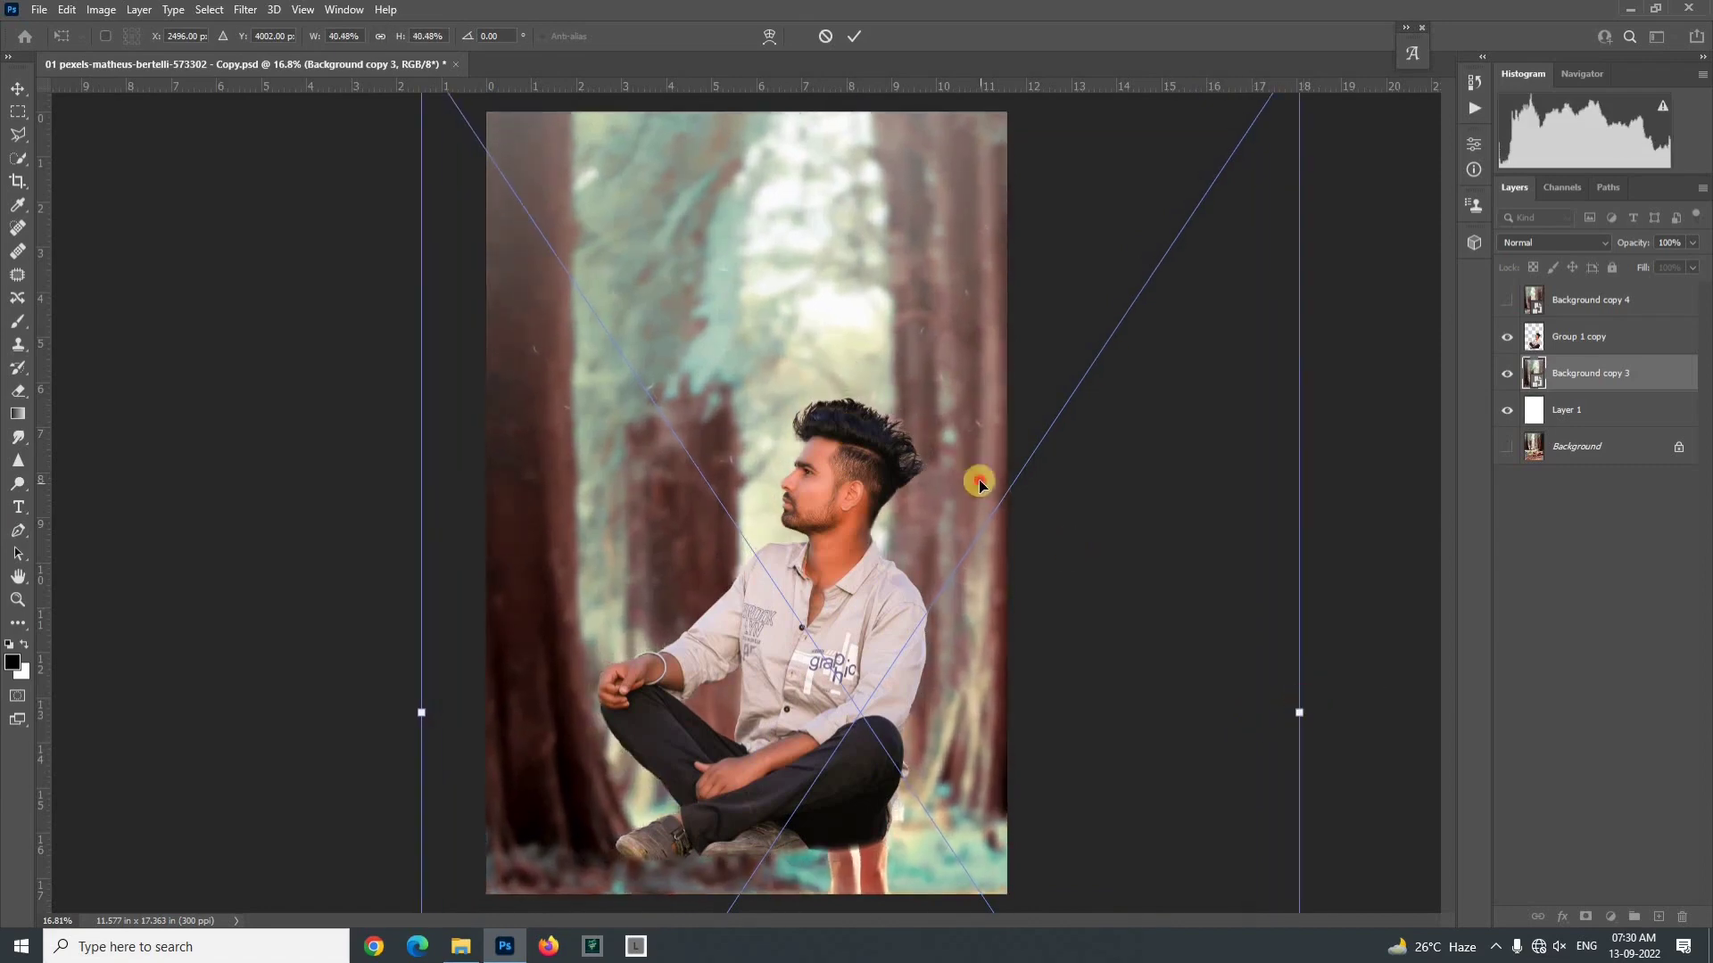
pyautogui.moveTo(979, 479); pyautogui.dragTo(1000, 506)
pyautogui.click(850, 37)
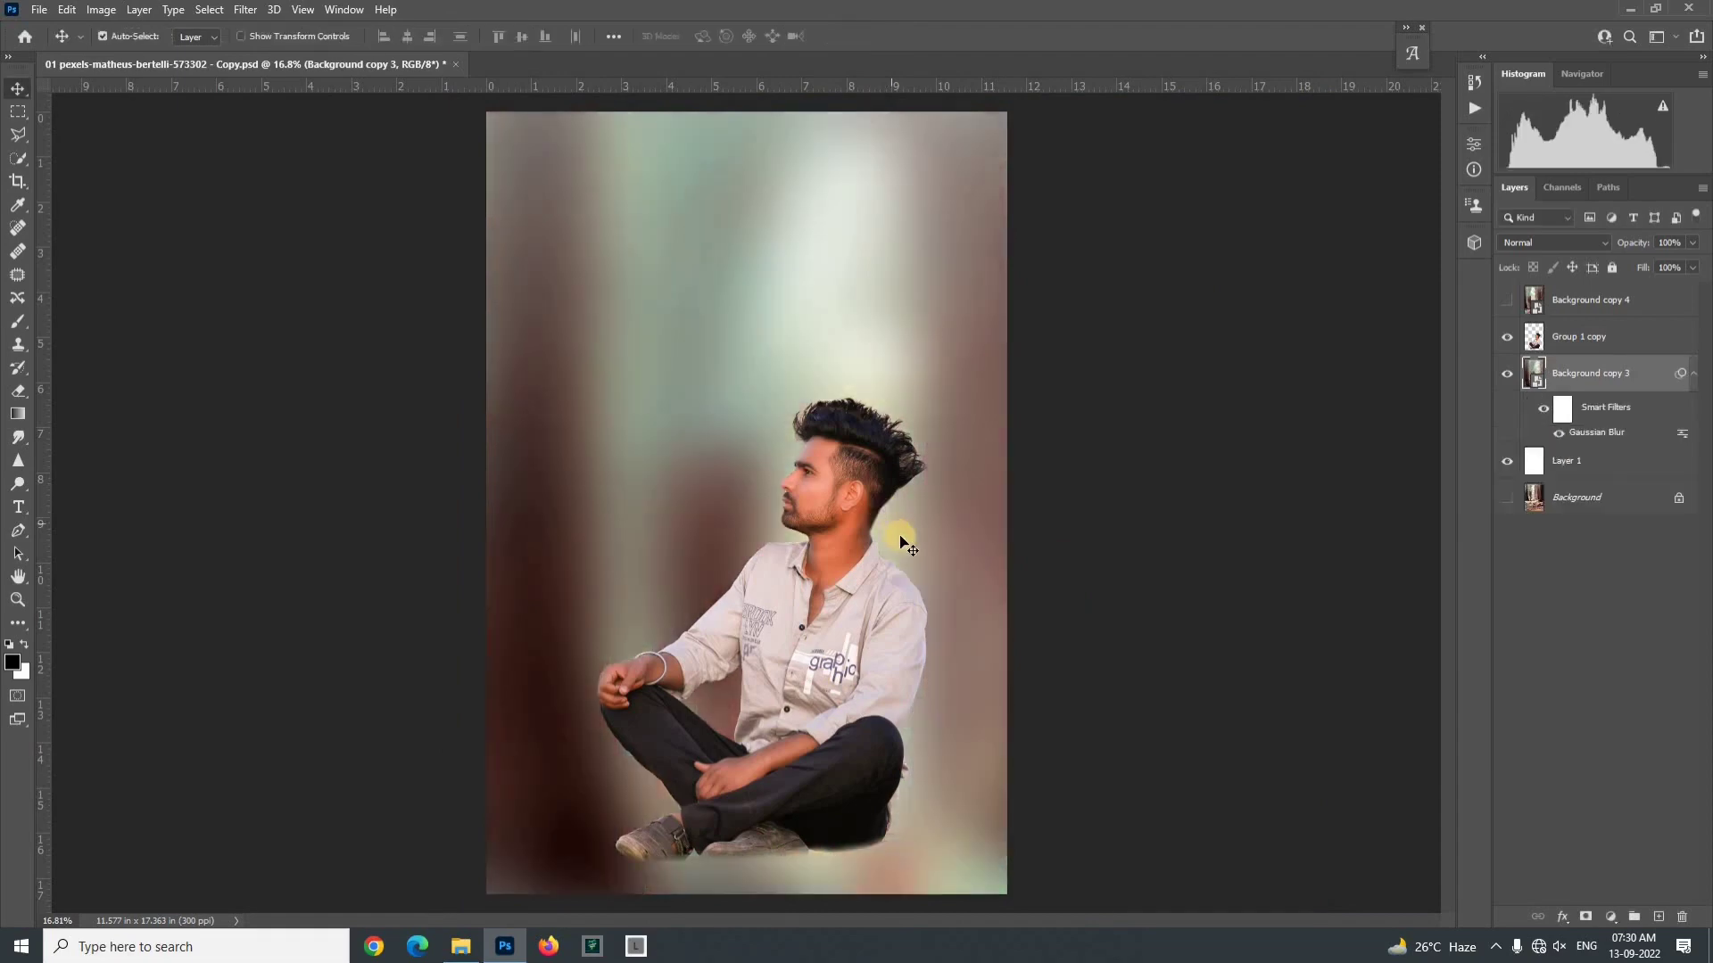
pyautogui.press('ctrl')
# Step: Zoom out, nudge the blurred backdrop, and make Background copy 4 visible again
pyautogui.hotkey('ctrl', '-')
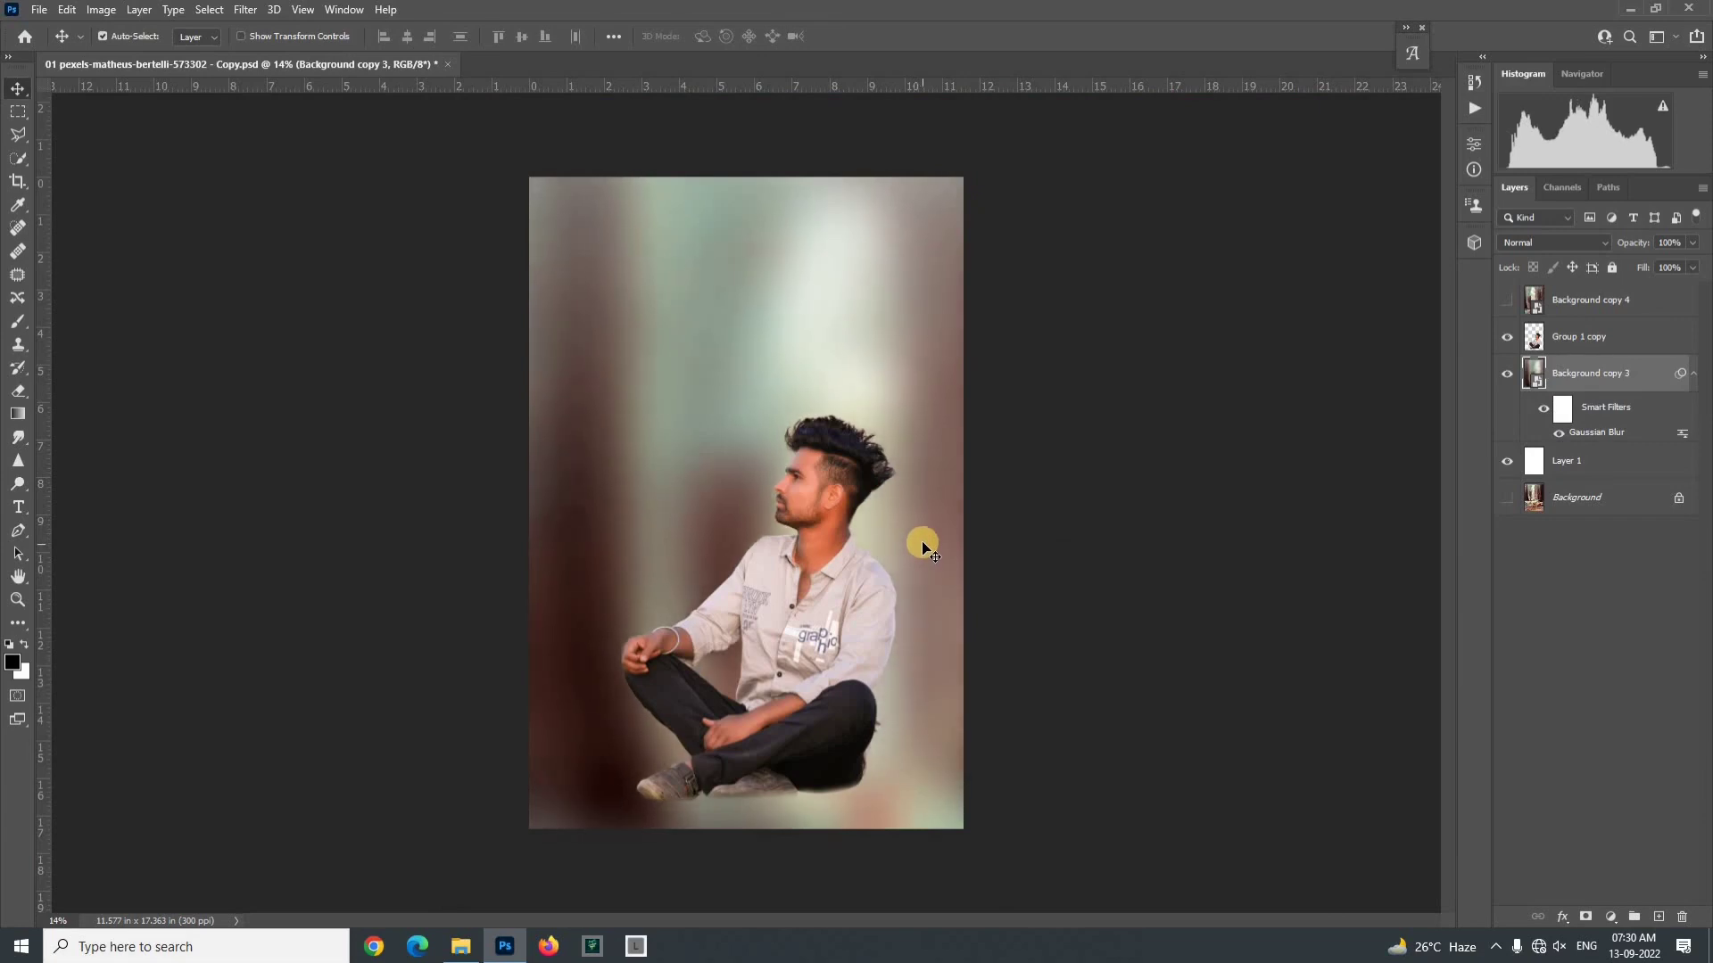
pyautogui.moveTo(926, 544); pyautogui.dragTo(924, 547)
pyautogui.click(1026, 709)
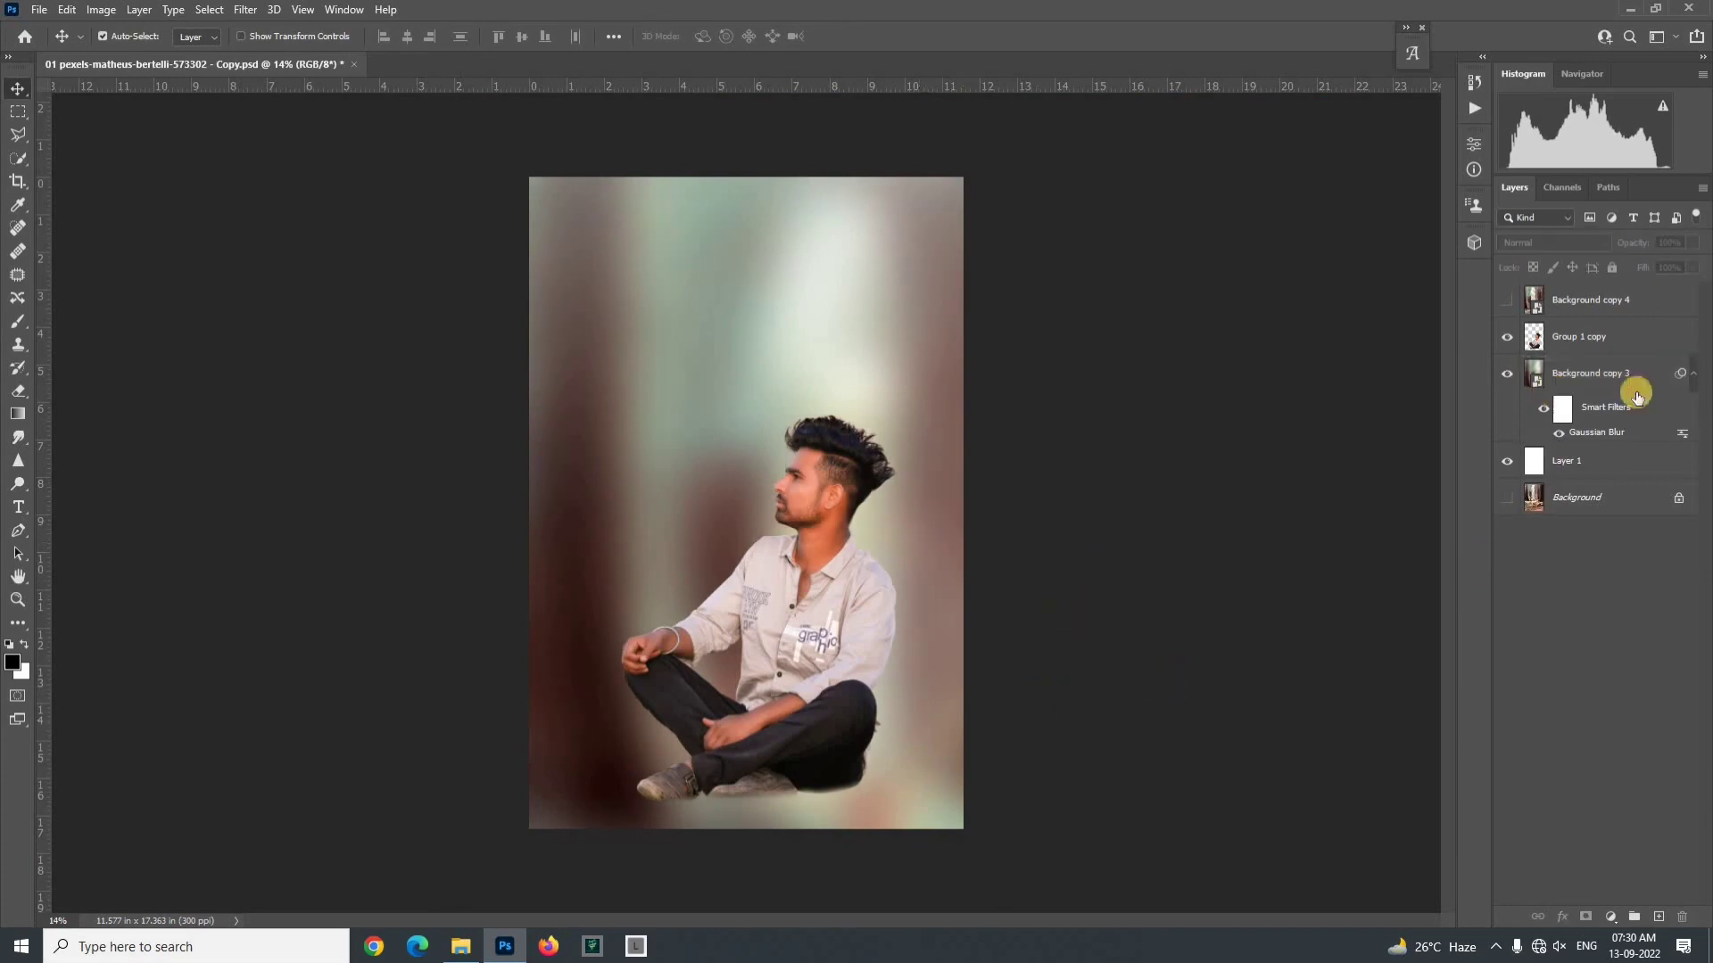
pyautogui.click(1693, 373)
pyautogui.click(1506, 301)
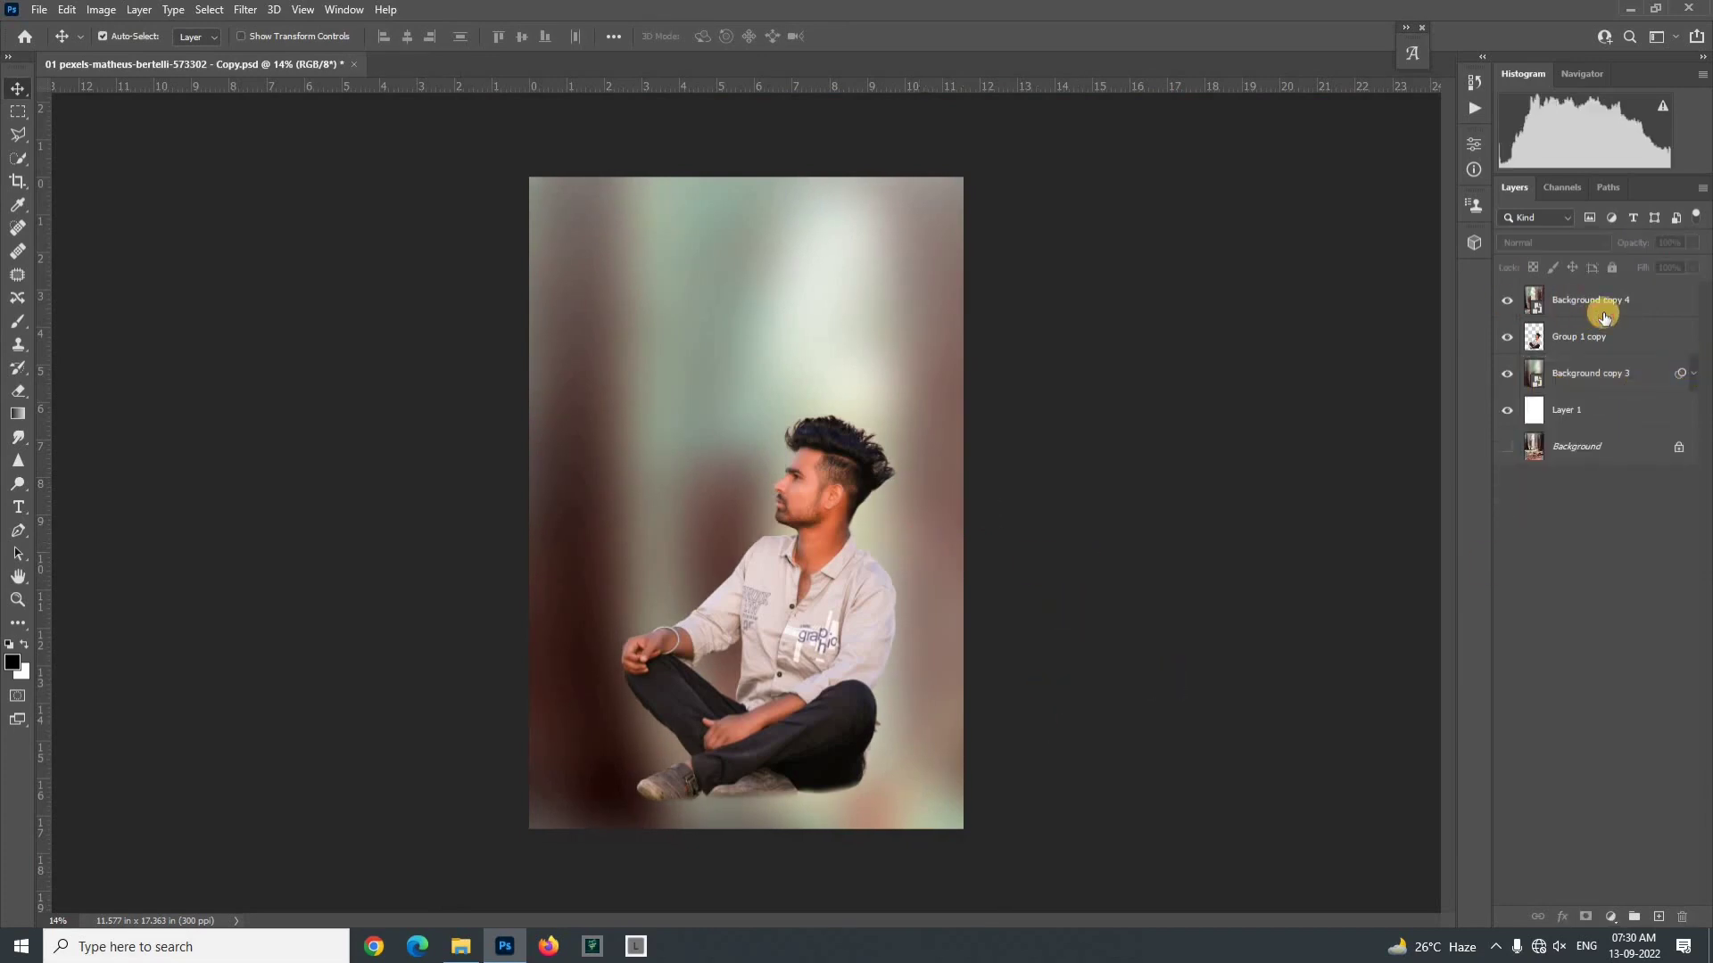
pyautogui.click(18, 390)
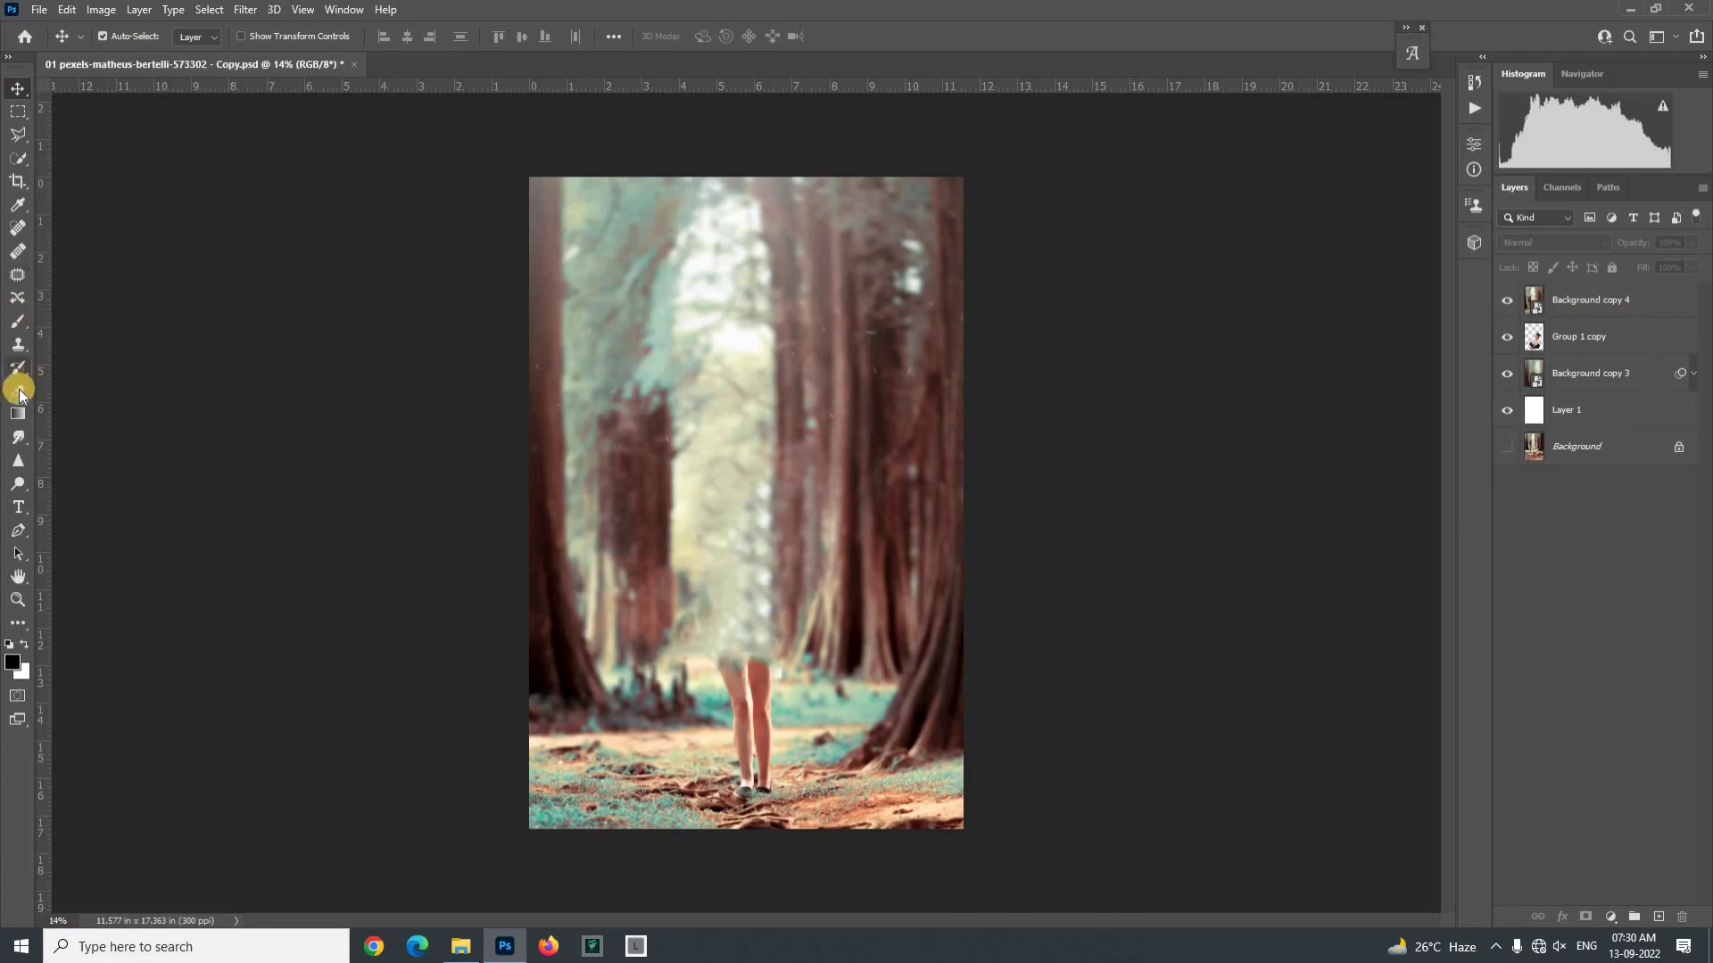
pyautogui.click(857, 411)
pyautogui.click(834, 351)
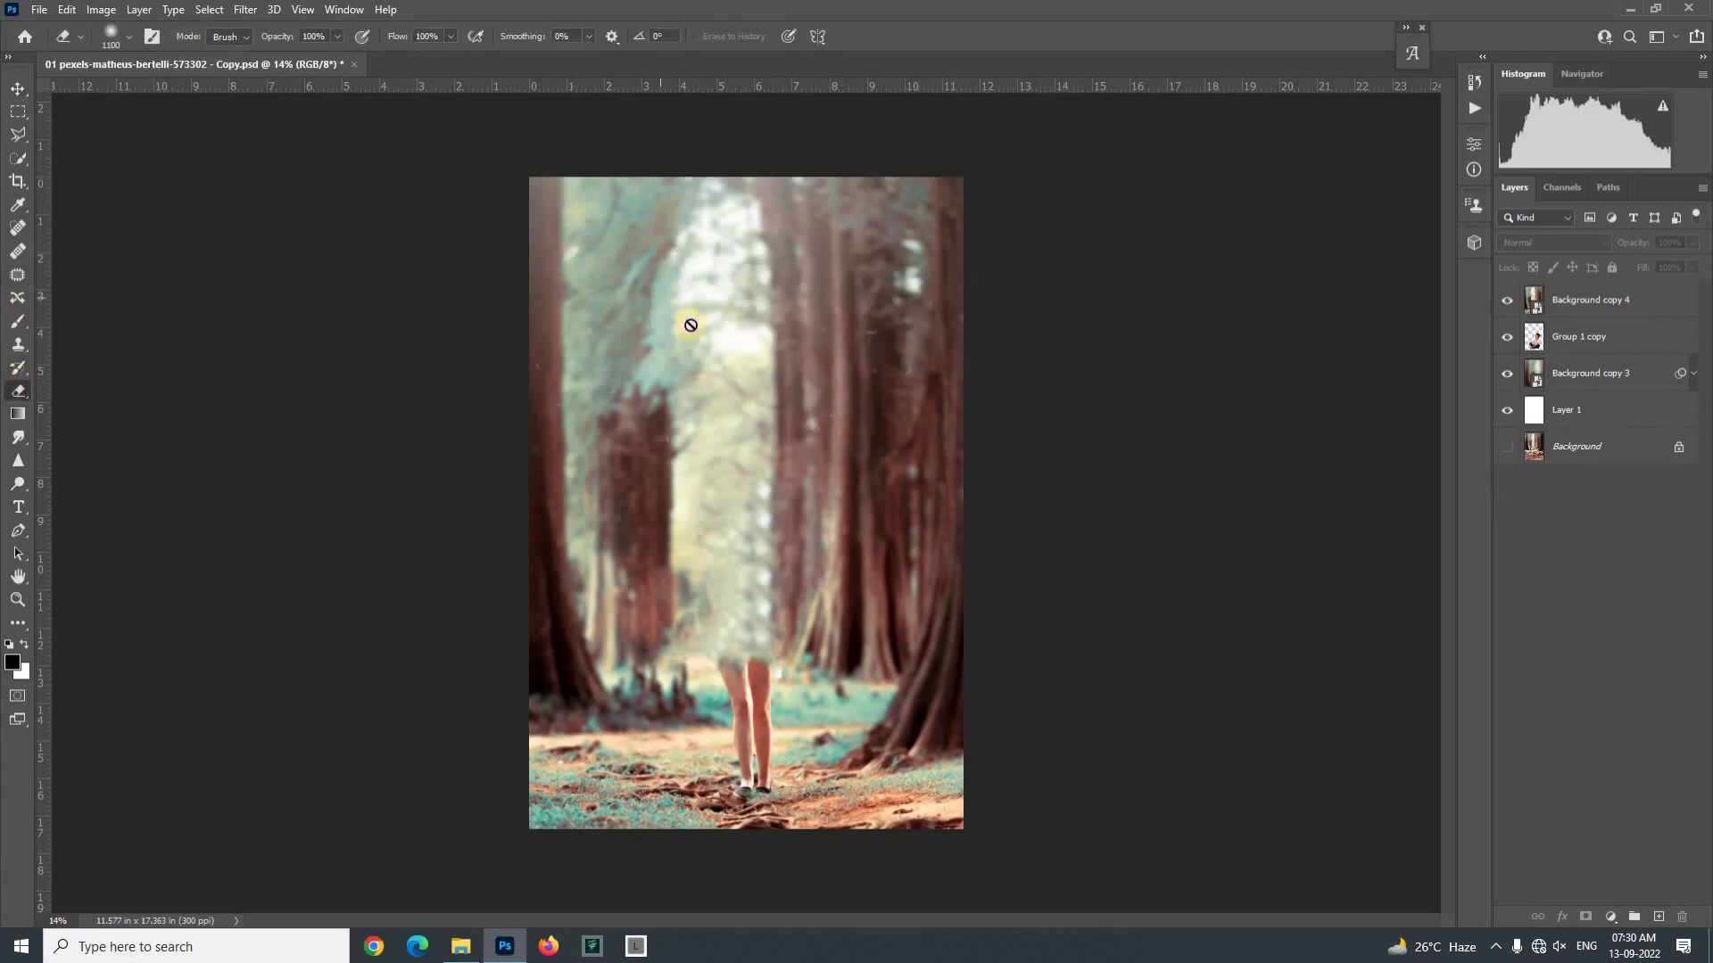
pyautogui.click(18, 90)
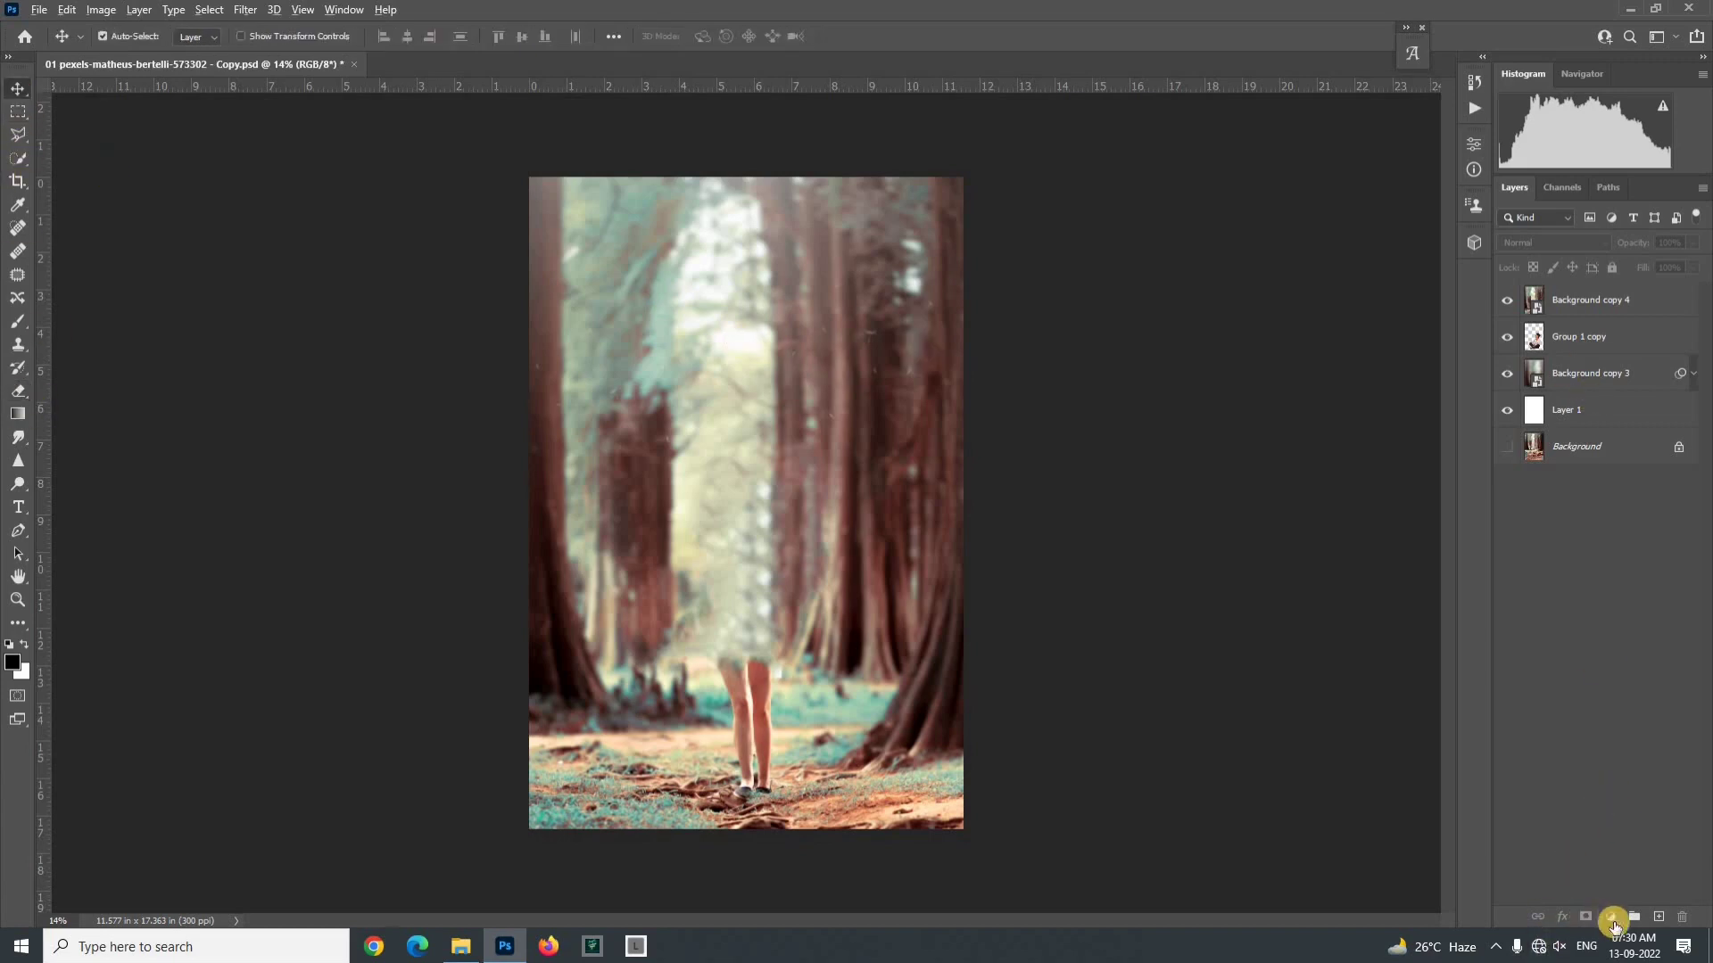
# Step: Convert Background copy 4 from a smart object to a regular layer, retaining its transforms
pyautogui.rightClick(1570, 301)
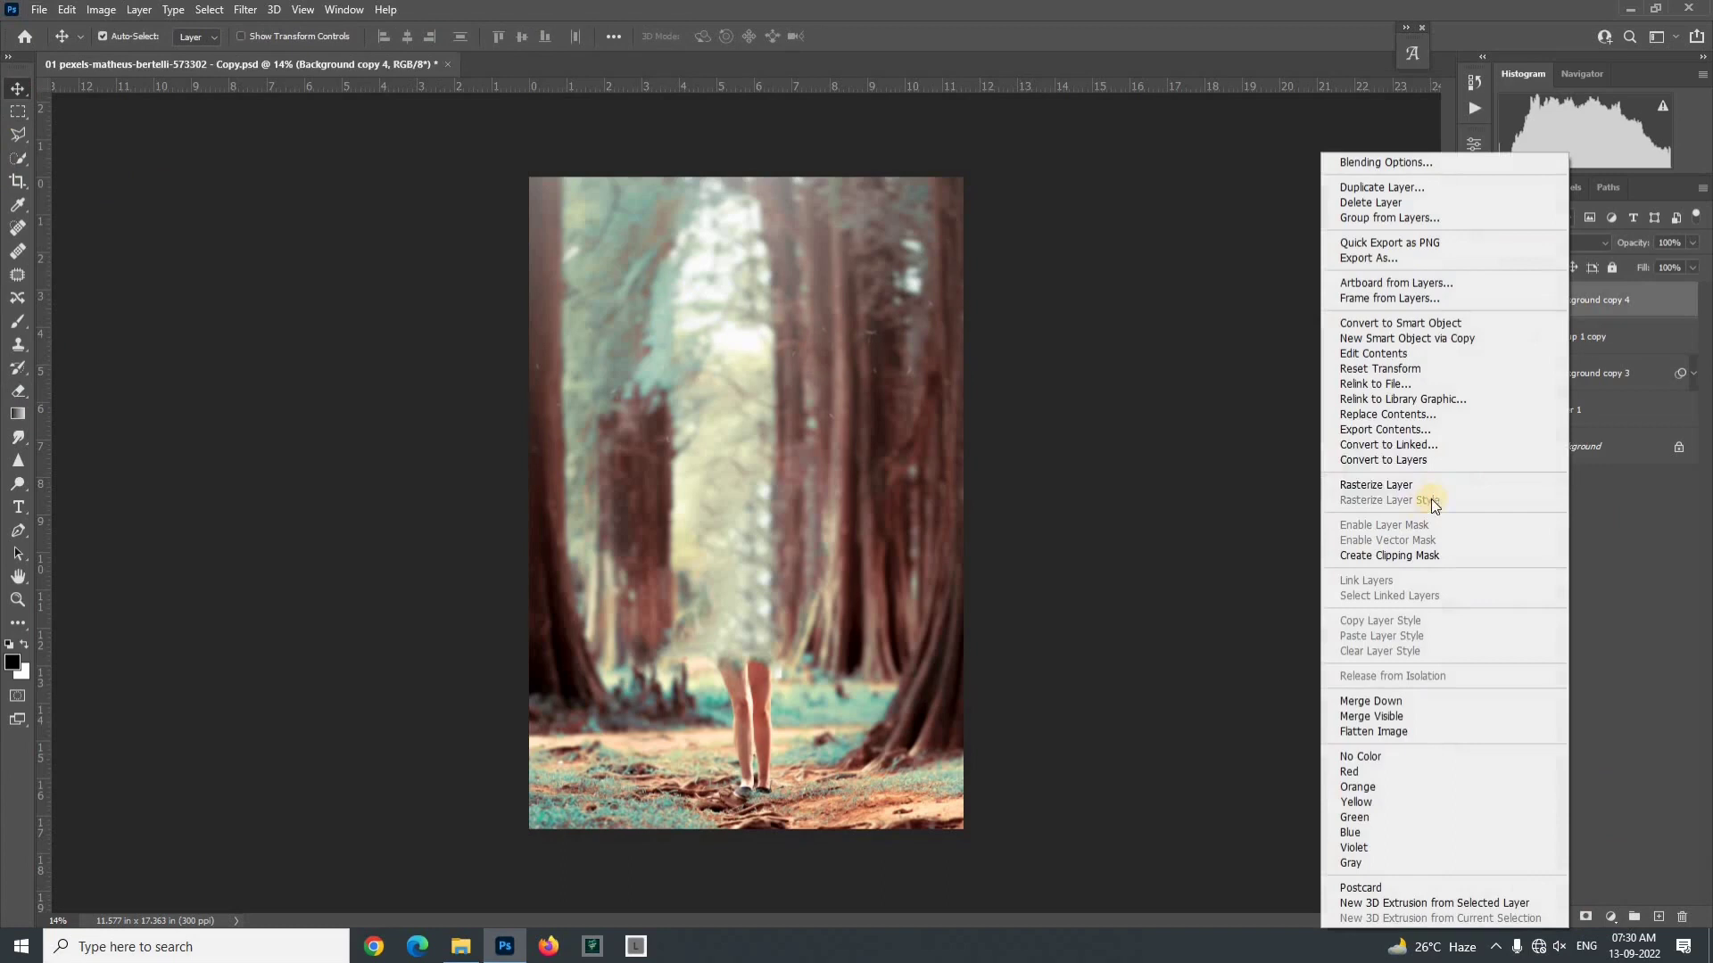
pyautogui.click(1403, 459)
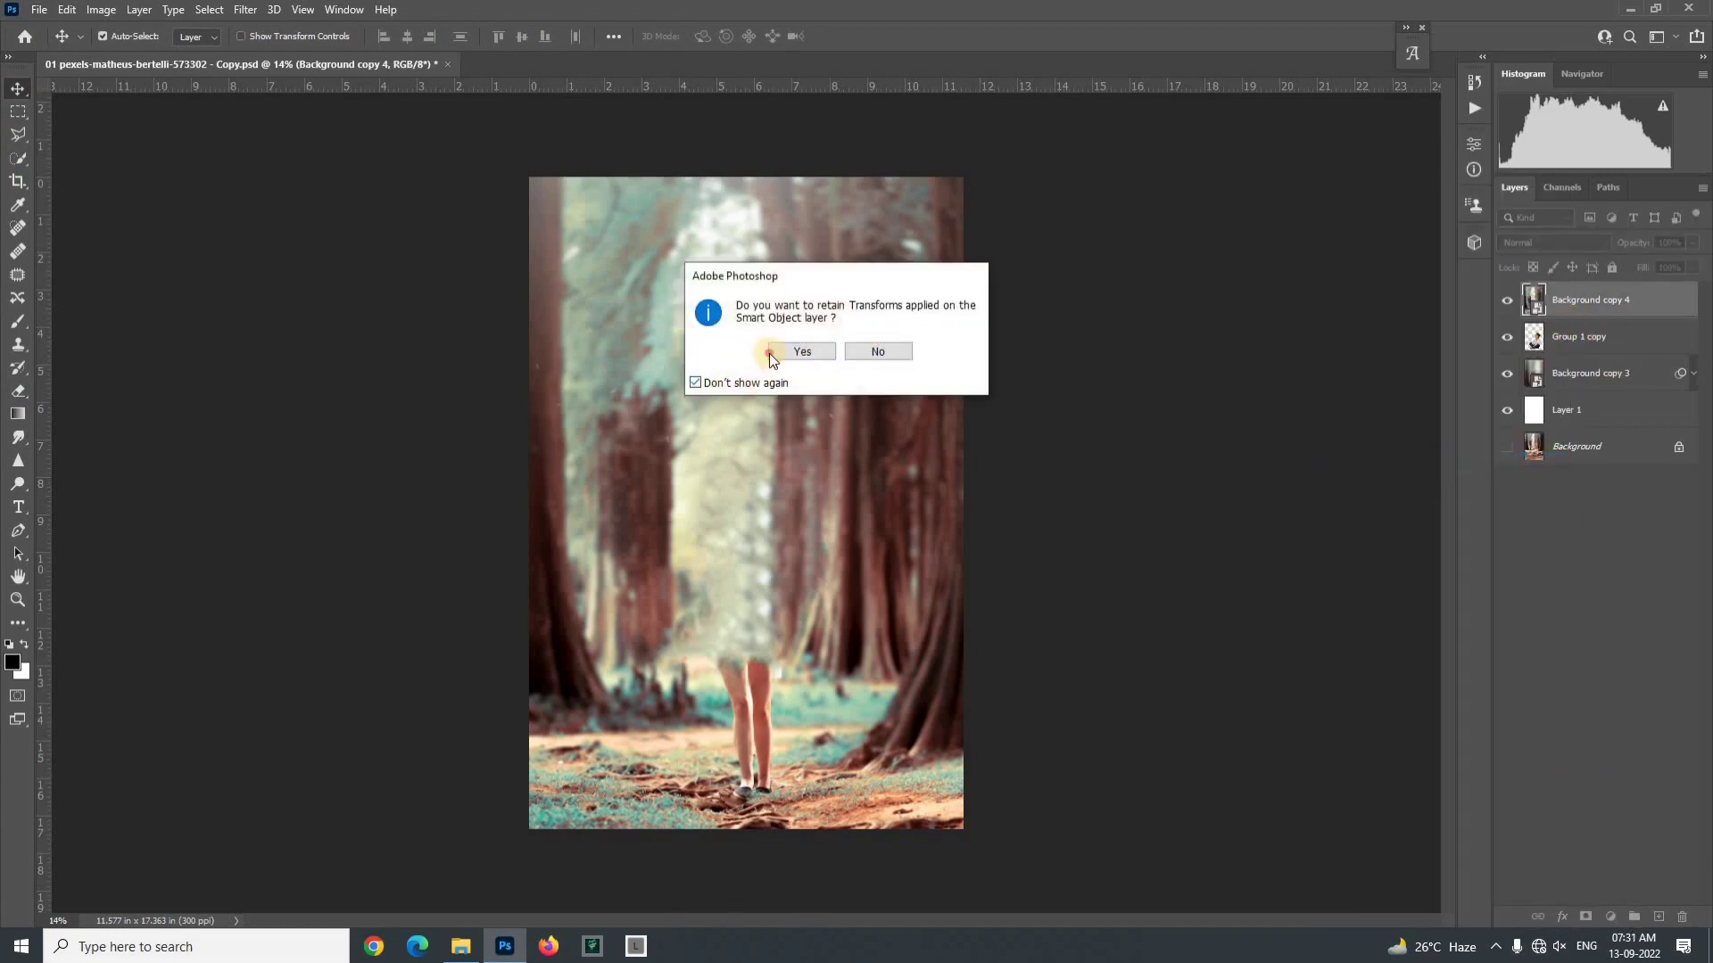
pyautogui.click(773, 355)
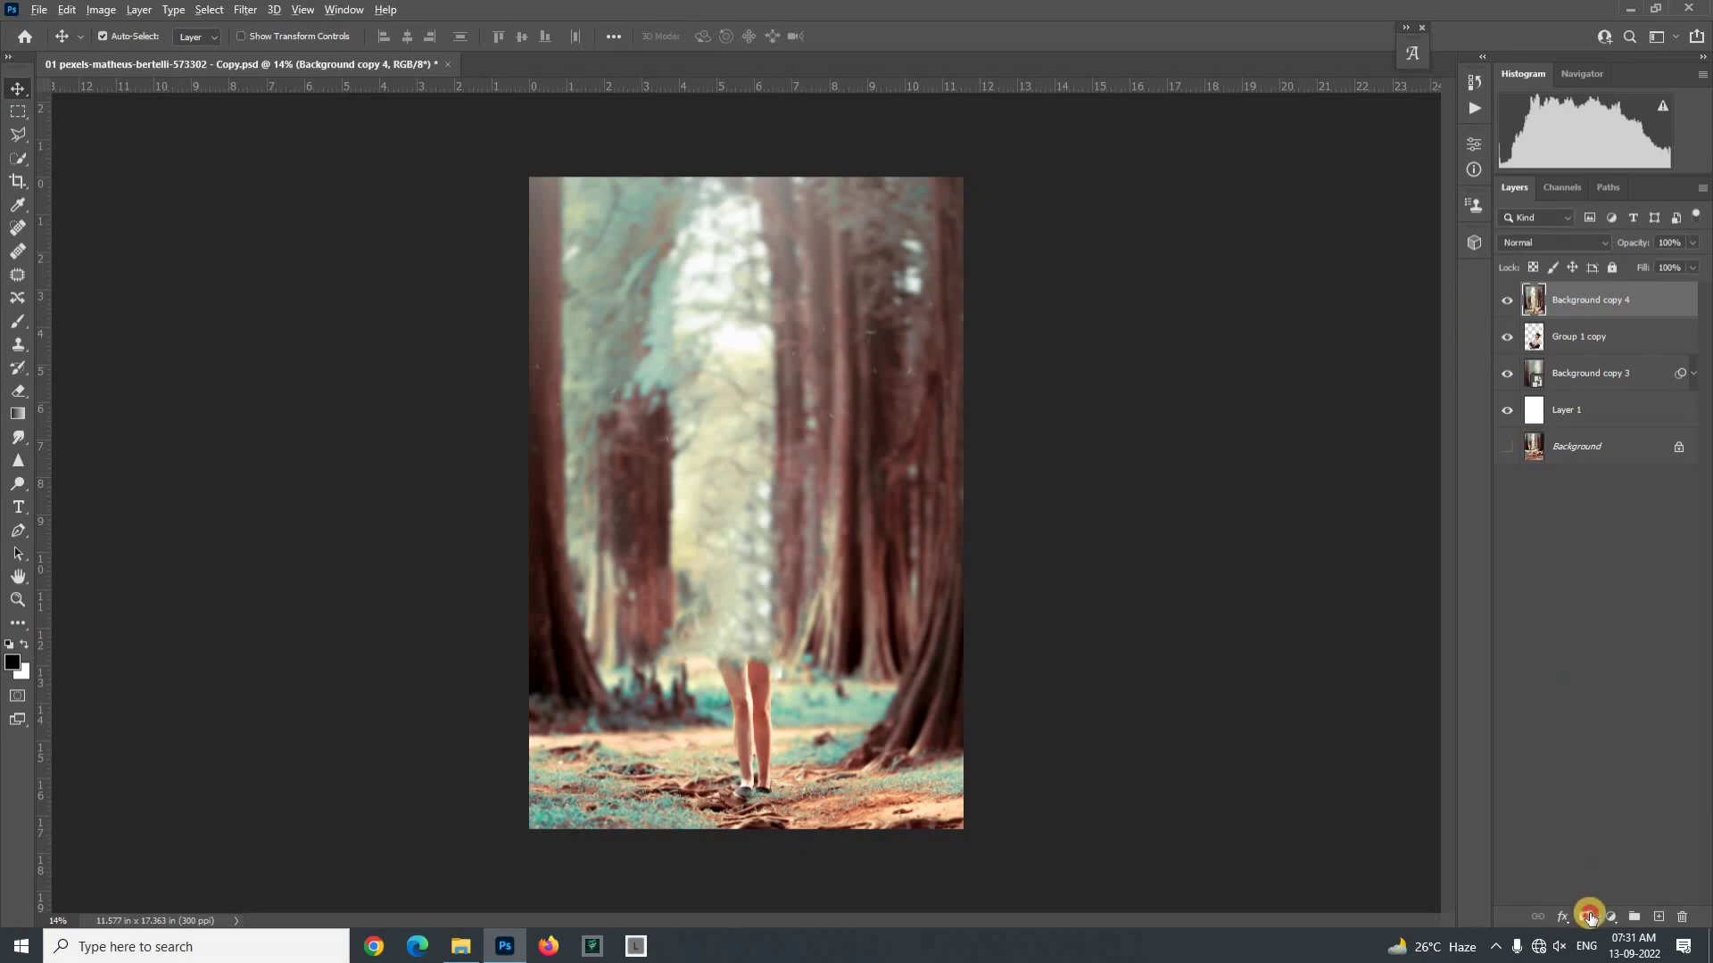
# Step: Add a black mask to Background copy 4 and paint the ground back in along the bottom with a 385 px soft brush
pyautogui.keyDown('alt'); pyautogui.click(1590, 919); pyautogui.keyUp('alt')
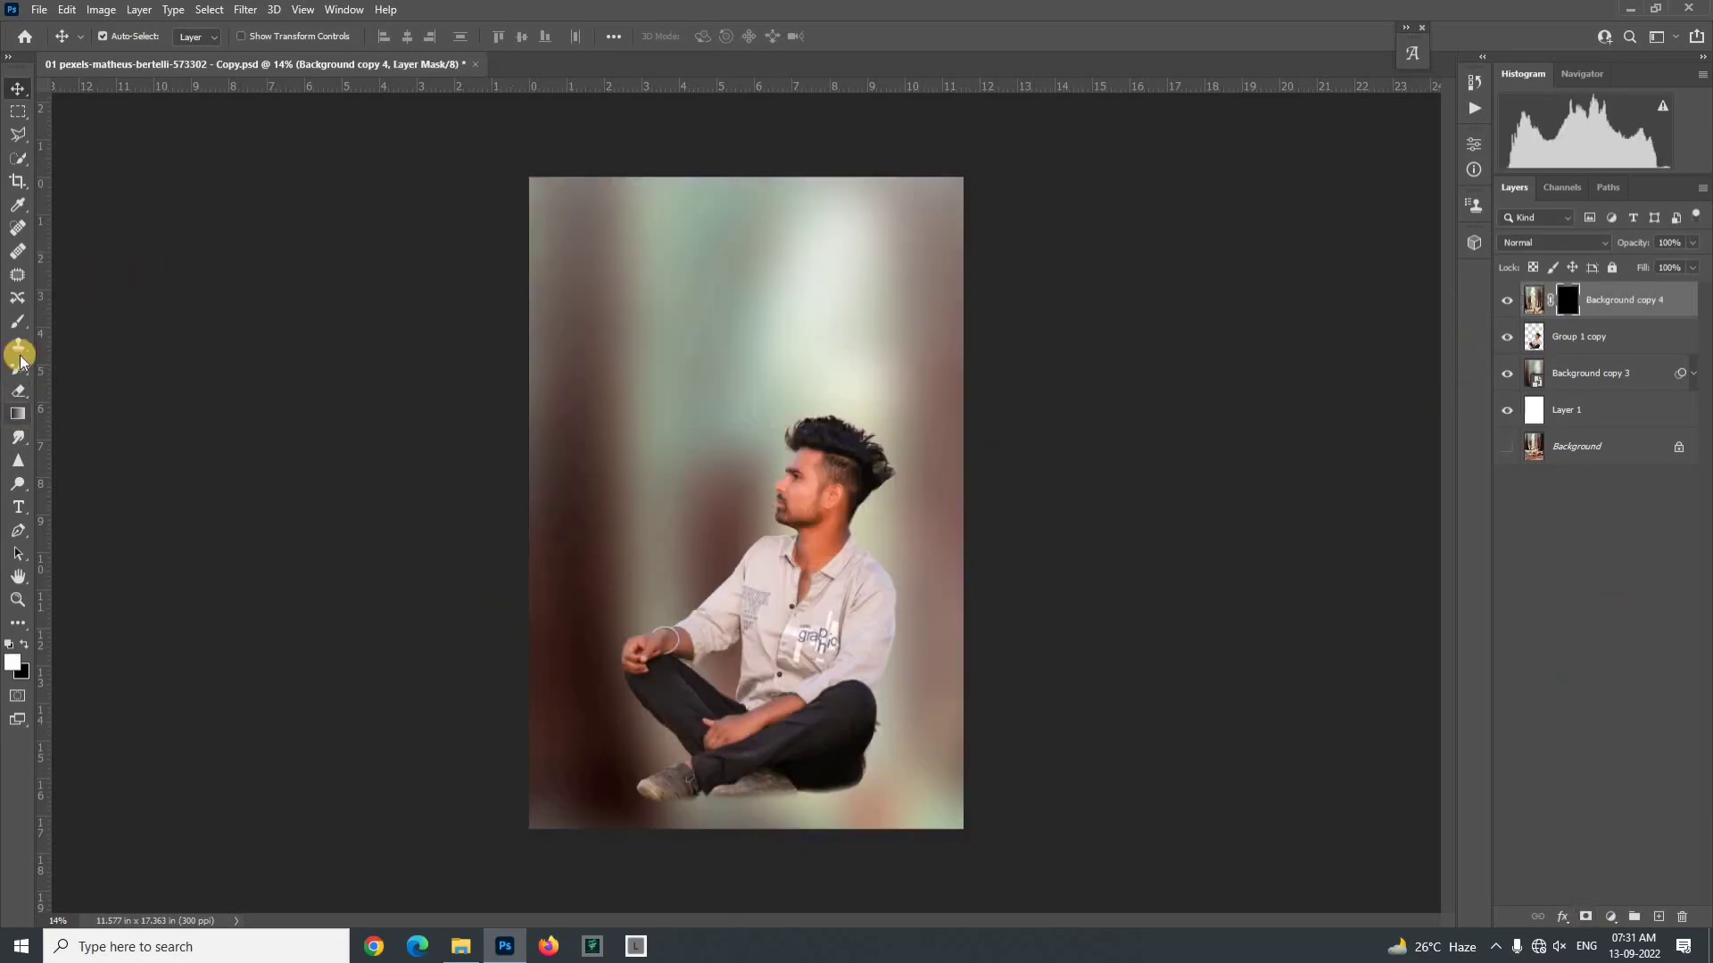
pyautogui.click(20, 326)
pyautogui.rightClick(664, 614)
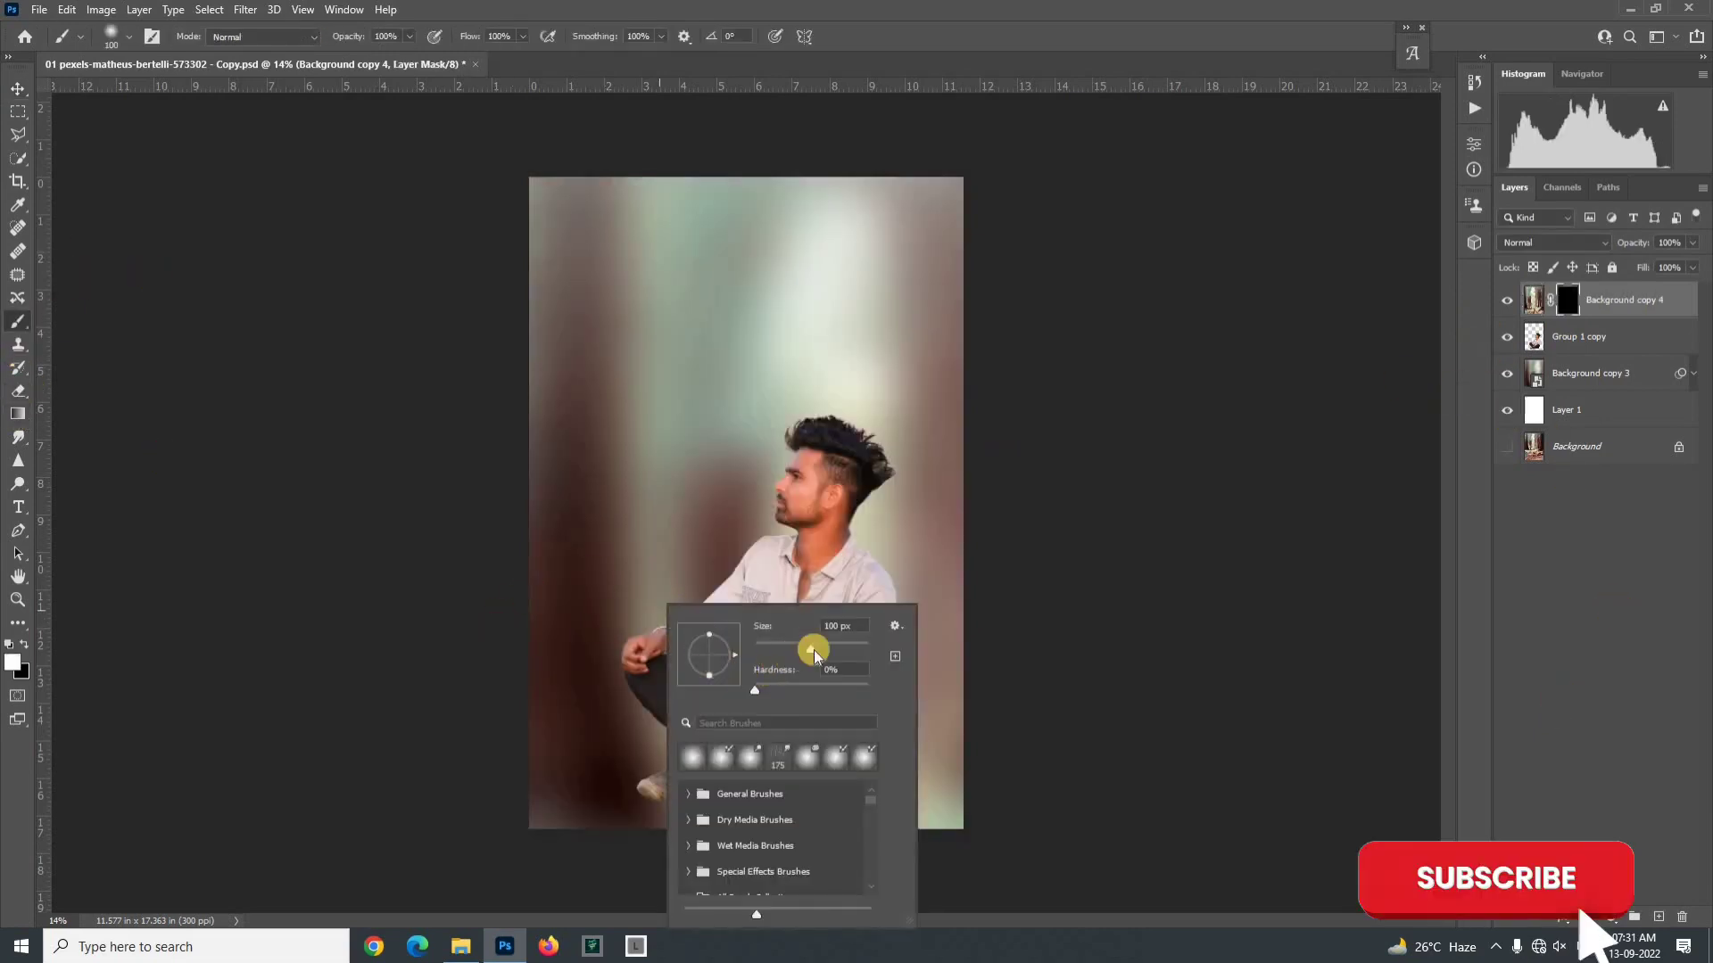
pyautogui.moveTo(833, 649); pyautogui.dragTo(849, 647)
pyautogui.moveTo(514, 723)
pyautogui.mouseDown()
pyautogui.moveTo(560, 805)
pyautogui.moveTo(626, 823)
pyautogui.mouseUp()
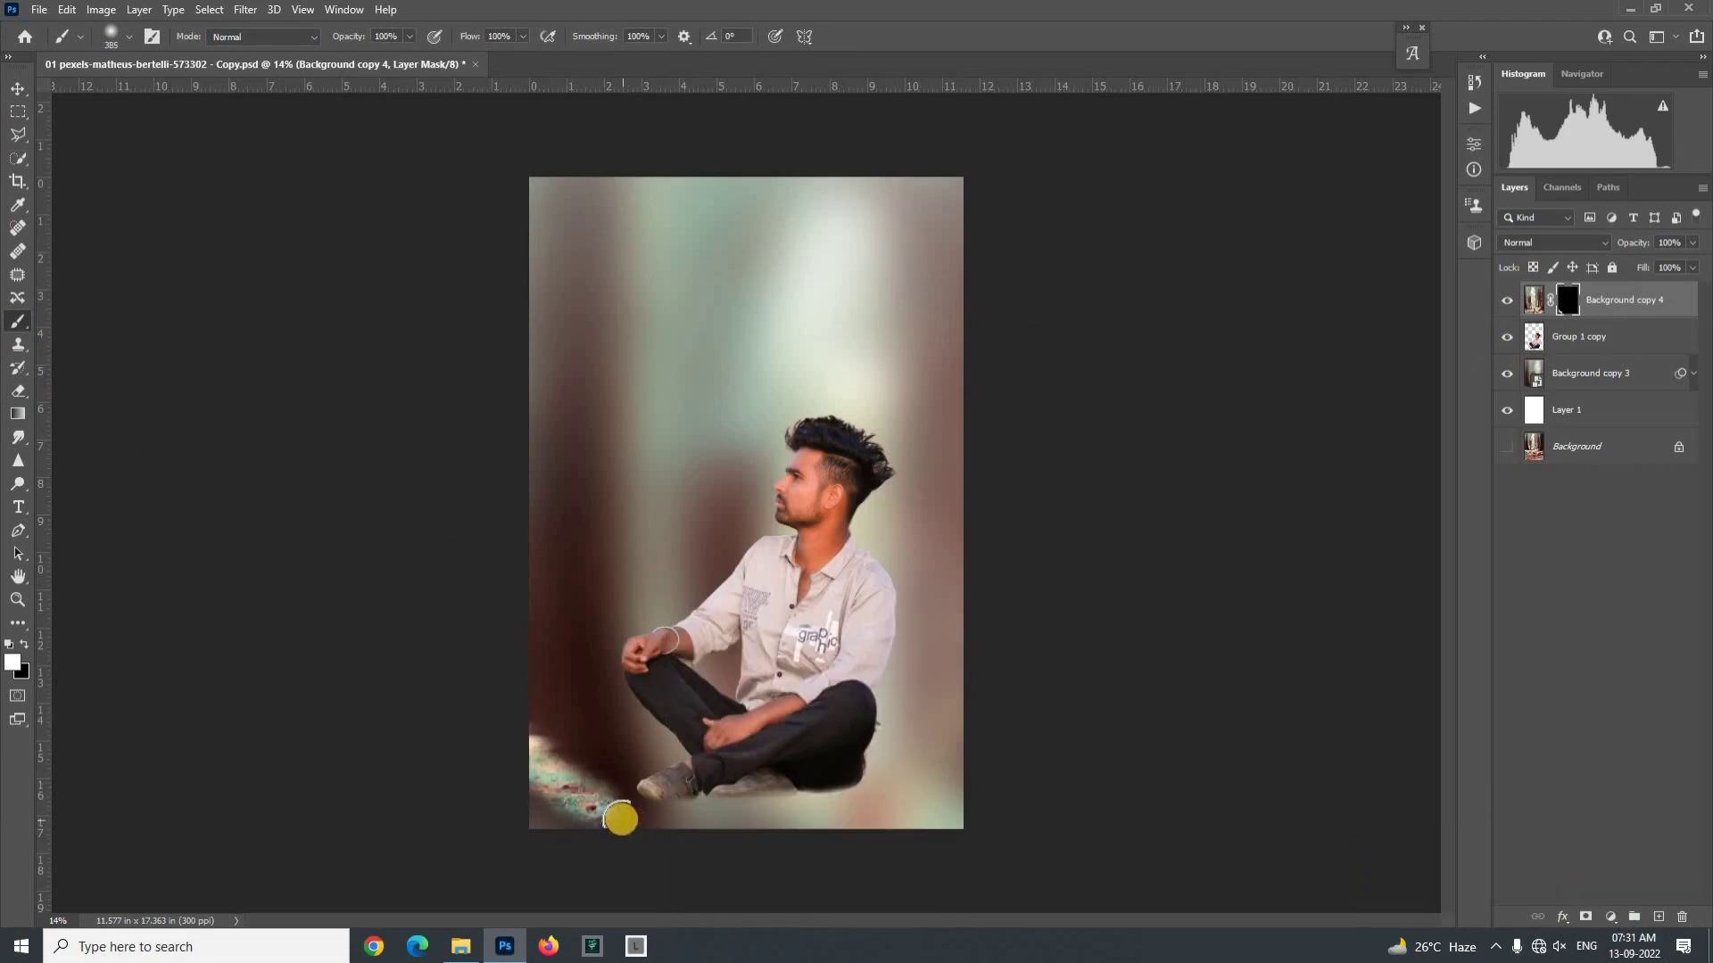
pyautogui.press(']')
pyautogui.press(']')
pyautogui.press(']')
pyautogui.press(']')
pyautogui.press(']')
pyautogui.press(']')
pyautogui.press(']')
pyautogui.press(']')
pyautogui.moveTo(509, 811)
pyautogui.mouseDown()
pyautogui.moveTo(894, 893)
pyautogui.moveTo(1016, 785)
pyautogui.moveTo(906, 867)
pyautogui.moveTo(965, 799)
pyautogui.moveTo(929, 879)
pyautogui.mouseUp()
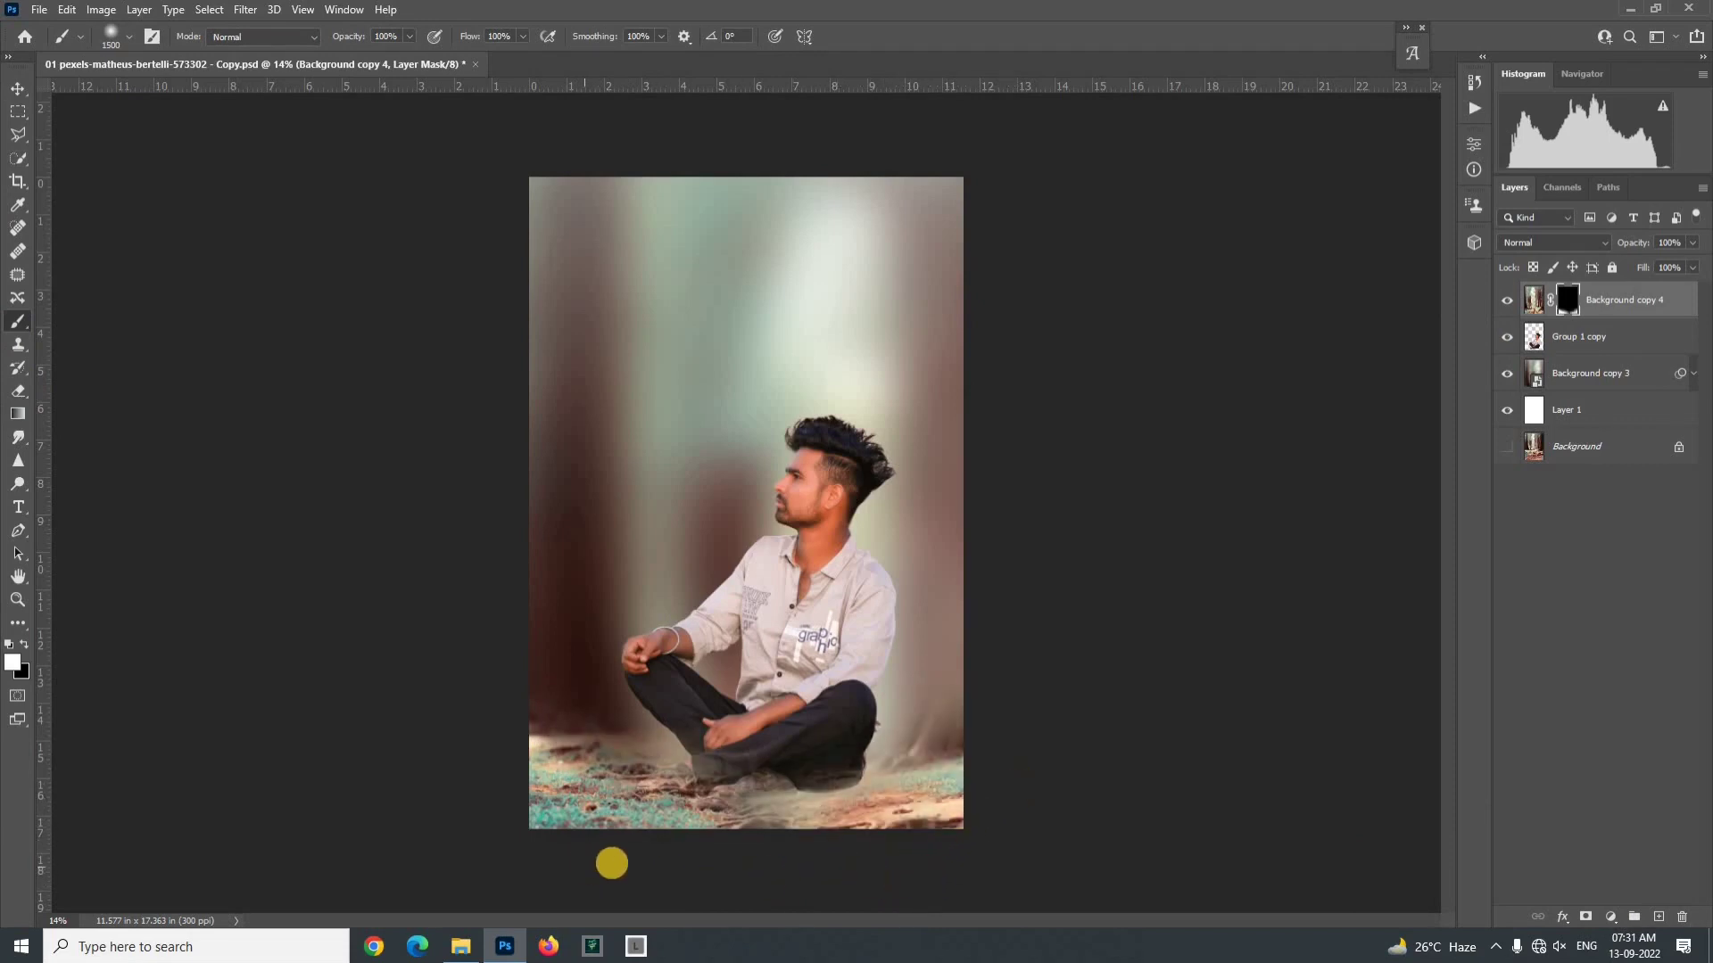
# Step: Erase the excess ground at the lower right and left, then nudge the layer slightly down
pyautogui.click(25, 391)
pyautogui.moveTo(925, 682)
pyautogui.mouseDown()
pyautogui.moveTo(859, 705)
pyautogui.moveTo(945, 699)
pyautogui.moveTo(847, 707)
pyautogui.mouseUp()
pyautogui.moveTo(616, 688)
pyautogui.mouseDown()
pyautogui.moveTo(499, 667)
pyautogui.moveTo(862, 709)
pyautogui.mouseUp()
pyautogui.click(18, 89)
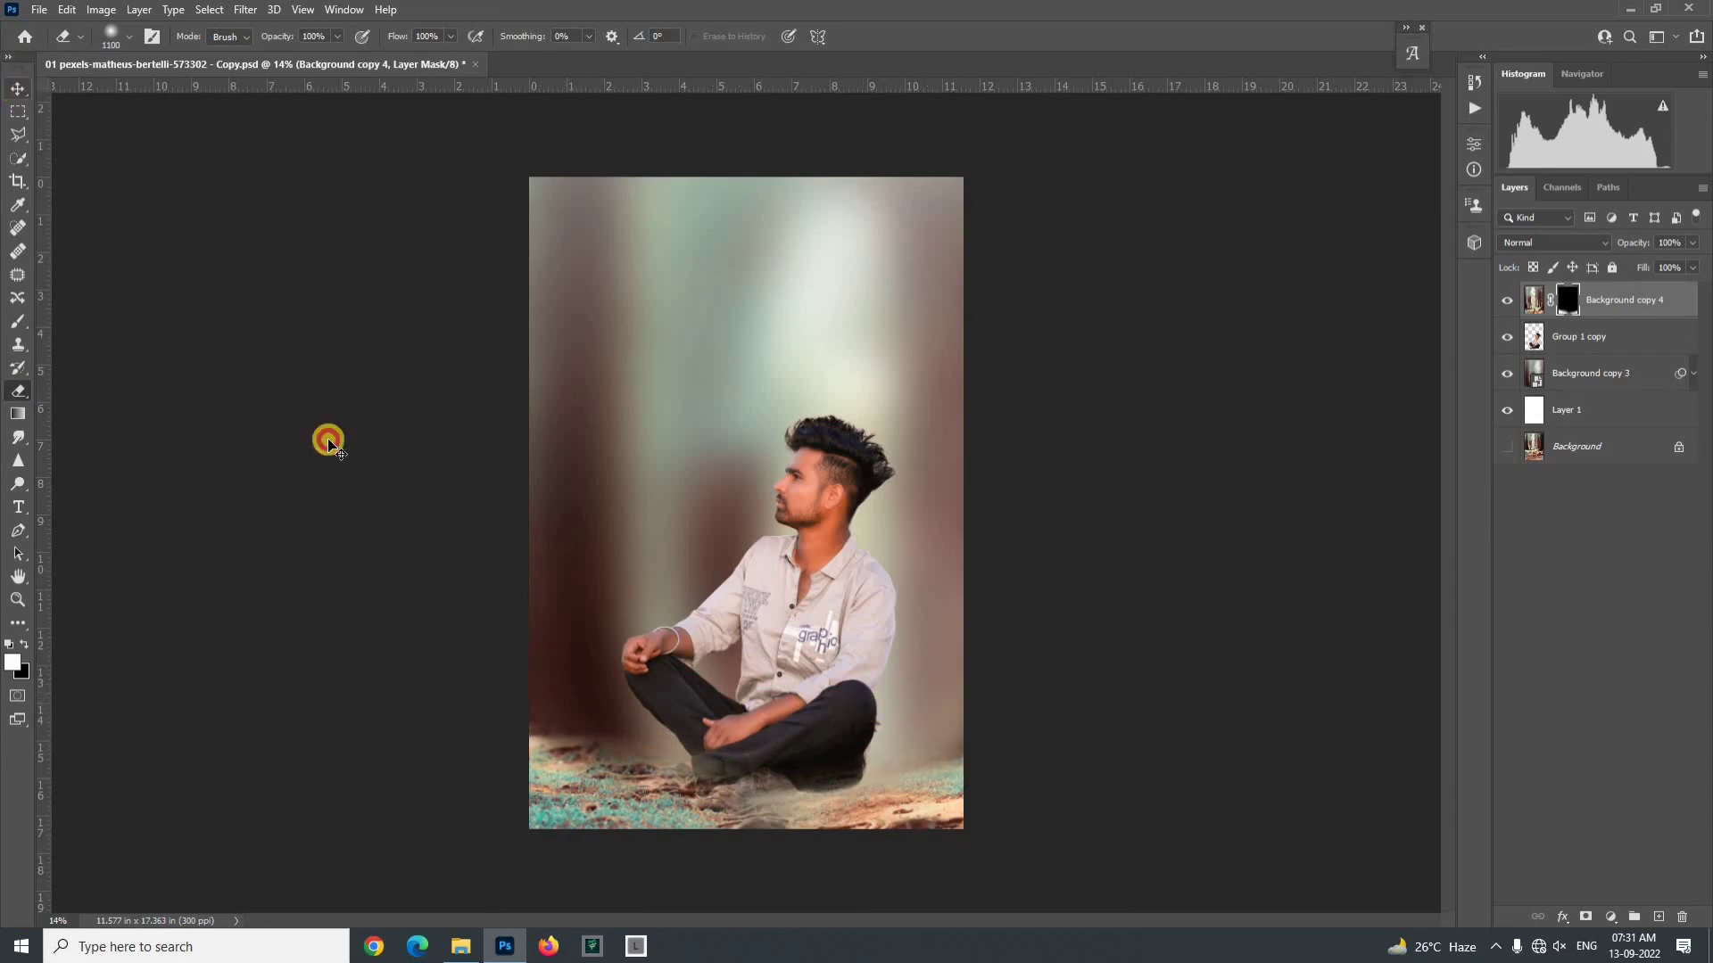
pyautogui.moveTo(866, 801); pyautogui.dragTo(863, 818)
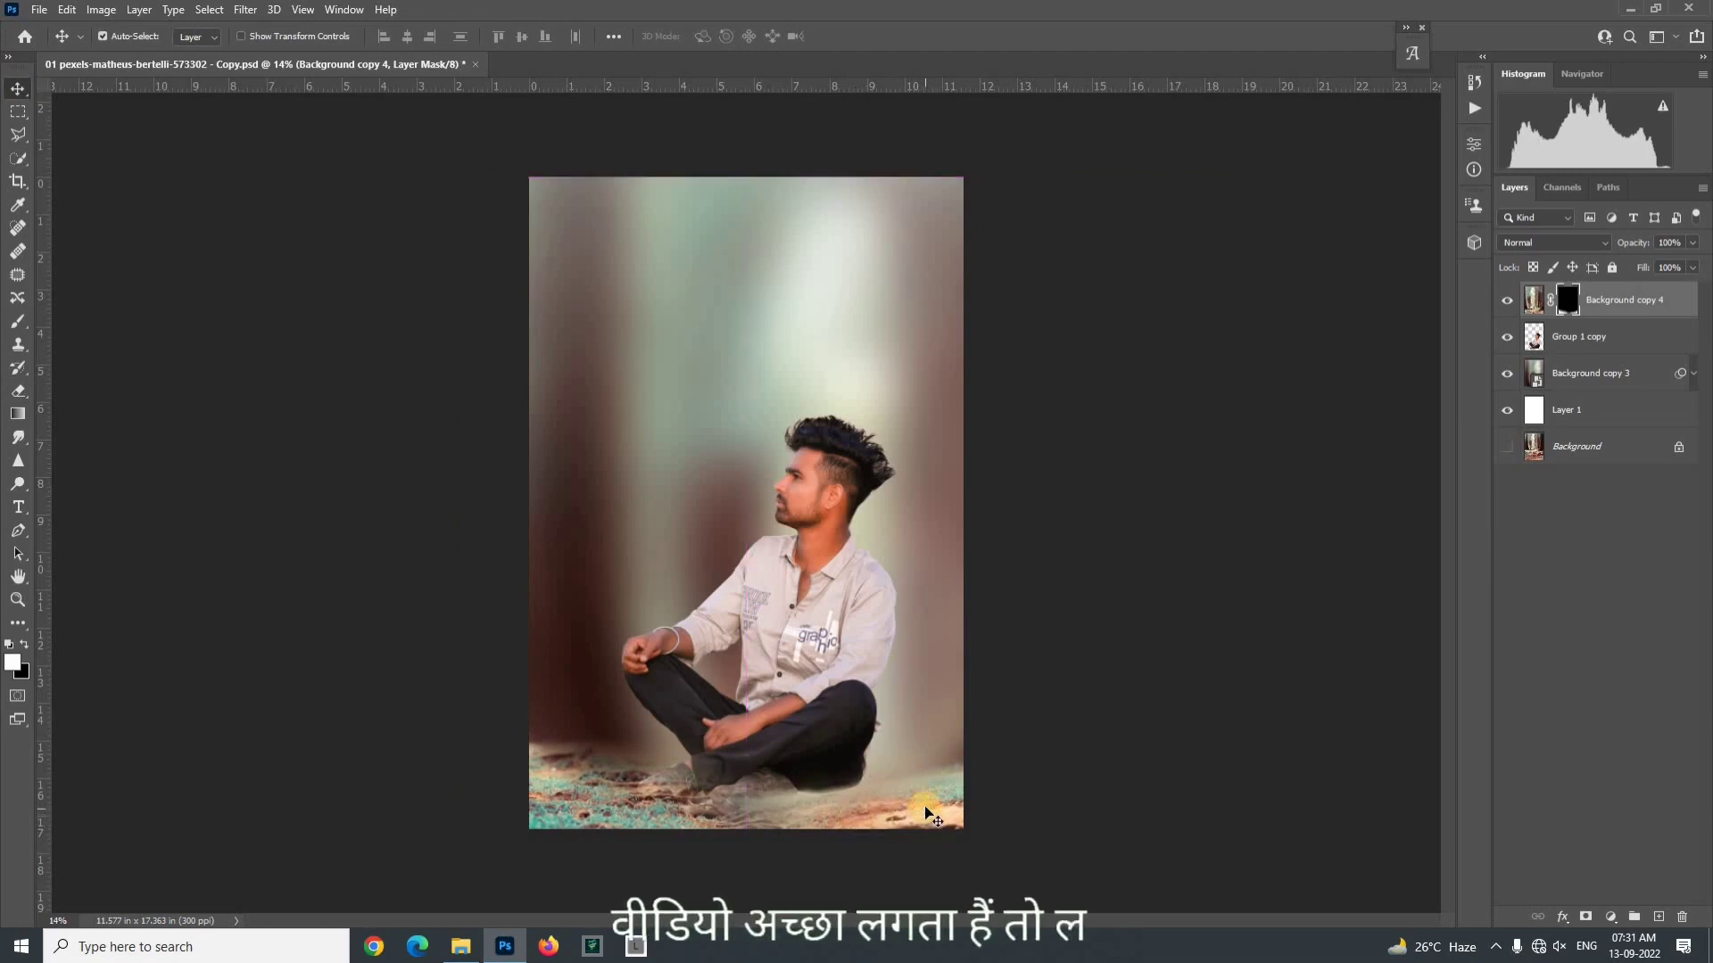
# Step: Cancel a Gaussian Blur started on the mask and target Background copy 4's image thumbnail instead
pyautogui.click(244, 9)
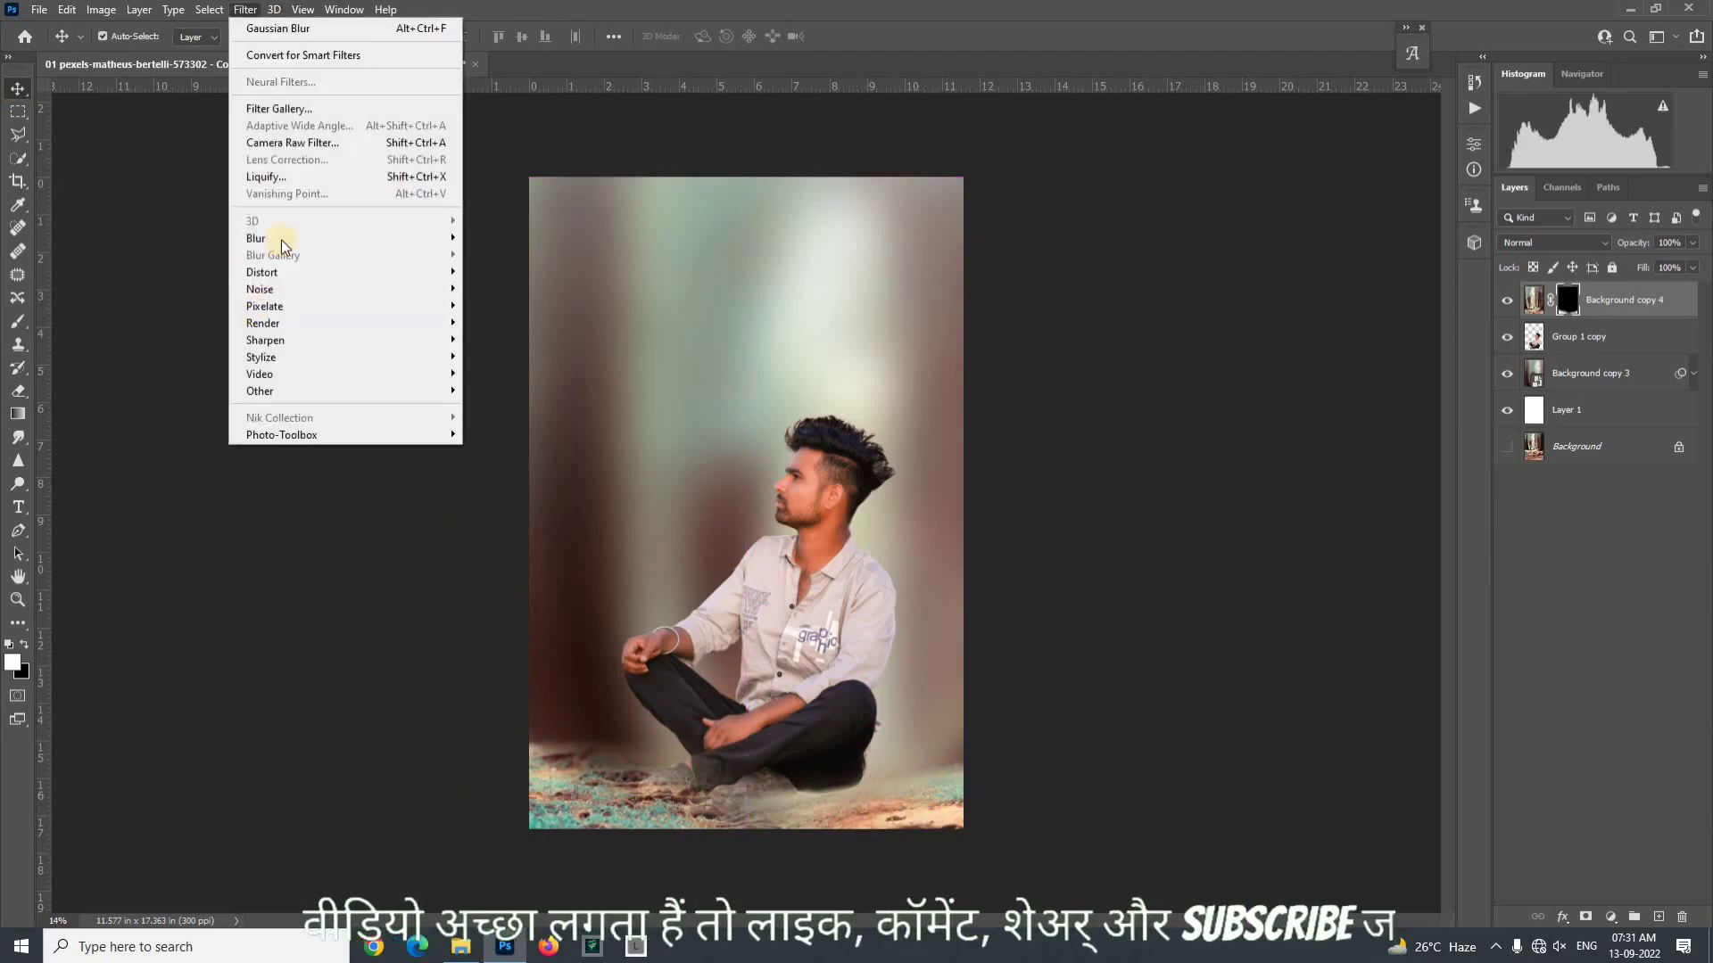
pyautogui.moveTo(348, 238)
pyautogui.click(509, 306)
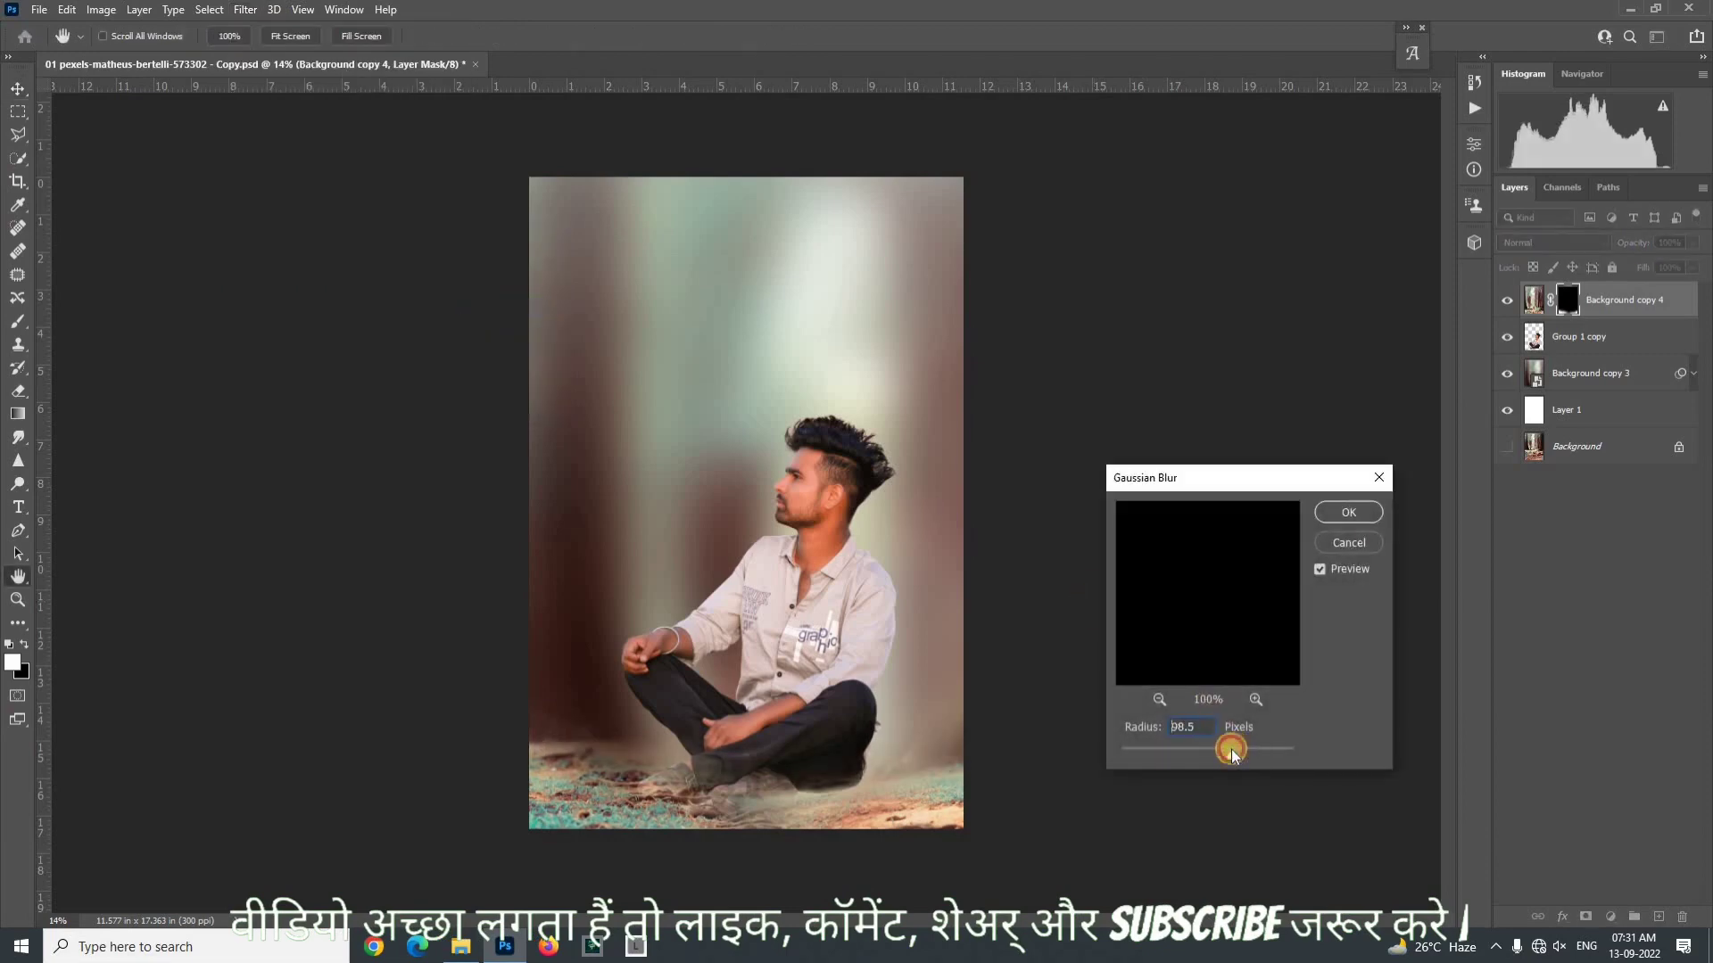
pyautogui.moveTo(1232, 754); pyautogui.dragTo(1232, 754)
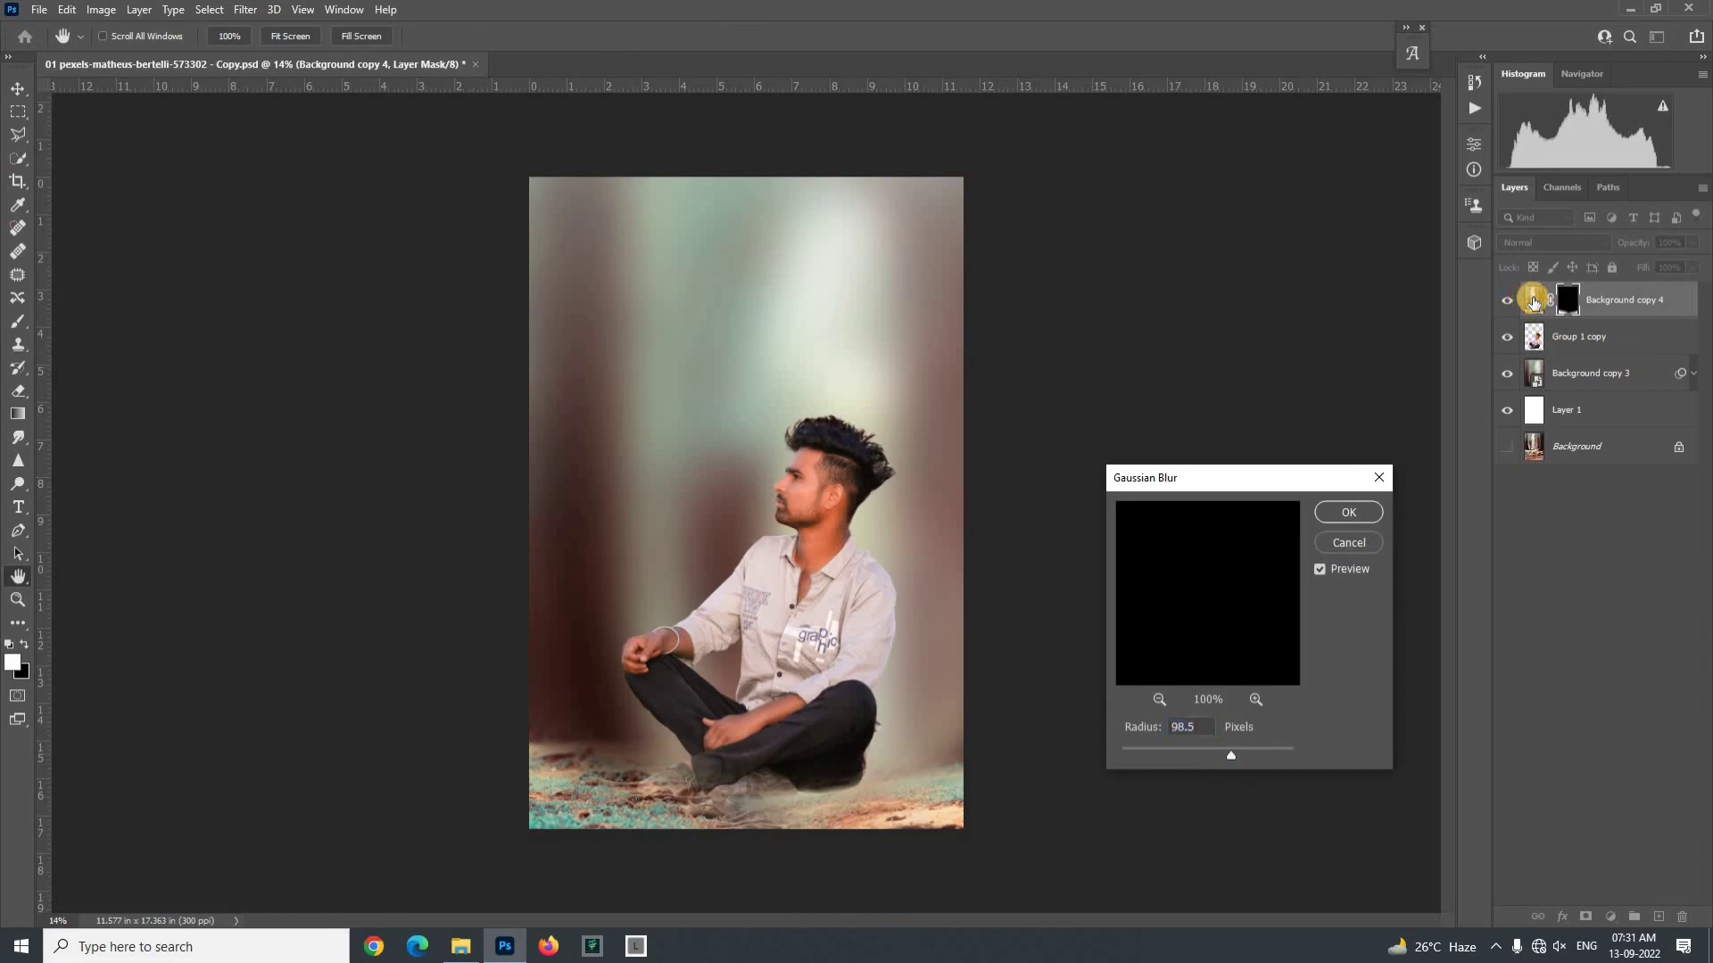
pyautogui.click(1349, 543)
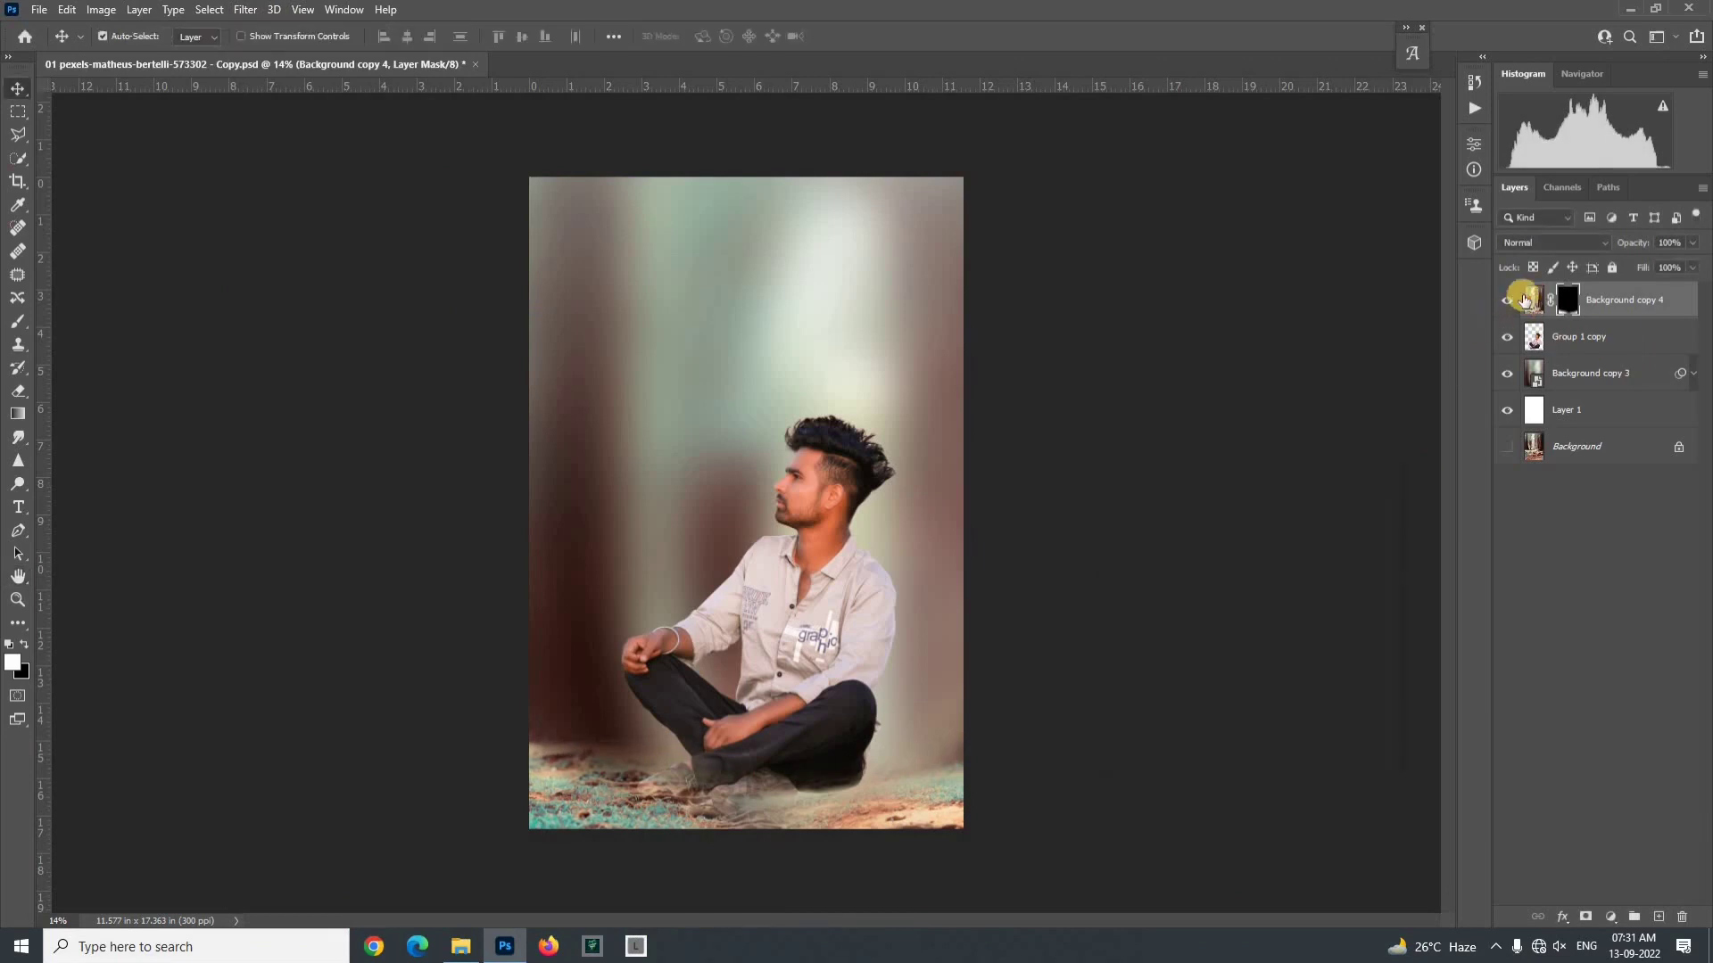
pyautogui.click(1529, 304)
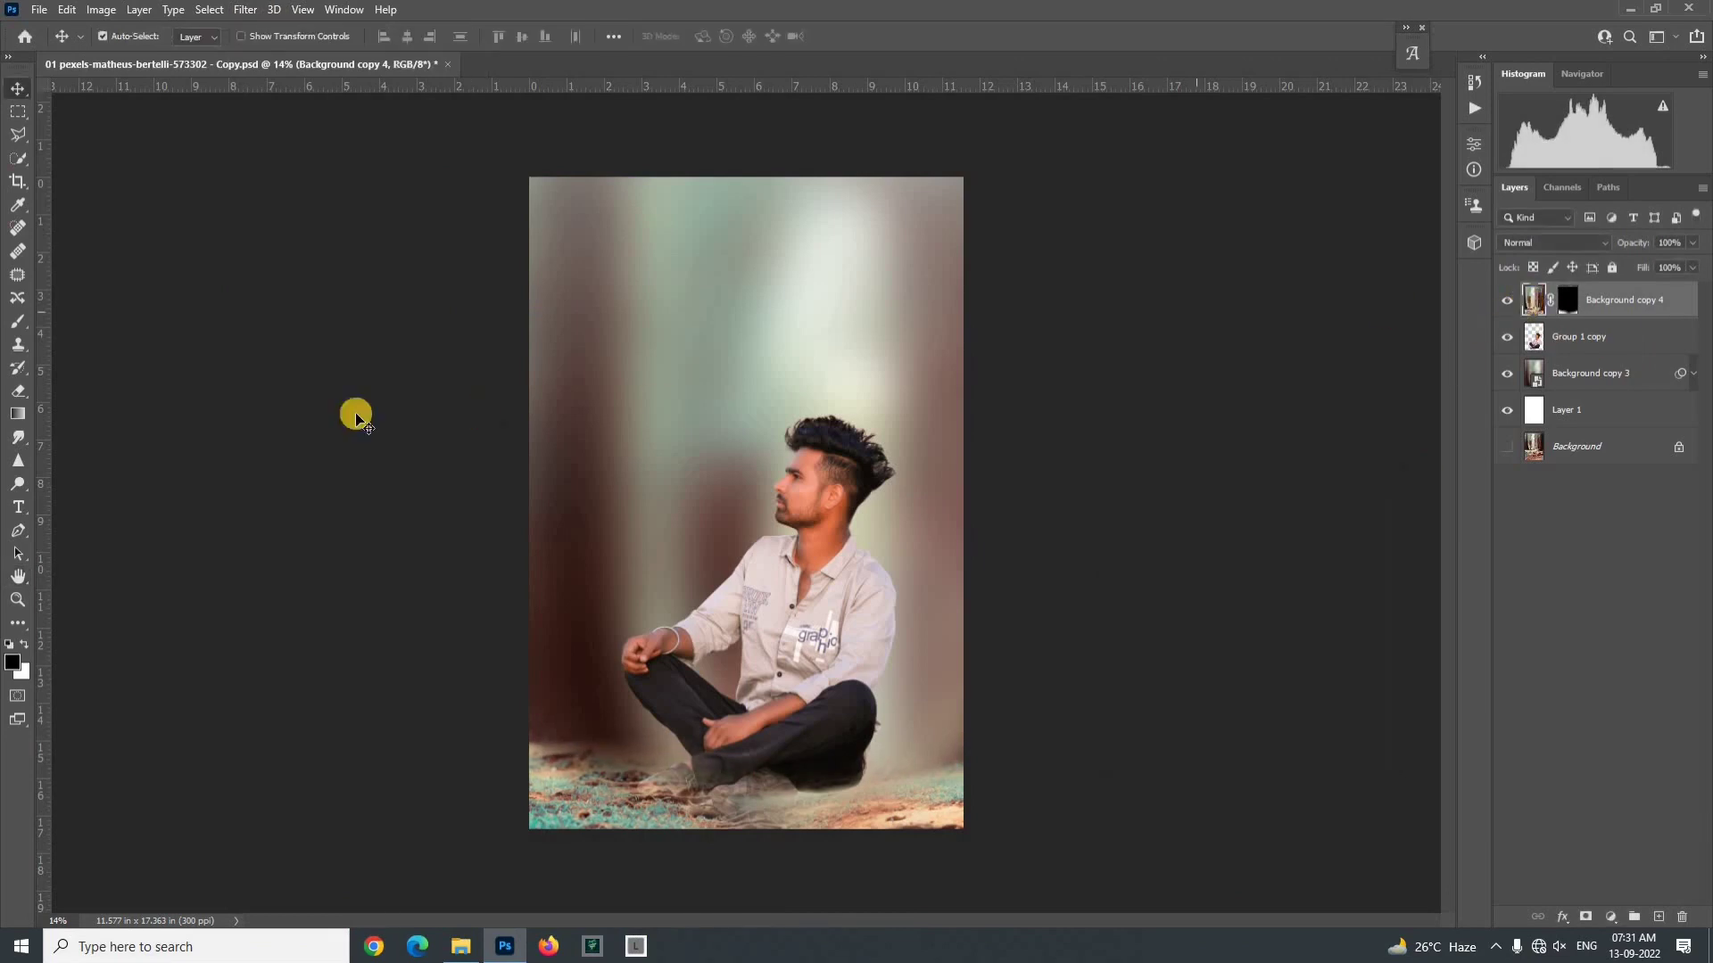
# Step: Apply a 9.8-pixel Gaussian Blur to Background copy 4's image
pyautogui.click(246, 10)
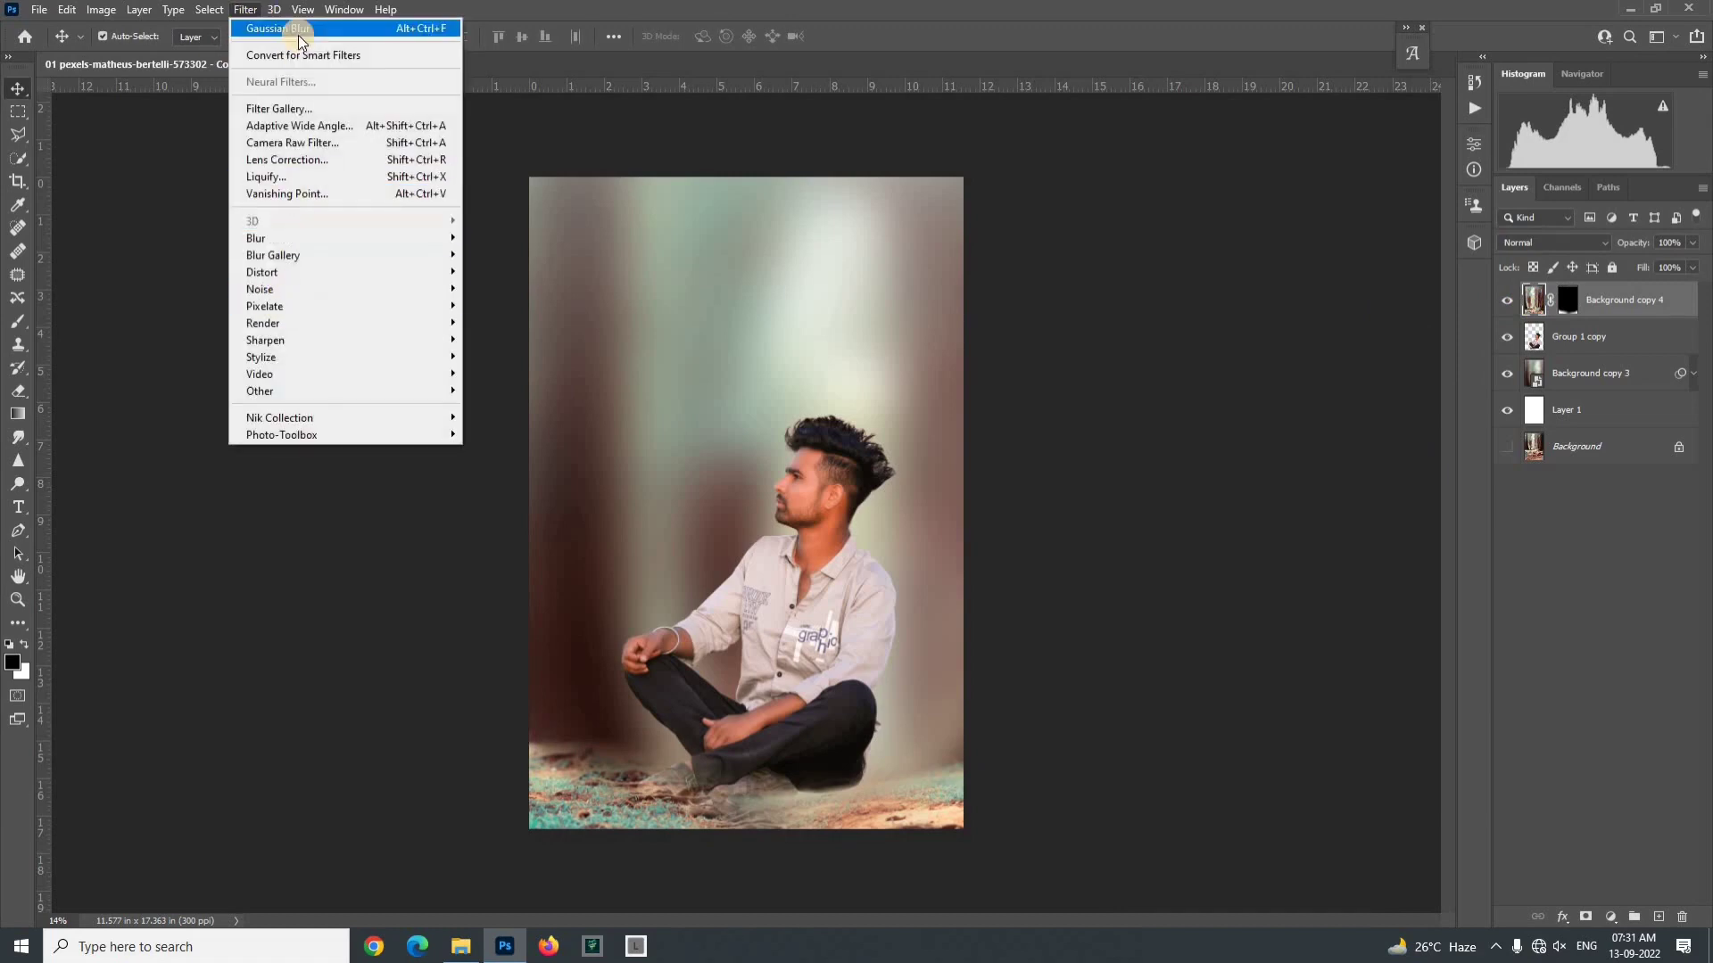
pyautogui.moveTo(272, 237)
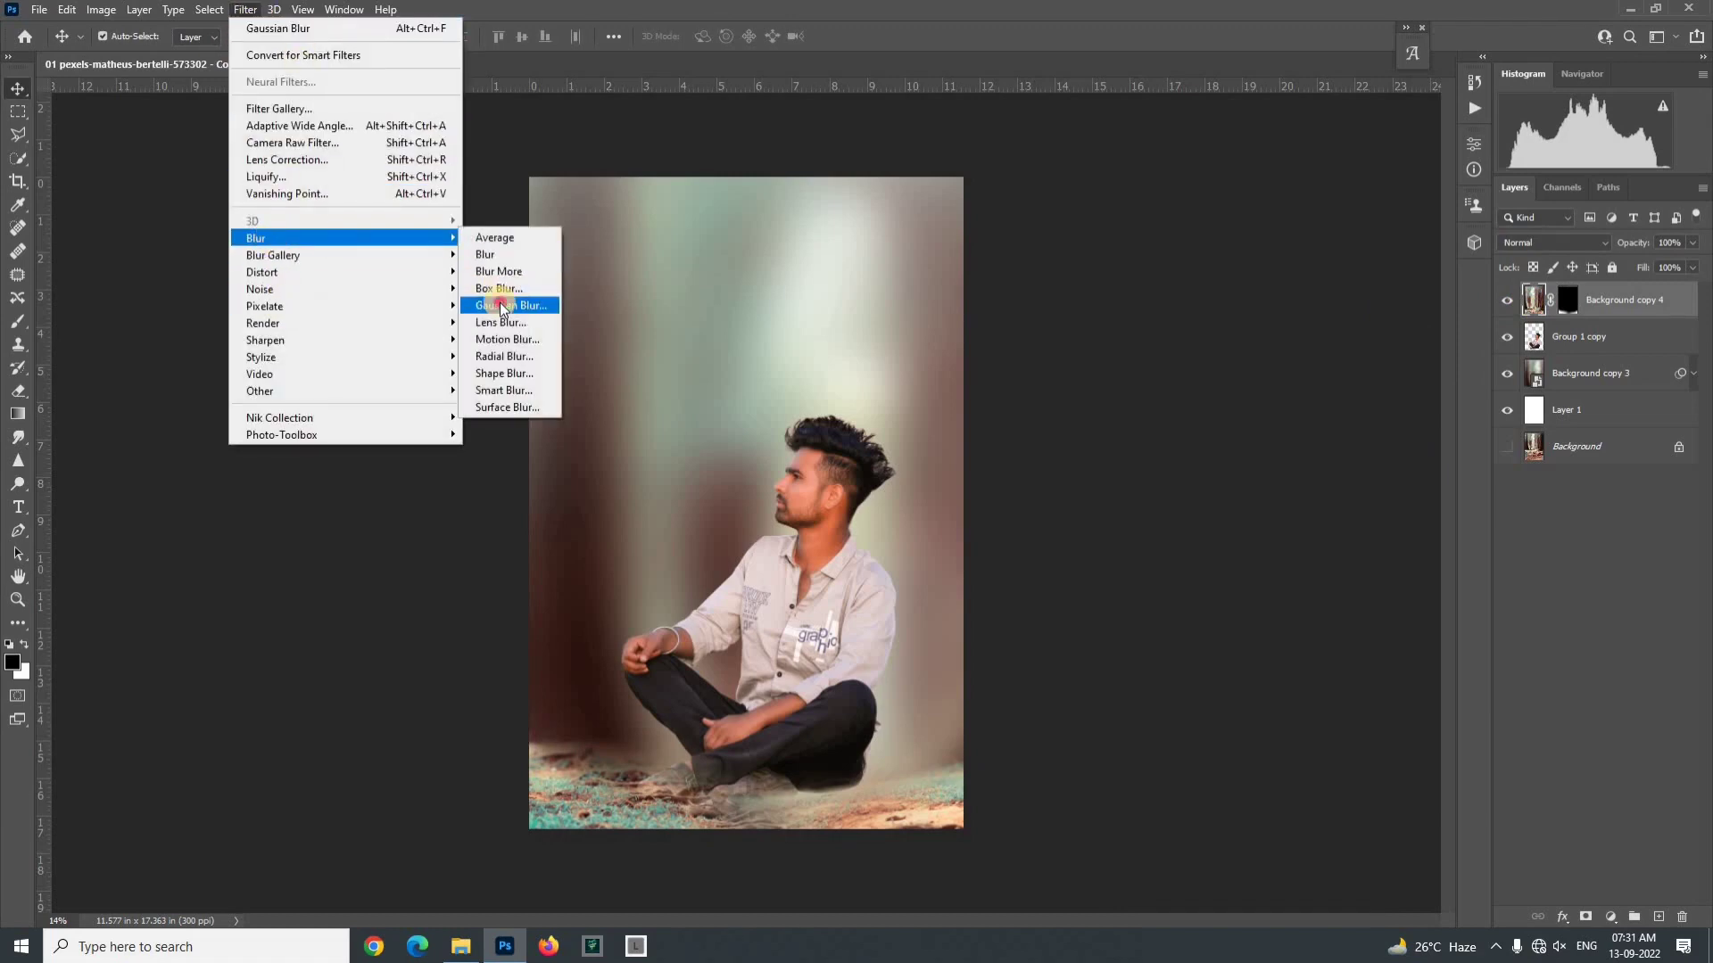
pyautogui.click(499, 303)
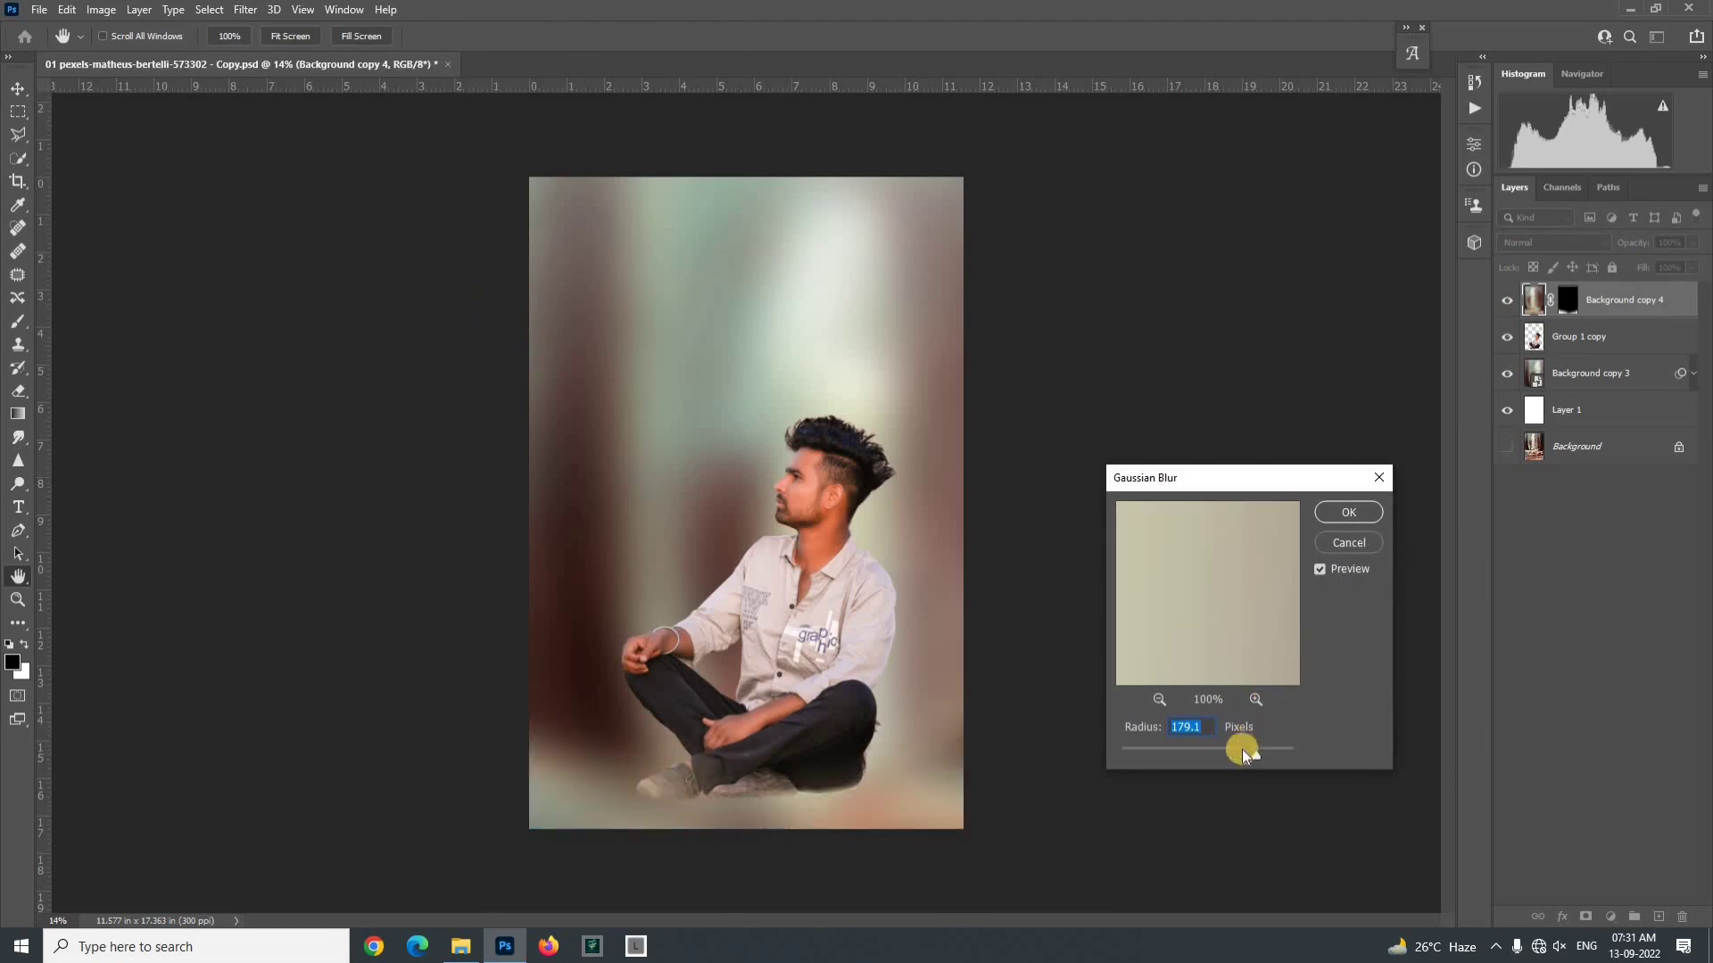
pyautogui.moveTo(1225, 754); pyautogui.dragTo(1153, 757)
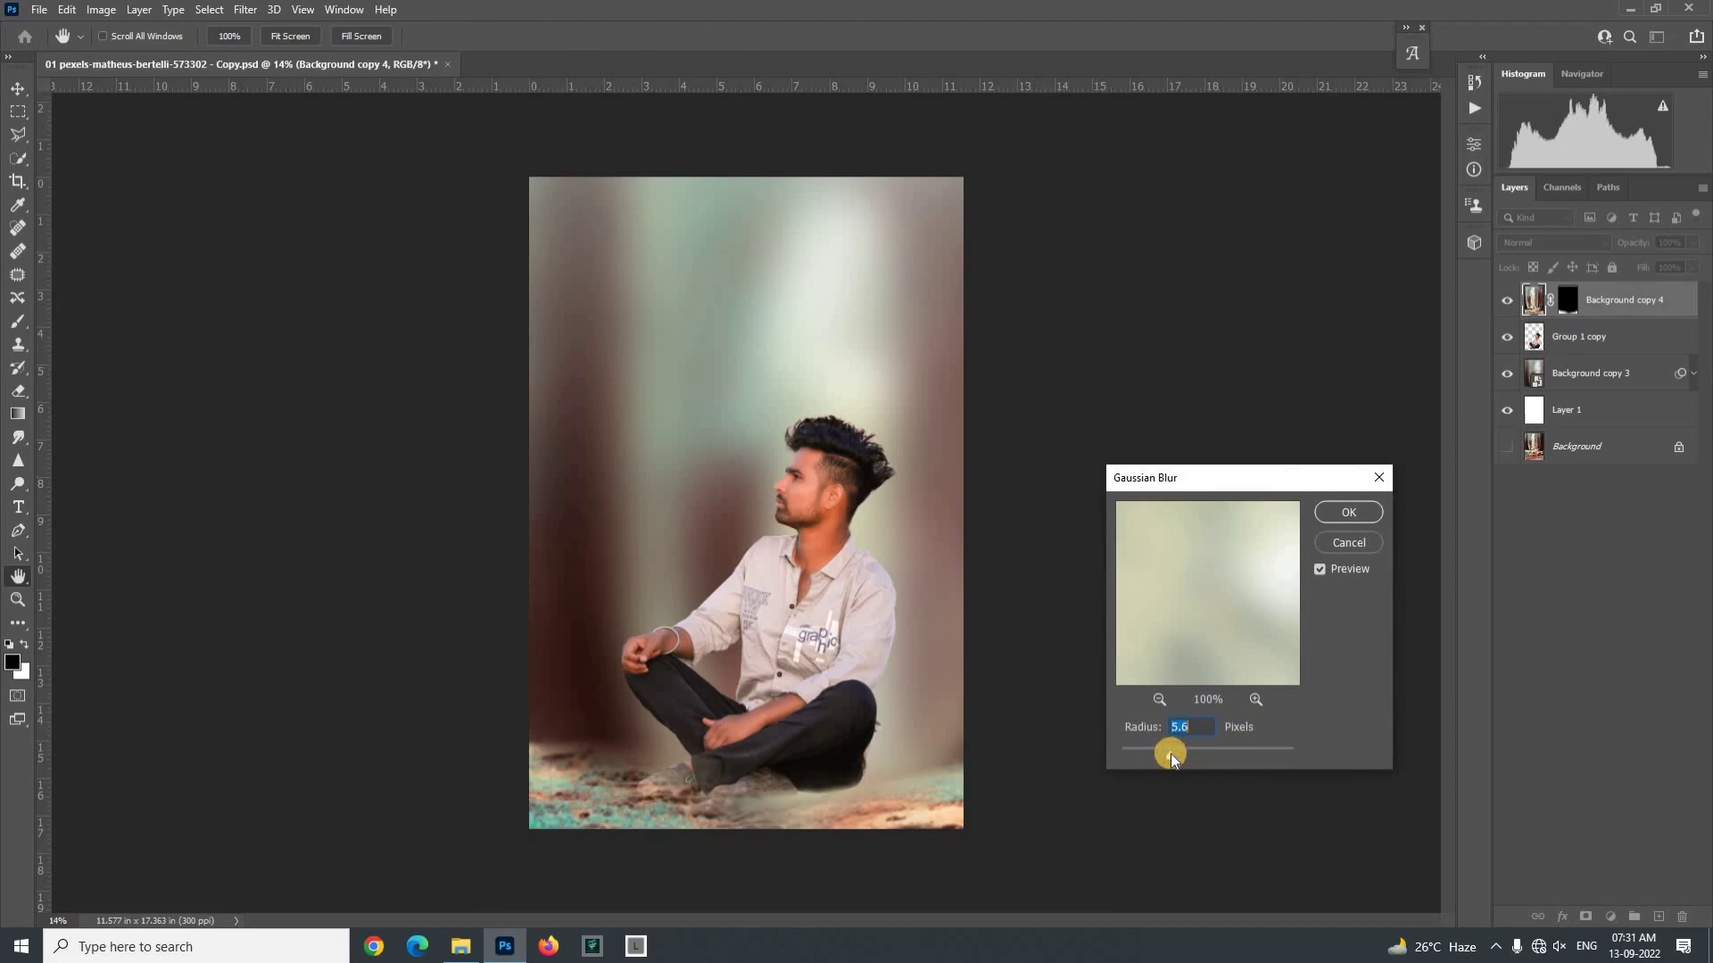
pyautogui.moveTo(1190, 753); pyautogui.dragTo(1190, 753)
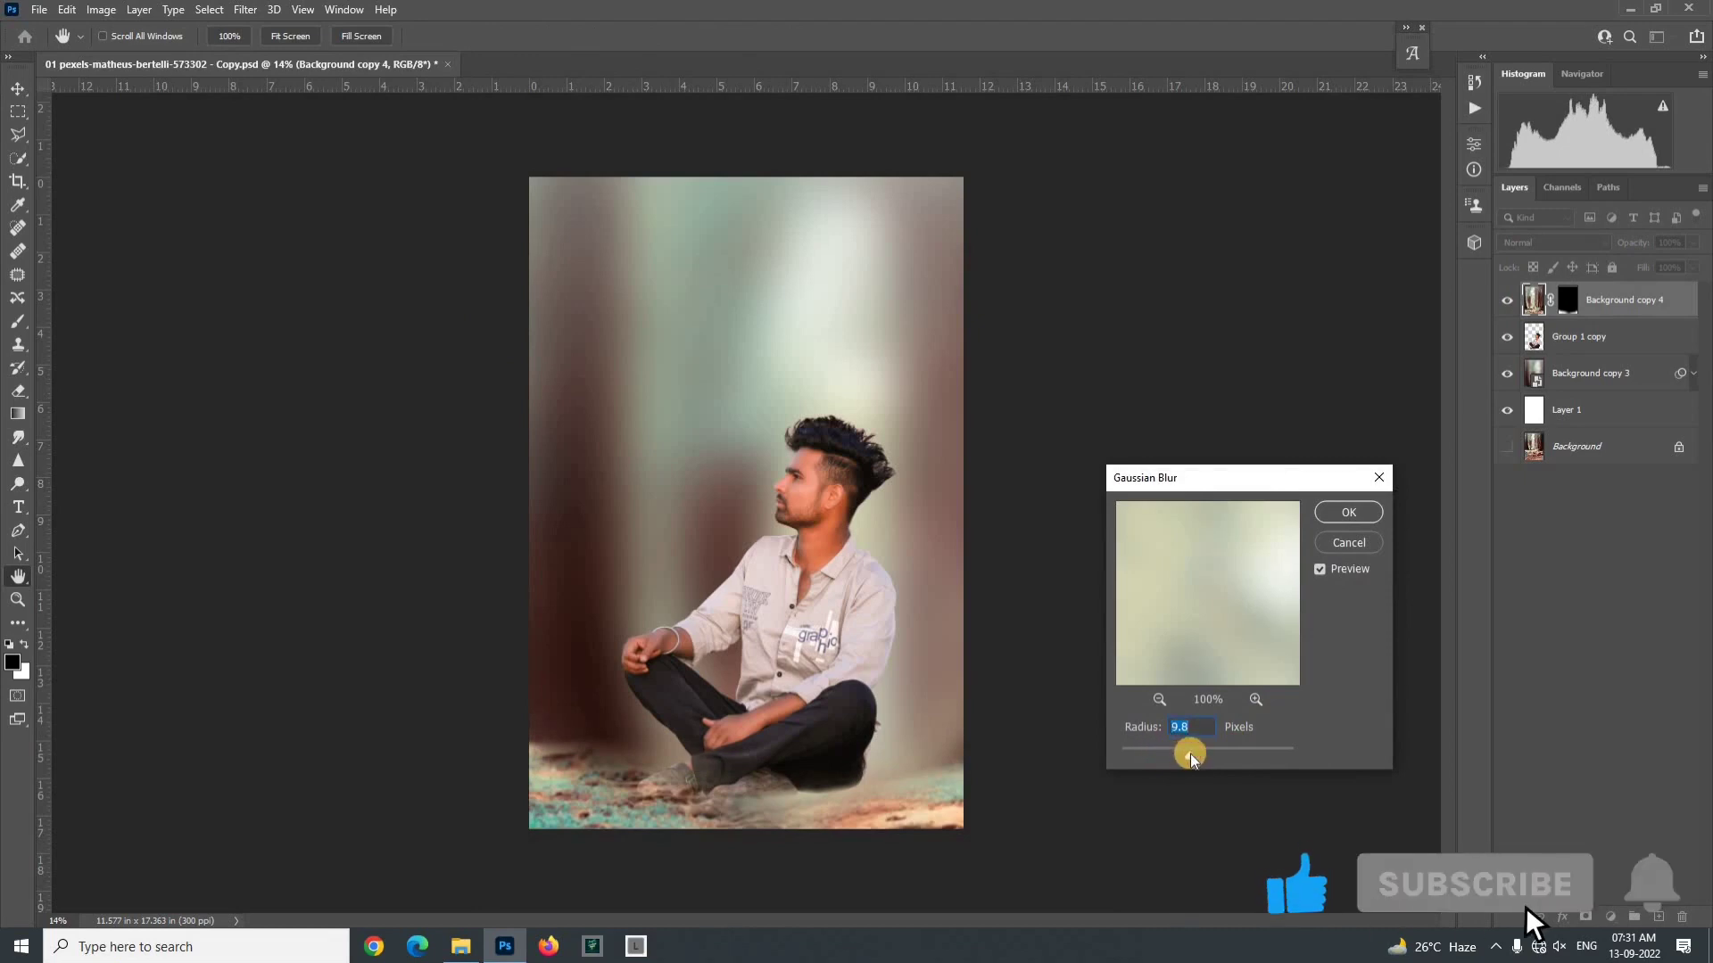
pyautogui.click(1348, 512)
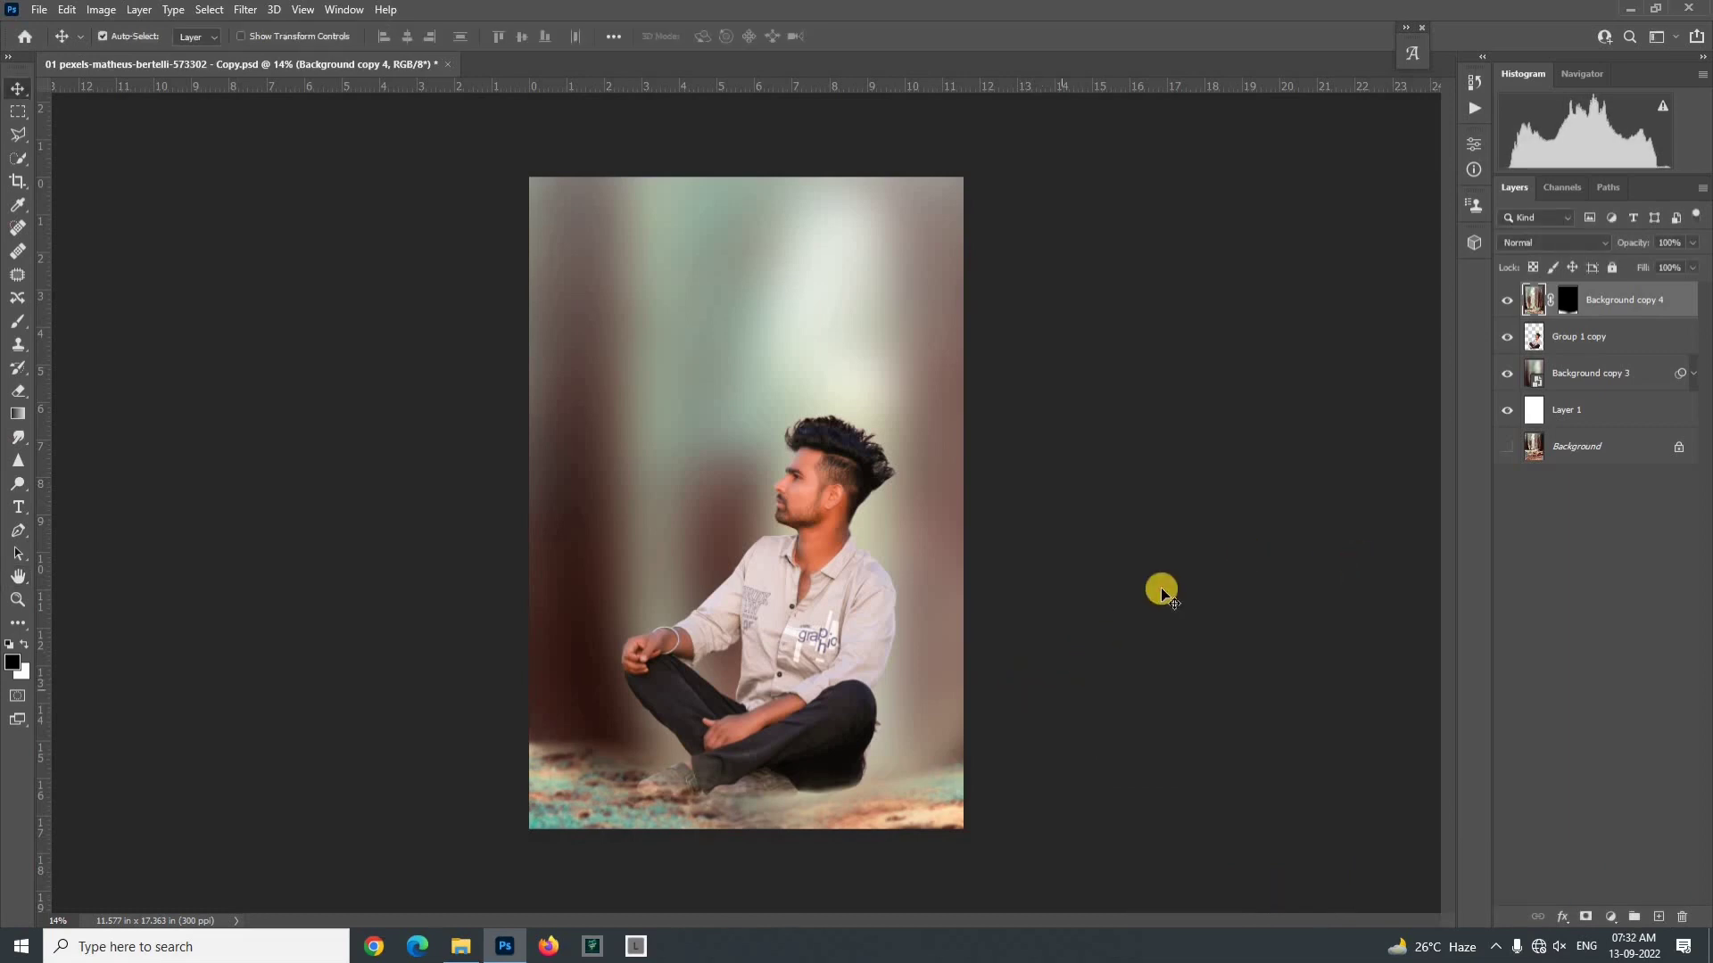
pyautogui.click(1164, 584)
# Step: Drag Bike PNG from the project folder in File Explorer into the Photoshop document
pyautogui.click(460, 946)
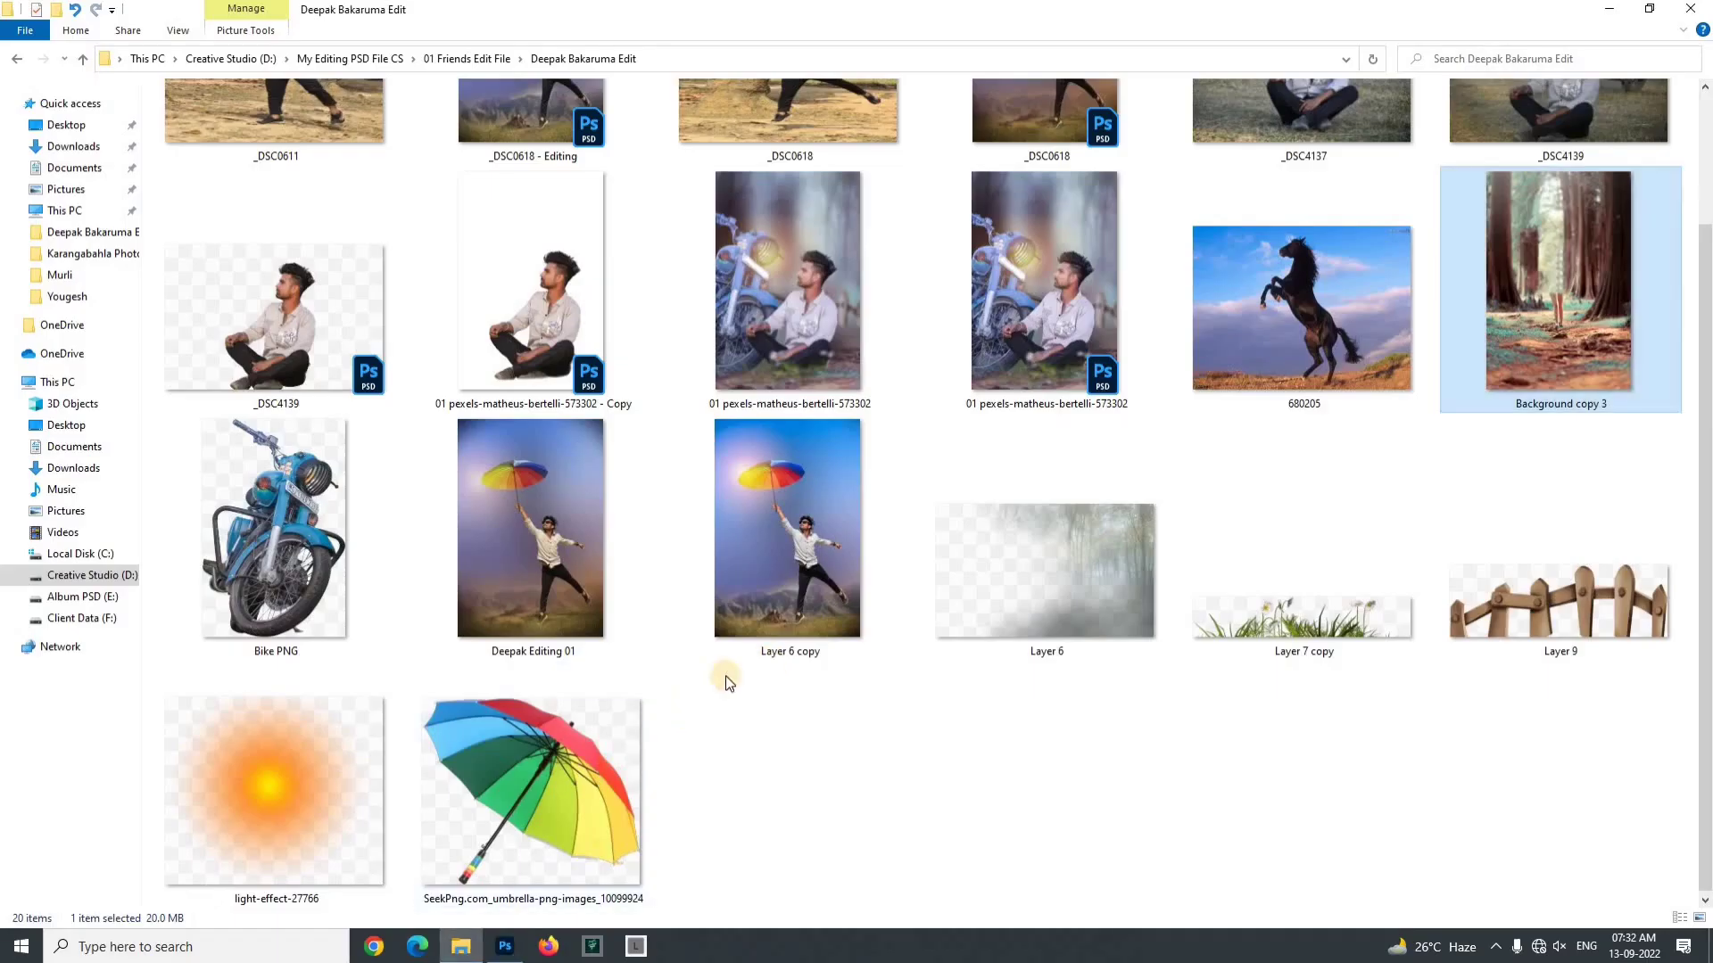
pyautogui.click(958, 781)
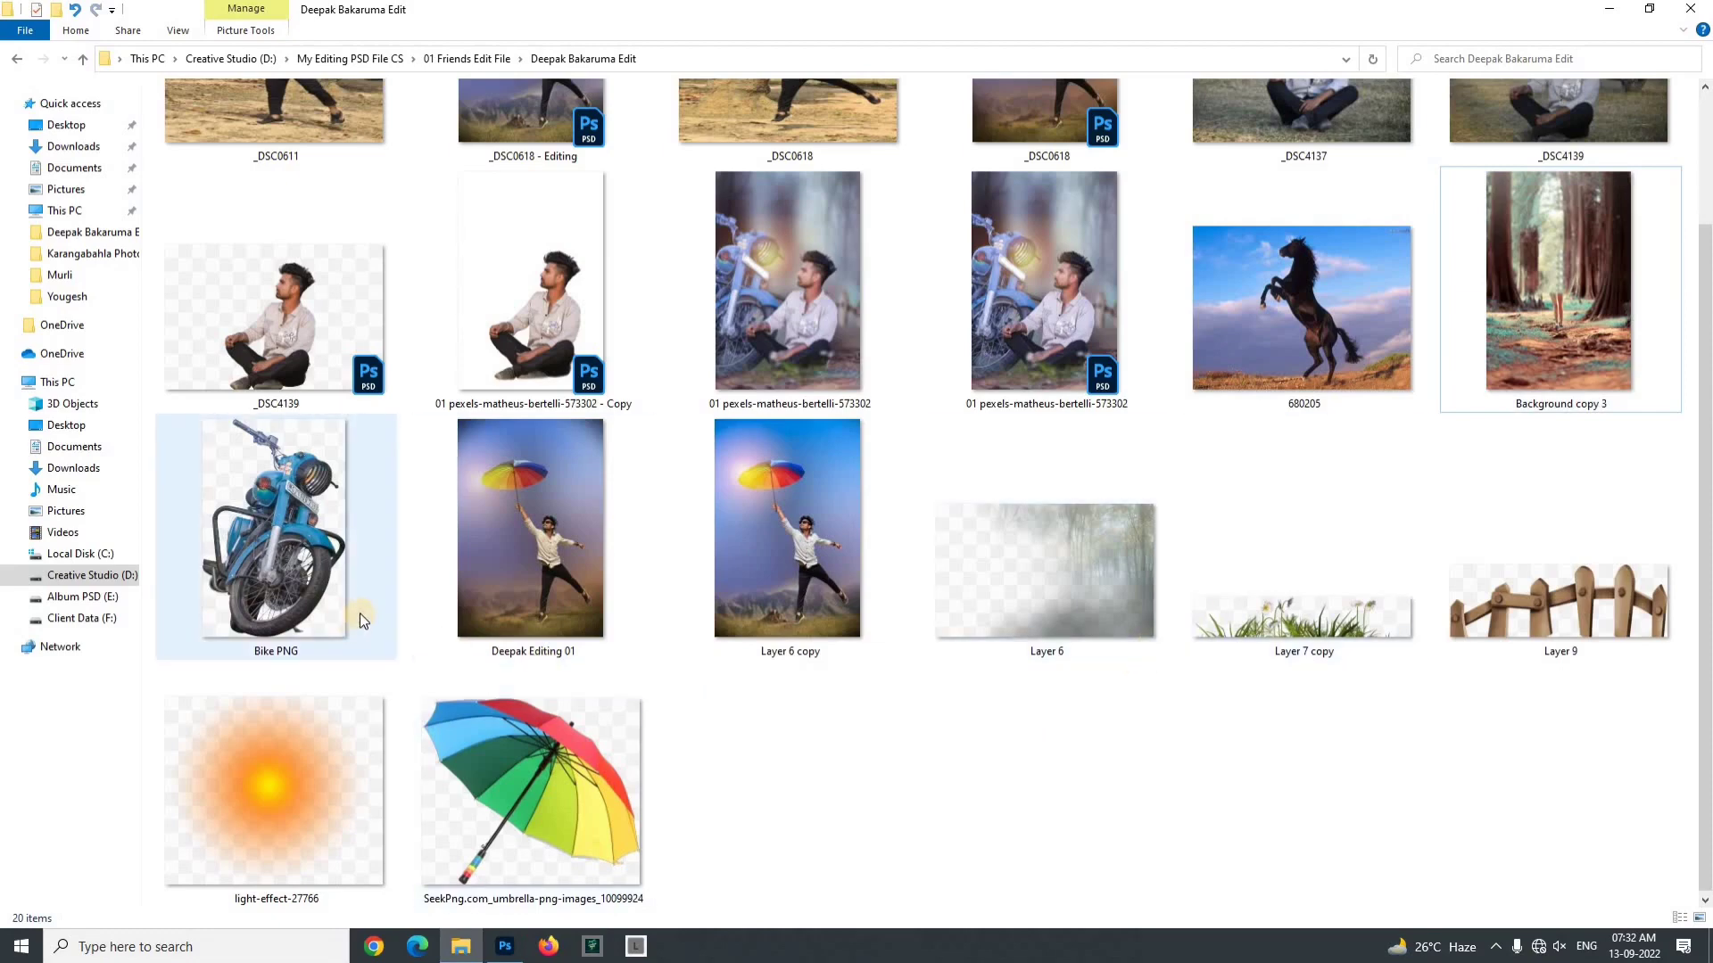
pyautogui.moveTo(259, 560); pyautogui.dragTo(651, 688)
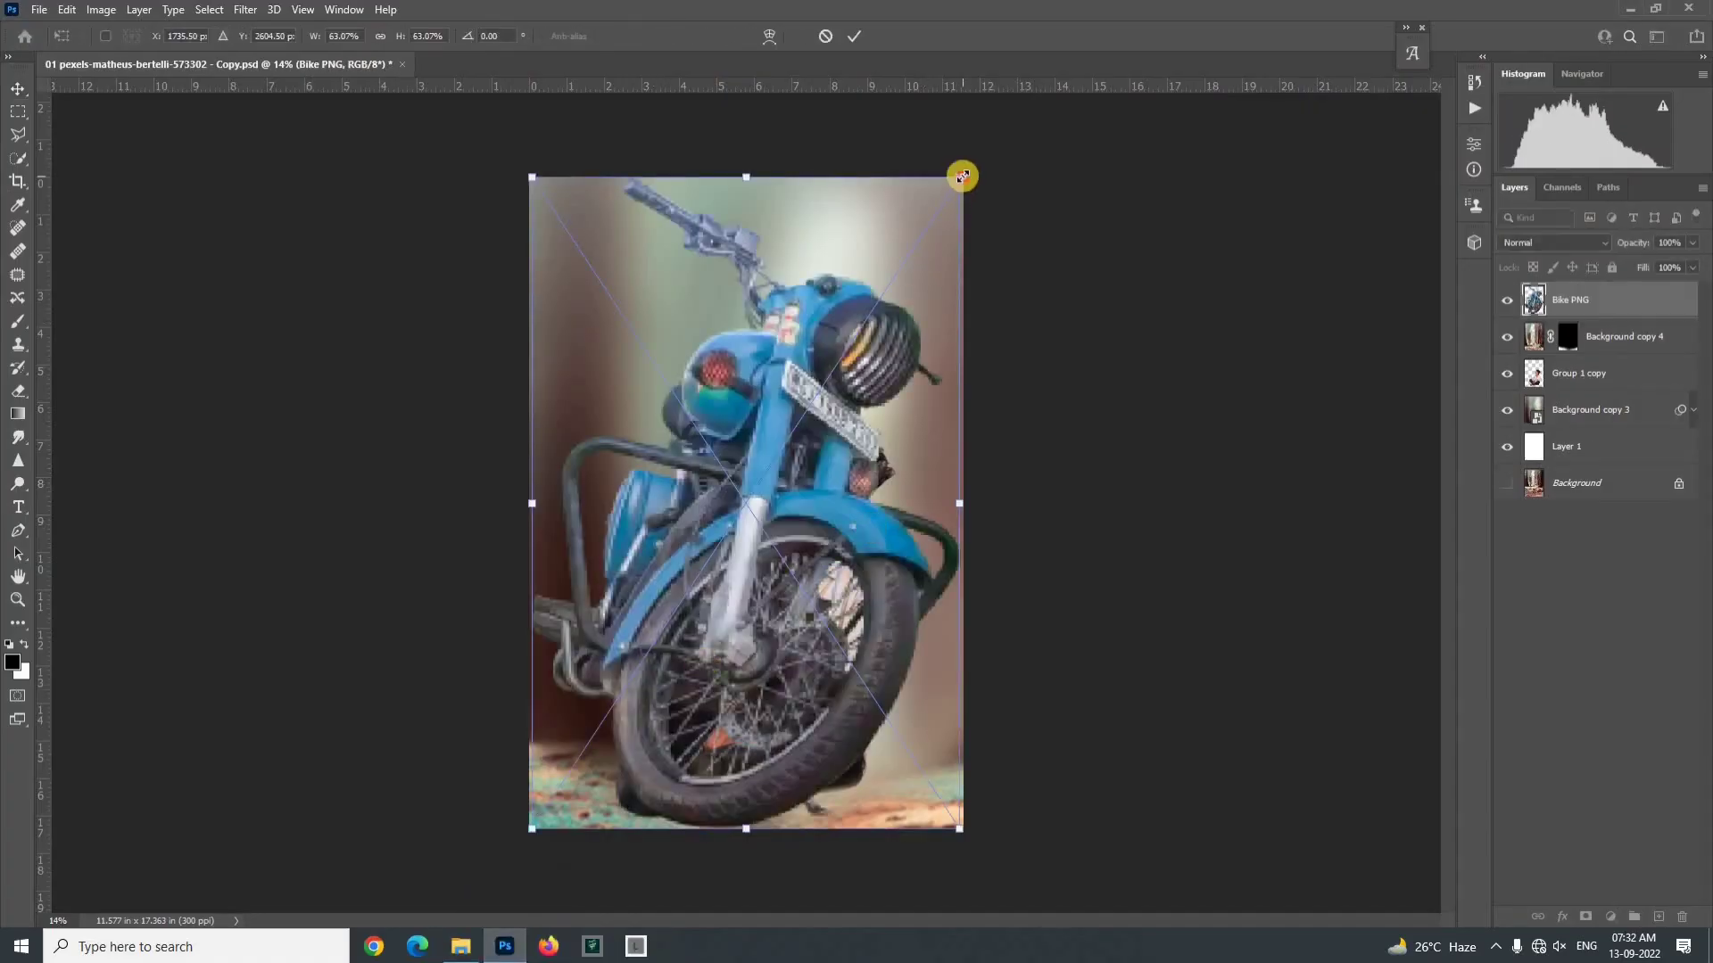
# Step: Scale the motorcycle to about 51%, place it at the left, and move its layer below Group 1 copy
pyautogui.moveTo(962, 176); pyautogui.dragTo(904, 254)
pyautogui.moveTo(639, 503); pyautogui.dragTo(610, 550)
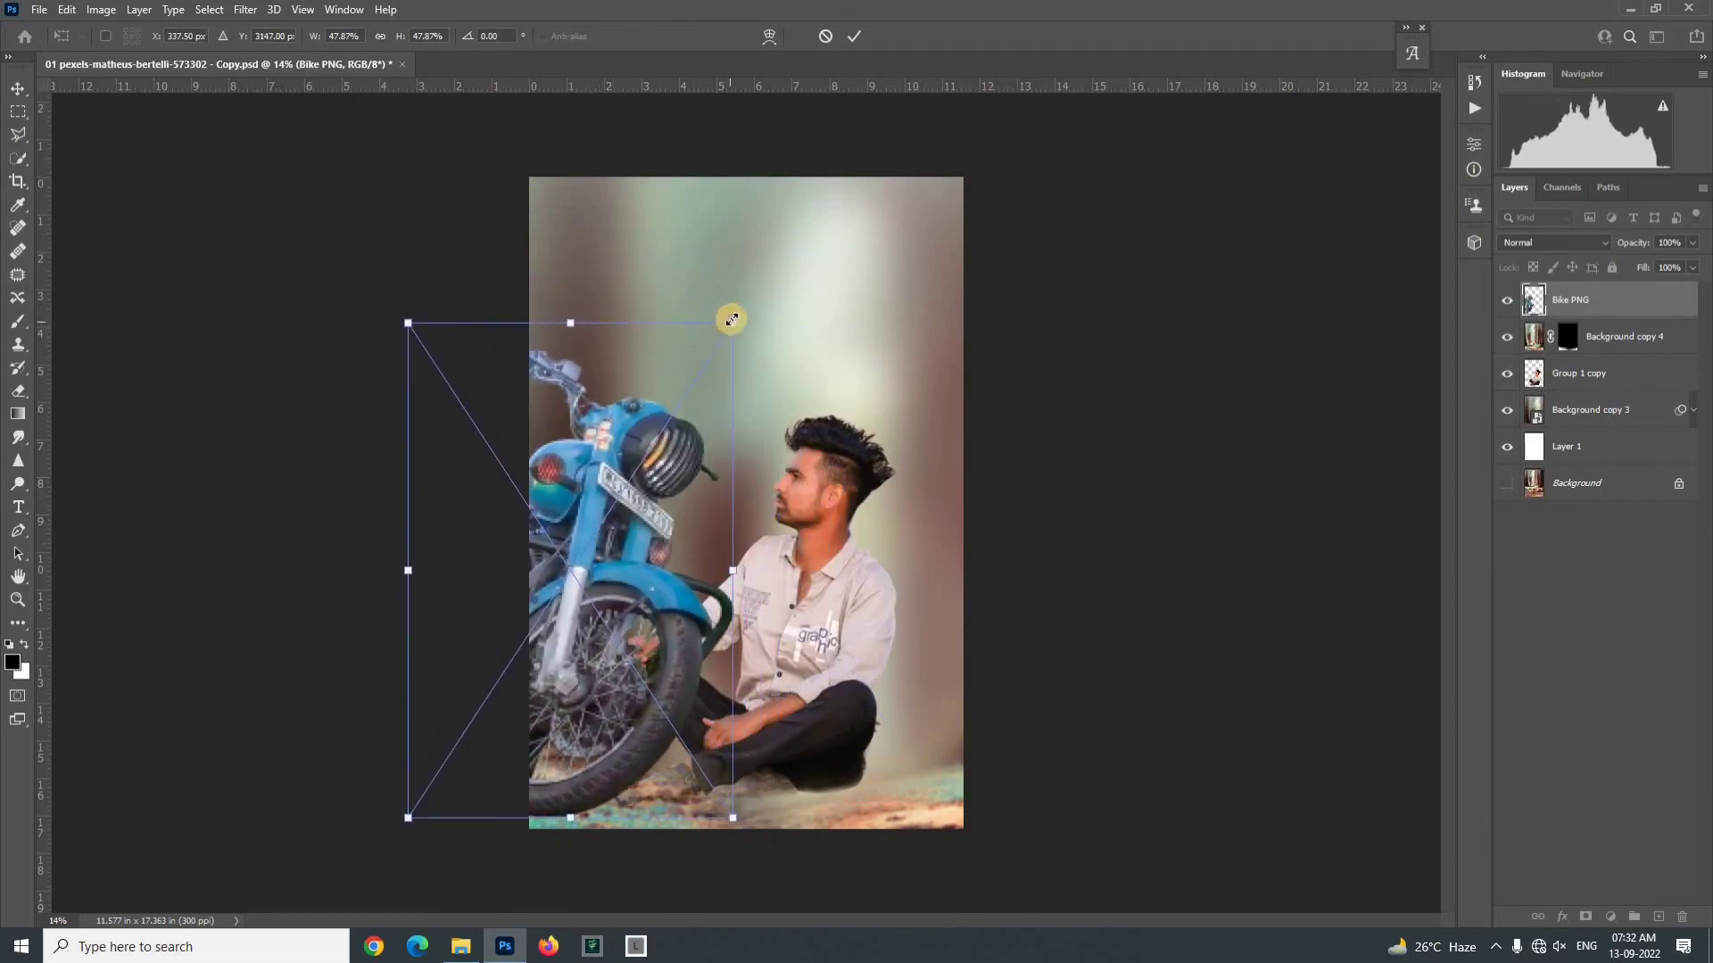
pyautogui.moveTo(731, 320); pyautogui.dragTo(757, 283)
pyautogui.moveTo(641, 451); pyautogui.dragTo(646, 439)
pyautogui.click(847, 38)
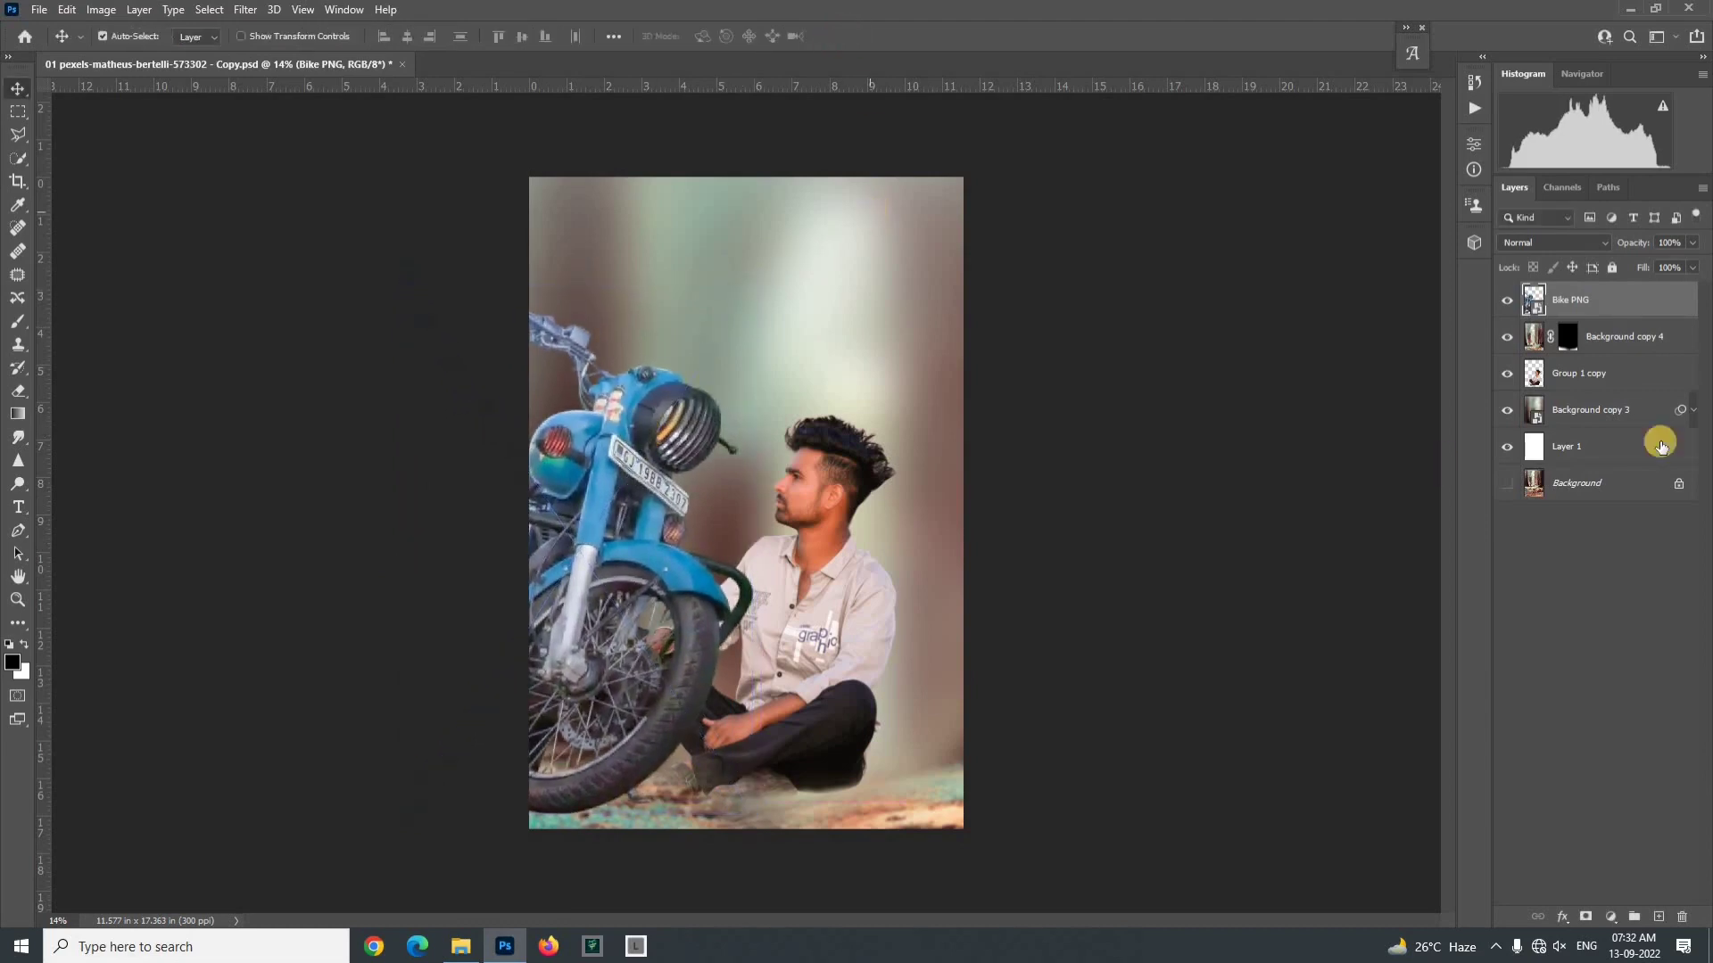
pyautogui.moveTo(1608, 307); pyautogui.dragTo(1576, 394)
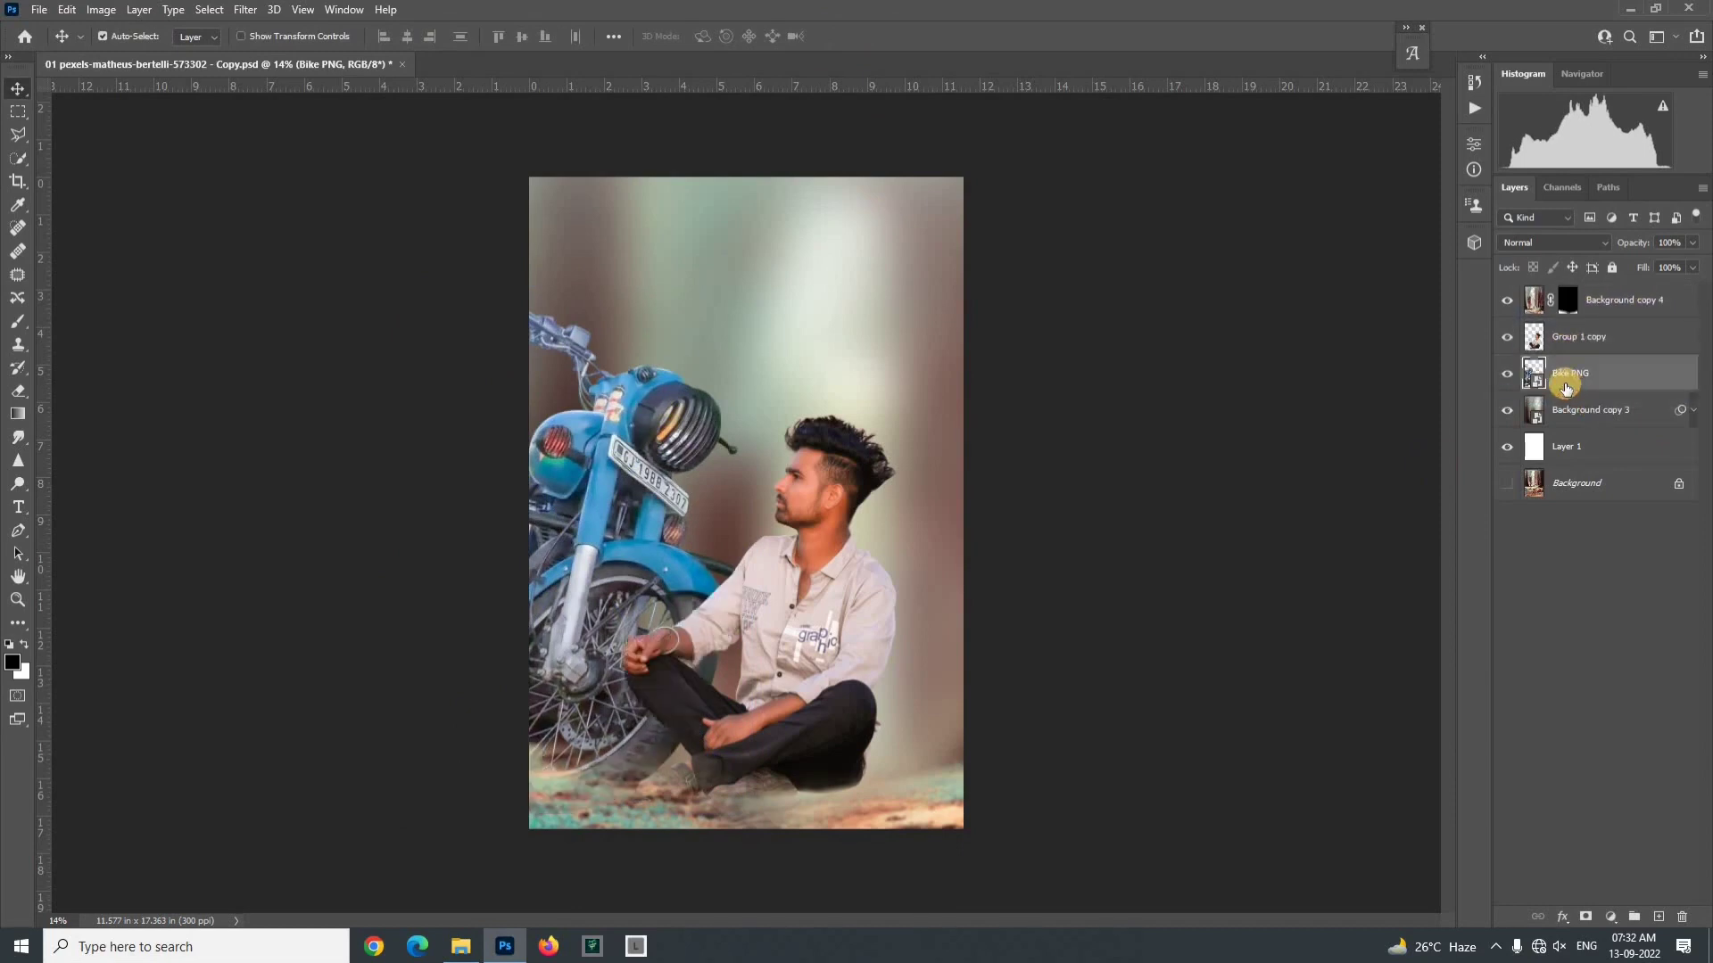
# Step: Resize the man (Group 1 copy) to about 97% and shift him slightly down and right
pyautogui.click(818, 585)
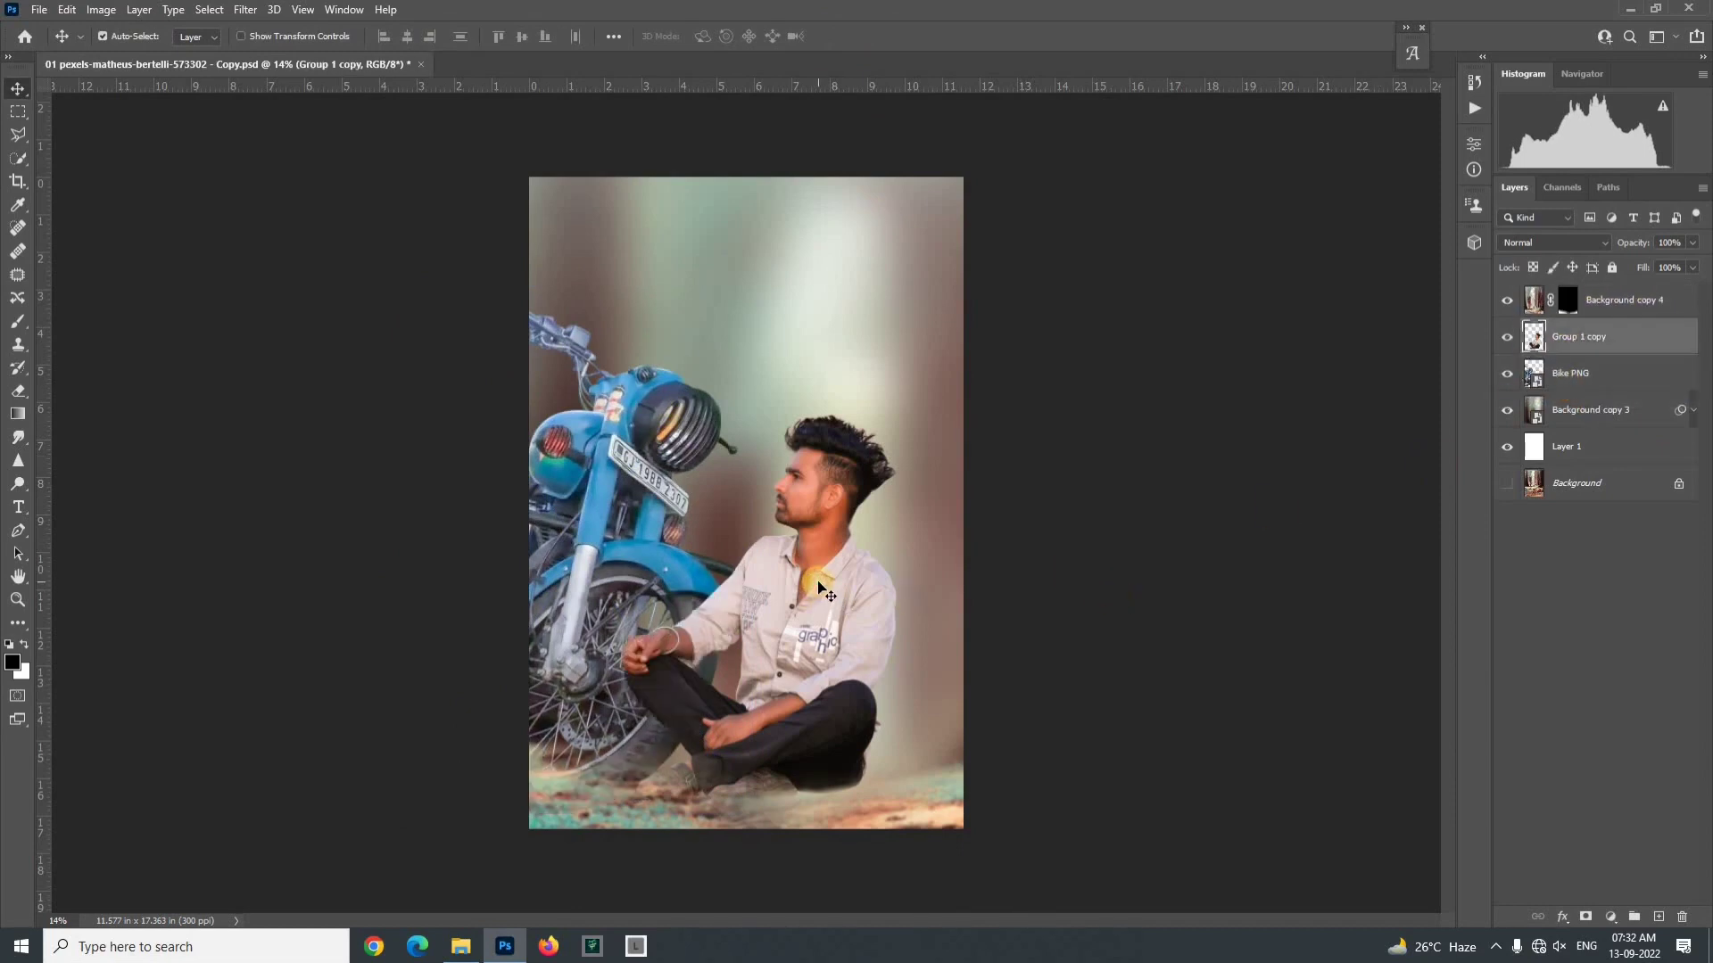
pyautogui.hotkey('ctrl', 't')
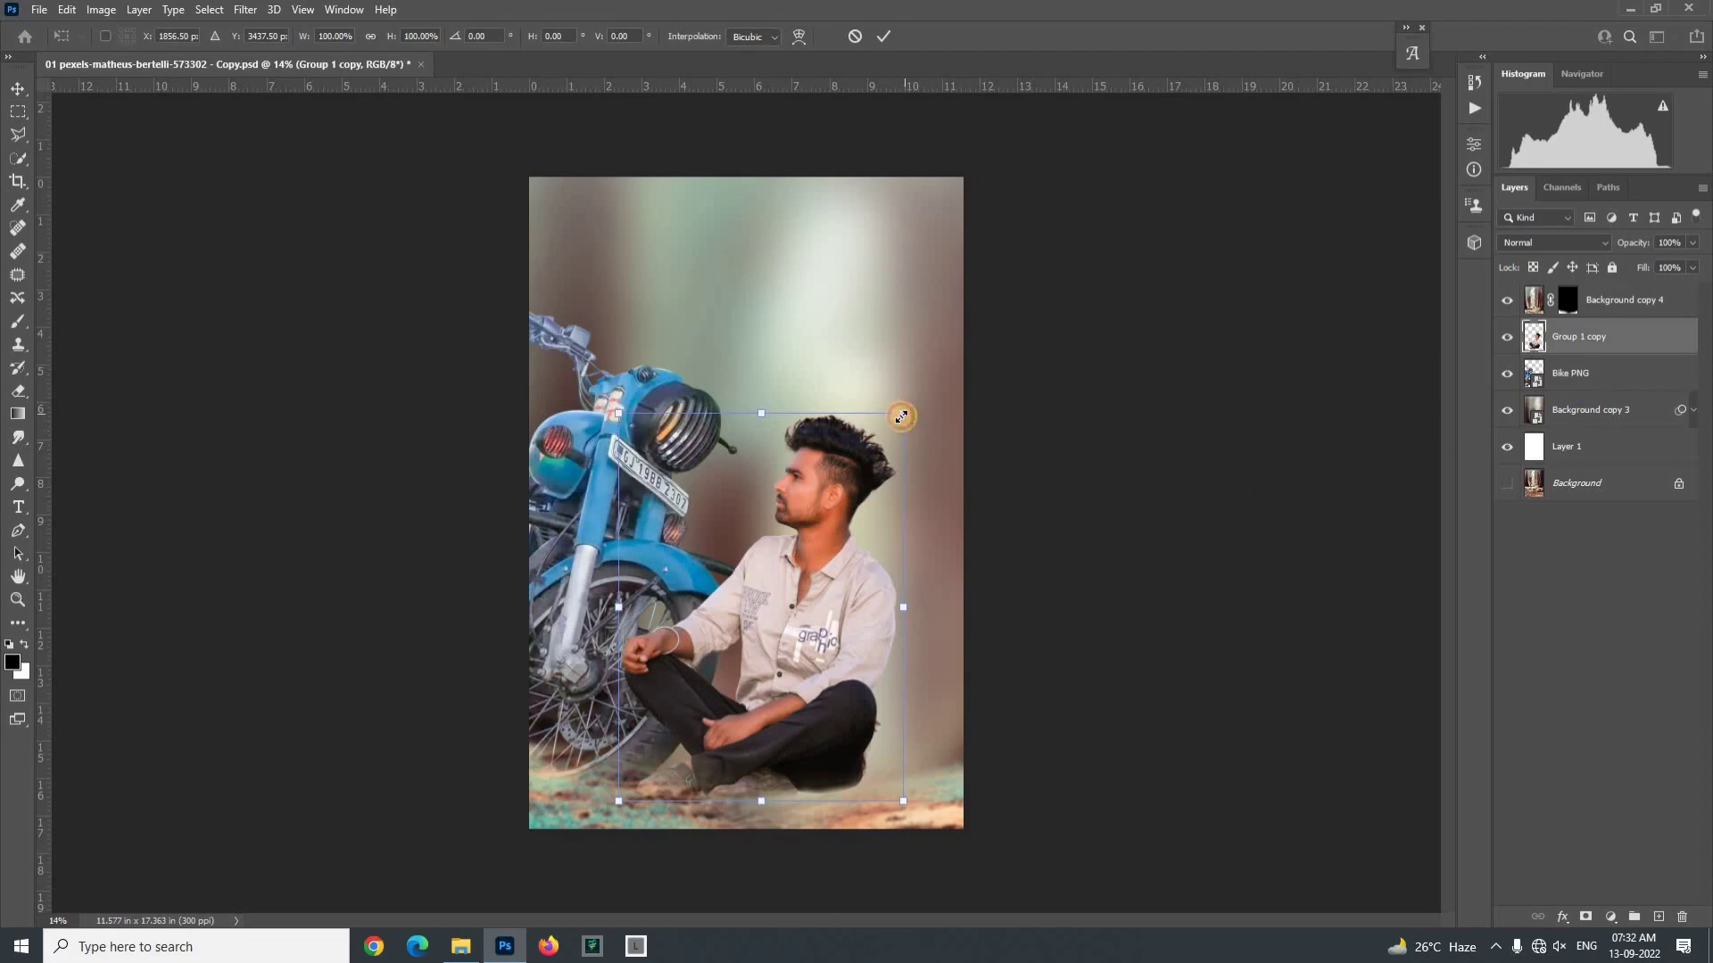
pyautogui.moveTo(901, 417); pyautogui.dragTo(894, 420)
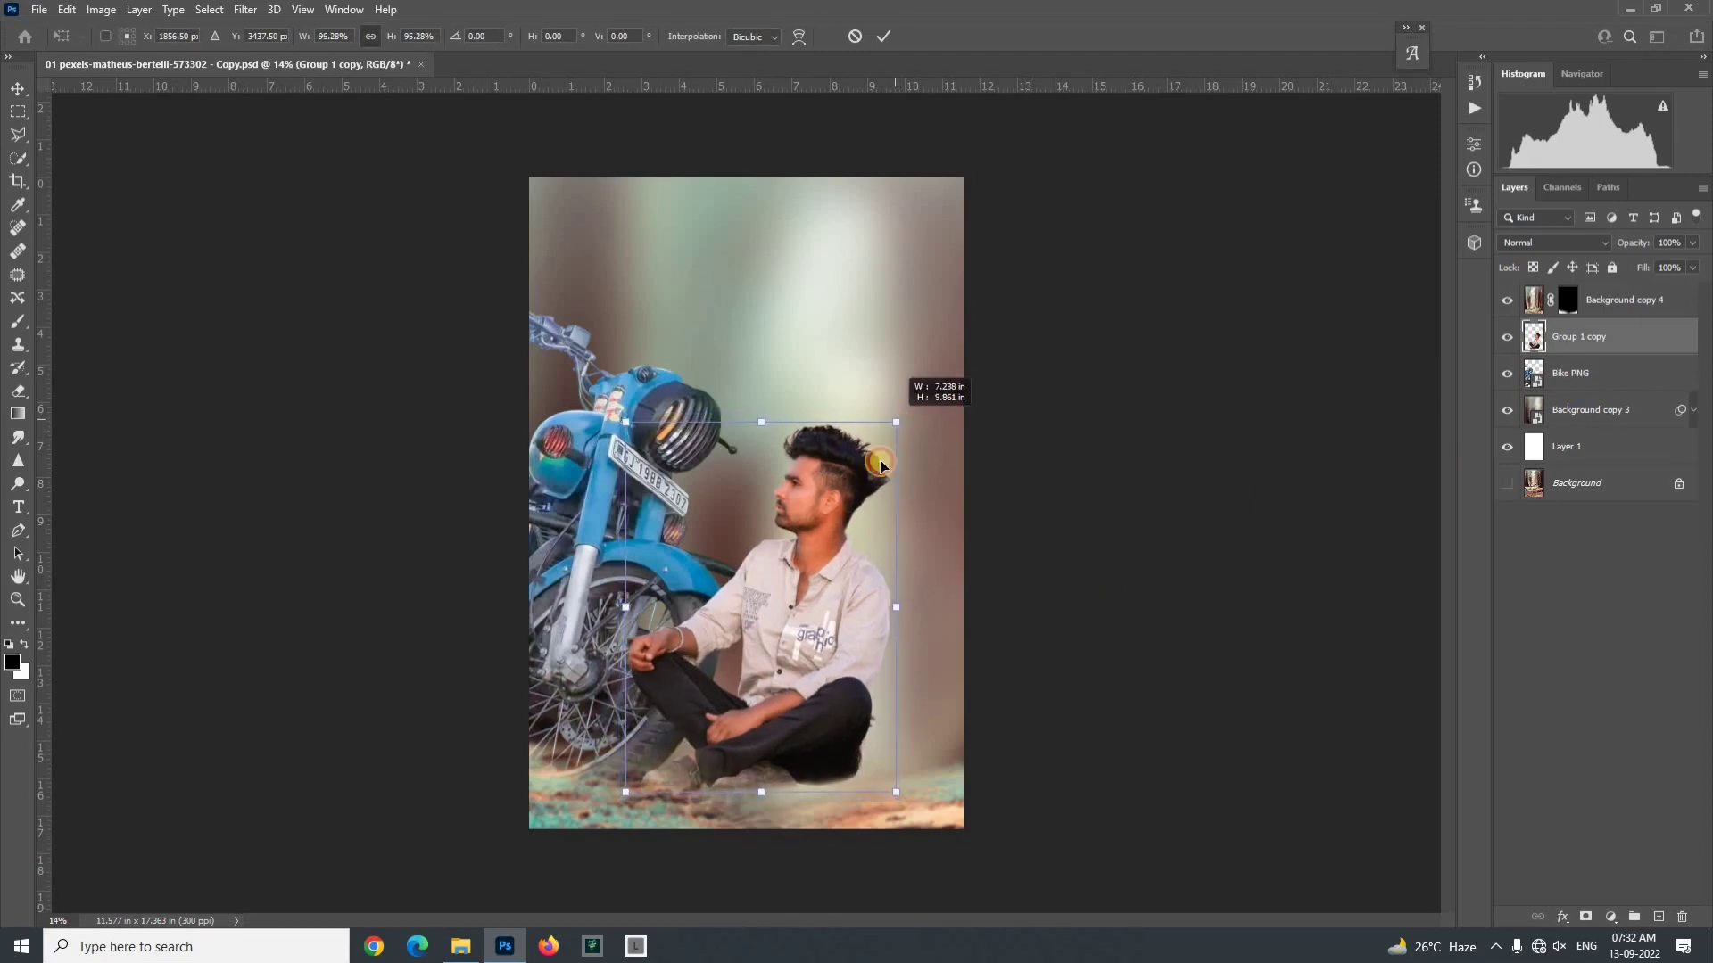
pyautogui.moveTo(850, 496); pyautogui.dragTo(858, 511)
pyautogui.moveTo(902, 438); pyautogui.dragTo(907, 429)
pyautogui.click(888, 40)
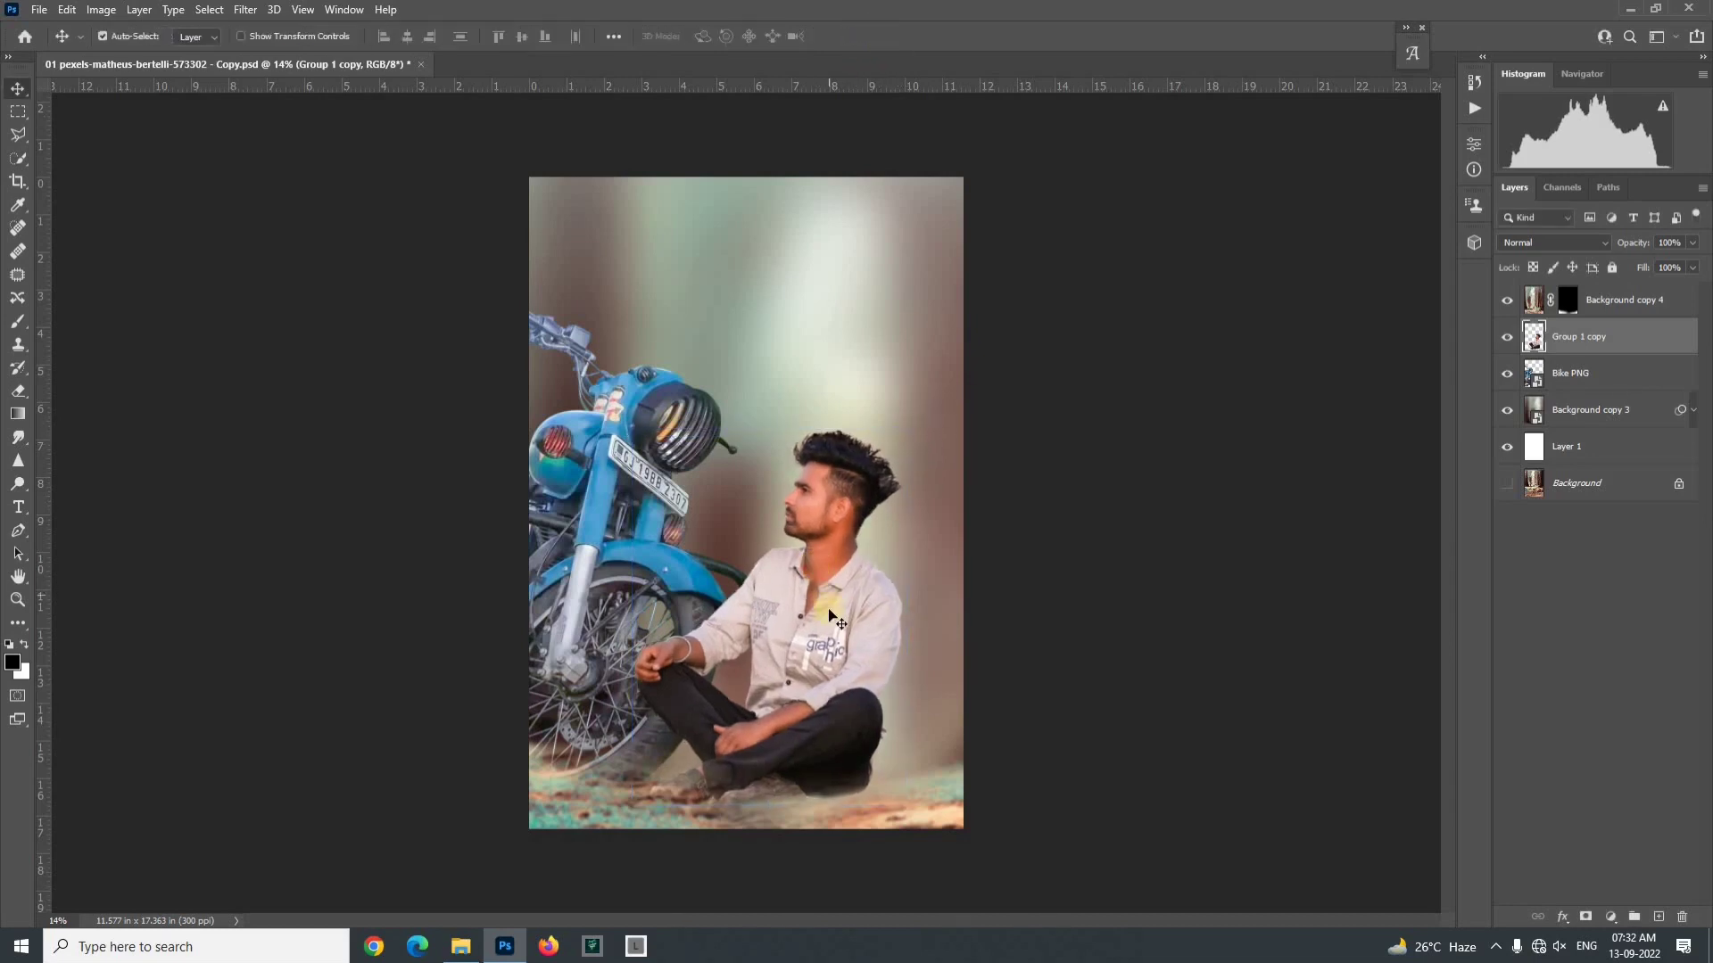
pyautogui.moveTo(823, 613); pyautogui.dragTo(829, 615)
pyautogui.click(1048, 624)
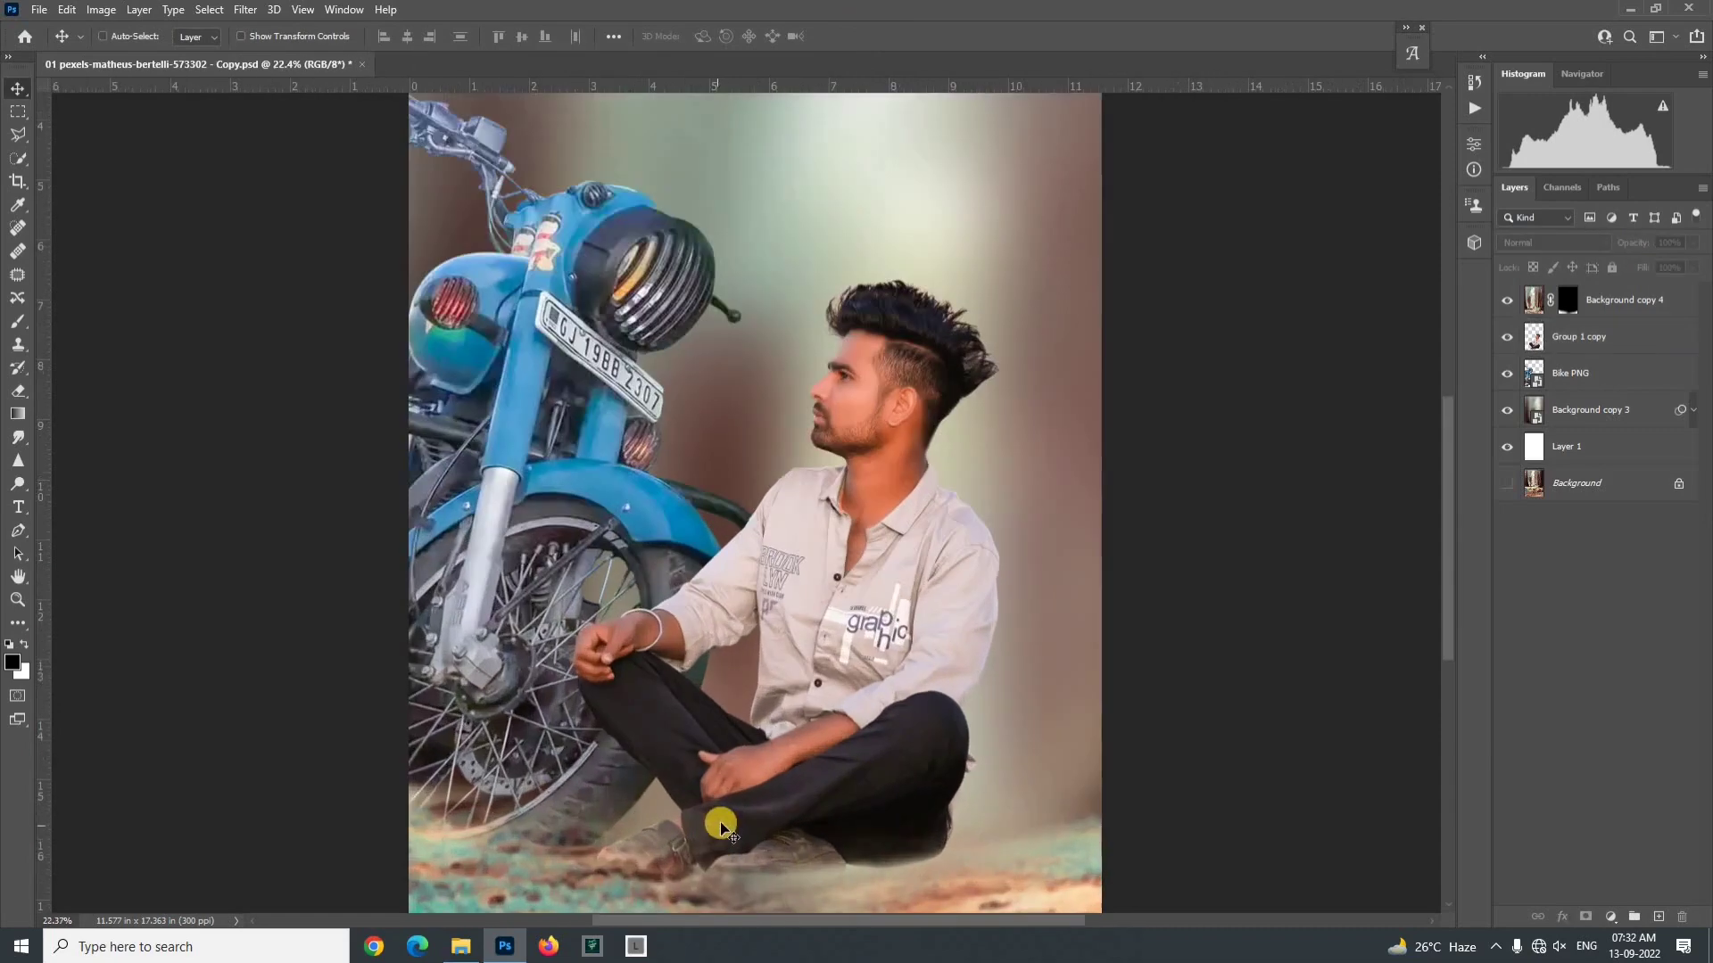
# Step: Nudge the blurred forest backdrop slightly into place
pyautogui.click(830, 658)
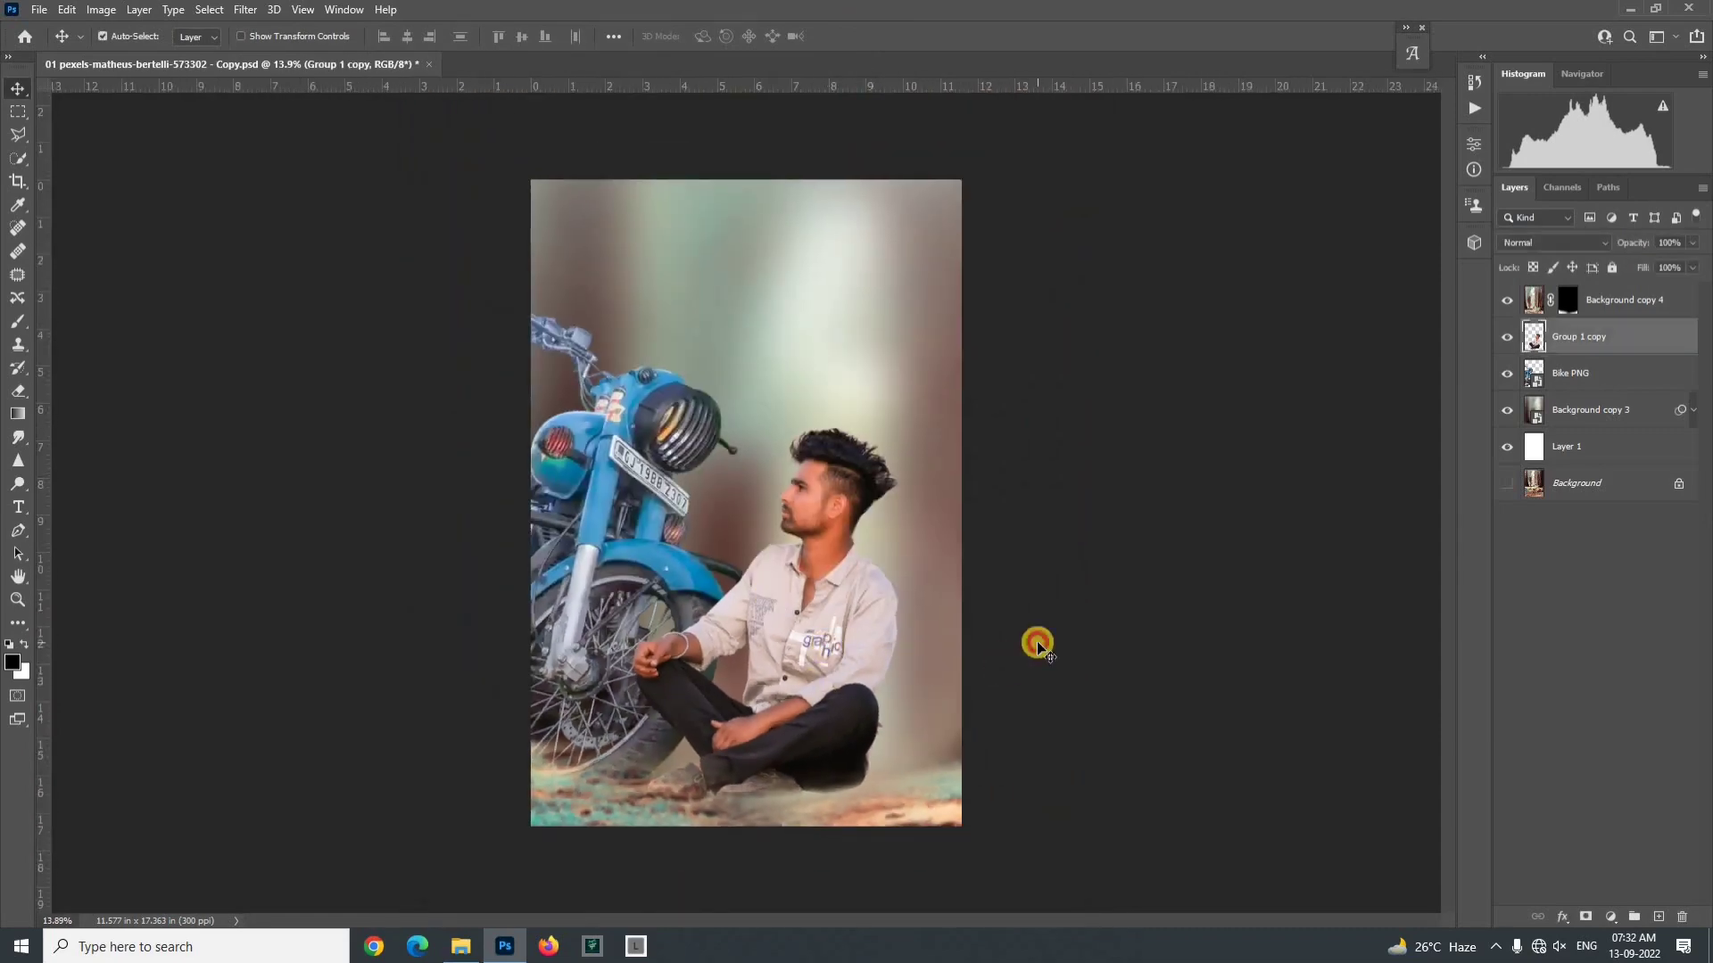
pyautogui.click(1036, 642)
pyautogui.moveTo(909, 437); pyautogui.dragTo(897, 415)
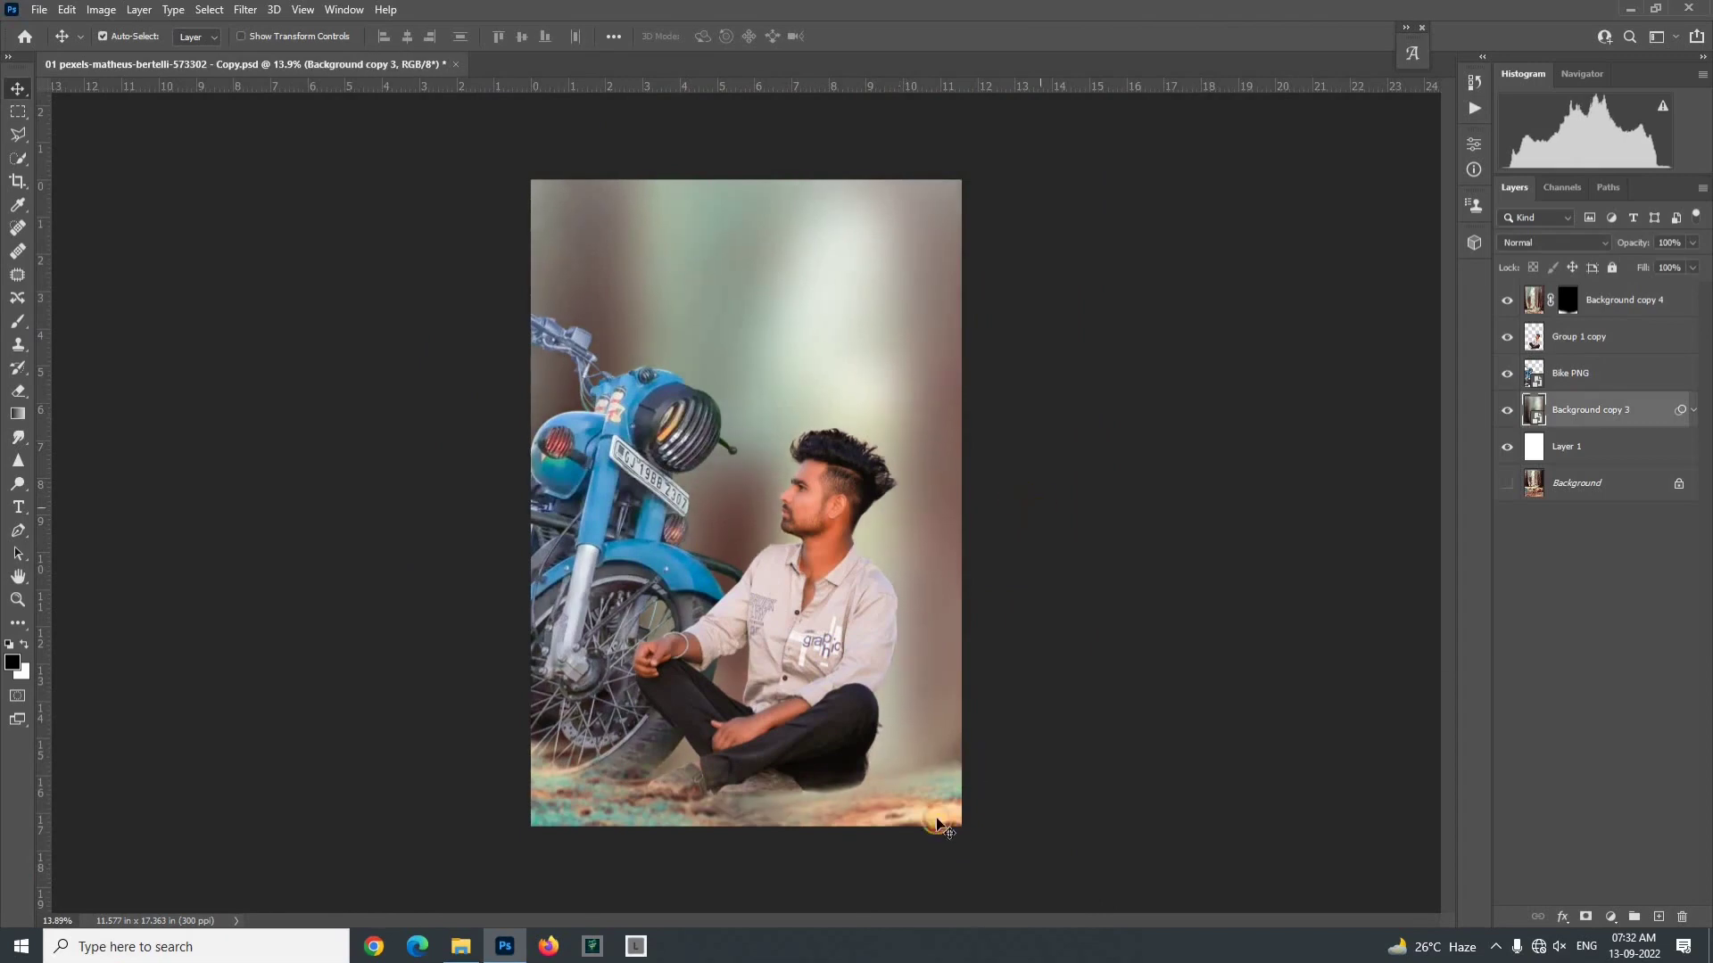
pyautogui.click(883, 841)
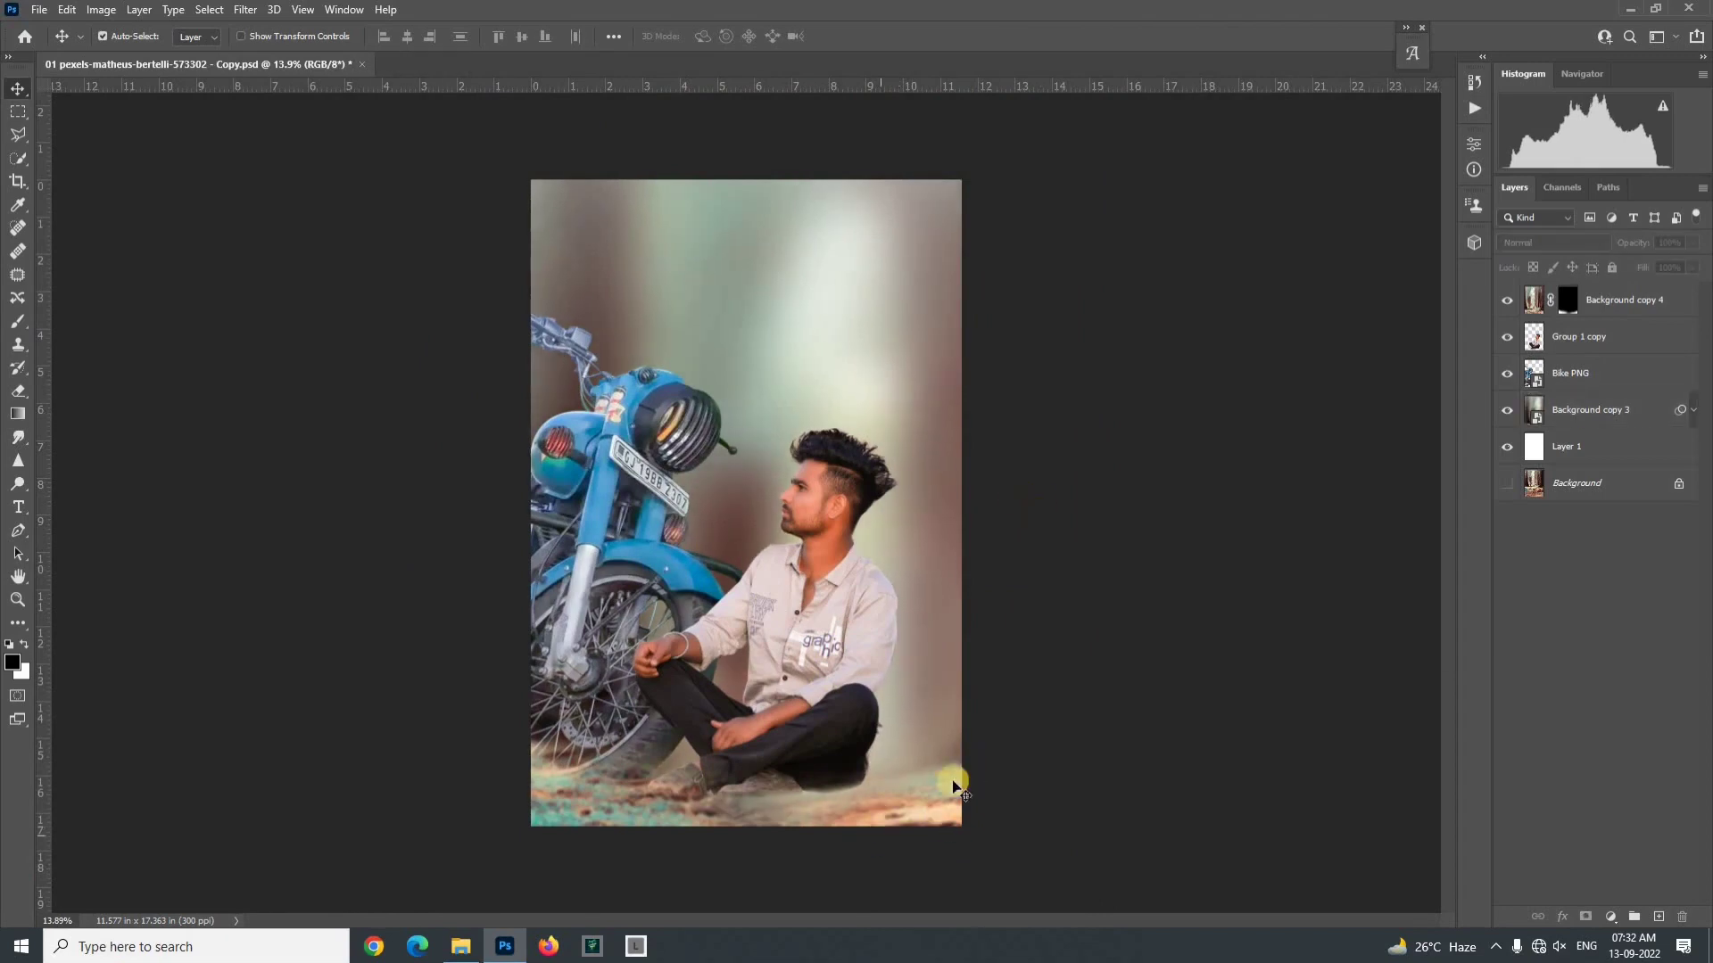
pyautogui.click(461, 948)
# Step: Place the Layer 7 copy grass-and-daisy image along the bottom edge at 39.84%, stacked above Group 1 copy
pyautogui.moveTo(1296, 651); pyautogui.dragTo(552, 933)
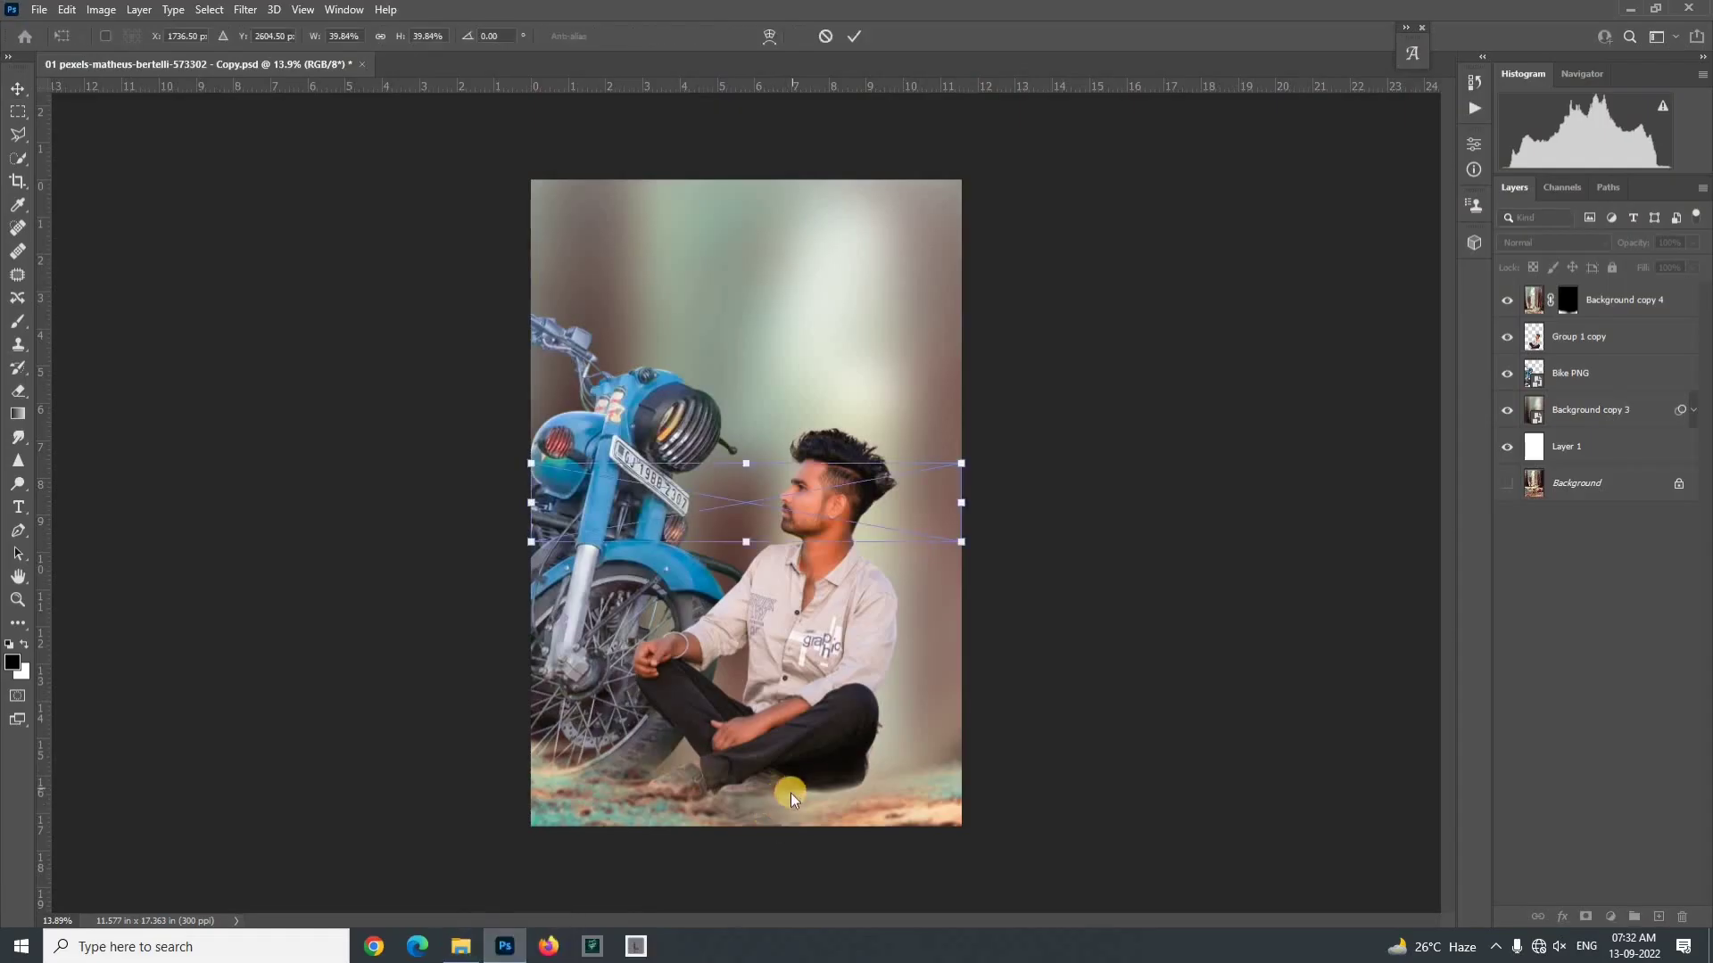
pyautogui.scroll(6, 778, 843)
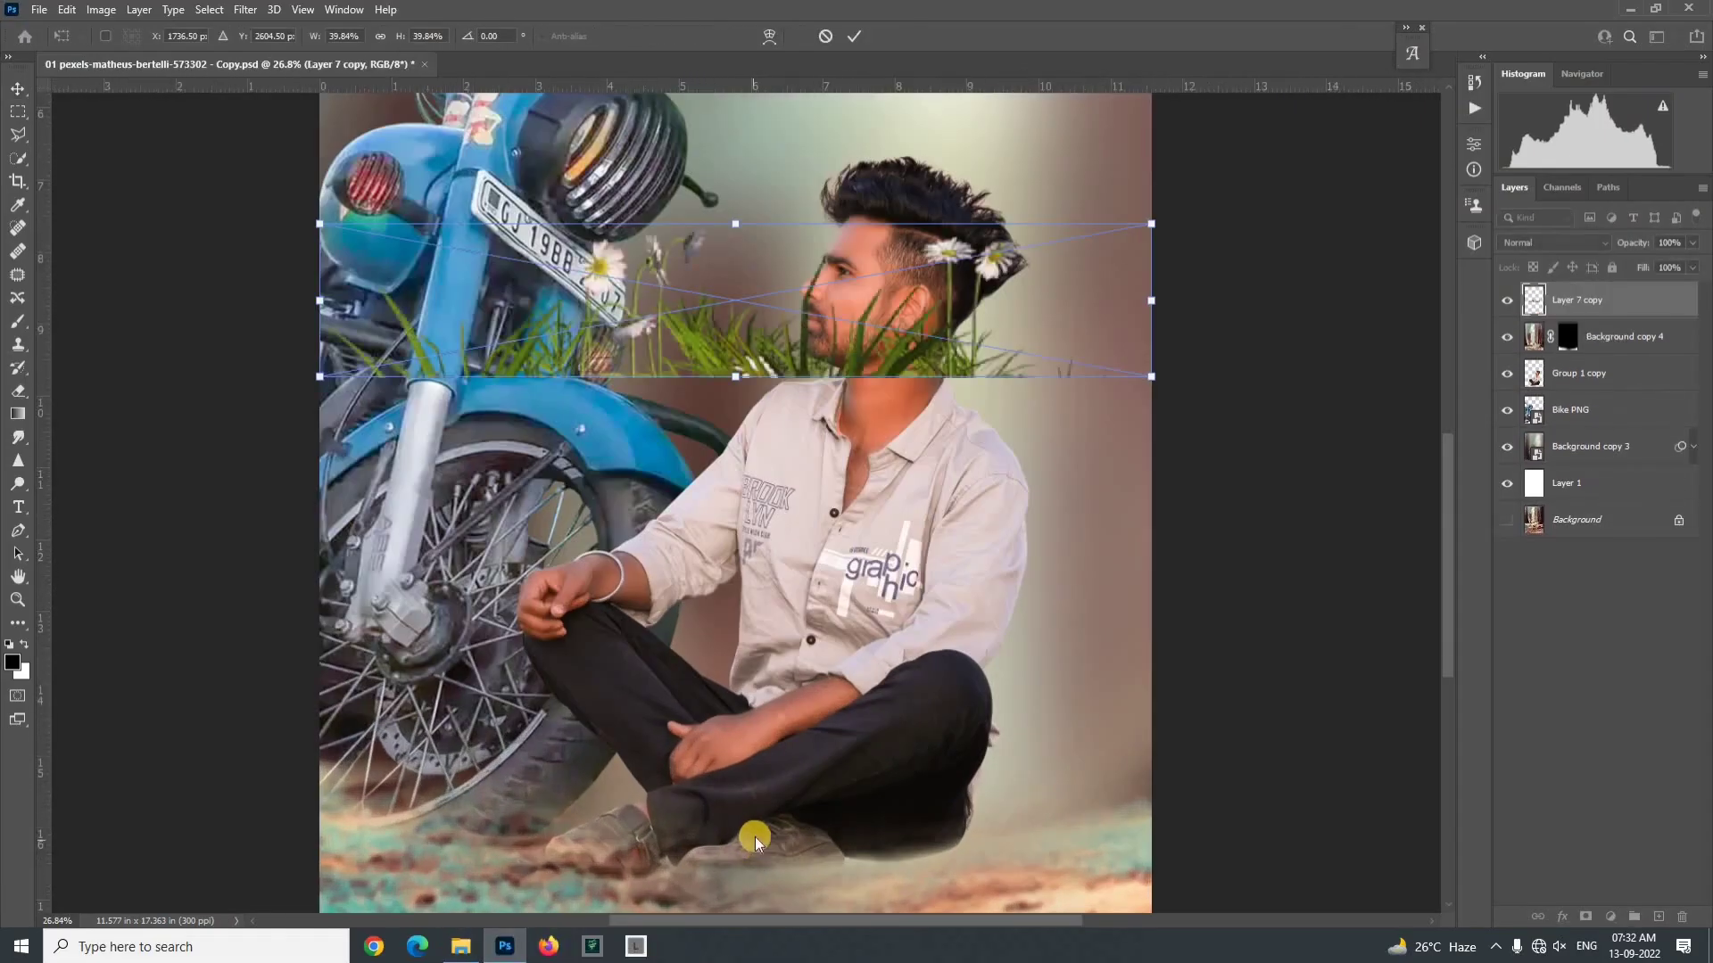
pyautogui.scroll(-3, 778, 714)
pyautogui.moveTo(788, 234); pyautogui.dragTo(769, 779)
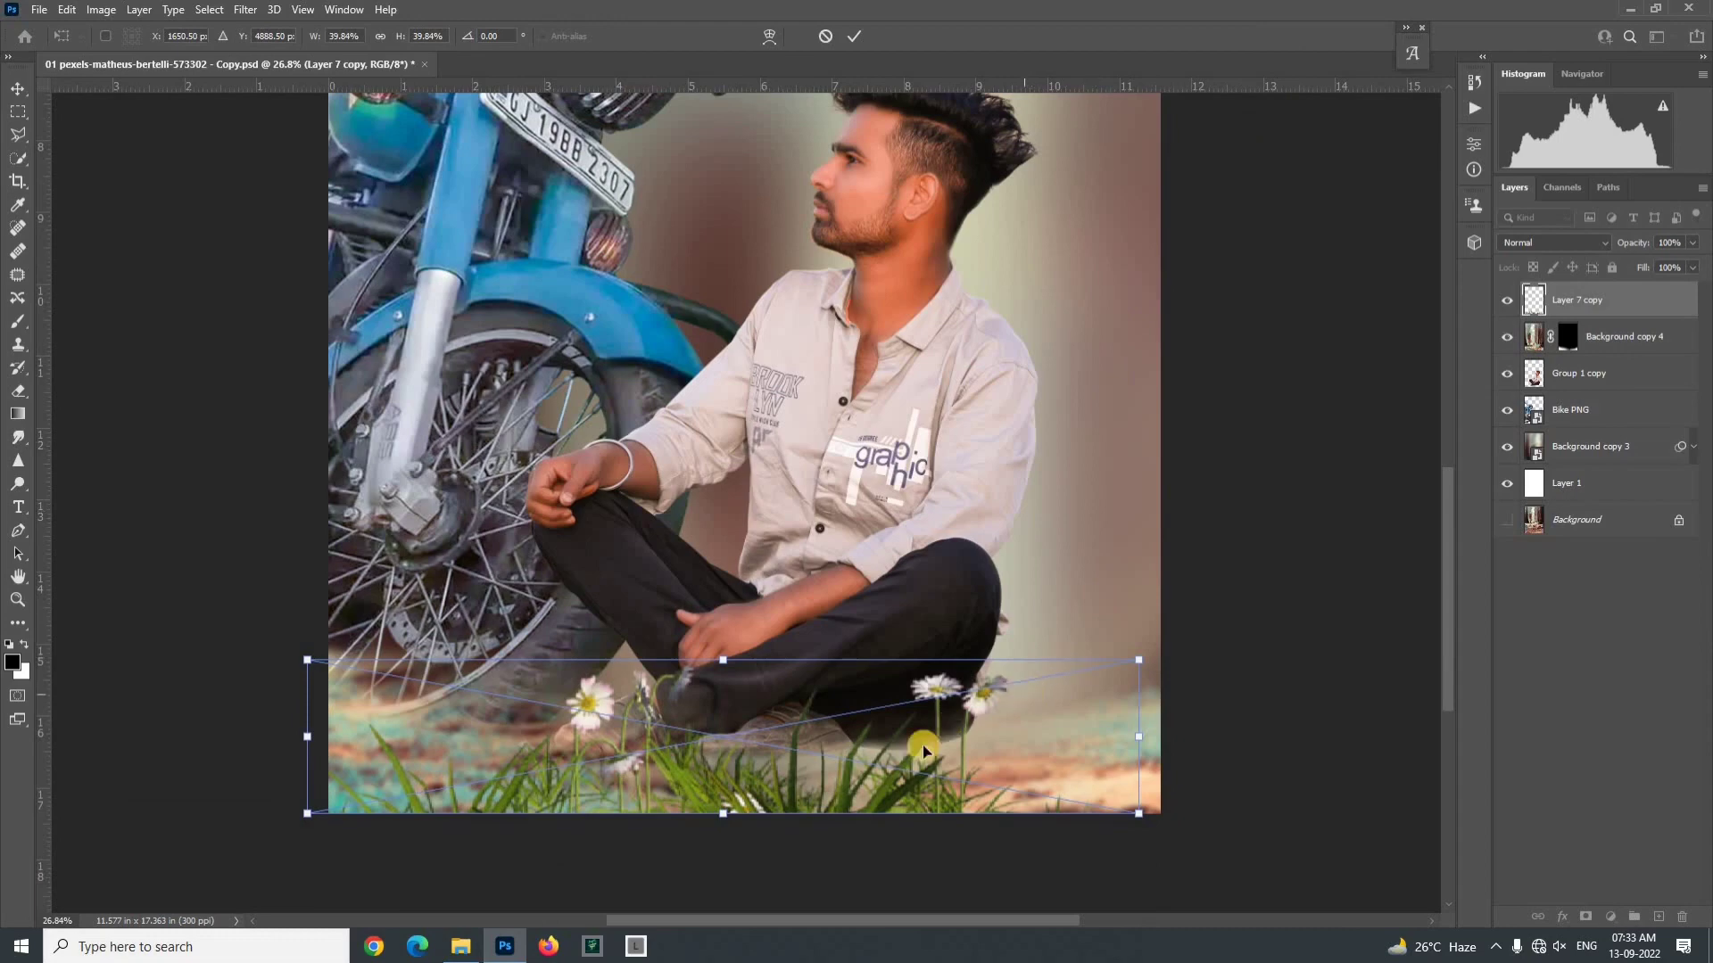
pyautogui.moveTo(916, 785); pyautogui.dragTo(932, 785)
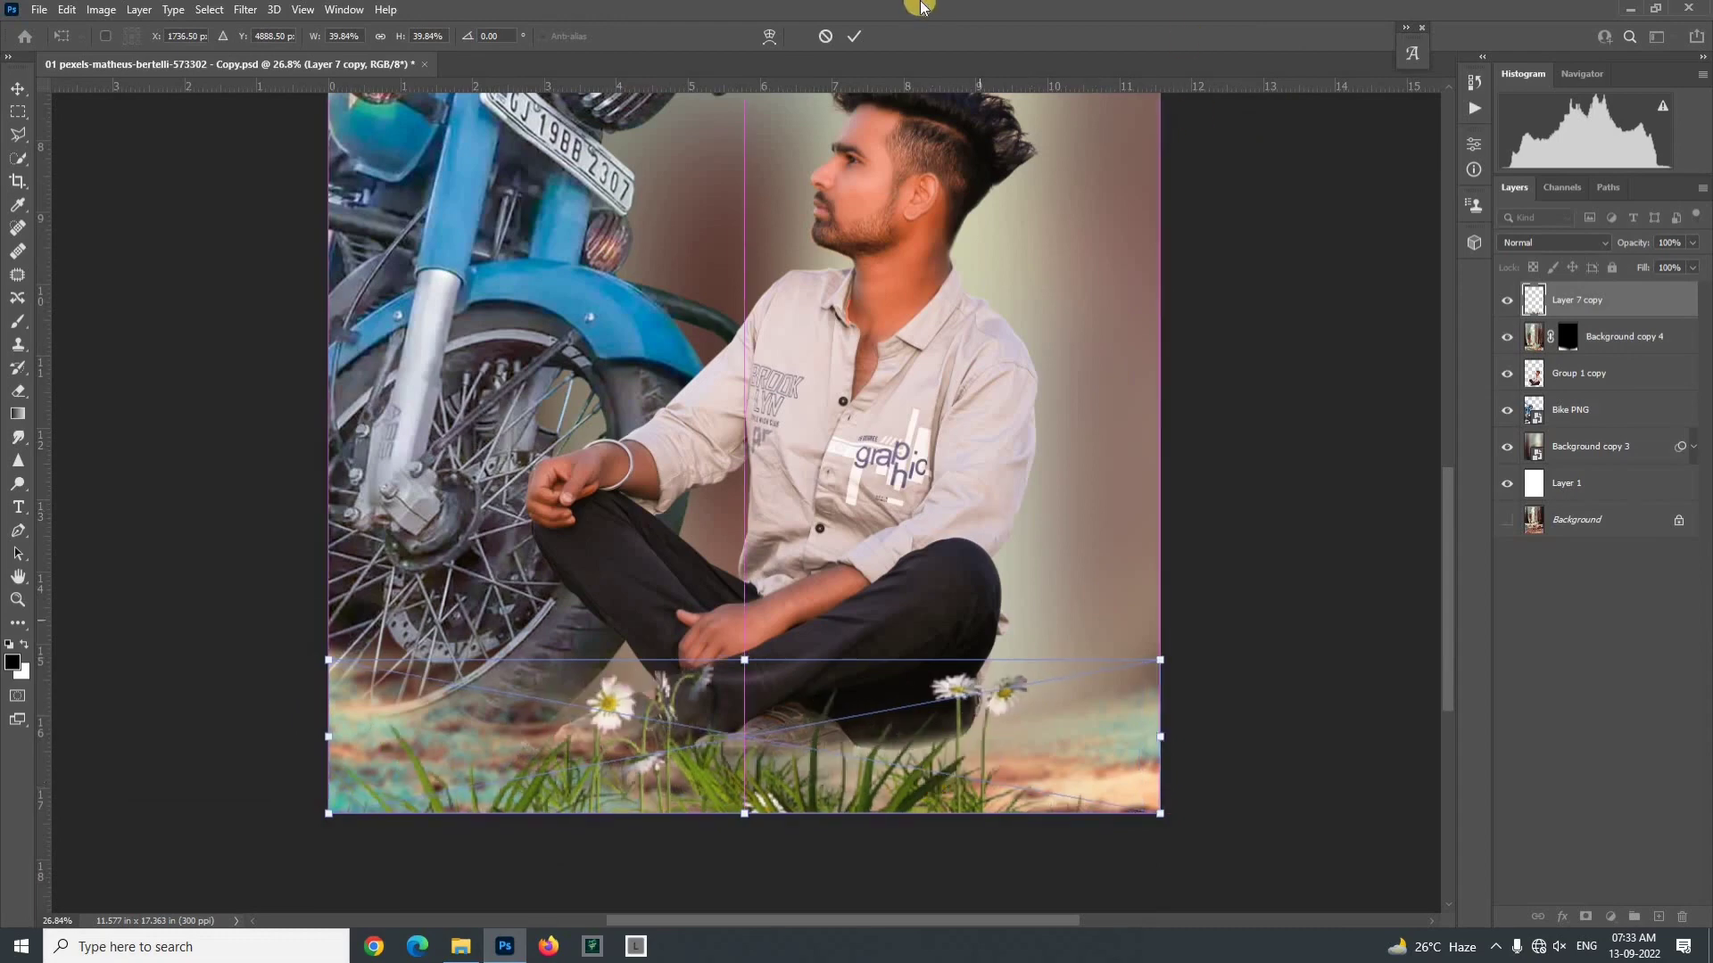
pyautogui.click(854, 36)
pyautogui.moveTo(1594, 317); pyautogui.dragTo(1588, 361)
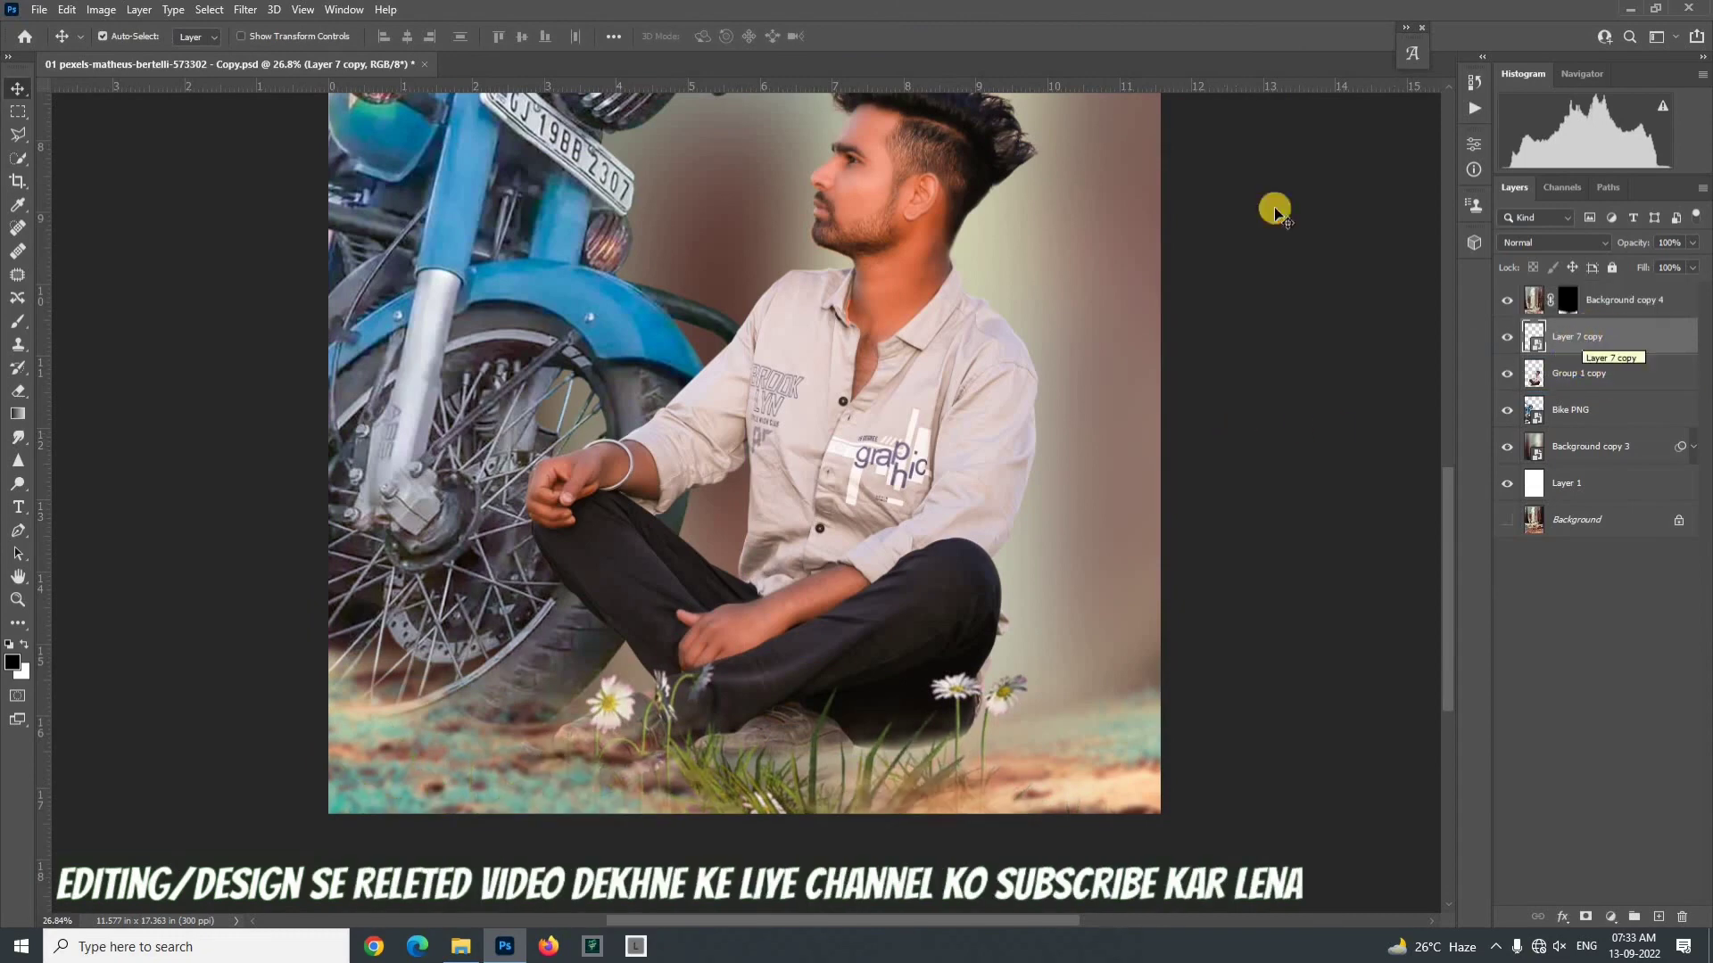
# Step: Blur the Layer 7 copy grass strip with a 30-pixel Gaussian Blur, then nudge it slightly down
pyautogui.click(259, 11)
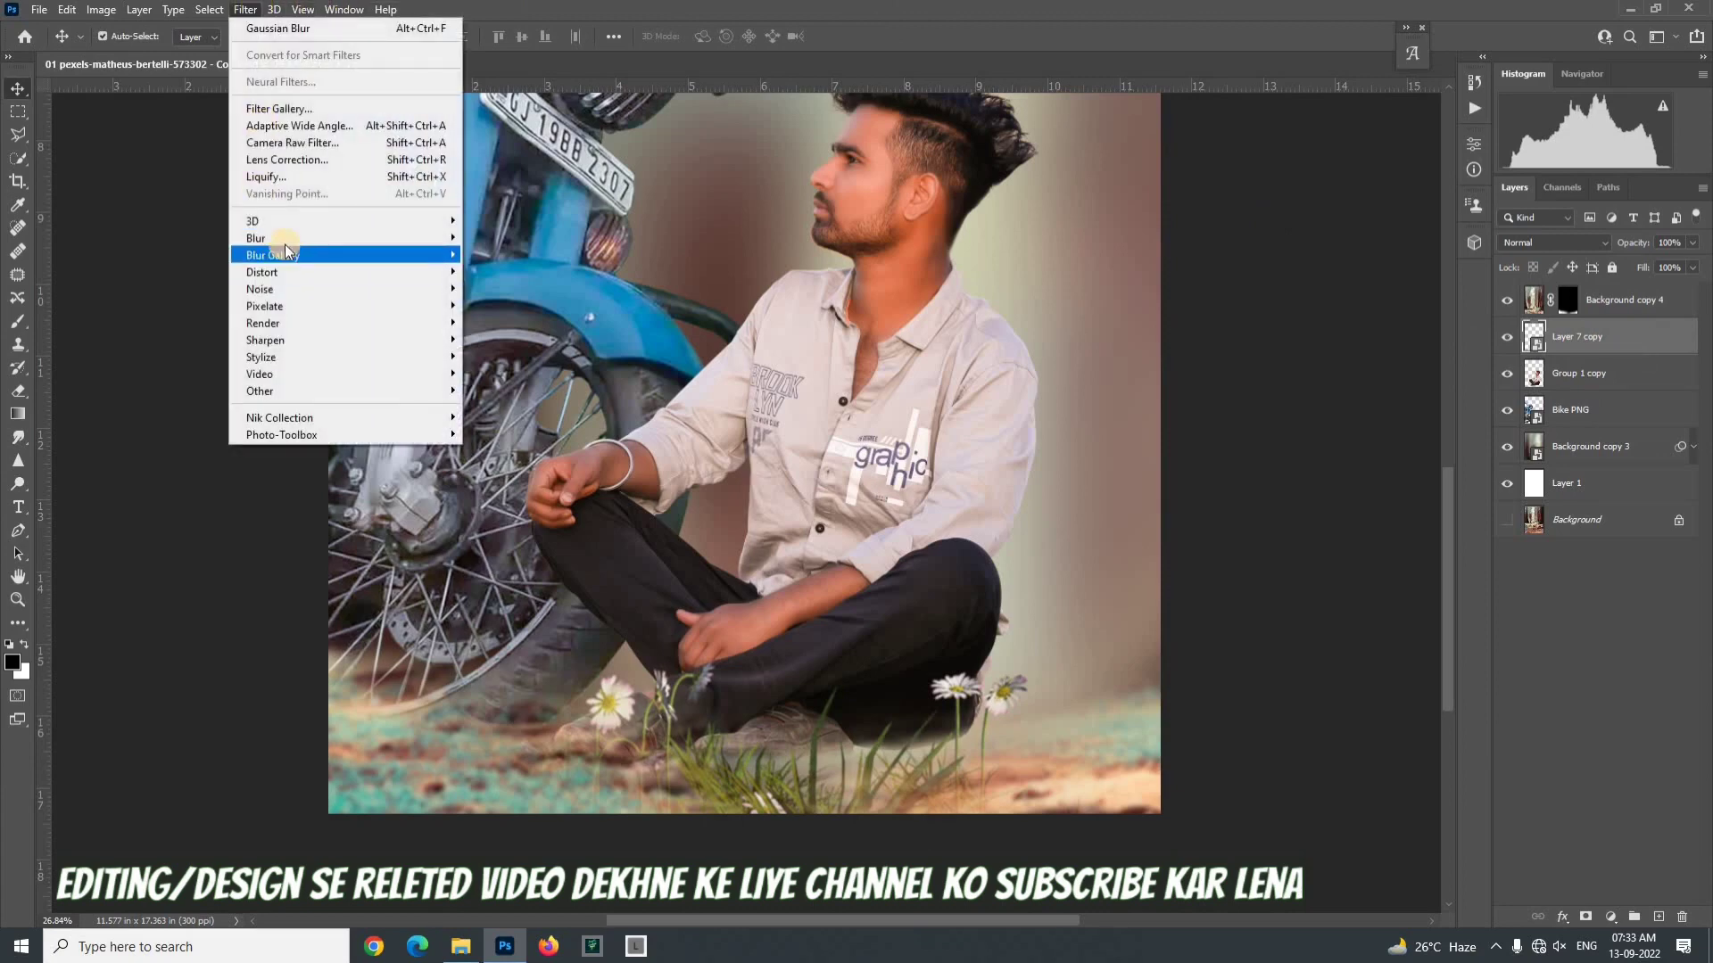
pyautogui.moveTo(429, 238)
pyautogui.click(504, 305)
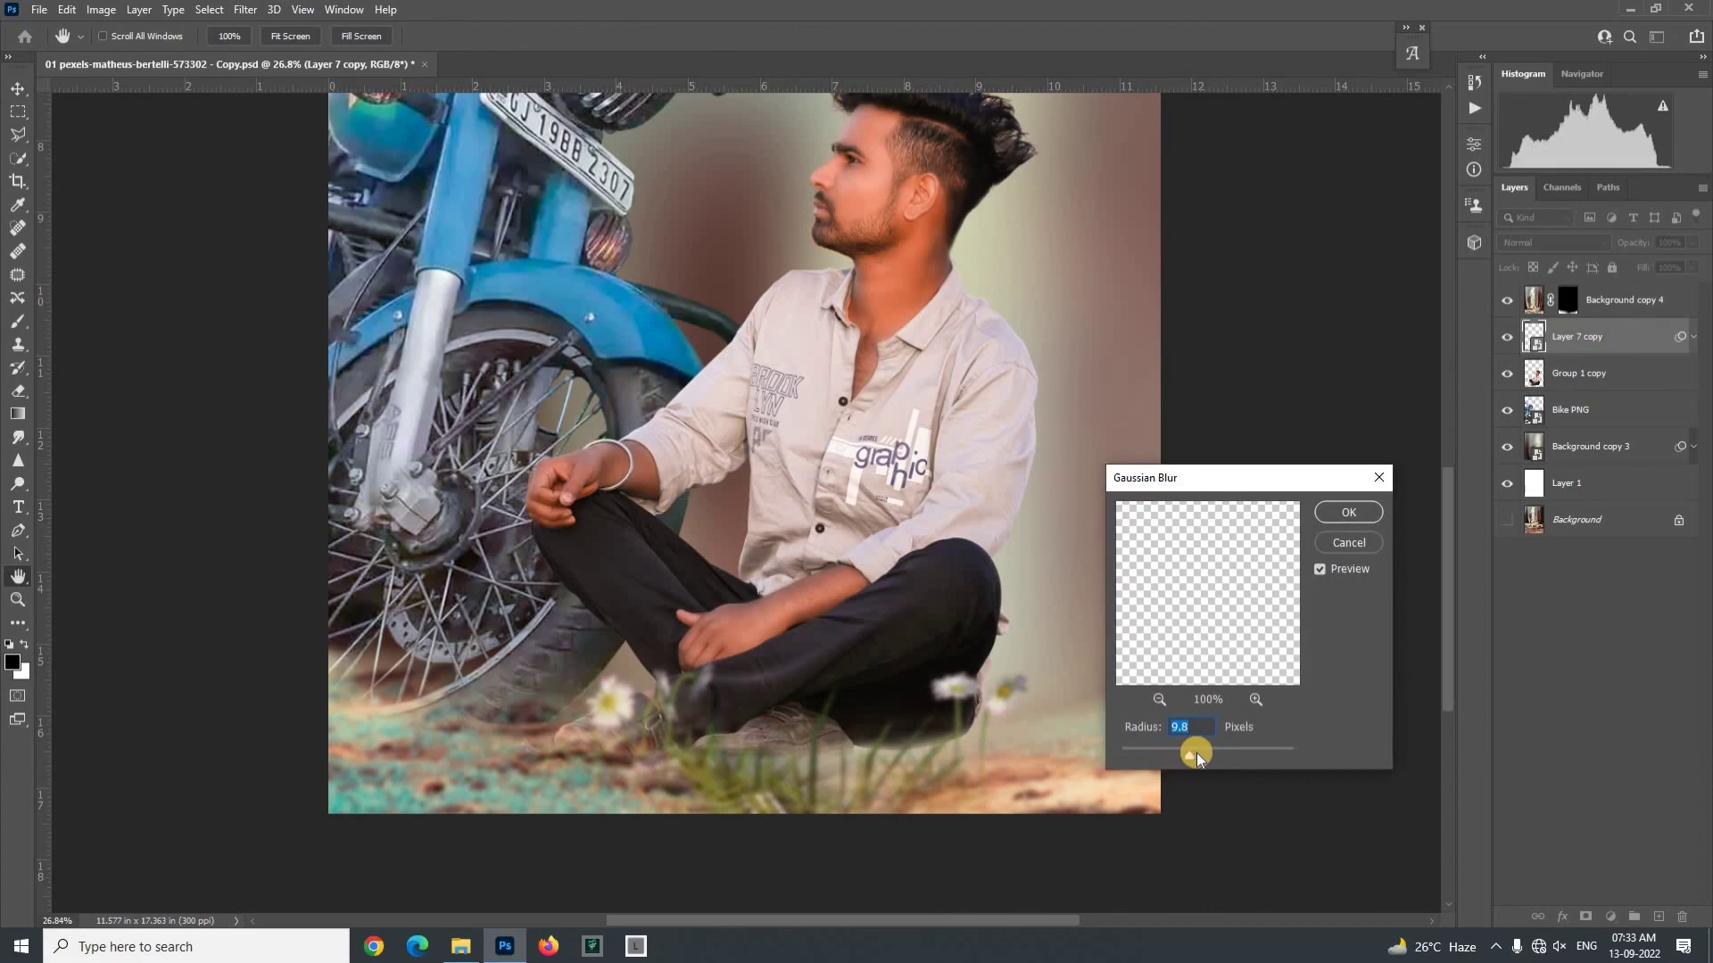
pyautogui.moveTo(1196, 753); pyautogui.dragTo(1205, 754)
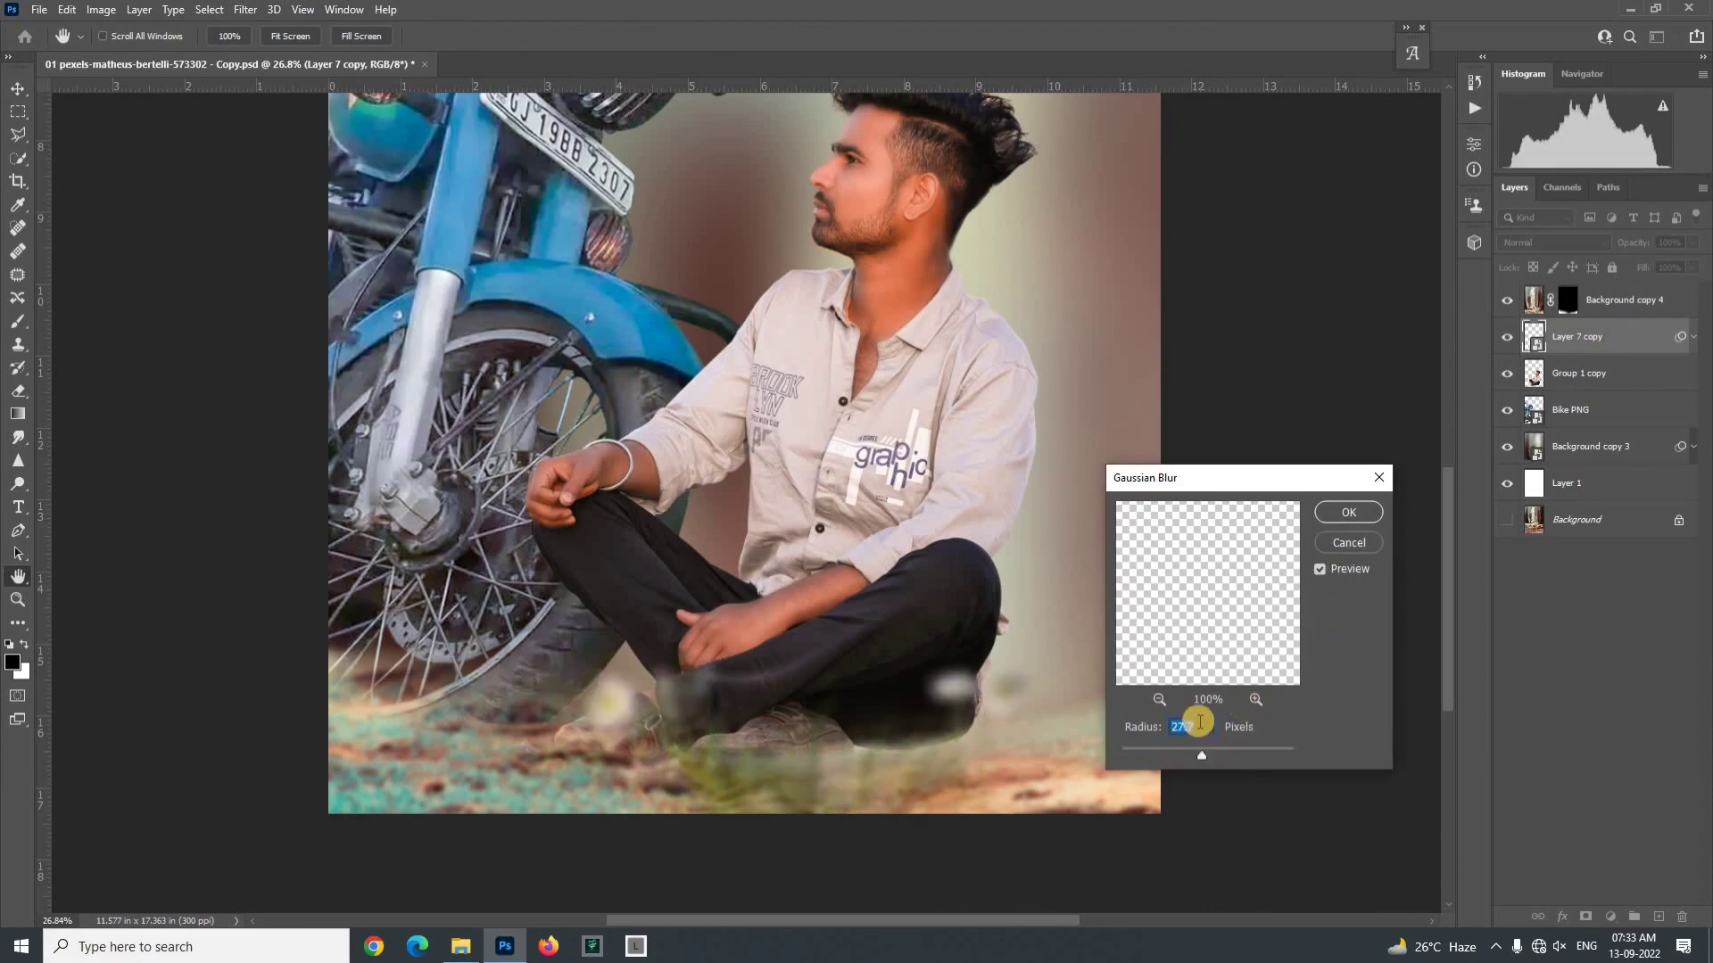
pyautogui.write('30')
pyautogui.click(1338, 522)
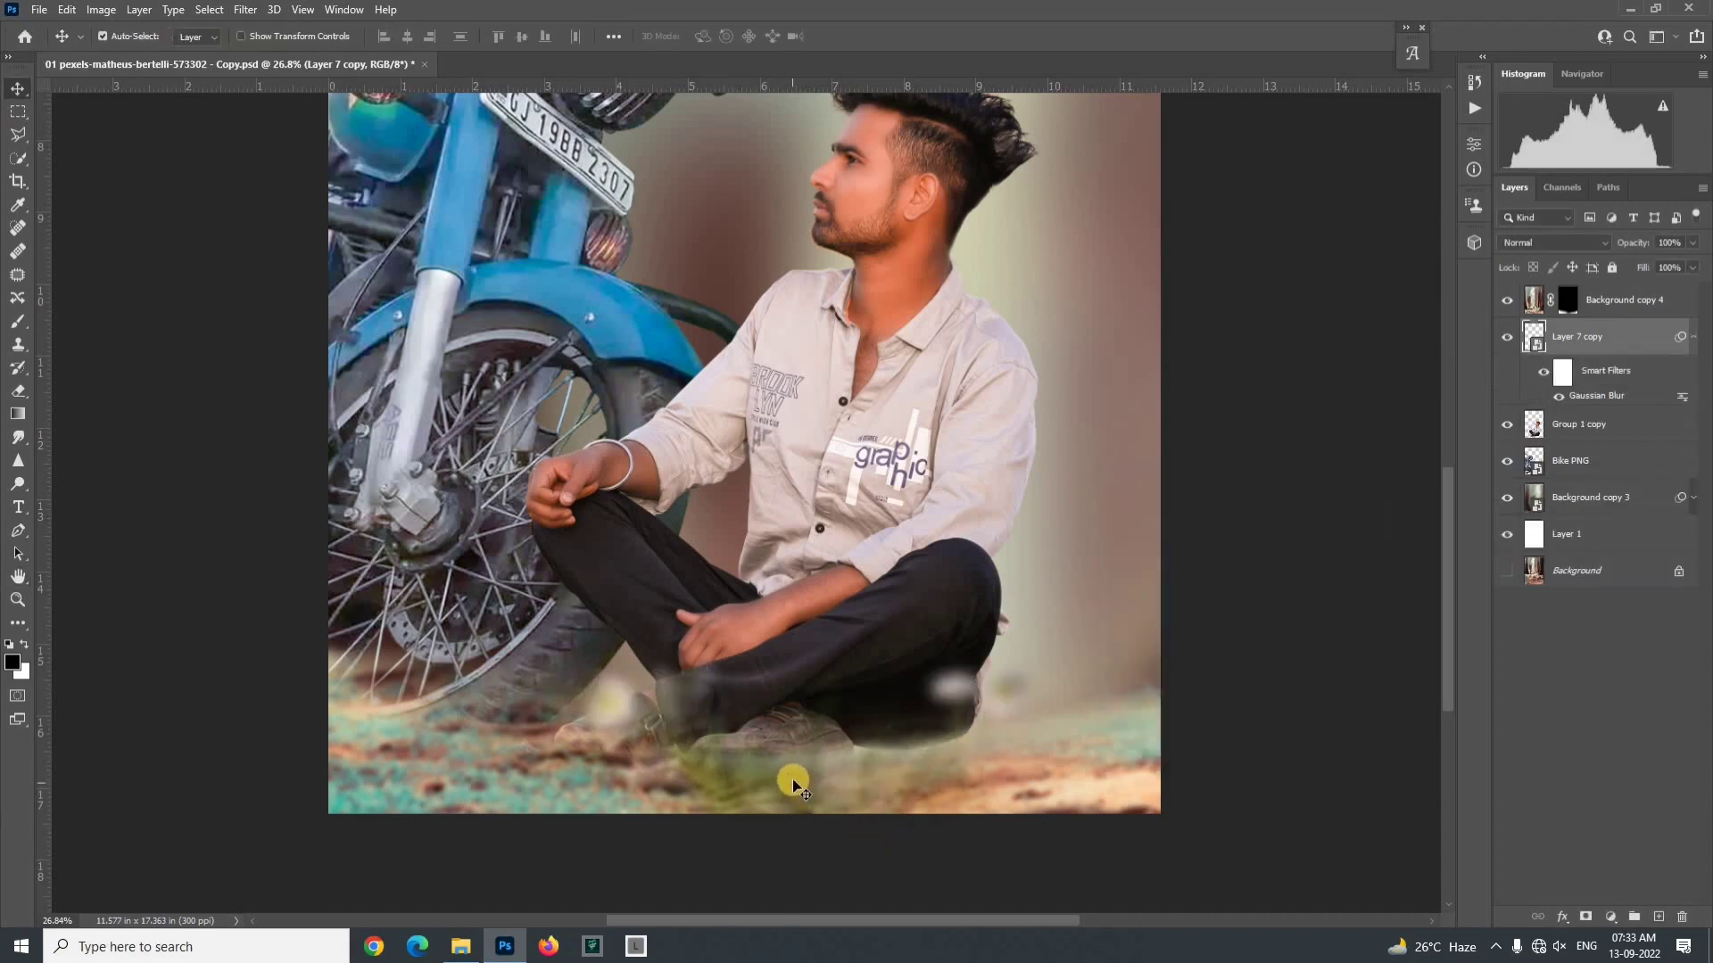
pyautogui.moveTo(790, 768); pyautogui.dragTo(788, 790)
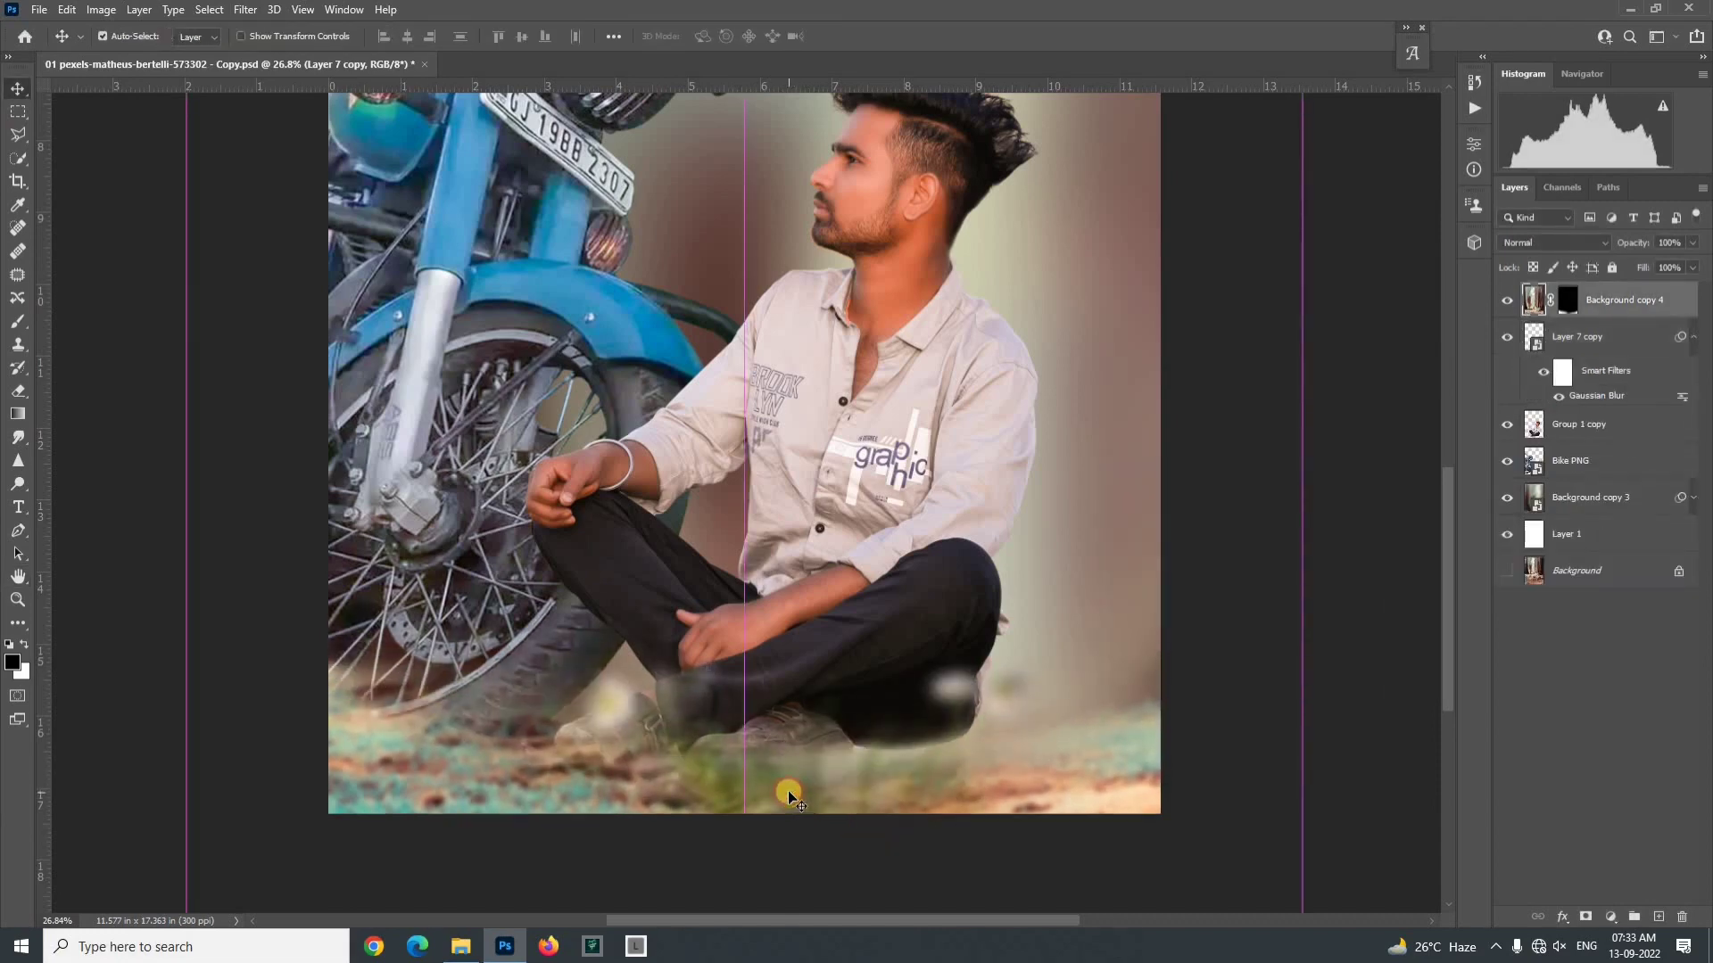
# Step: Undo the accidental Background copy 4 move, then select Layer 7 copy and nudge it up
pyautogui.hotkey('ctrl', 'z')
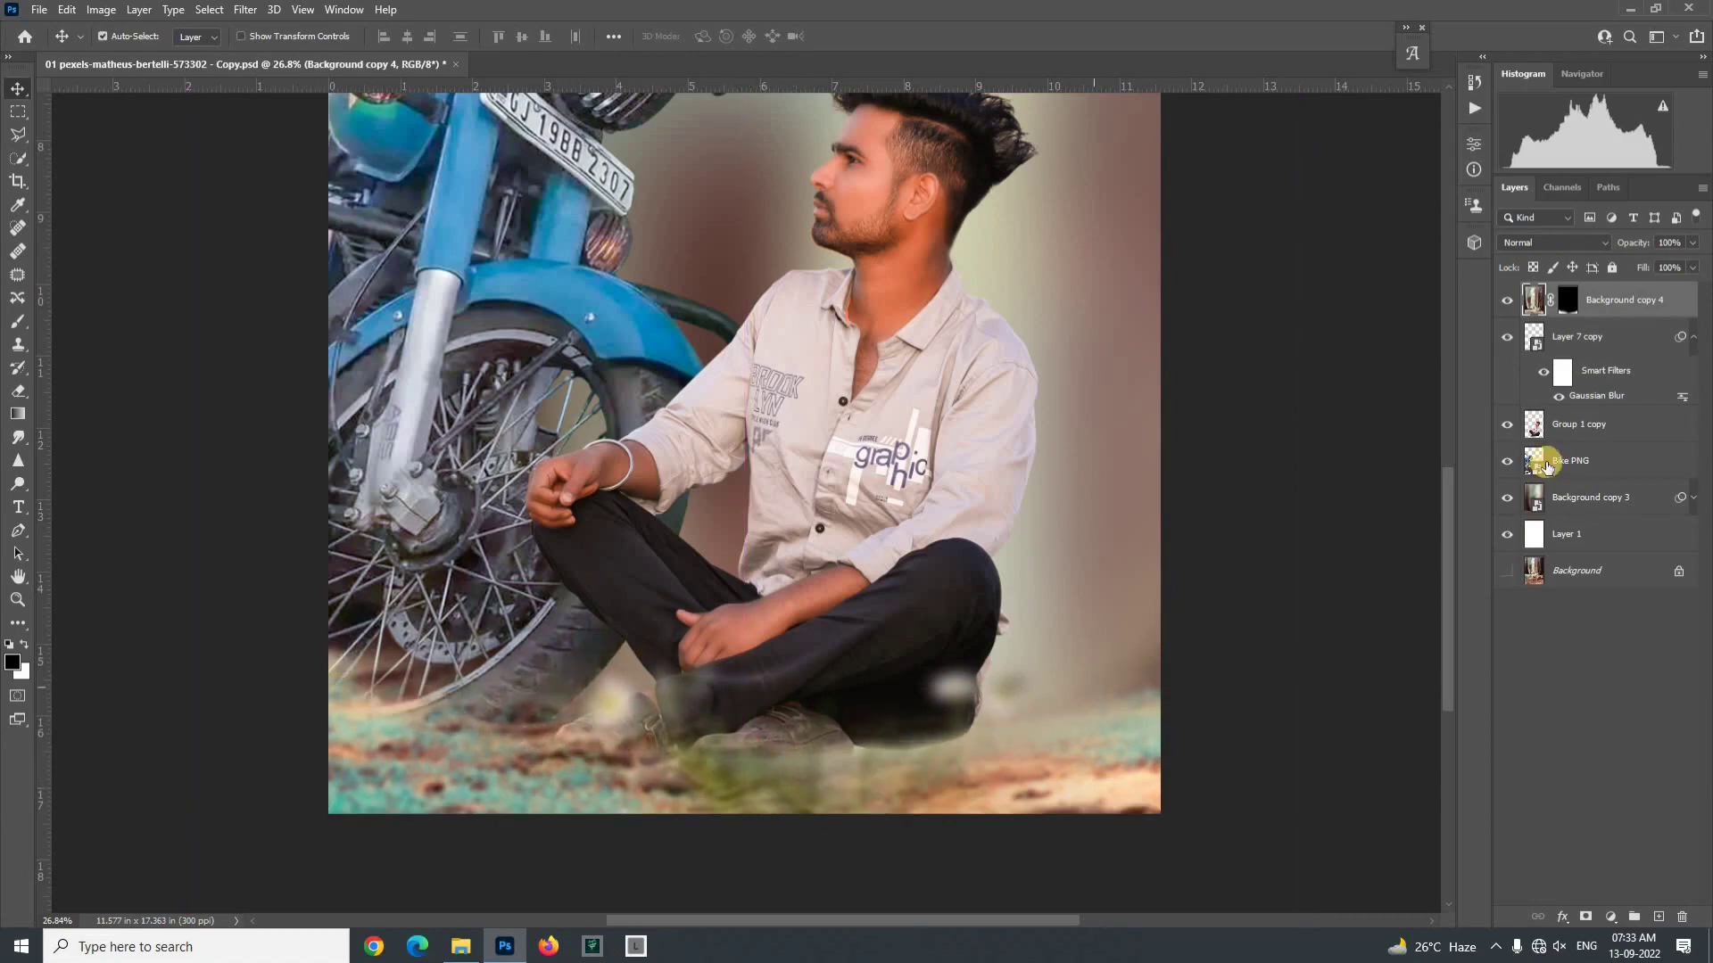
pyautogui.click(1694, 339)
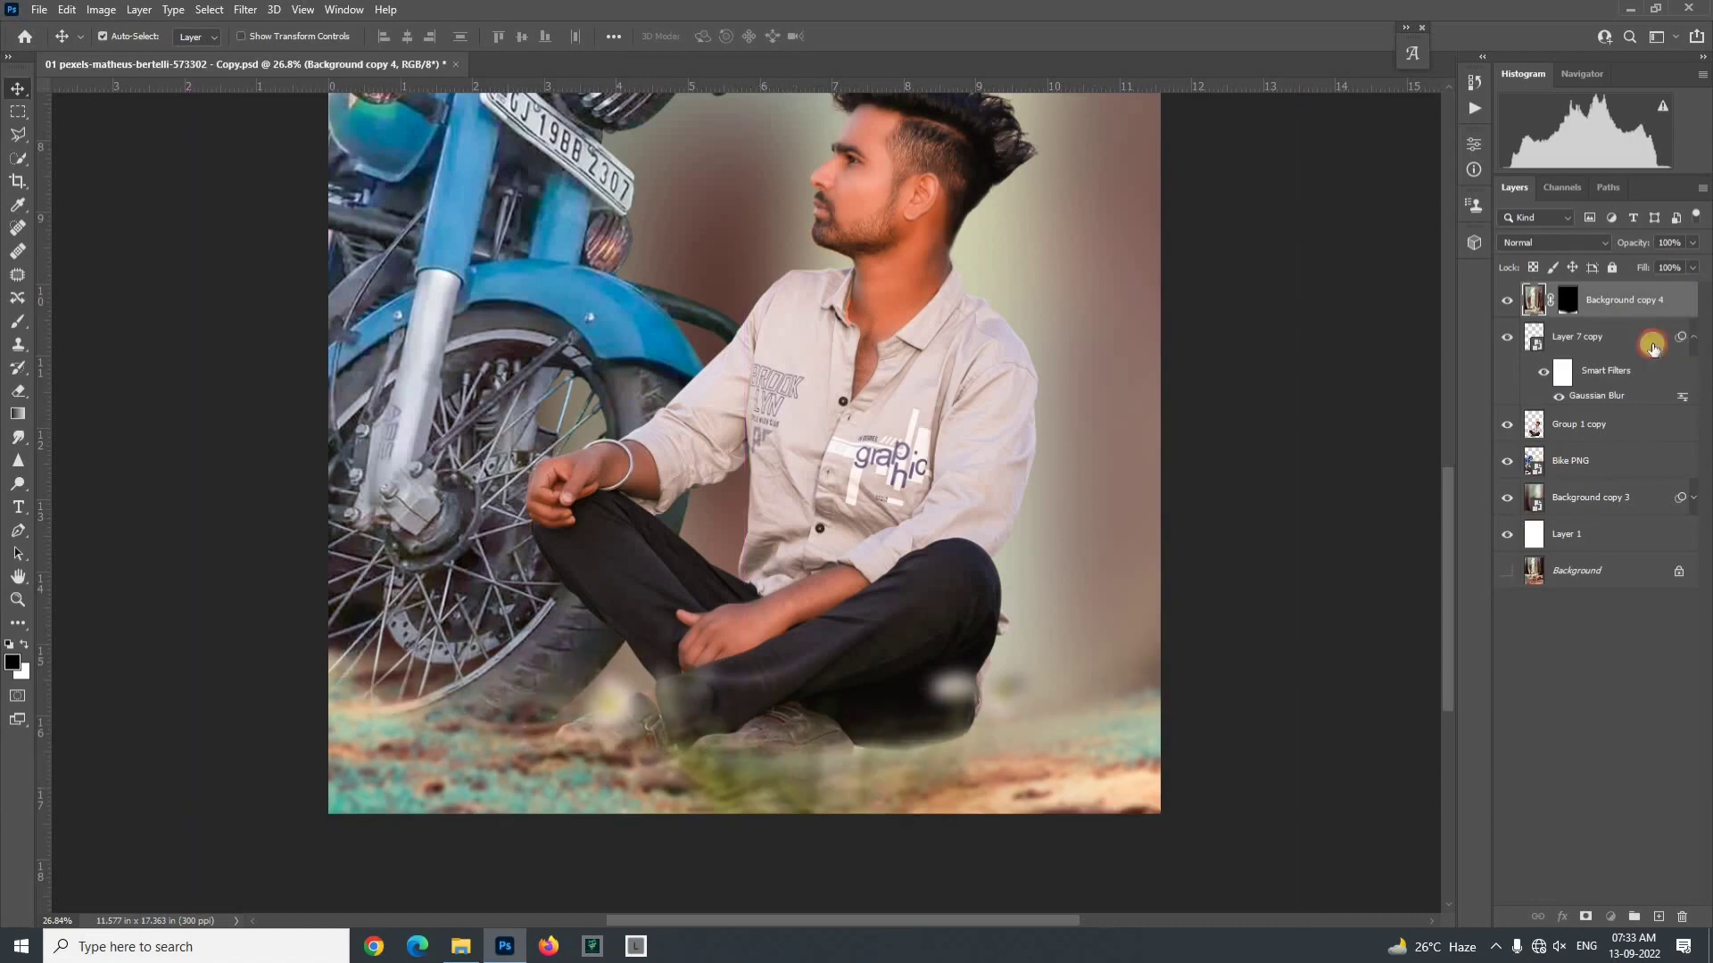
pyautogui.click(1582, 347)
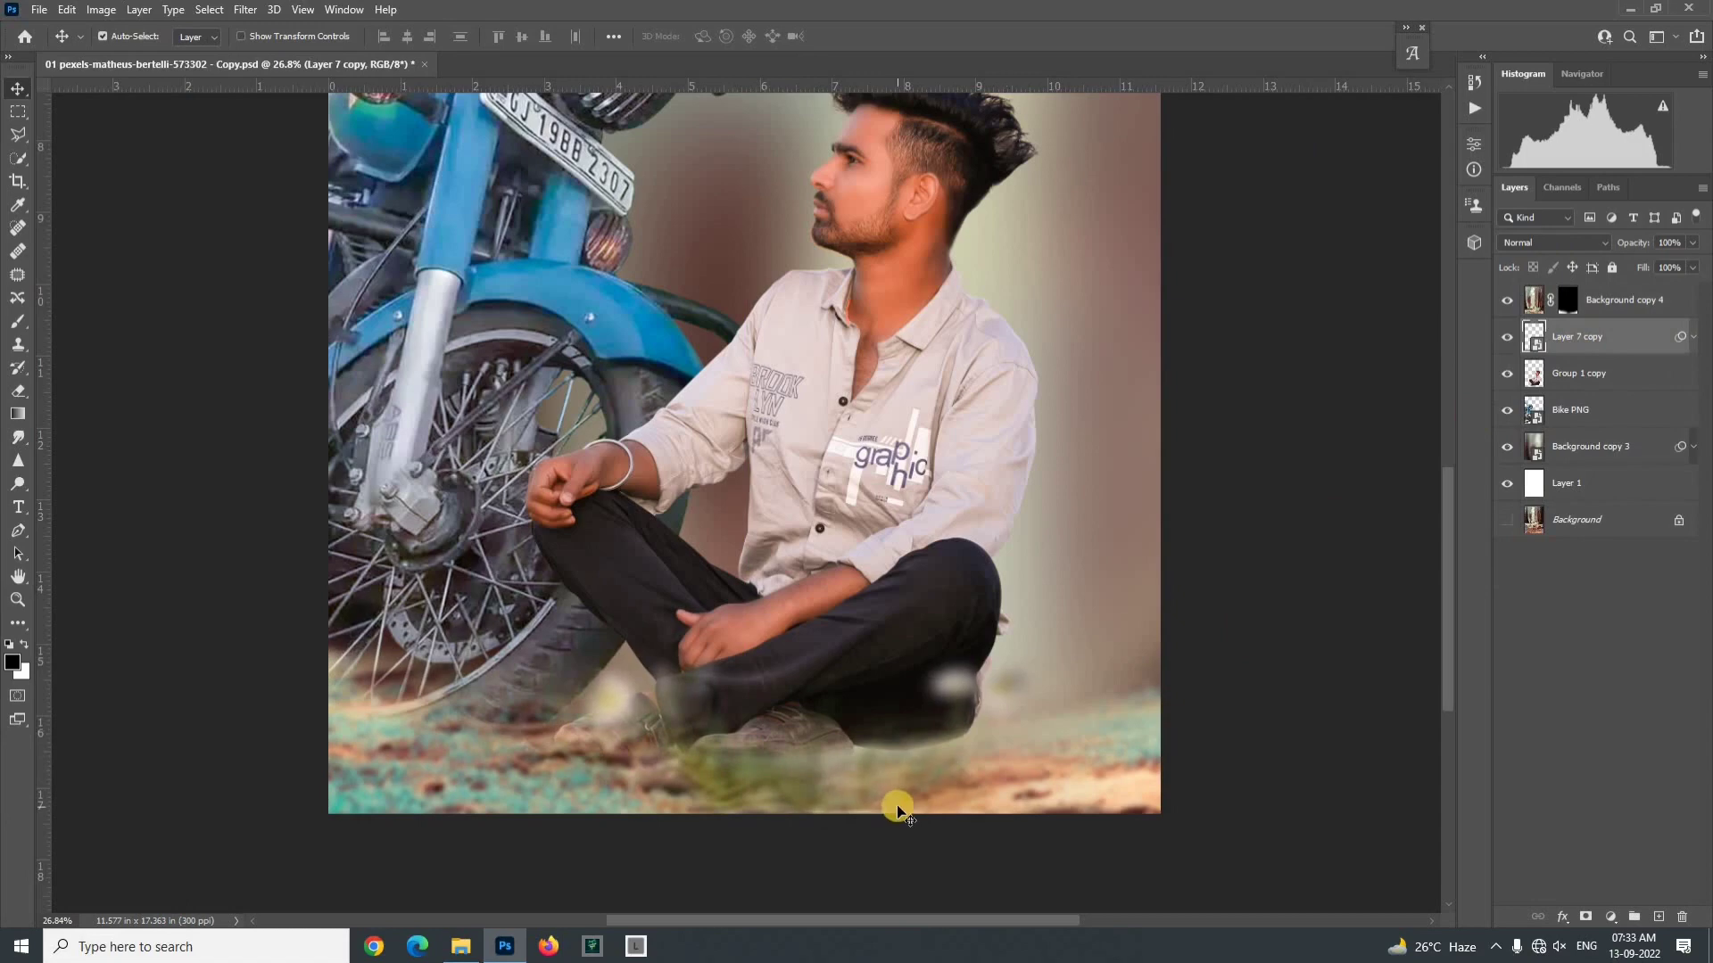
pyautogui.hotkey('shift', 'Up')
pyautogui.hotkey('shift', 'Up')
pyautogui.hotkey('shift', 'Up')
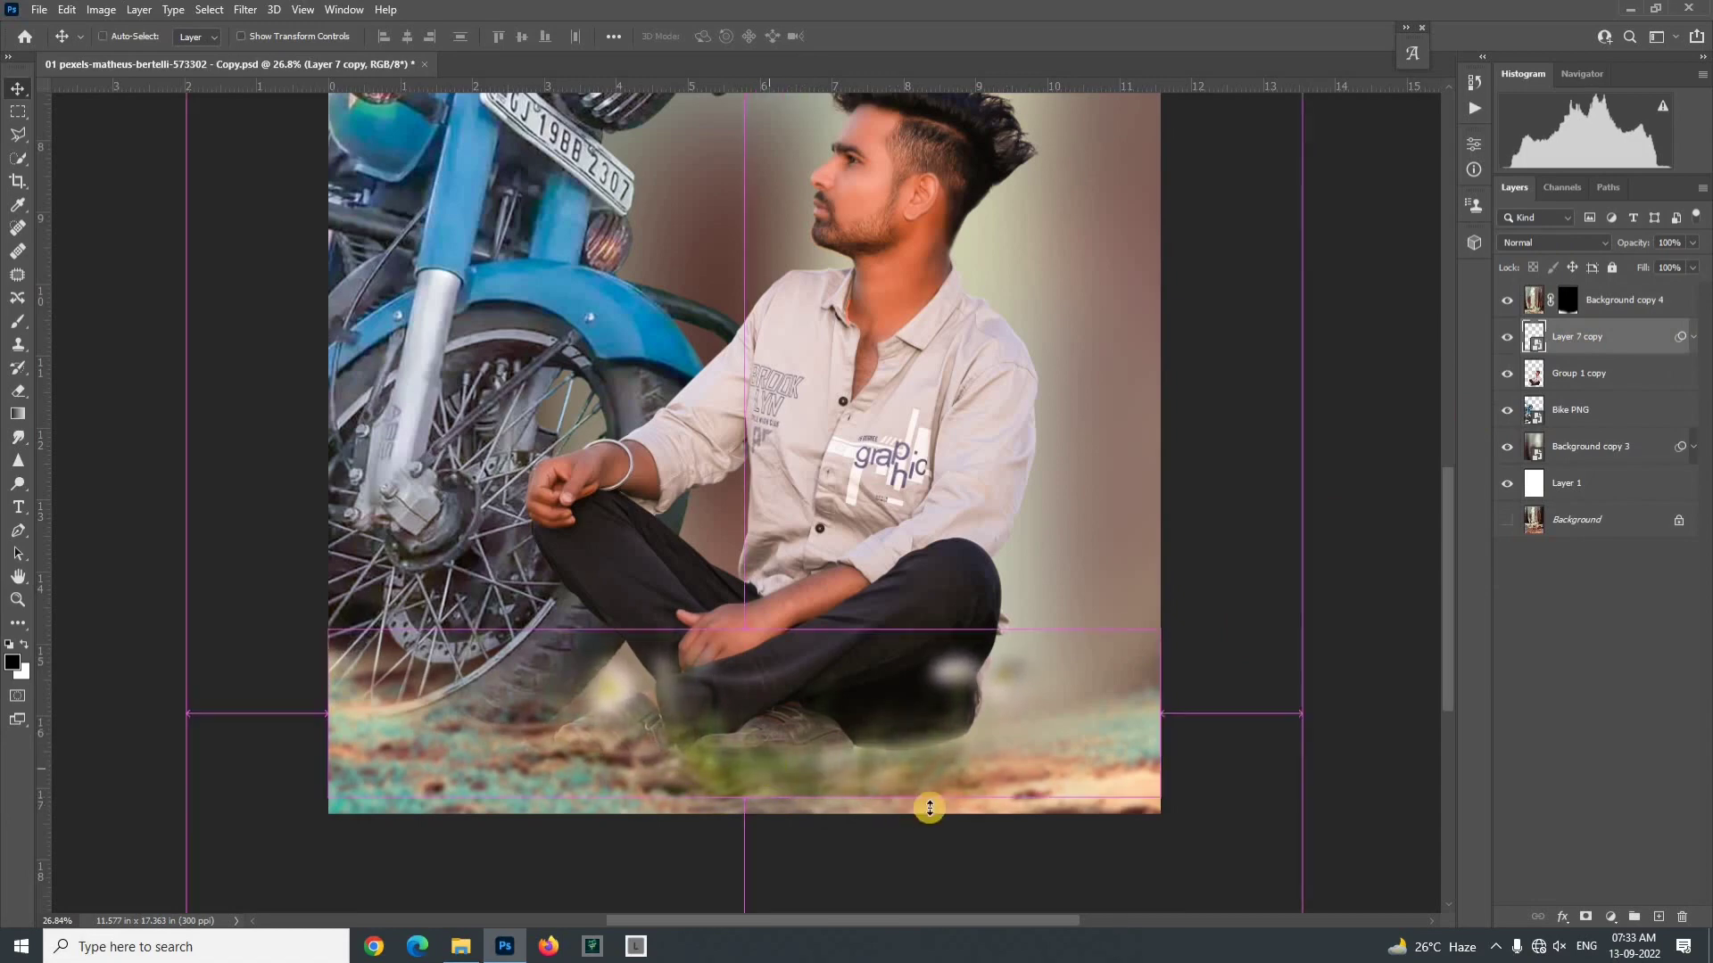
# Step: Stretch the blurred flower strip taller from its bottom edge and commit the resize
pyautogui.hotkey('ctrl', 't')
pyautogui.moveTo(749, 795); pyautogui.dragTo(671, 785)
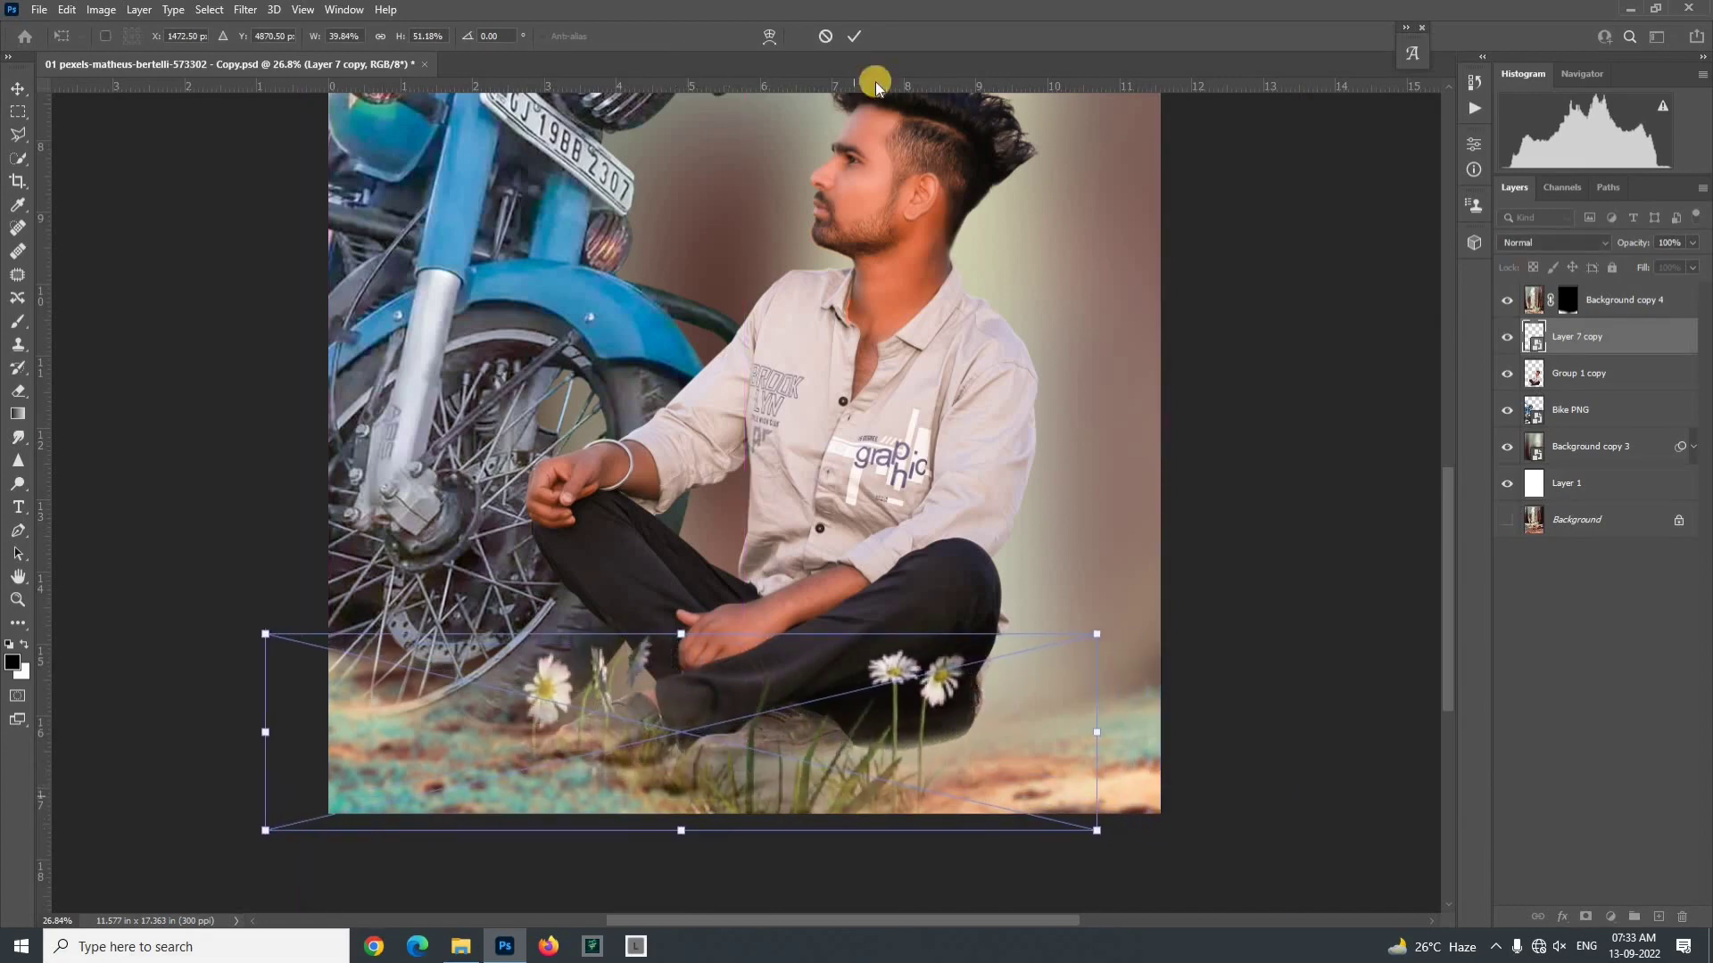
pyautogui.click(853, 36)
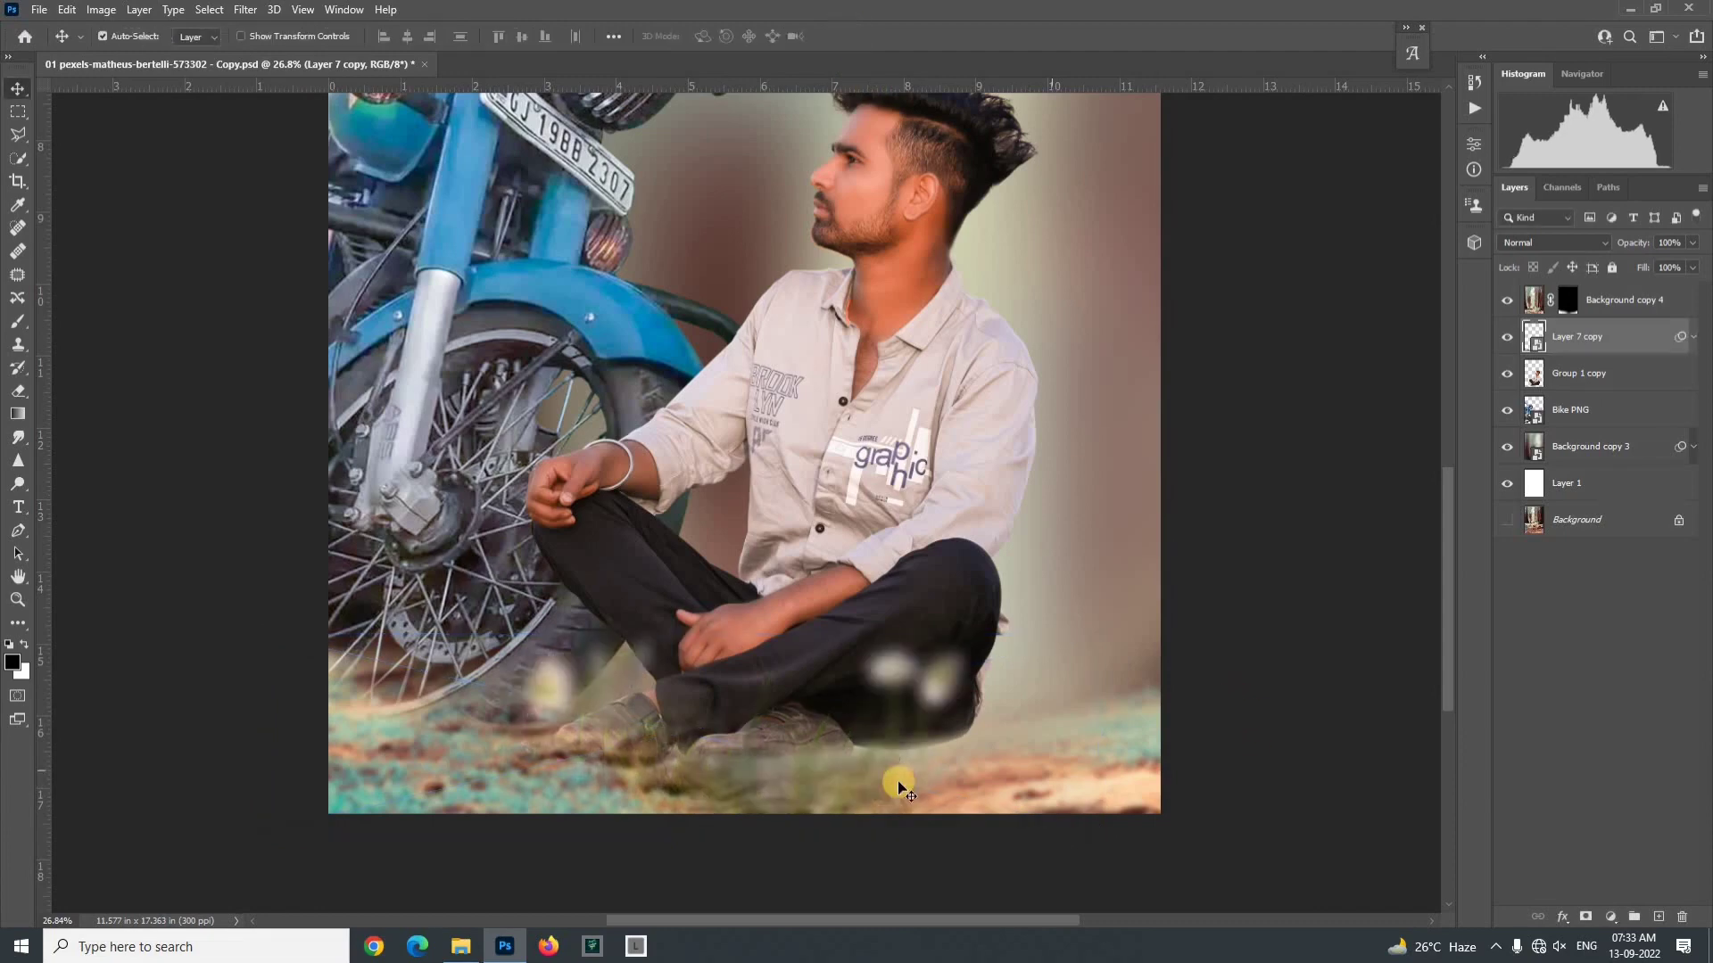
pyautogui.click(1236, 658)
pyautogui.scroll(-1, 973, 797)
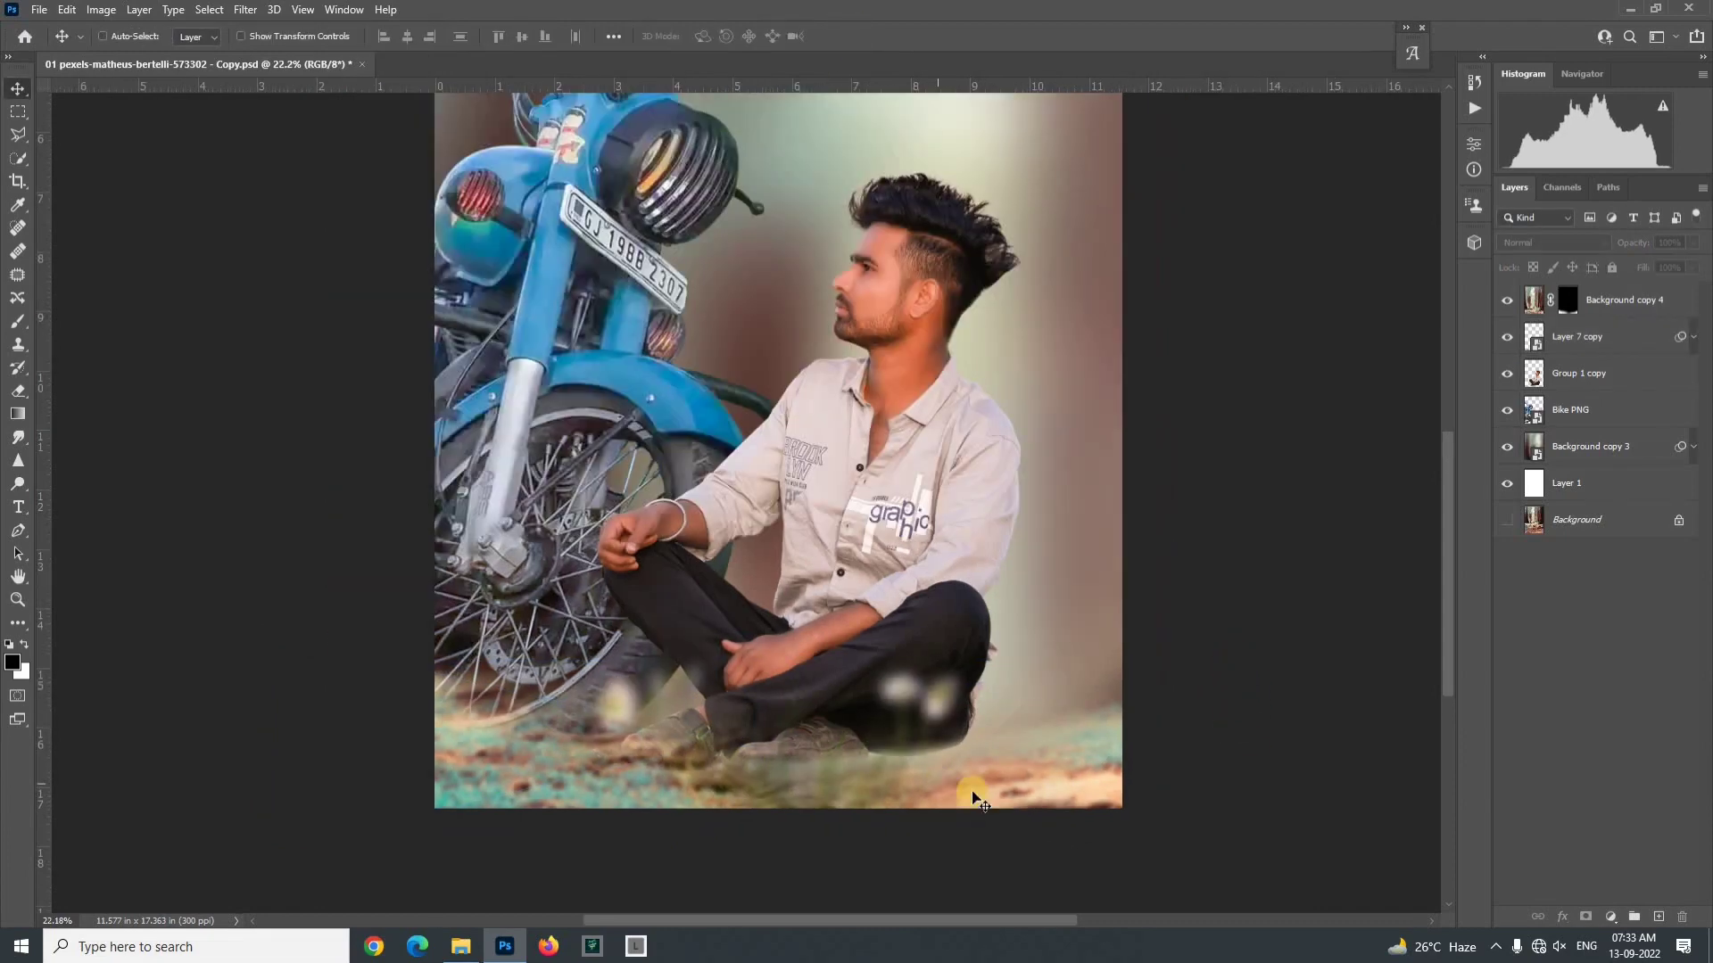
pyautogui.scroll(-1, 1033, 805)
pyautogui.scroll(1, 948, 776)
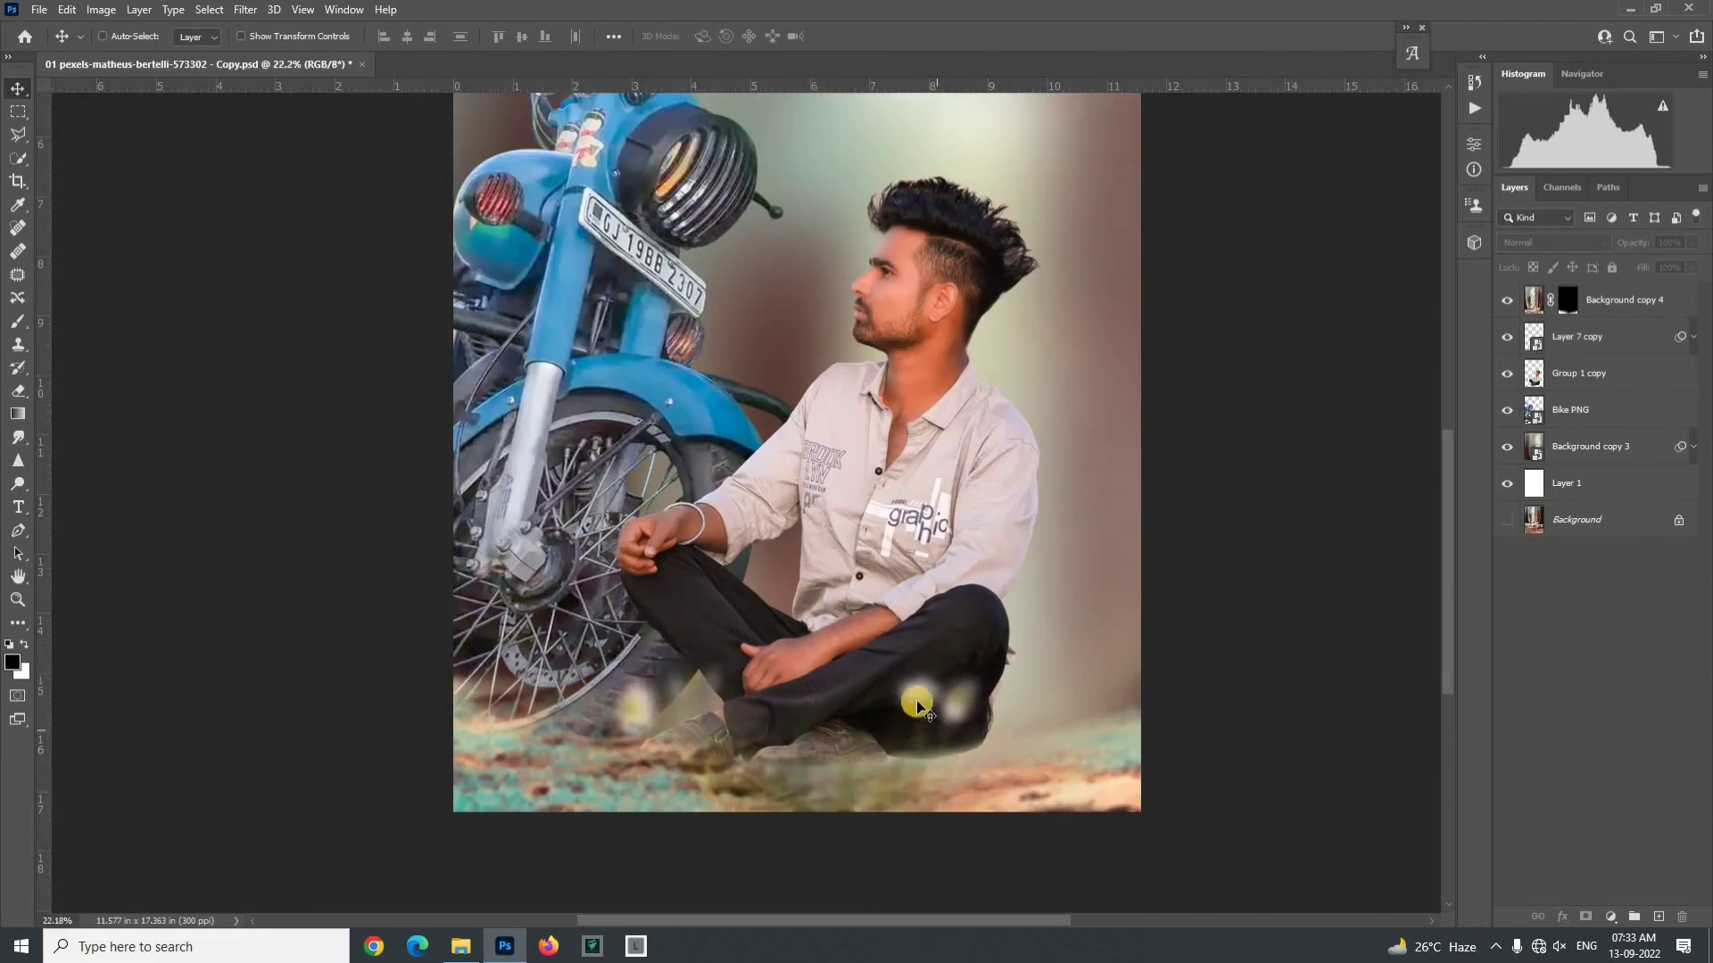
# Step: Move the flowers up-right and enlarge them to 50.79% wide by 65.24% tall
pyautogui.moveTo(923, 700); pyautogui.dragTo(977, 668)
pyautogui.hotkey('ctrl', 't')
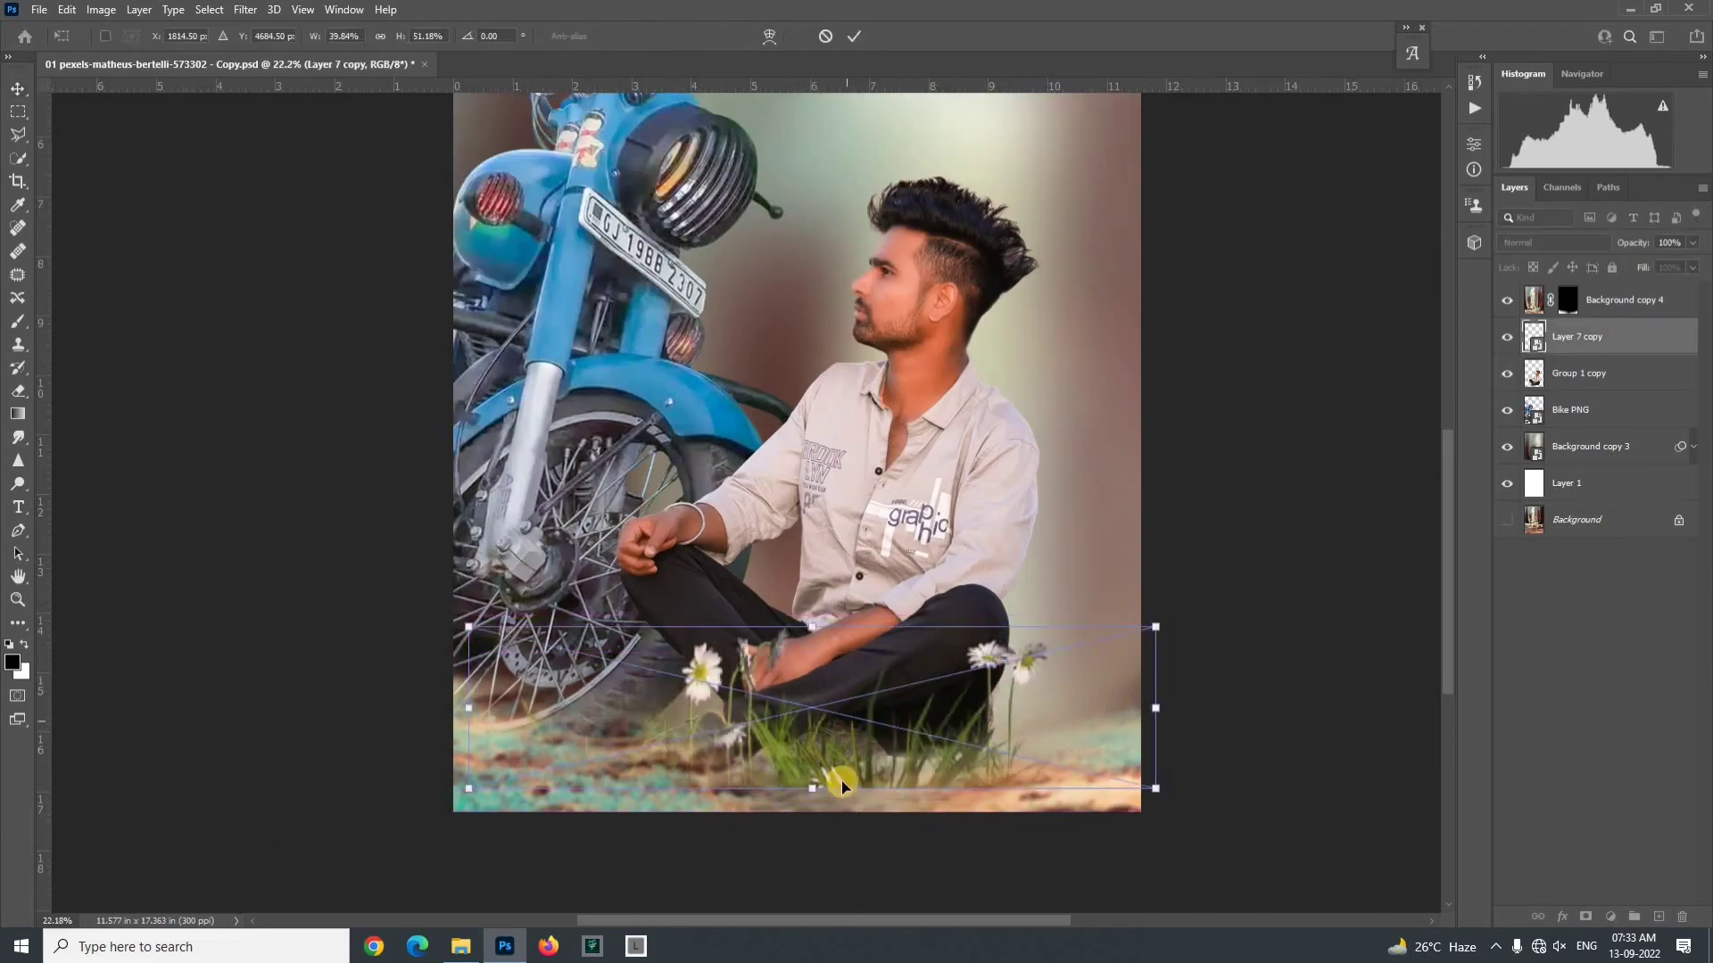
pyautogui.moveTo(816, 805); pyautogui.dragTo(828, 769)
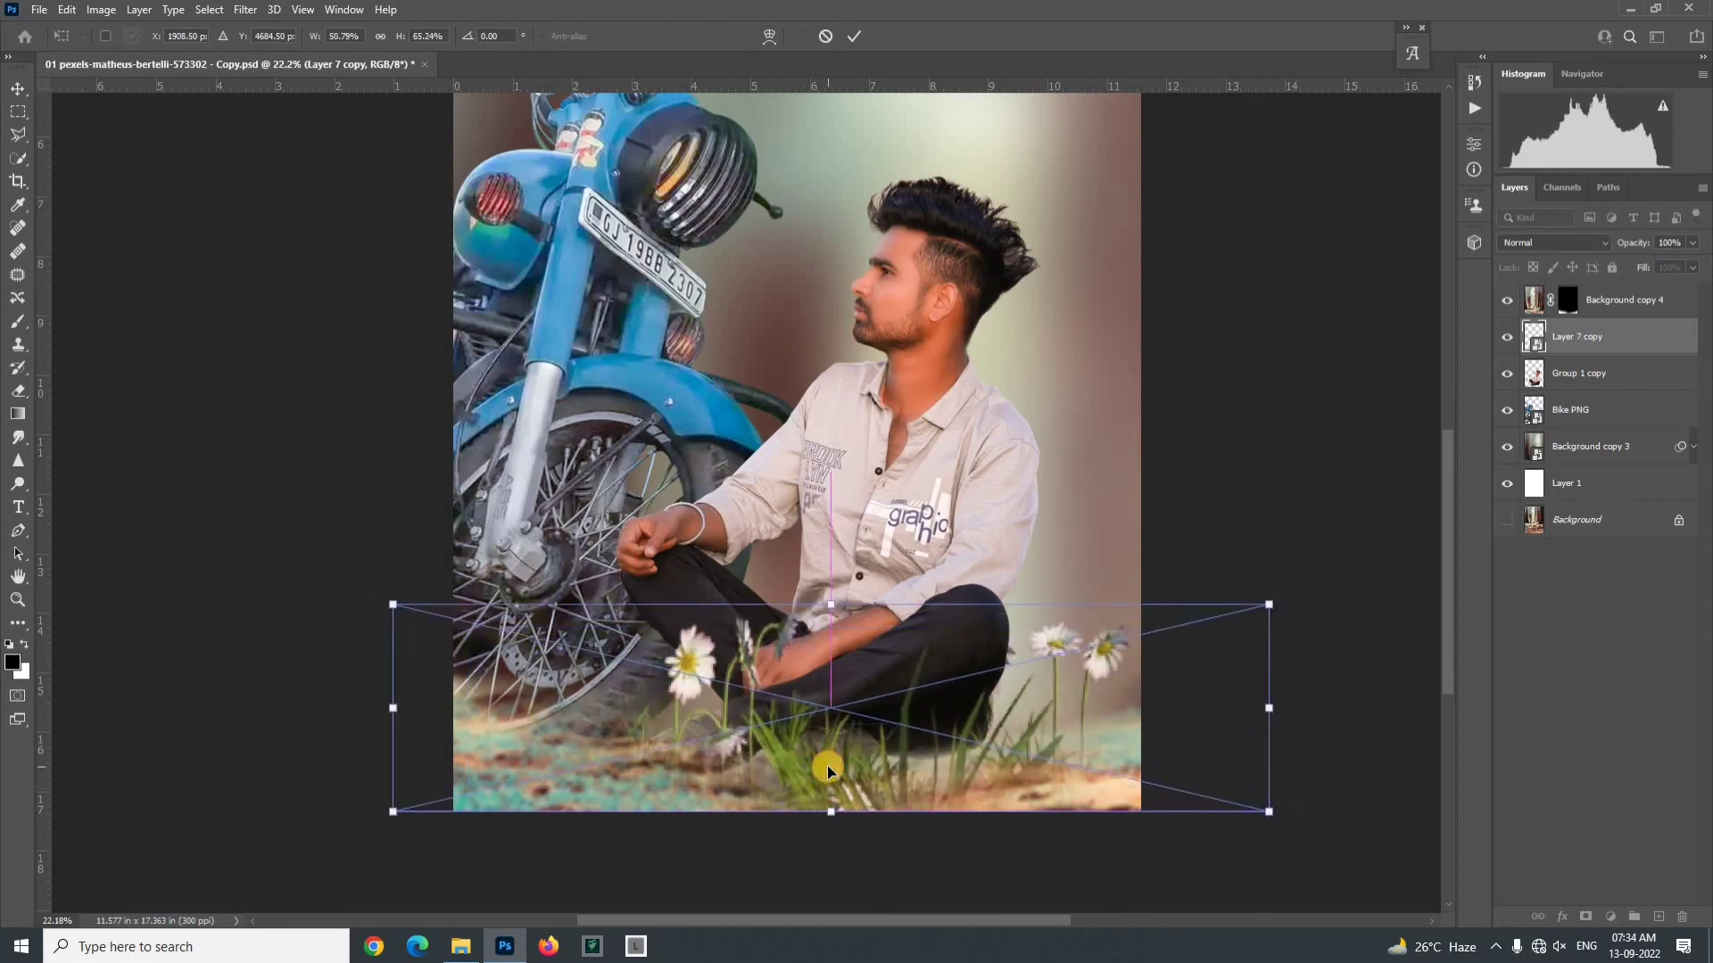
pyautogui.click(853, 35)
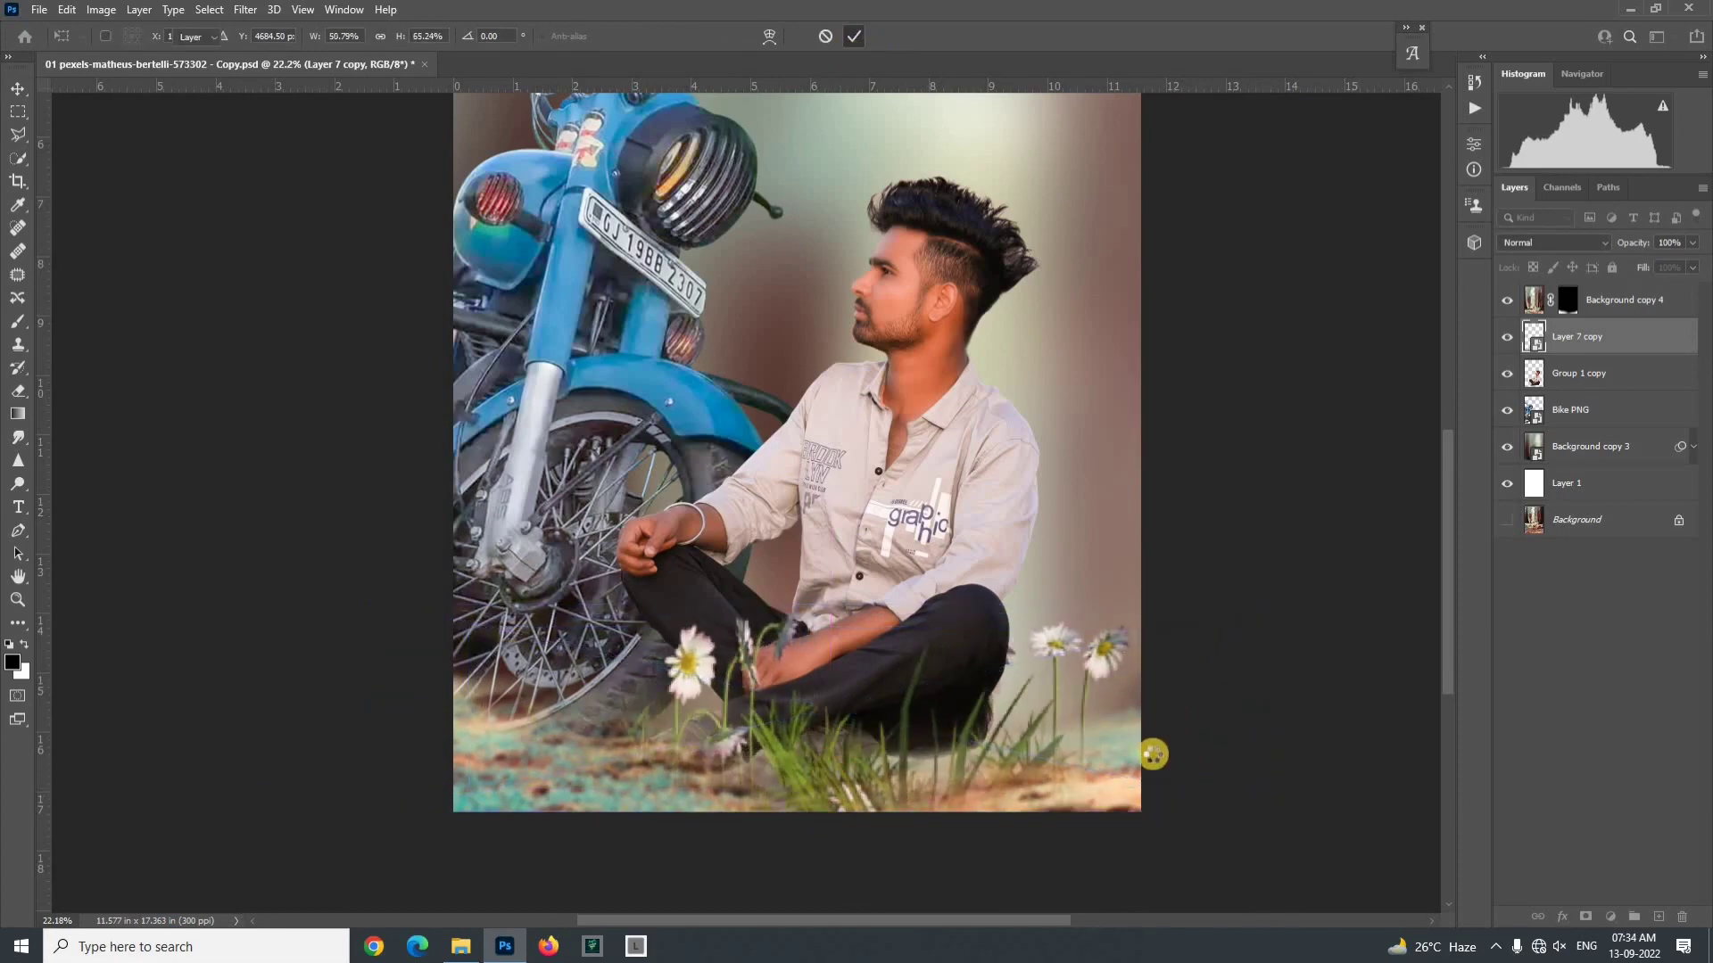
pyautogui.click(863, 723)
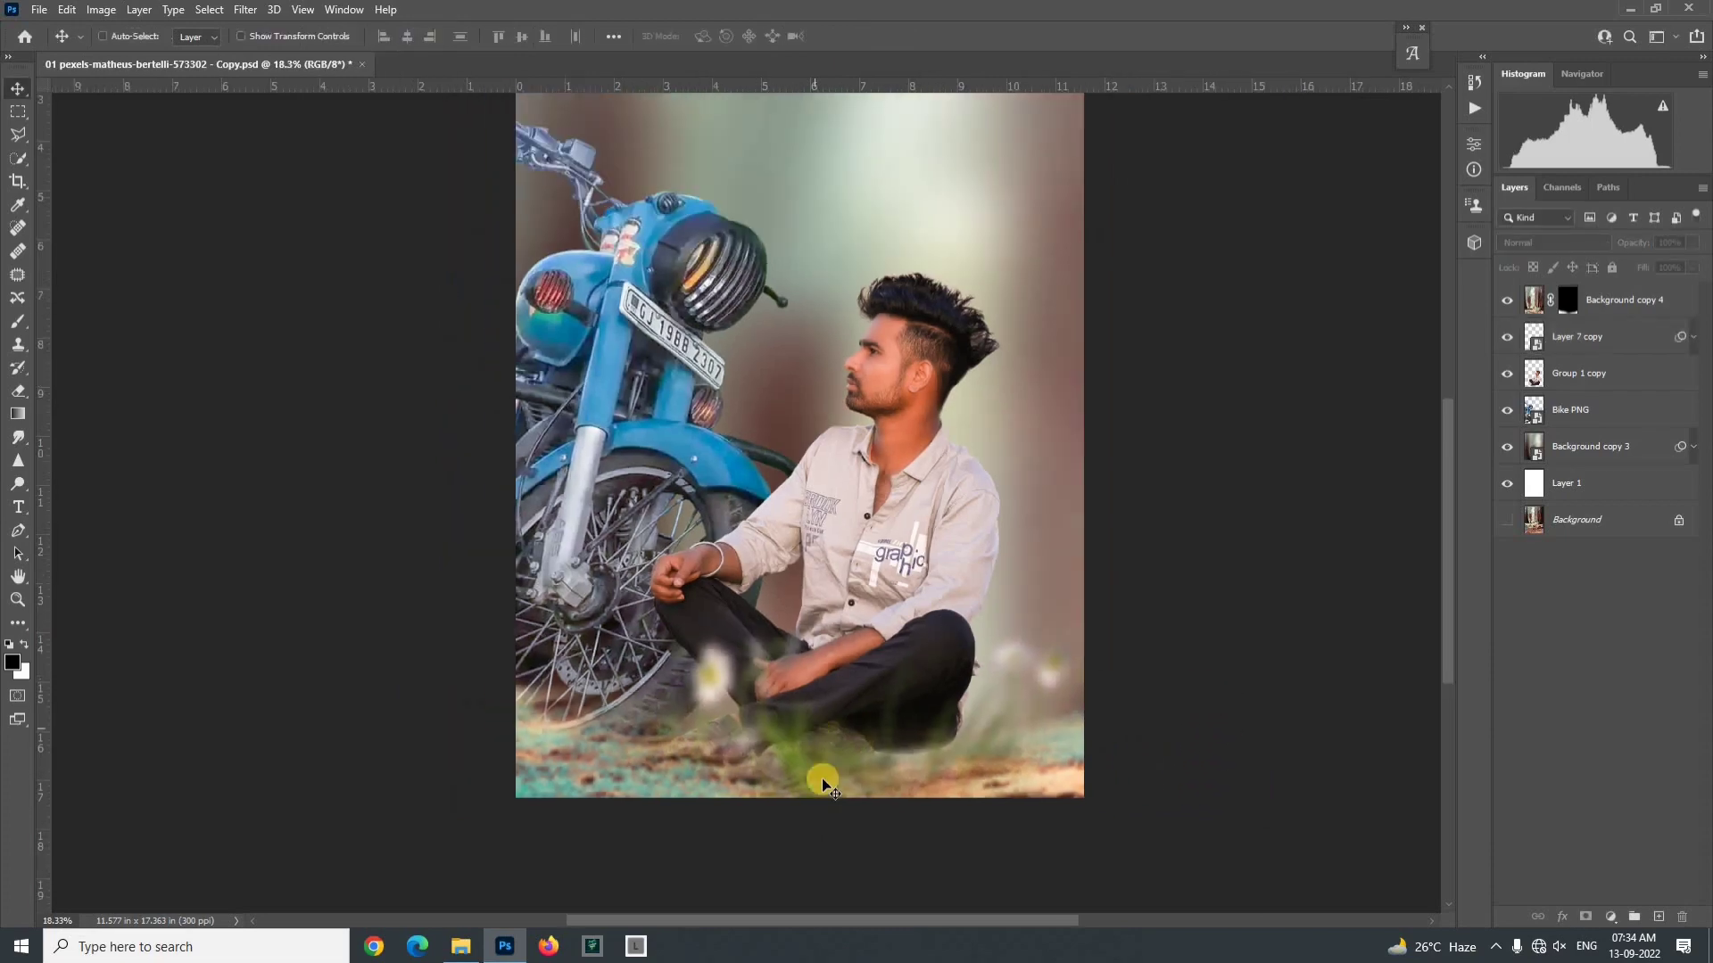
# Step: Drag the Layer 6 misty forest image from File Explorer into the document
pyautogui.hotkey('ctrl', '0')
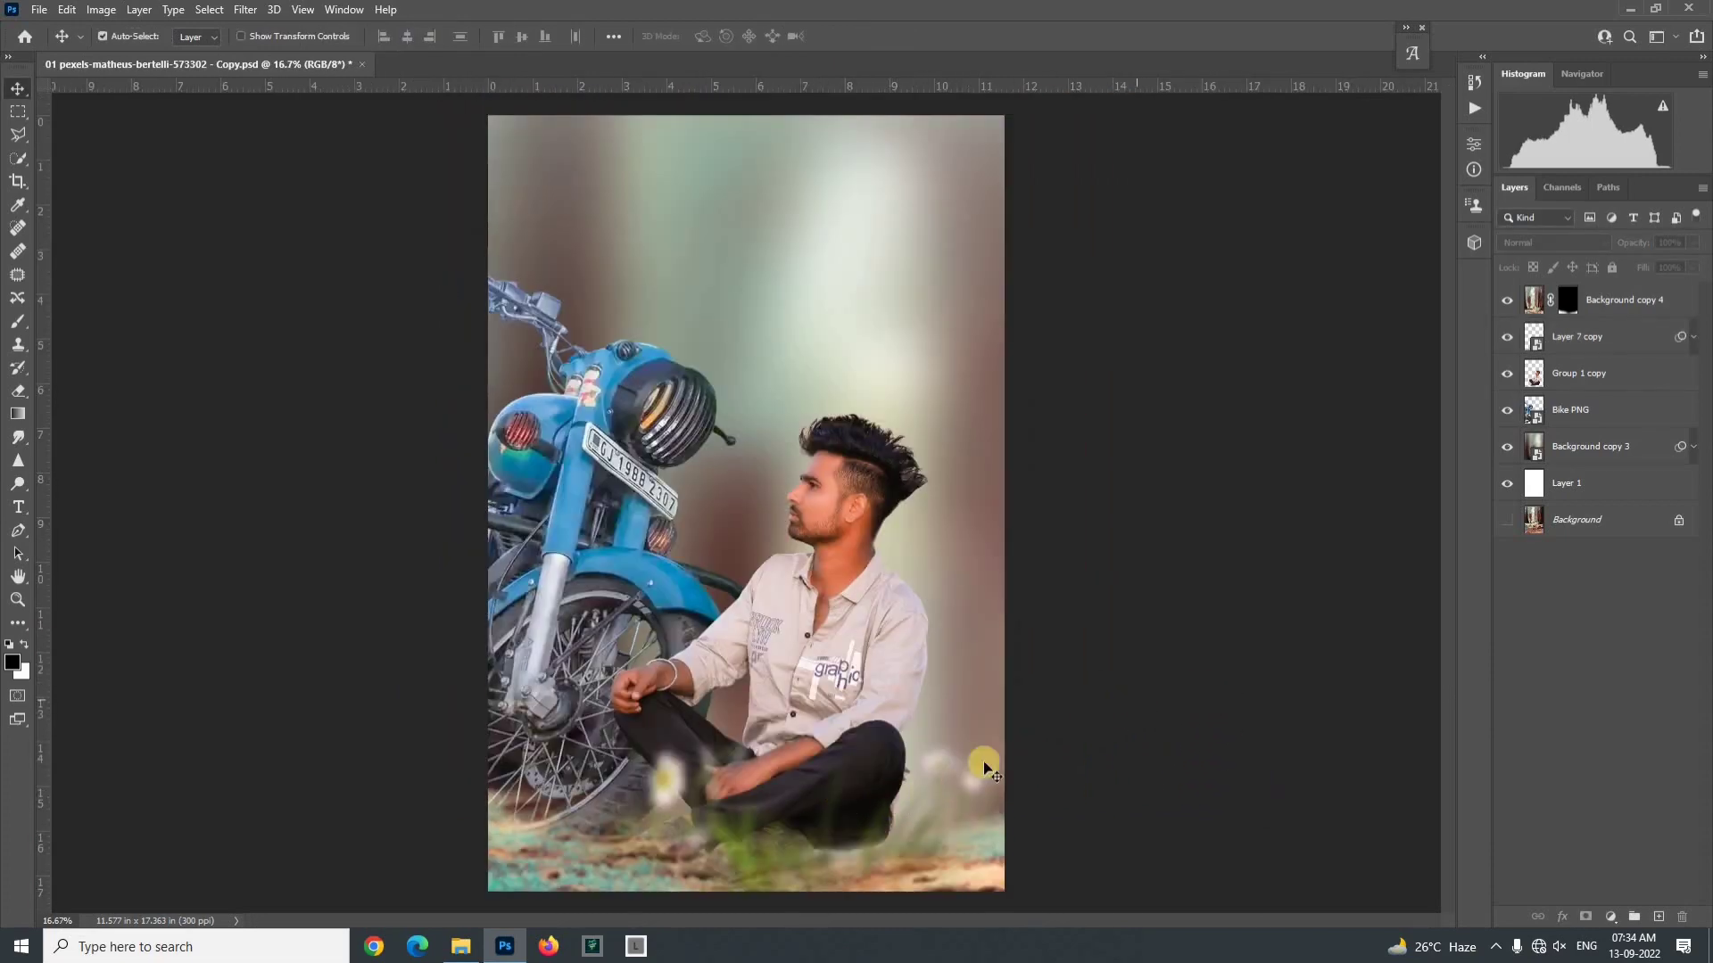
pyautogui.scroll(-1, 689, 727)
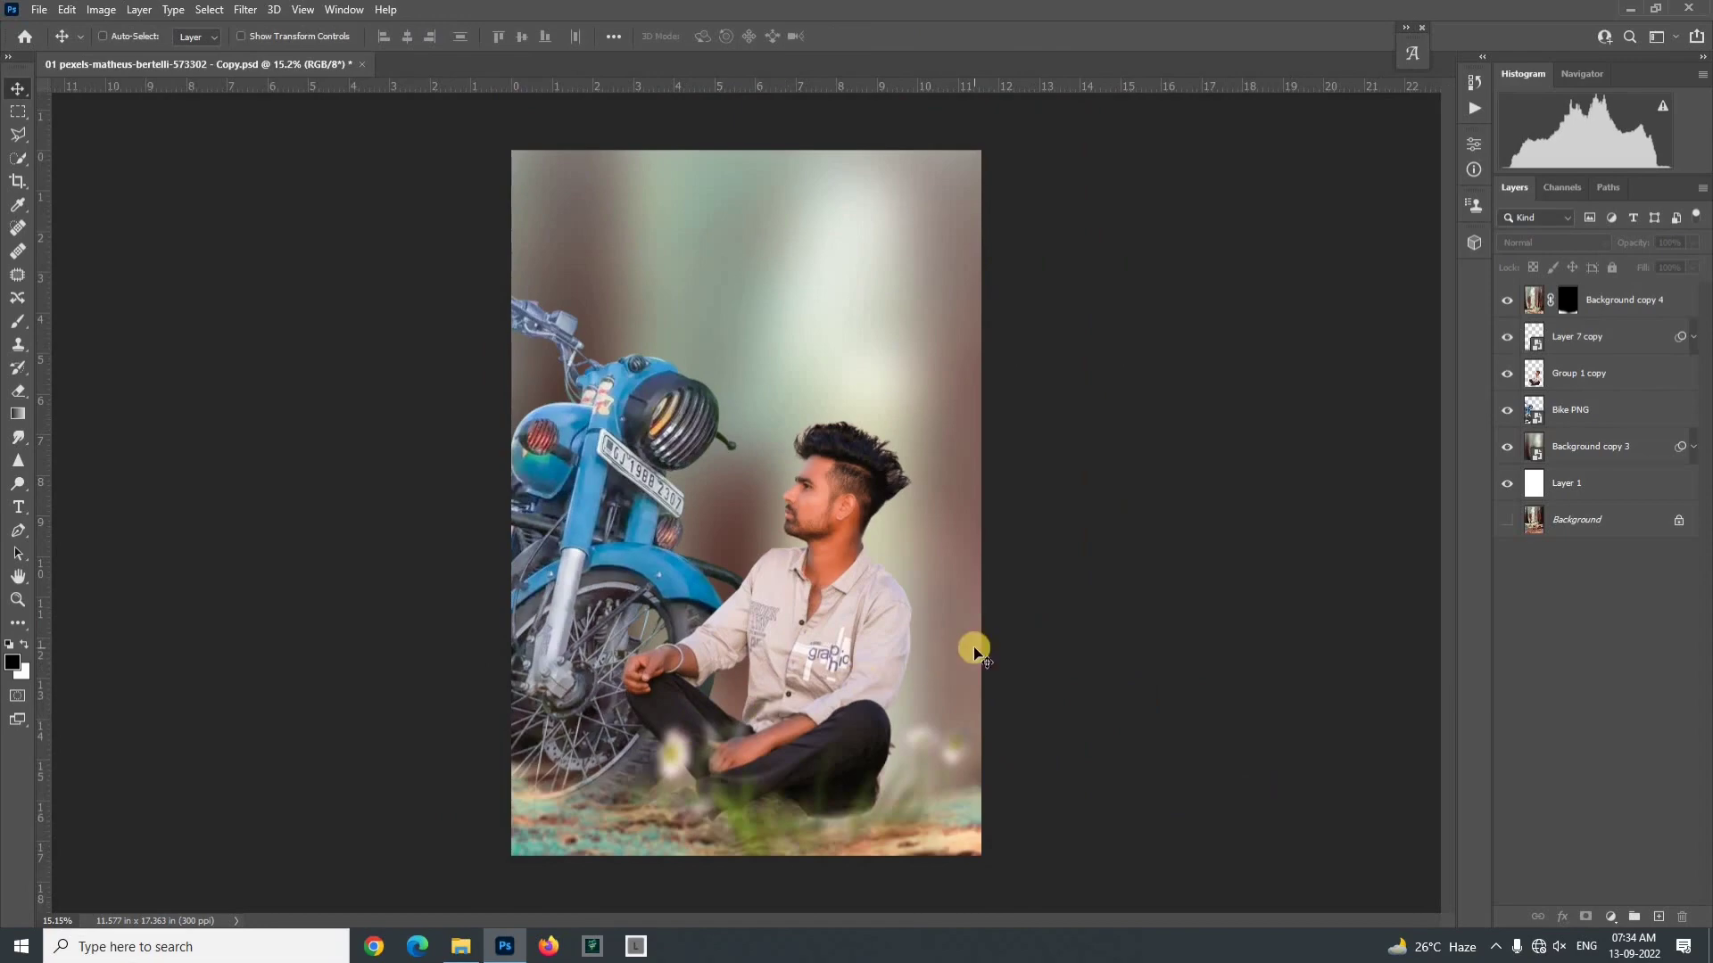
pyautogui.hotkey('ctrl', '+')
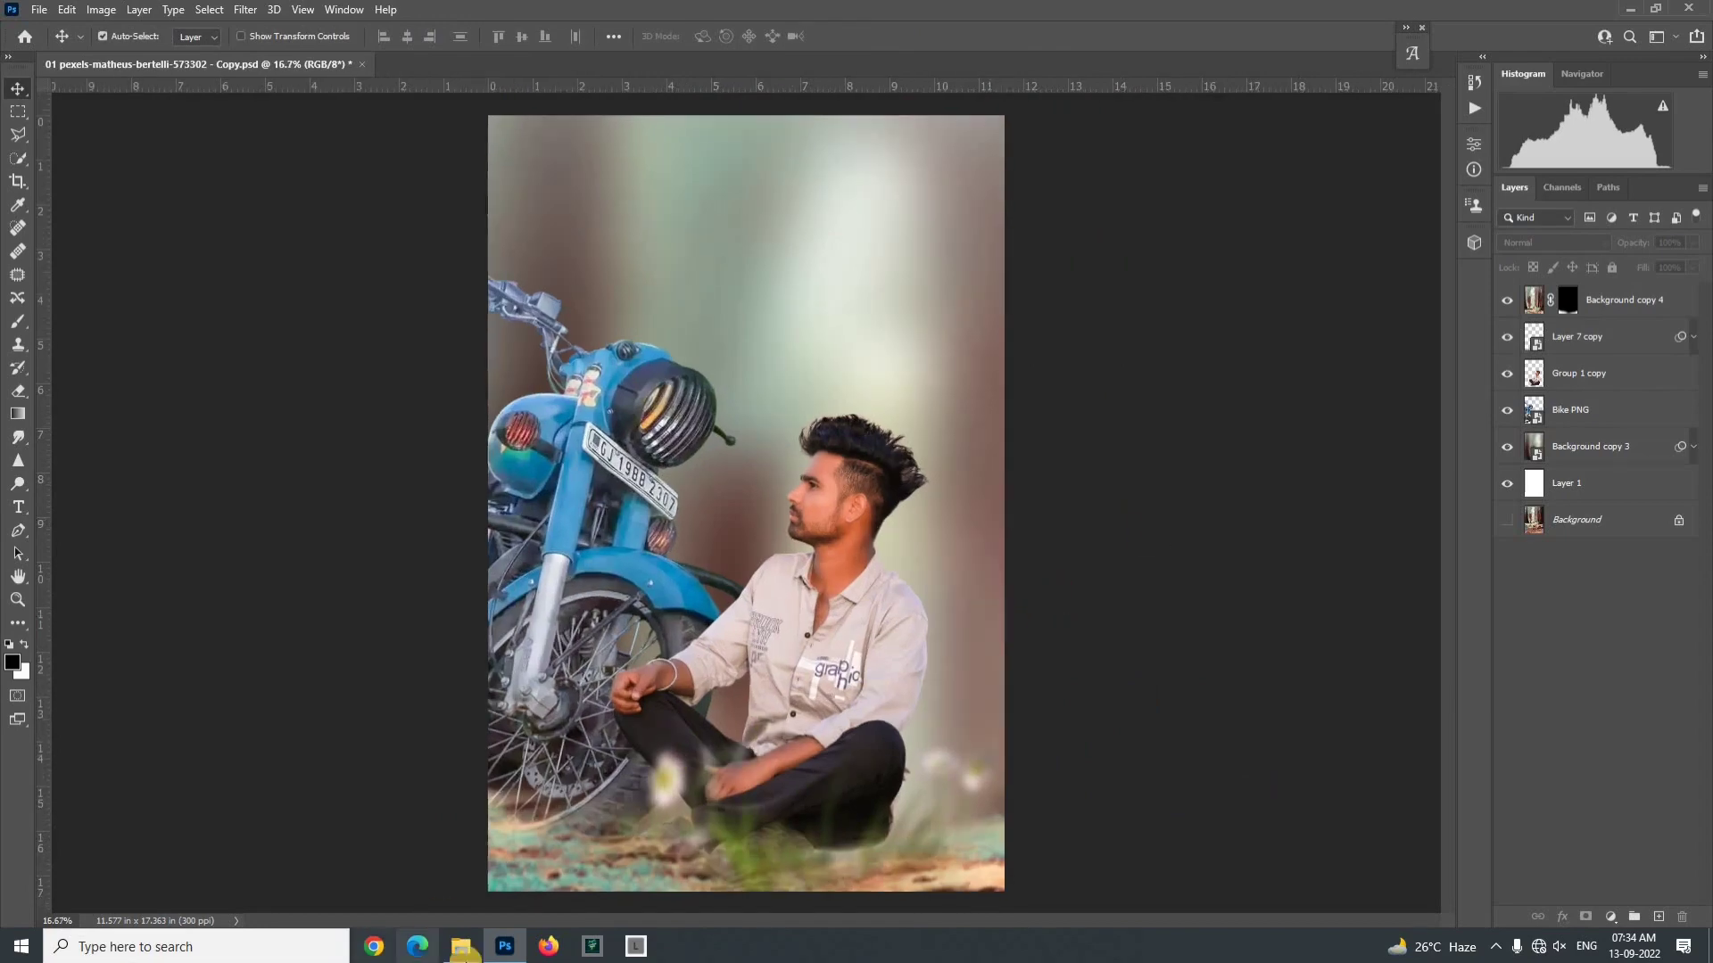
pyautogui.click(461, 948)
pyautogui.click(1058, 590)
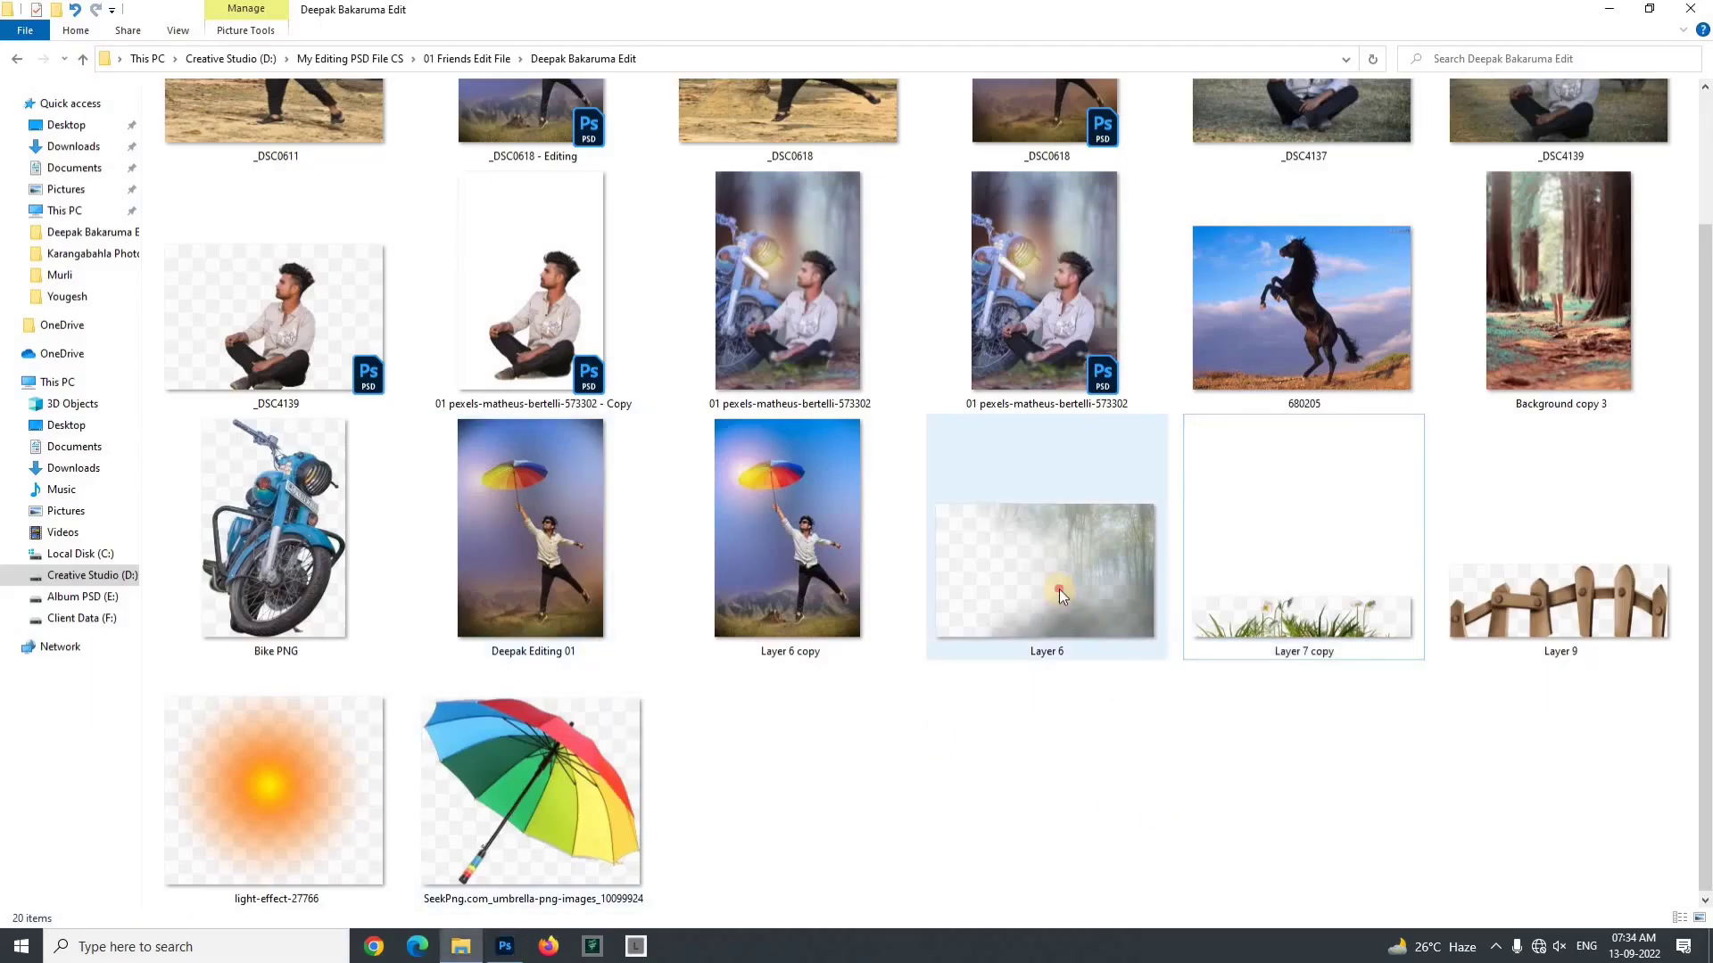
pyautogui.moveTo(1058, 588); pyautogui.dragTo(927, 685)
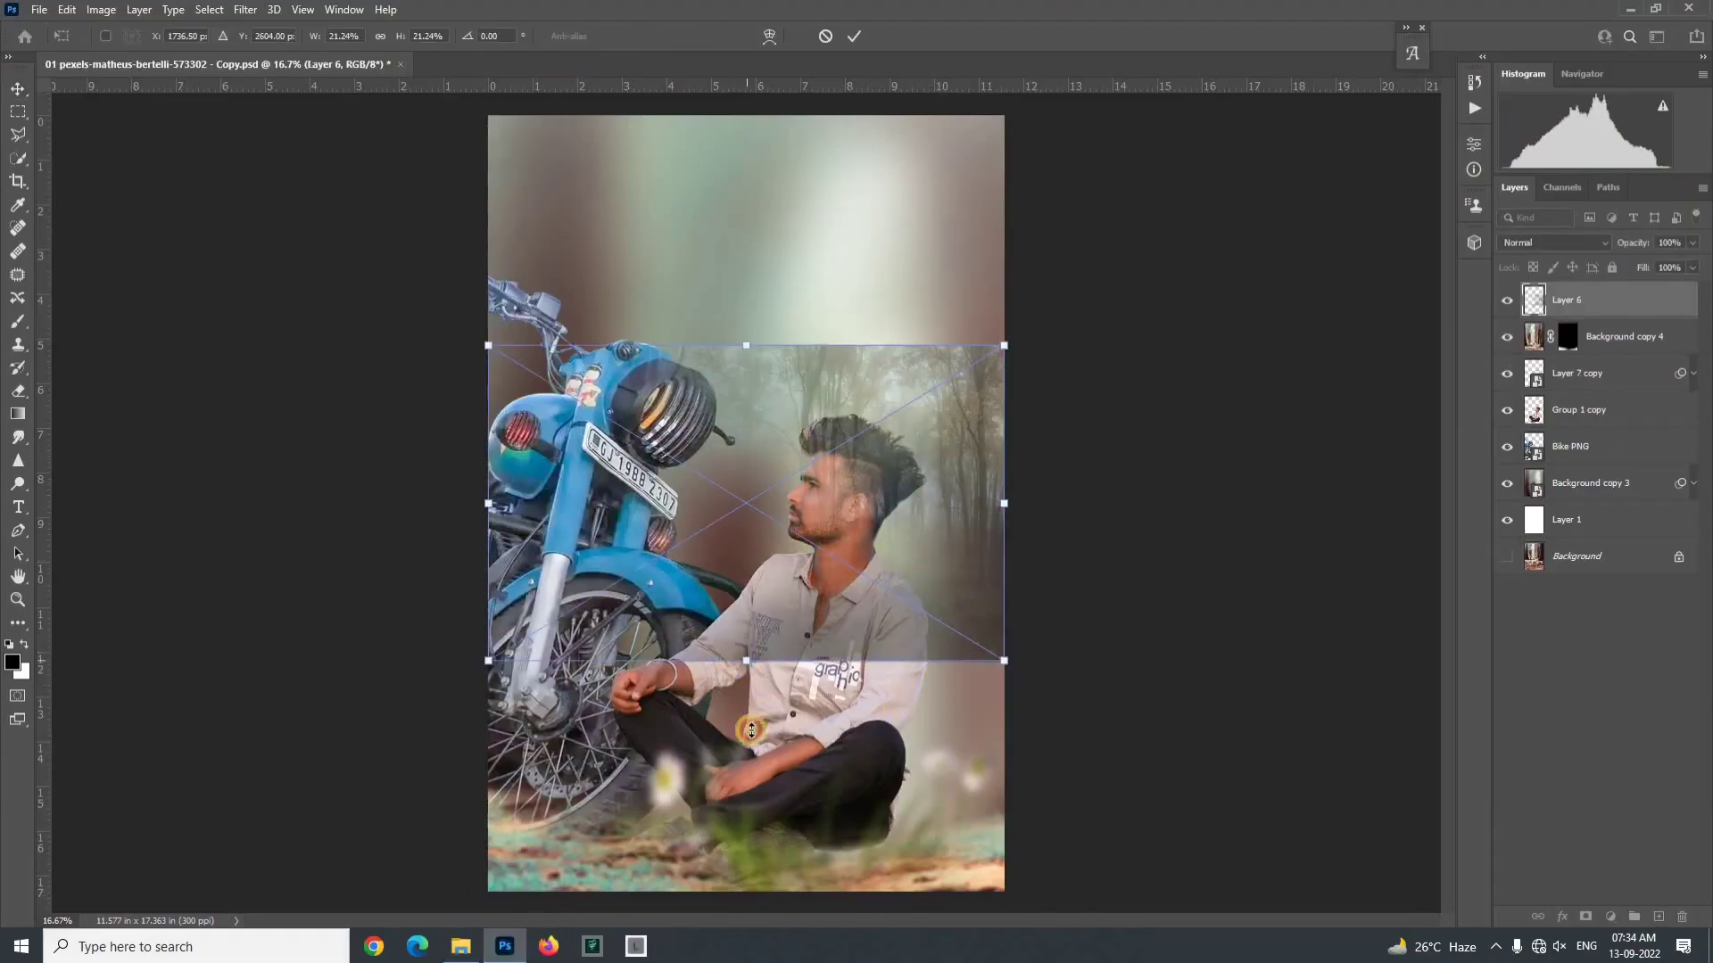
# Step: Enlarge the forest image to about double size and move it up to cover the top
pyautogui.moveTo(752, 730); pyautogui.dragTo(754, 802)
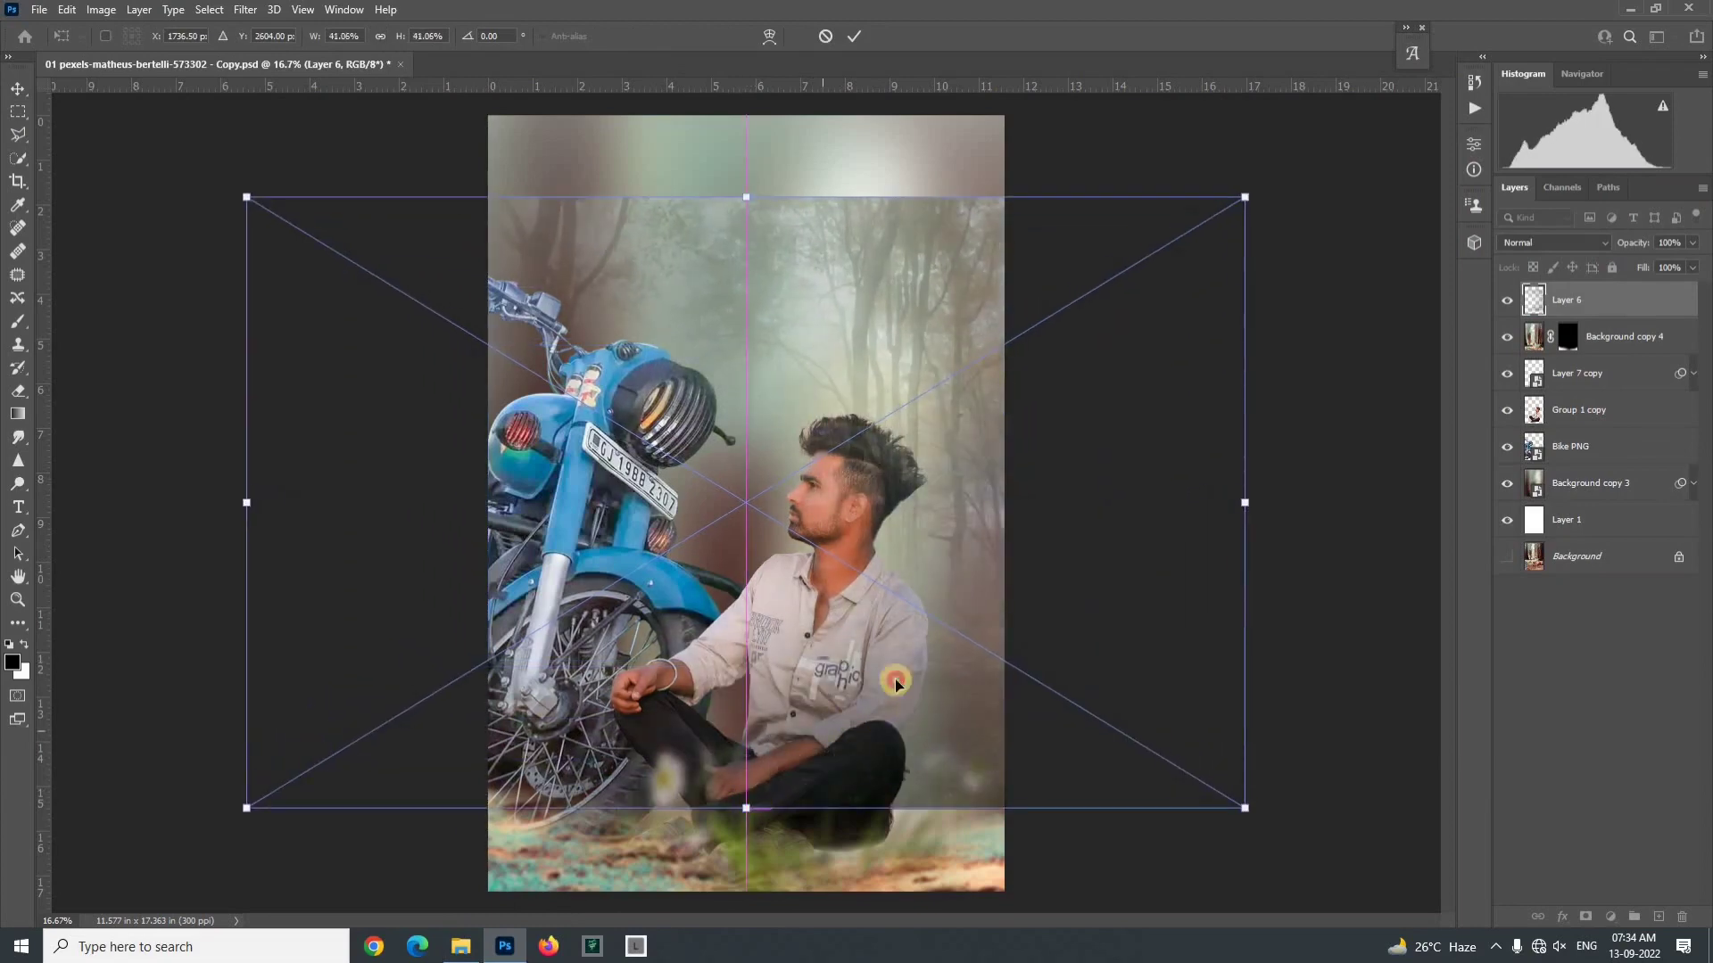
pyautogui.moveTo(896, 686); pyautogui.dragTo(775, 624)
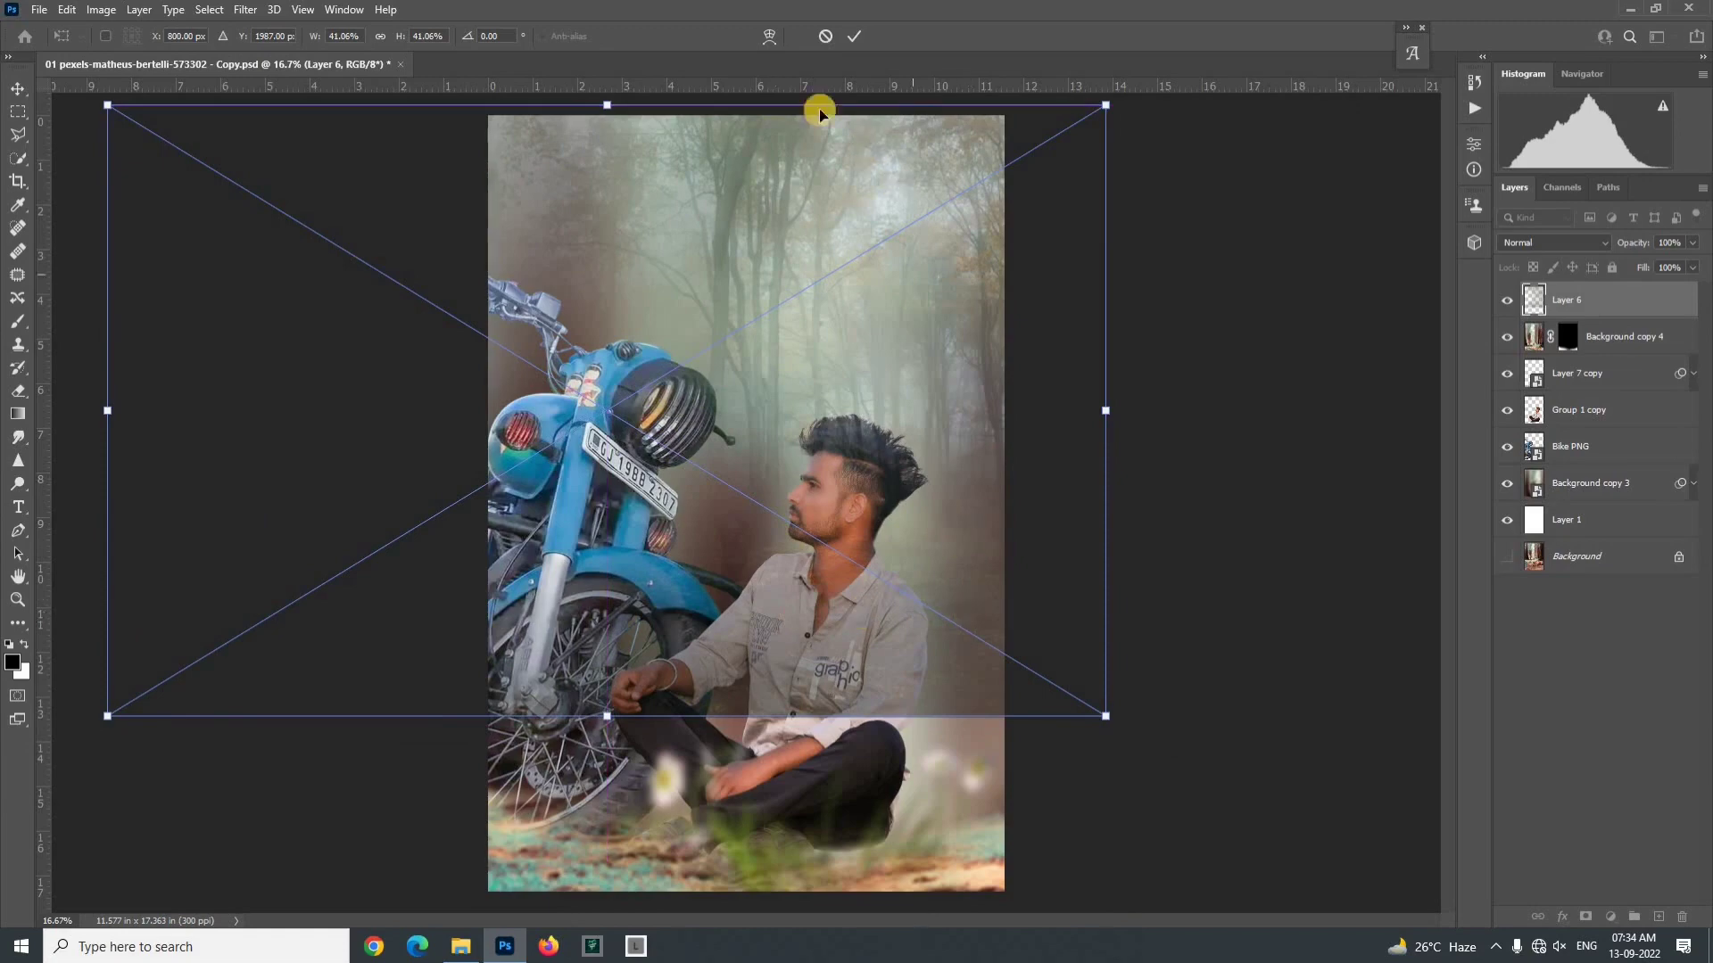
pyautogui.press('Return')
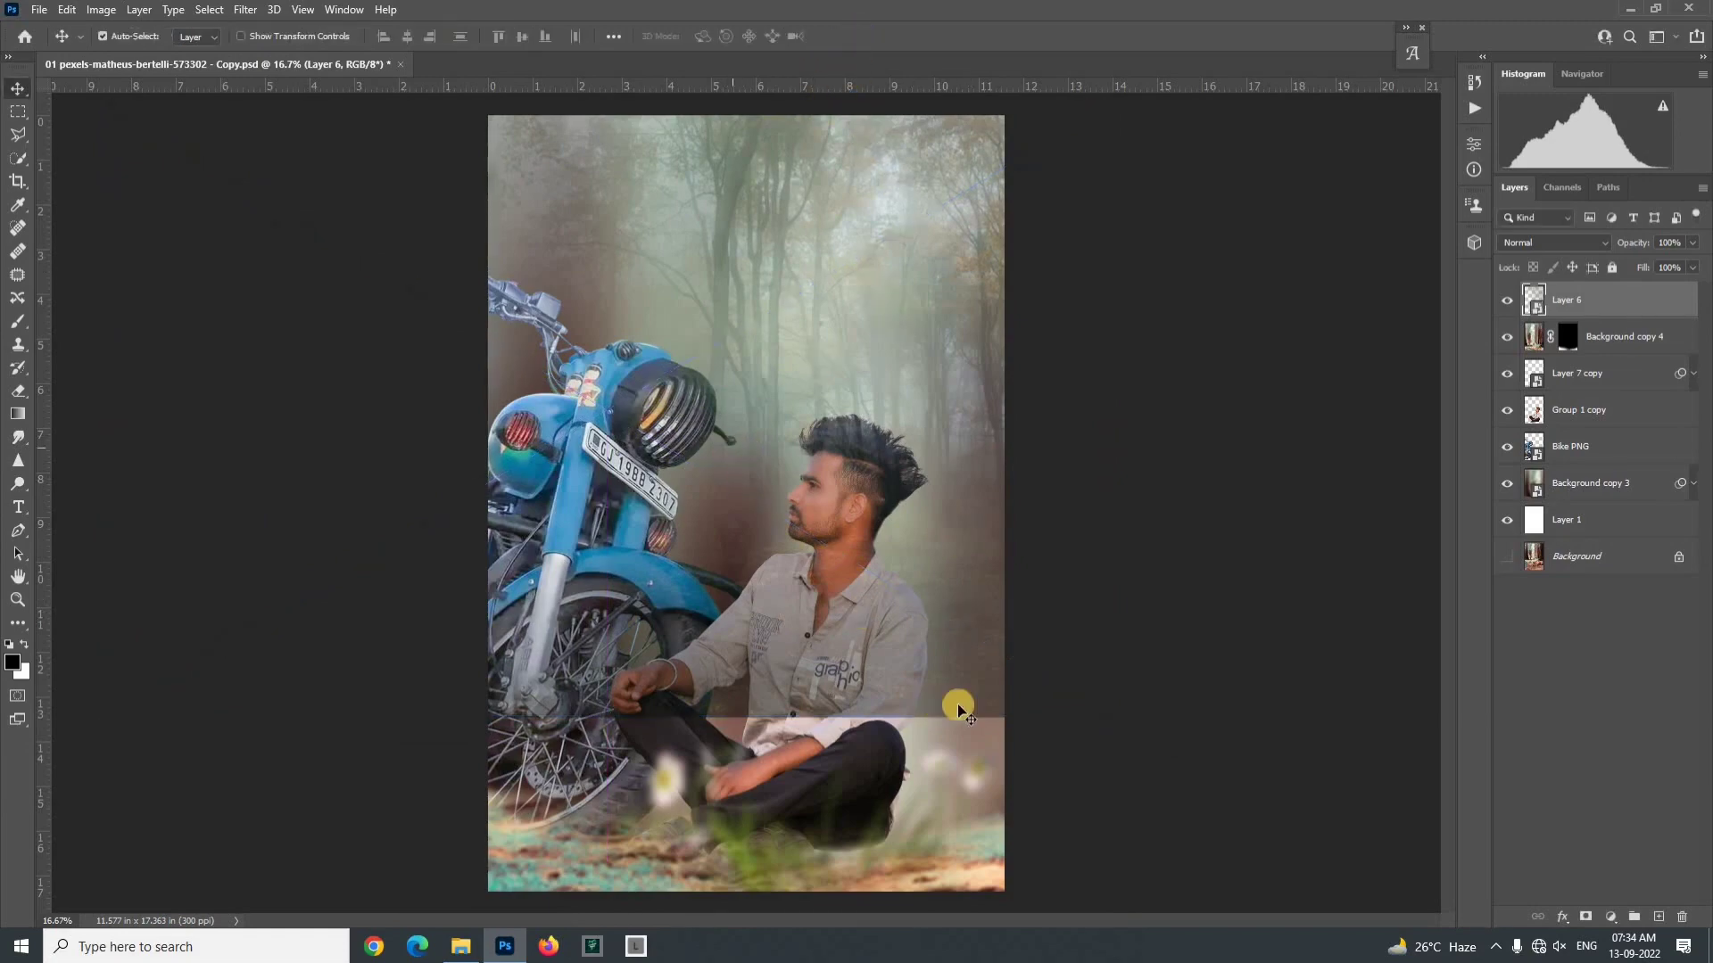
# Step: Rasterize and erase the forest layer's hard lower edge, then move it below Group 1 copy
pyautogui.click(18, 393)
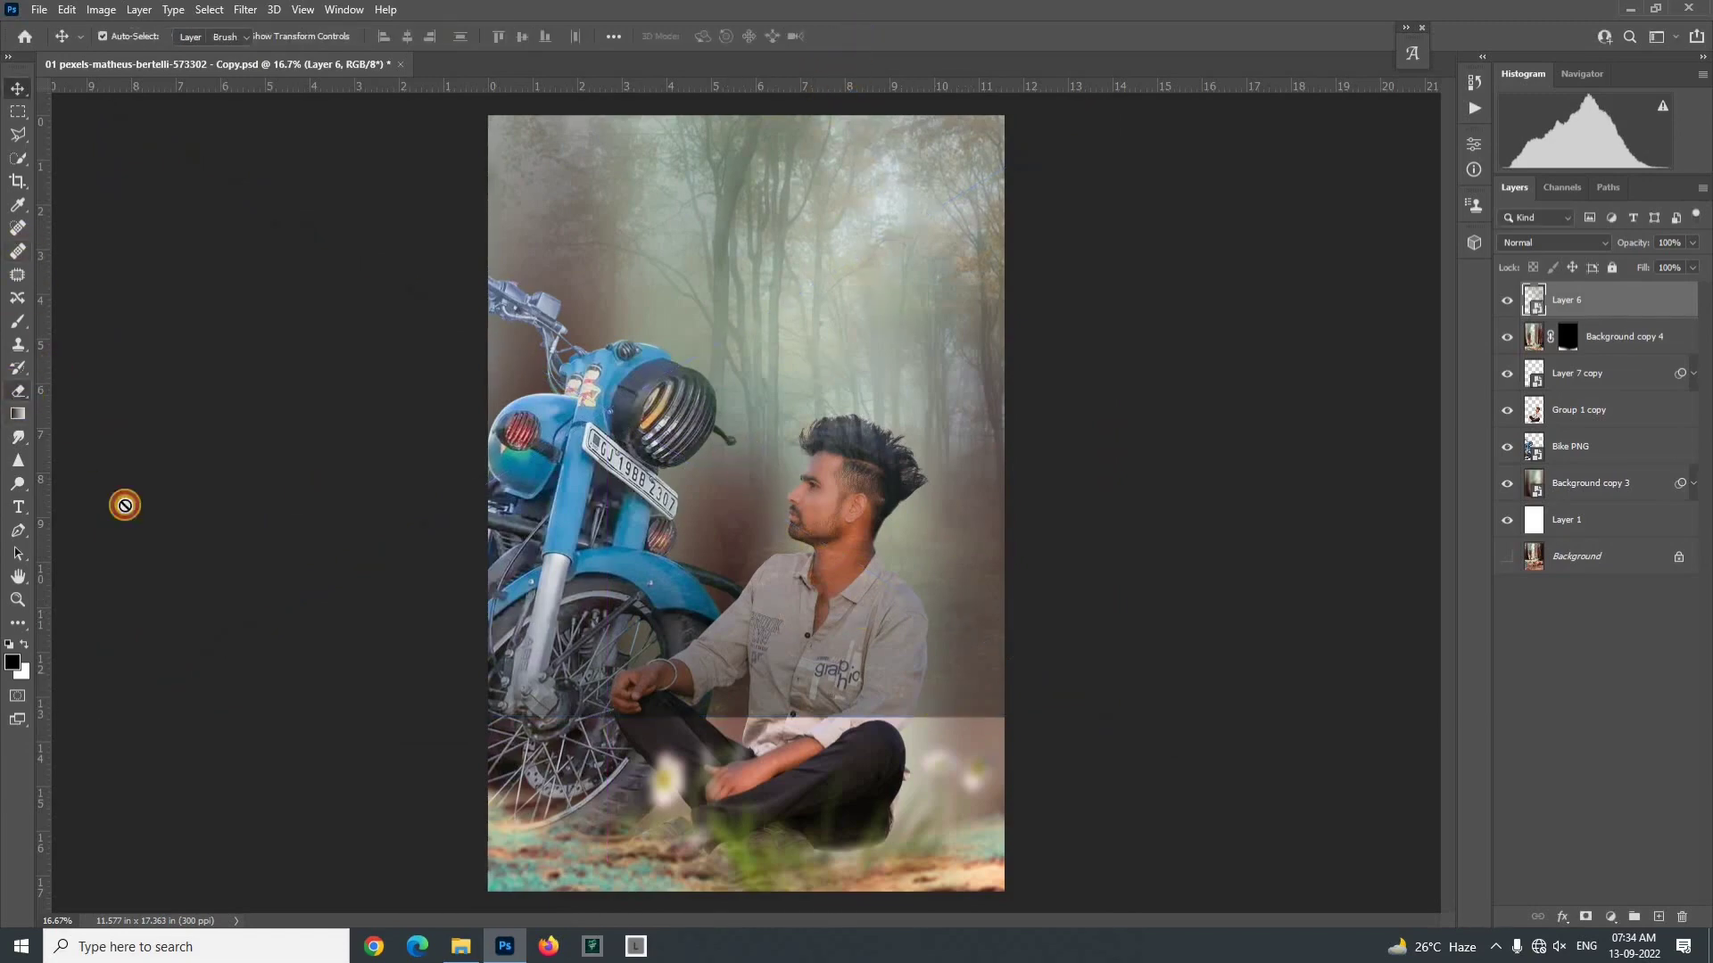
pyautogui.click(699, 697)
pyautogui.click(830, 365)
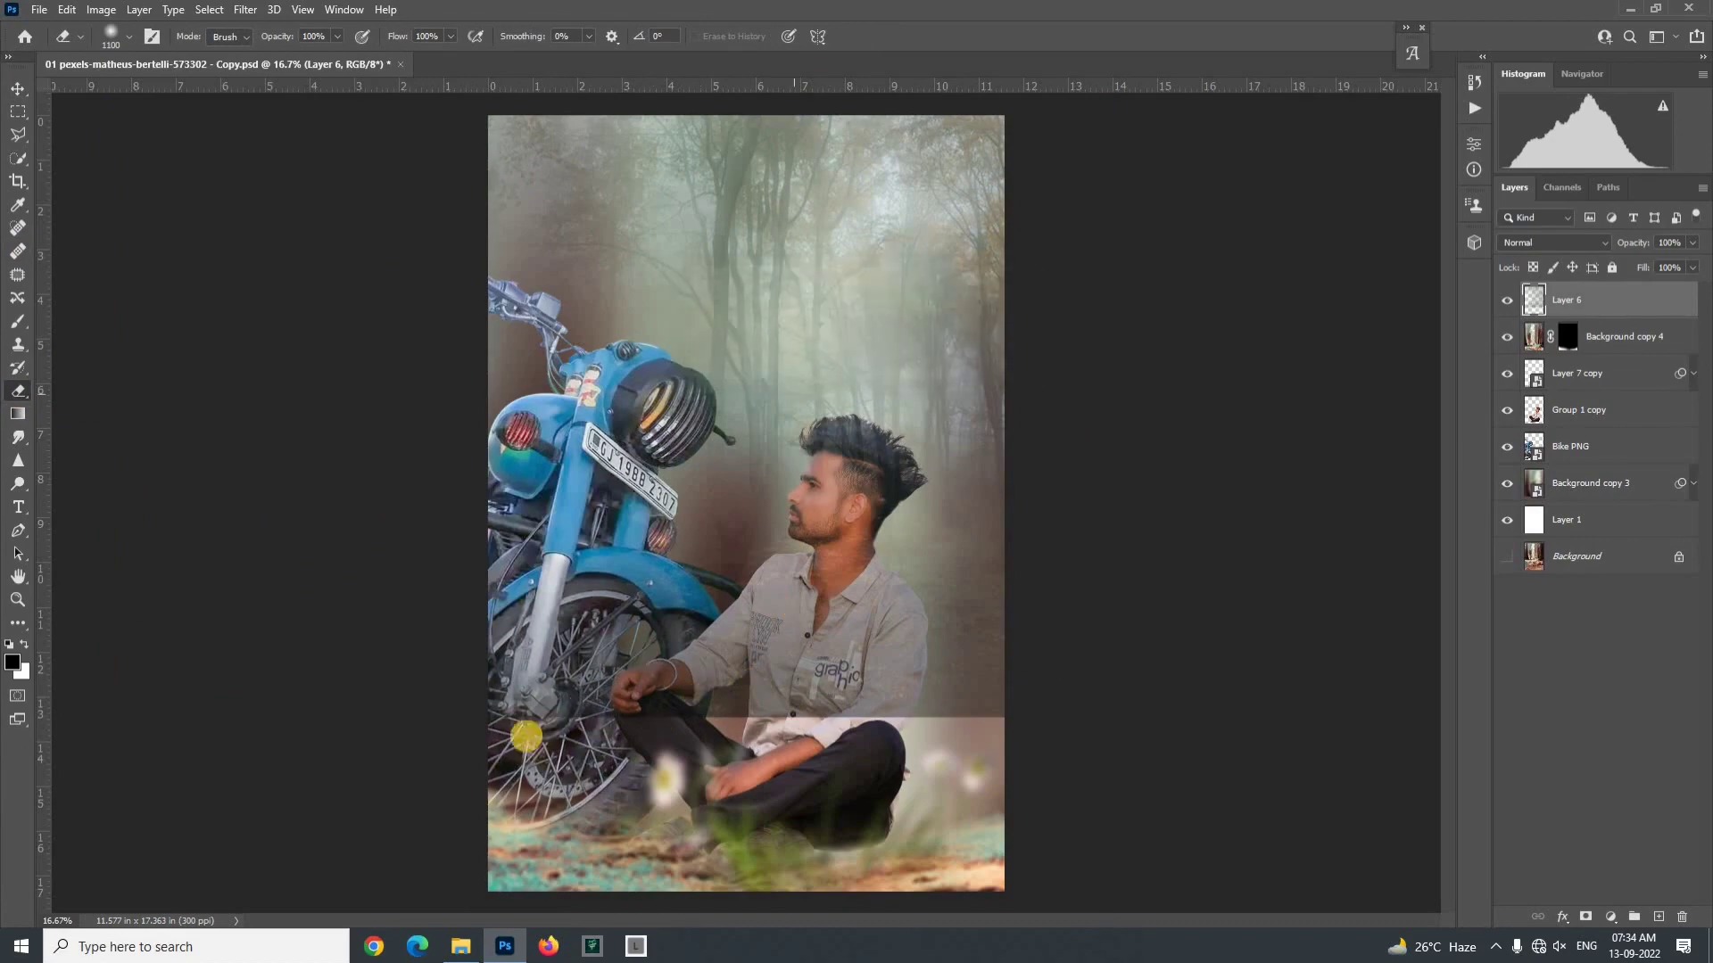
pyautogui.moveTo(734, 731)
pyautogui.mouseDown()
pyautogui.moveTo(1026, 723)
pyautogui.moveTo(1125, 702)
pyautogui.moveTo(1008, 715)
pyautogui.mouseUp()
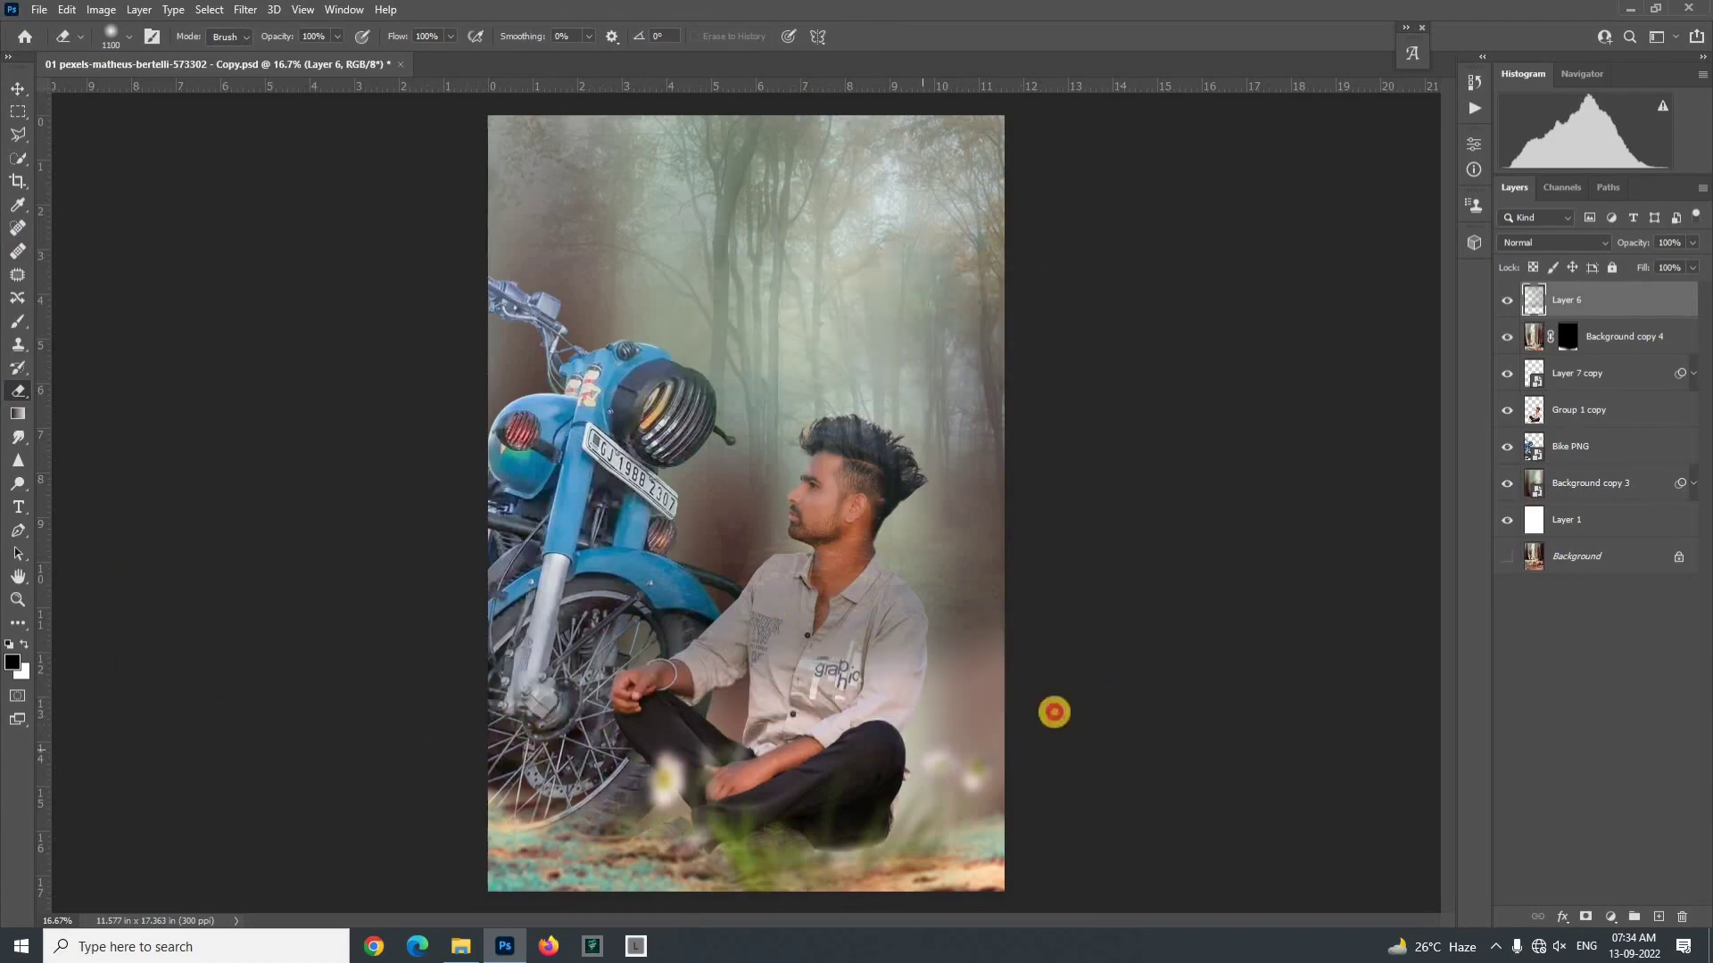
pyautogui.click(17, 89)
pyautogui.moveTo(1613, 327); pyautogui.dragTo(1597, 421)
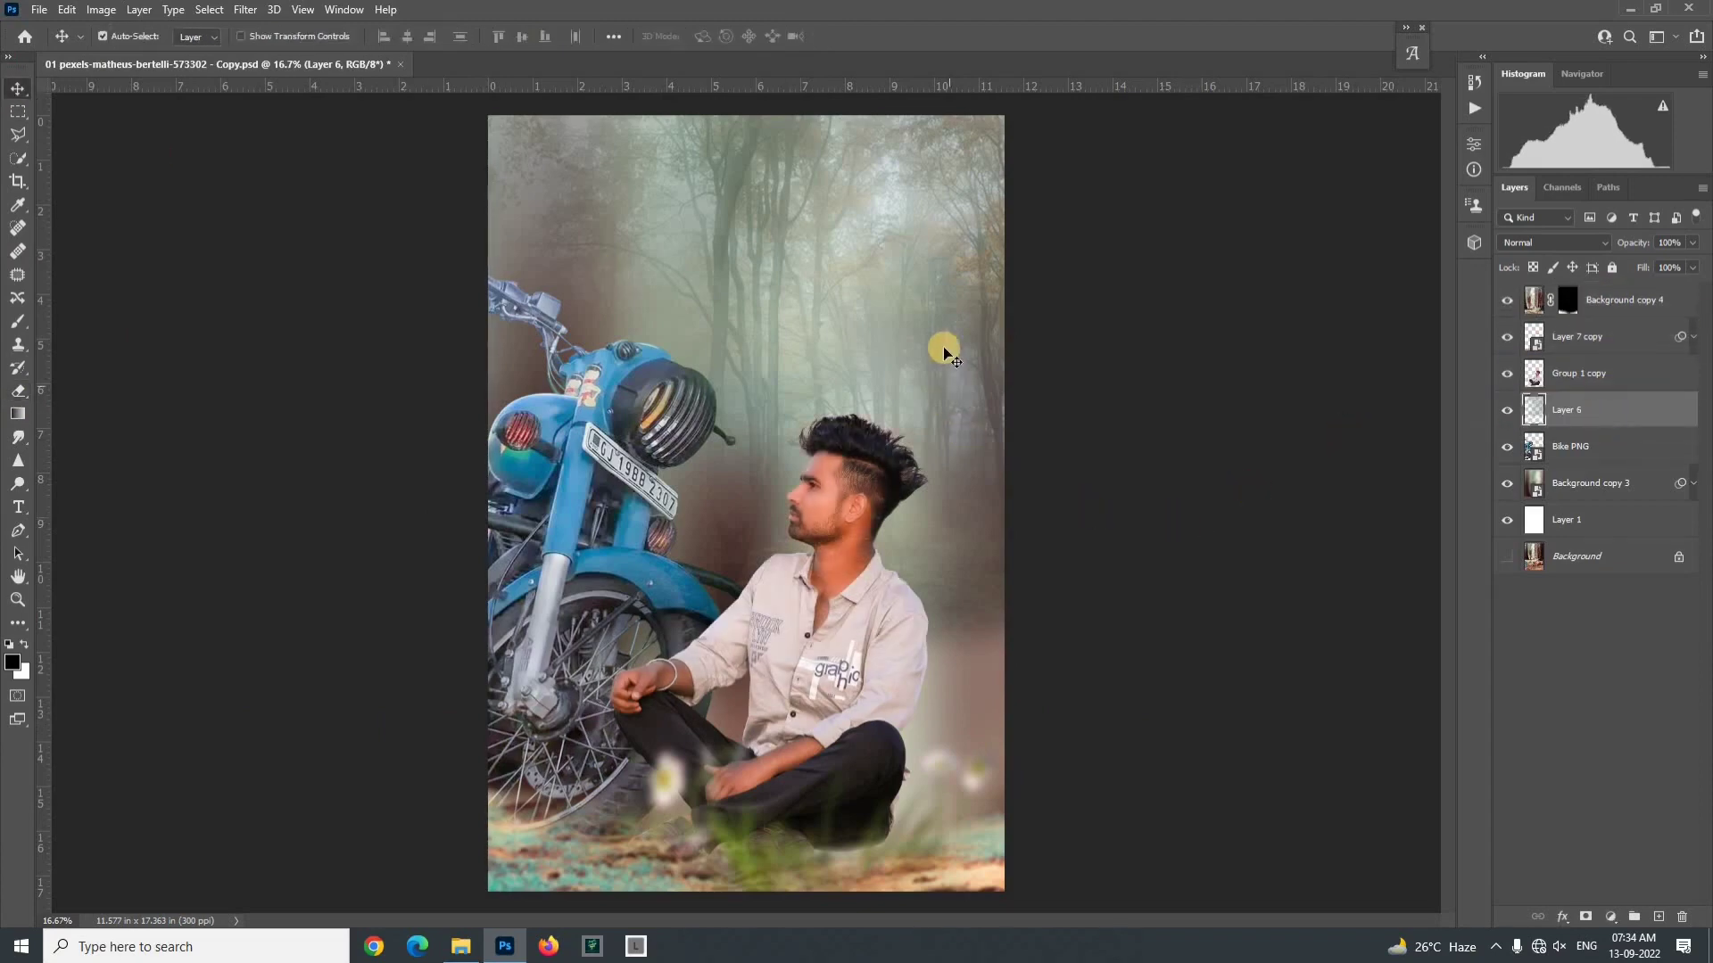
# Step: Apply a Gaussian Blur with radius 50 to the forest layer
pyautogui.click(245, 10)
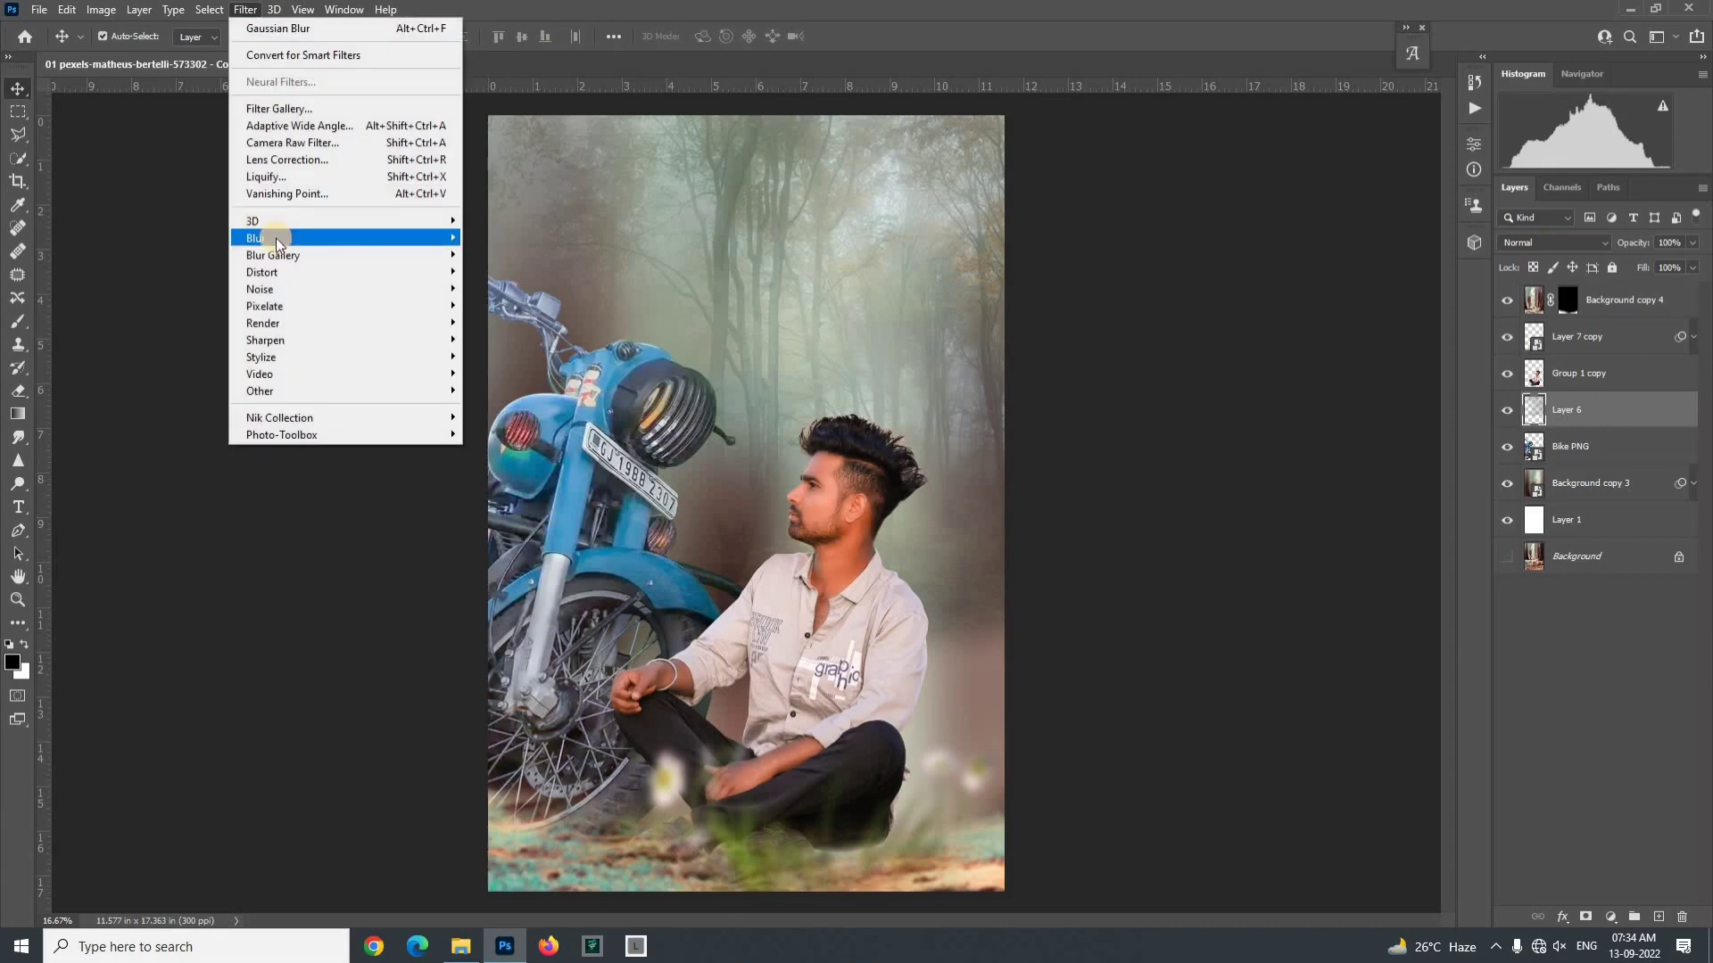
pyautogui.moveTo(276, 239)
pyautogui.click(505, 305)
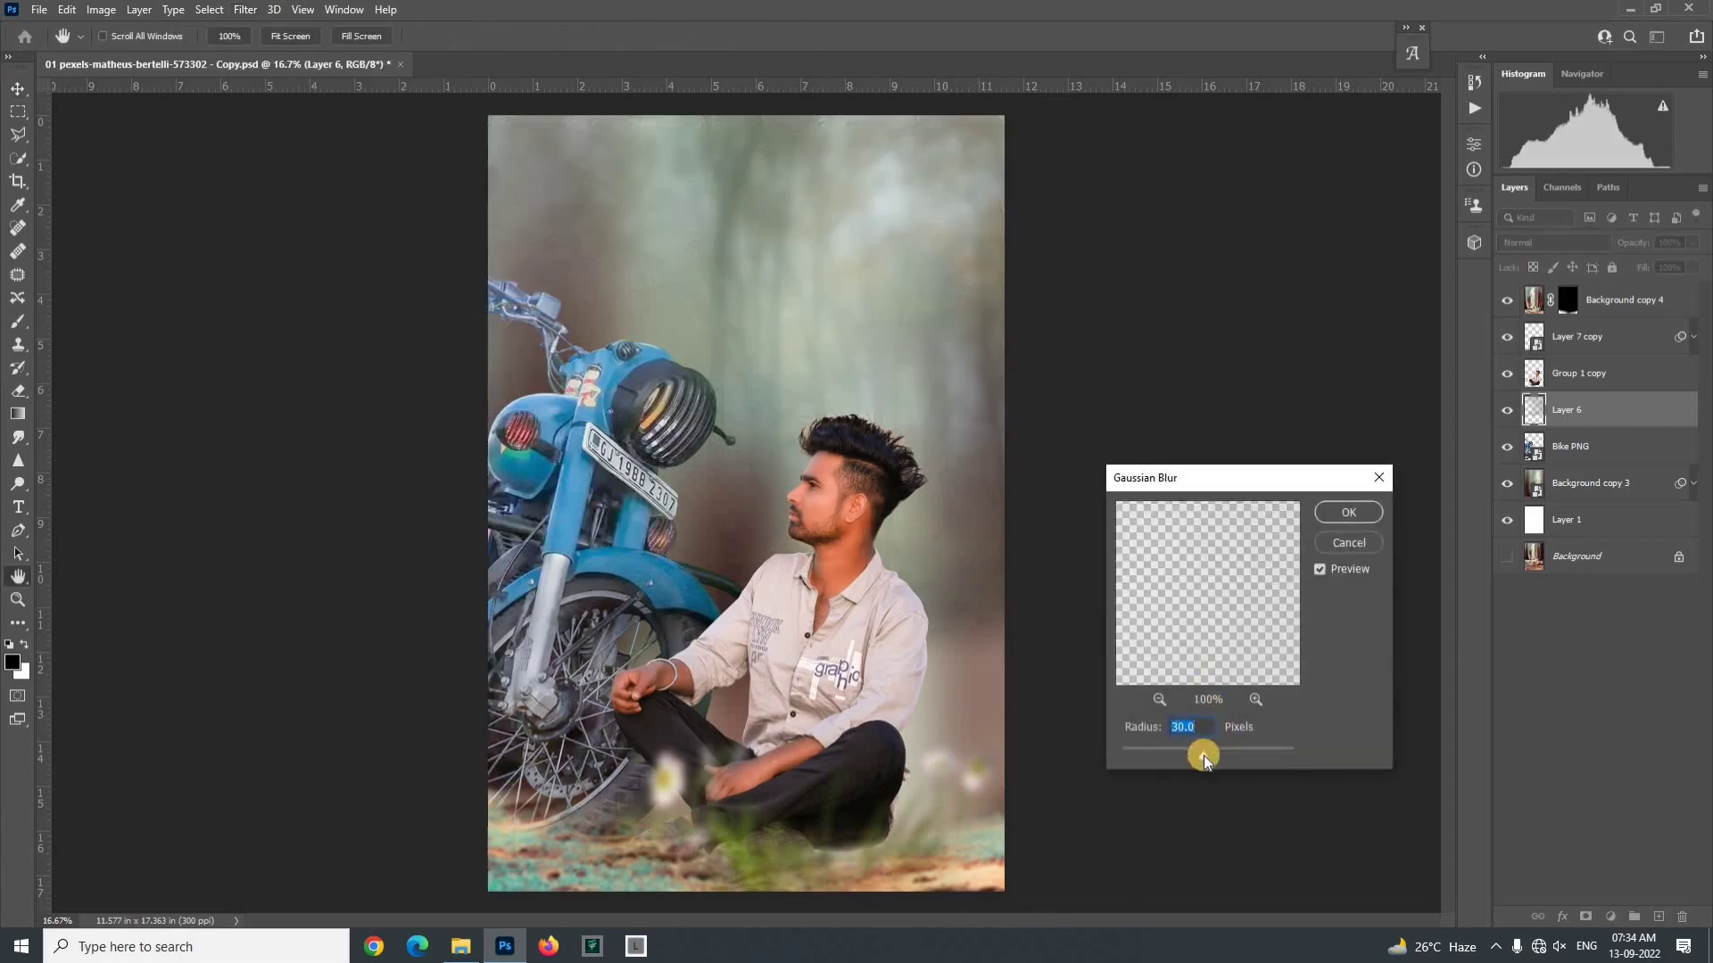
pyautogui.moveTo(1208, 757); pyautogui.dragTo(1212, 758)
pyautogui.write('50')
pyautogui.click(1347, 514)
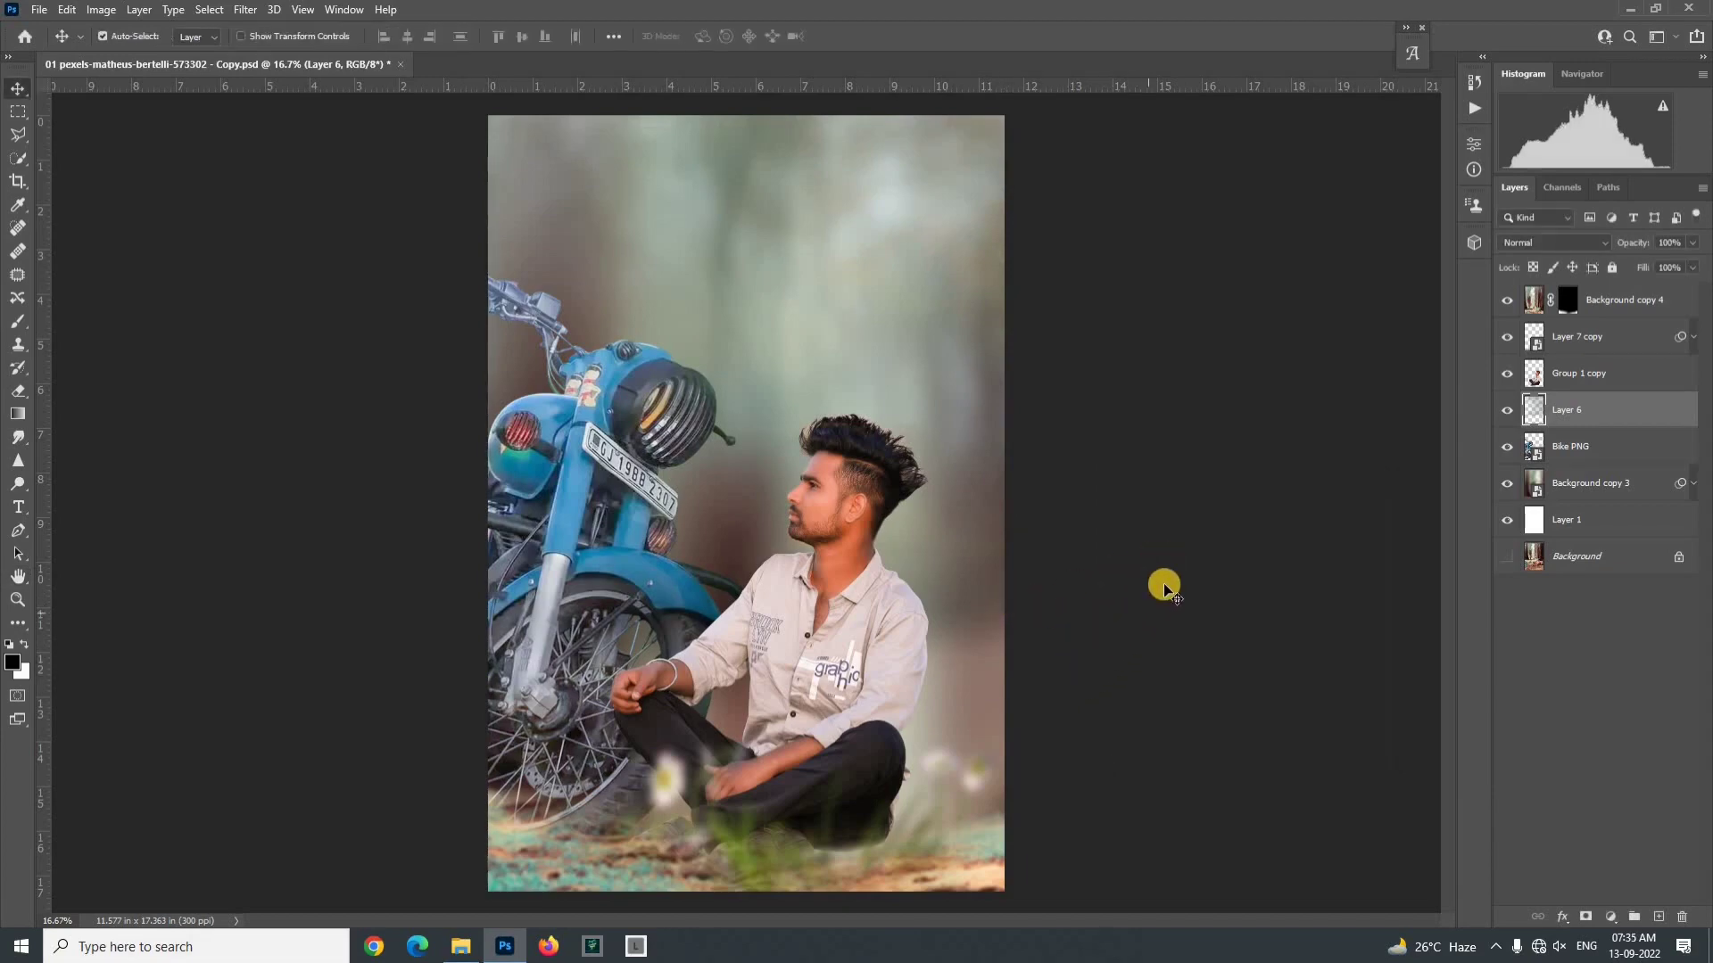
# Step: Drag the Layer 9 wooden fence image from File Explorer into the document
pyautogui.click(1136, 574)
pyautogui.click(463, 945)
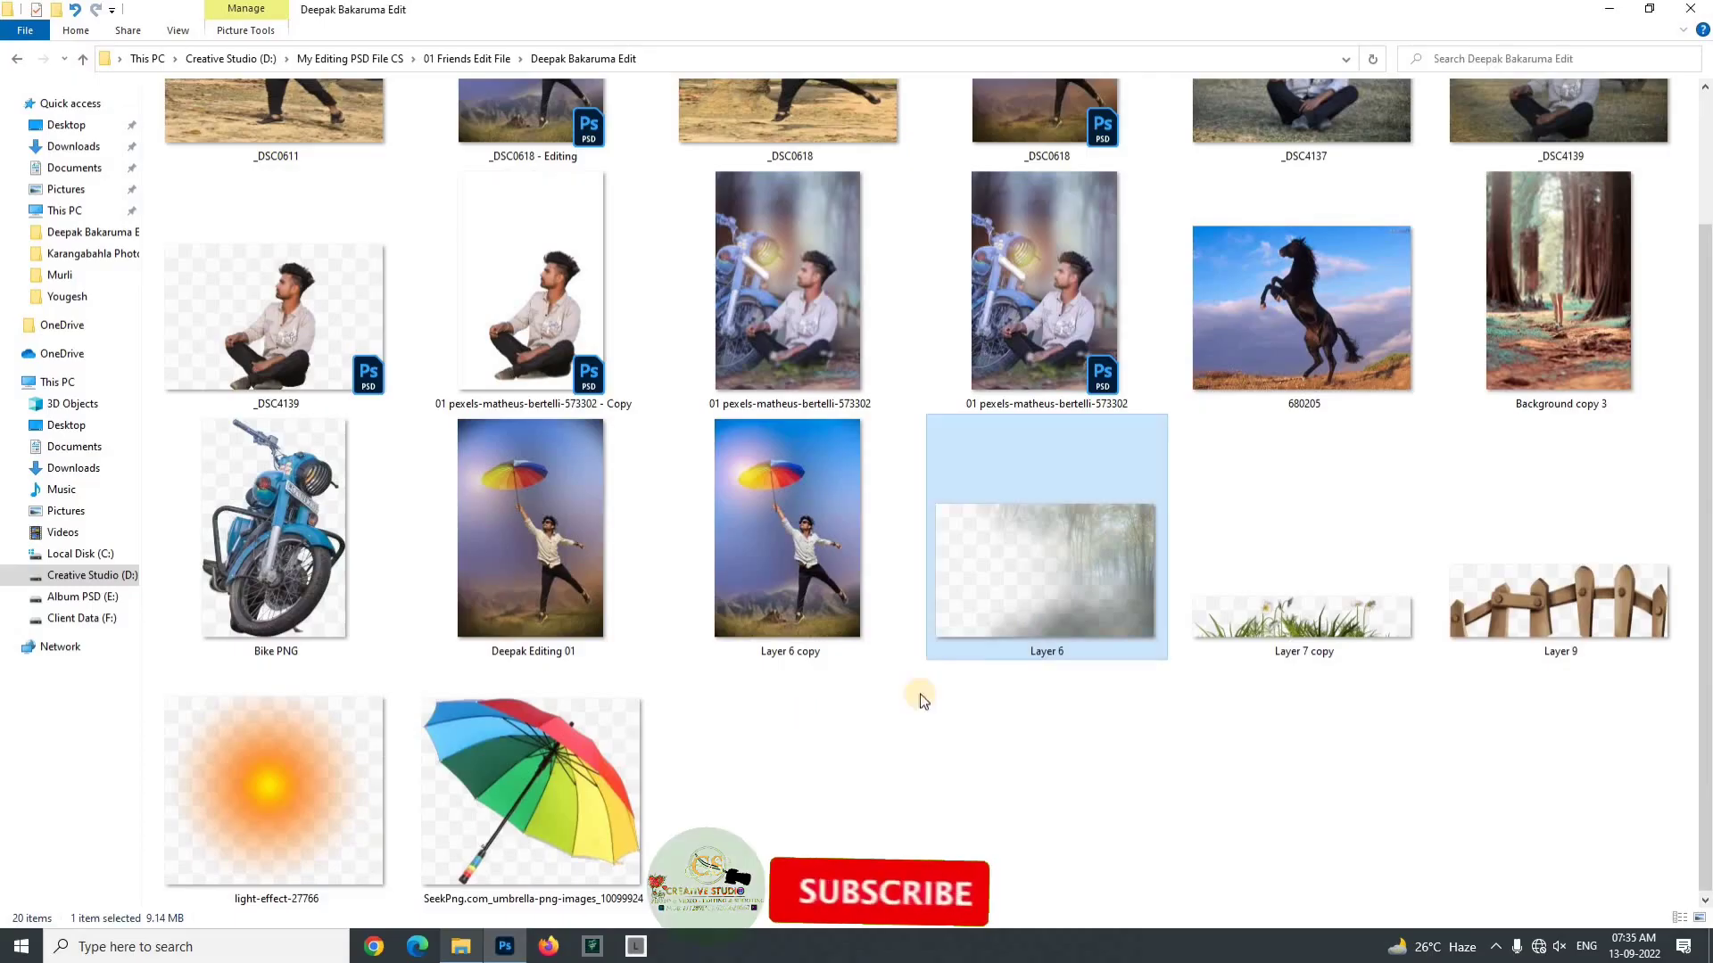
pyautogui.moveTo(1557, 607); pyautogui.dragTo(896, 406)
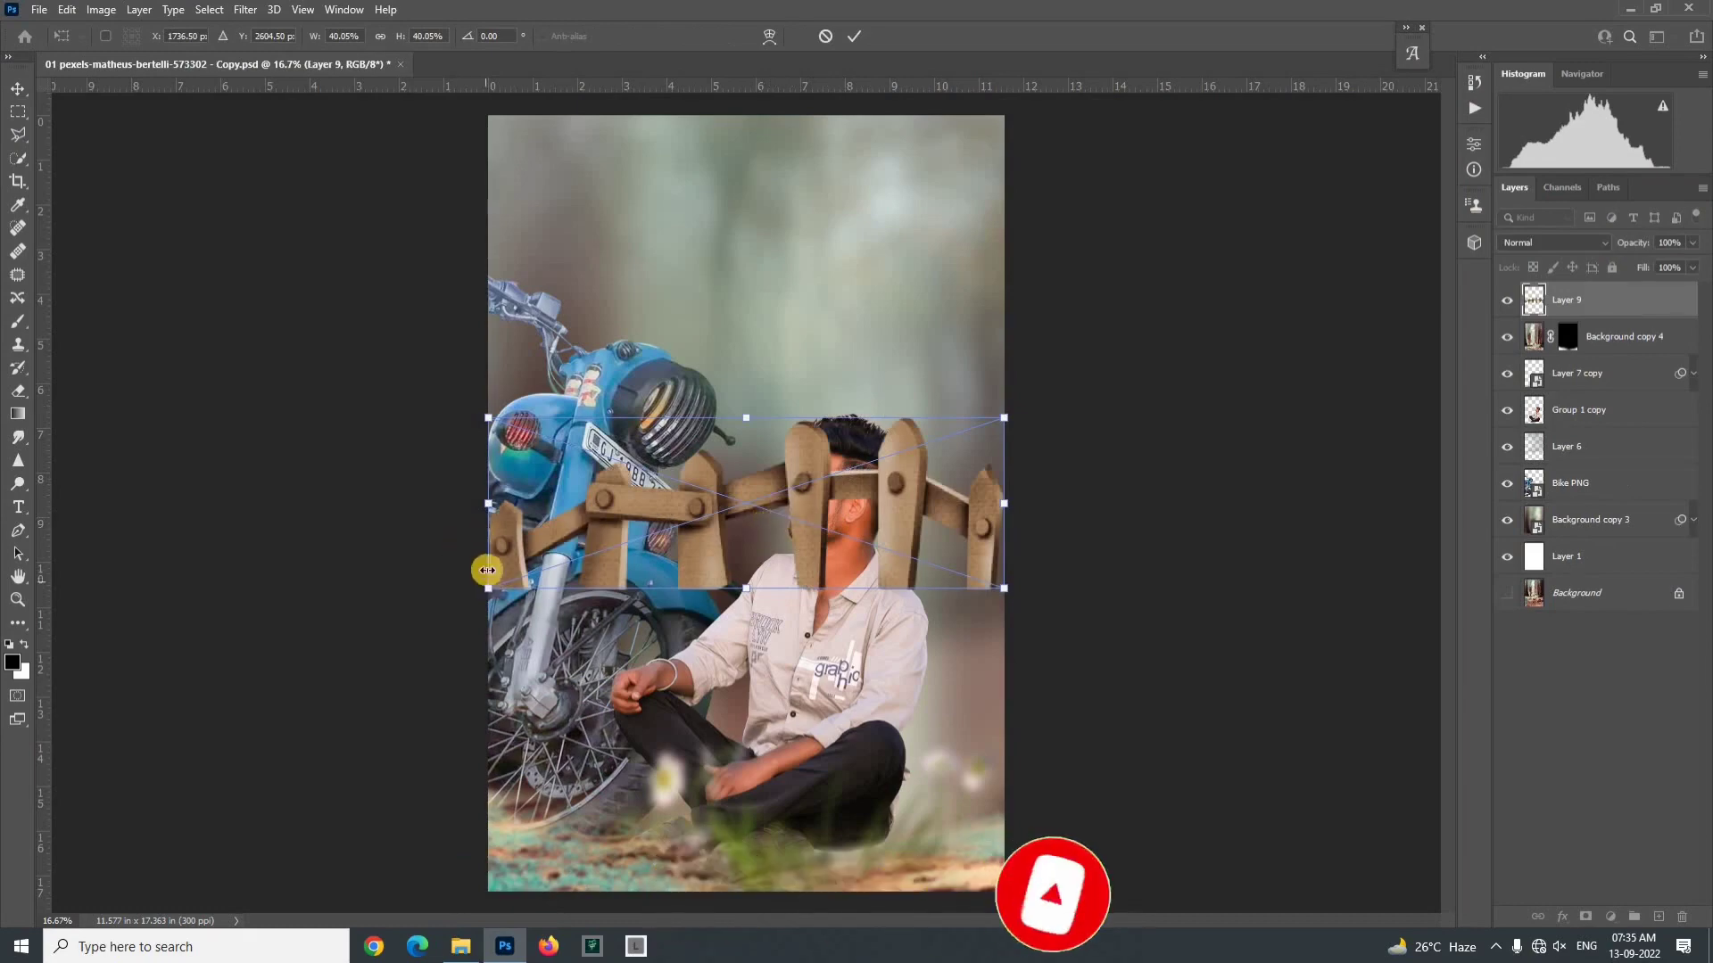
# Step: Shrink the fence to about a quarter size at the right edge and place it behind the man
pyautogui.moveTo(567, 564); pyautogui.dragTo(821, 624)
pyautogui.click(847, 39)
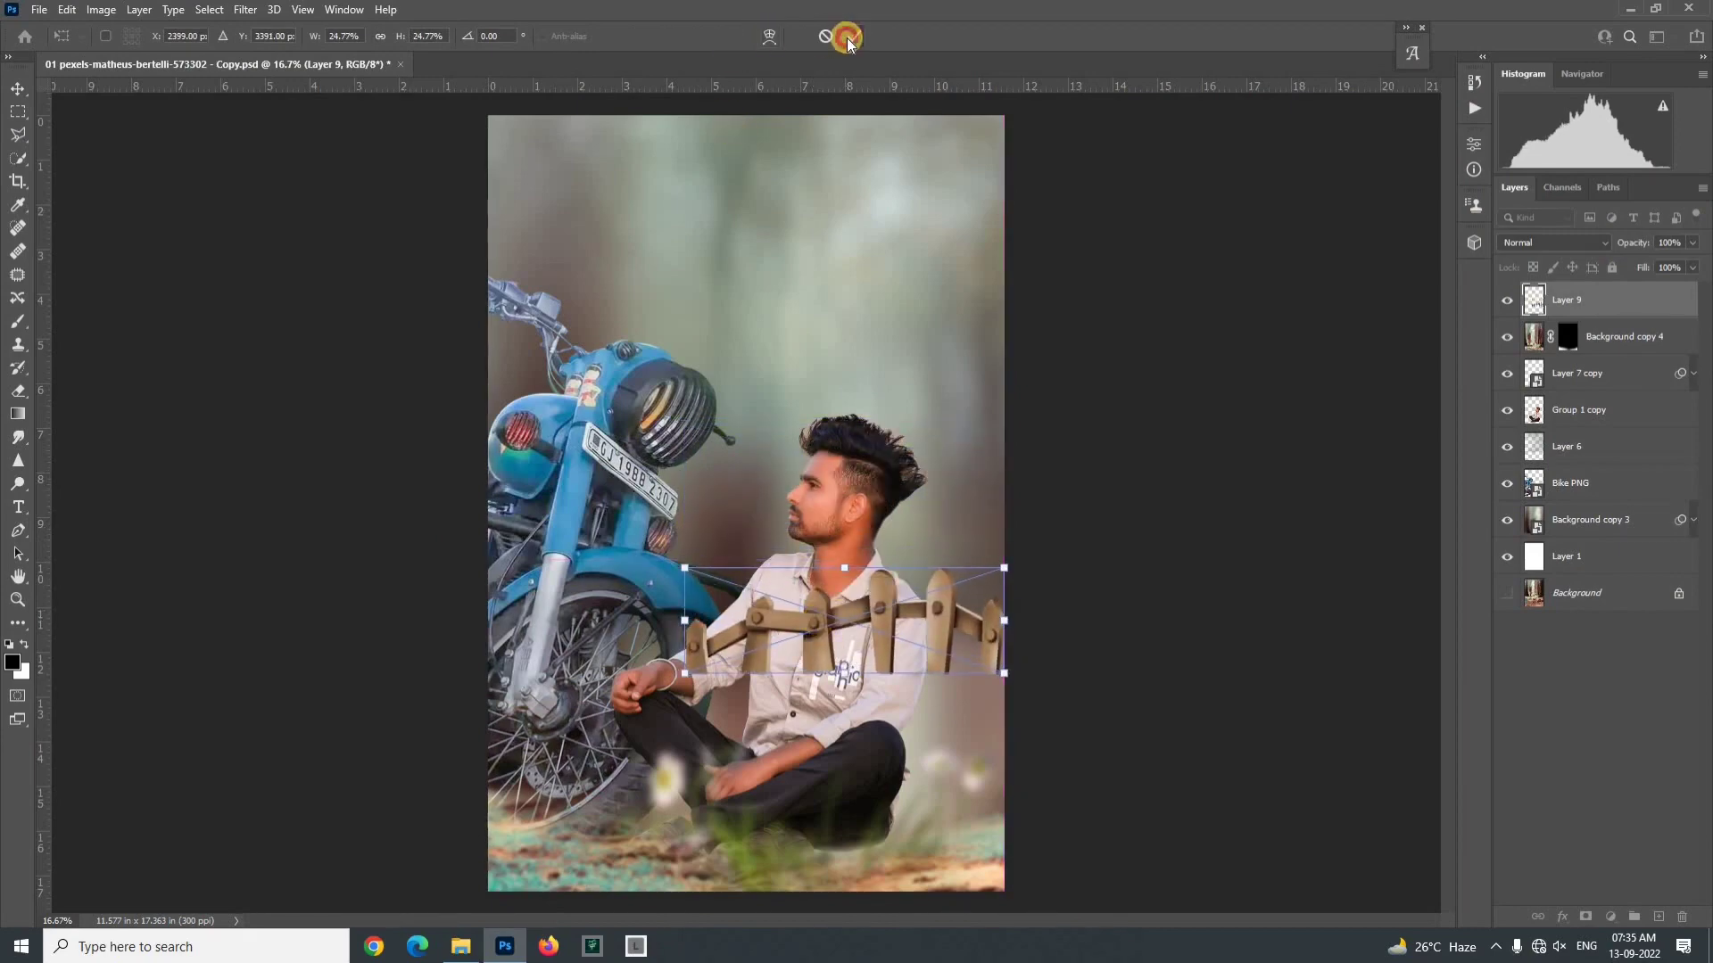
pyautogui.moveTo(1573, 437); pyautogui.dragTo(1594, 490)
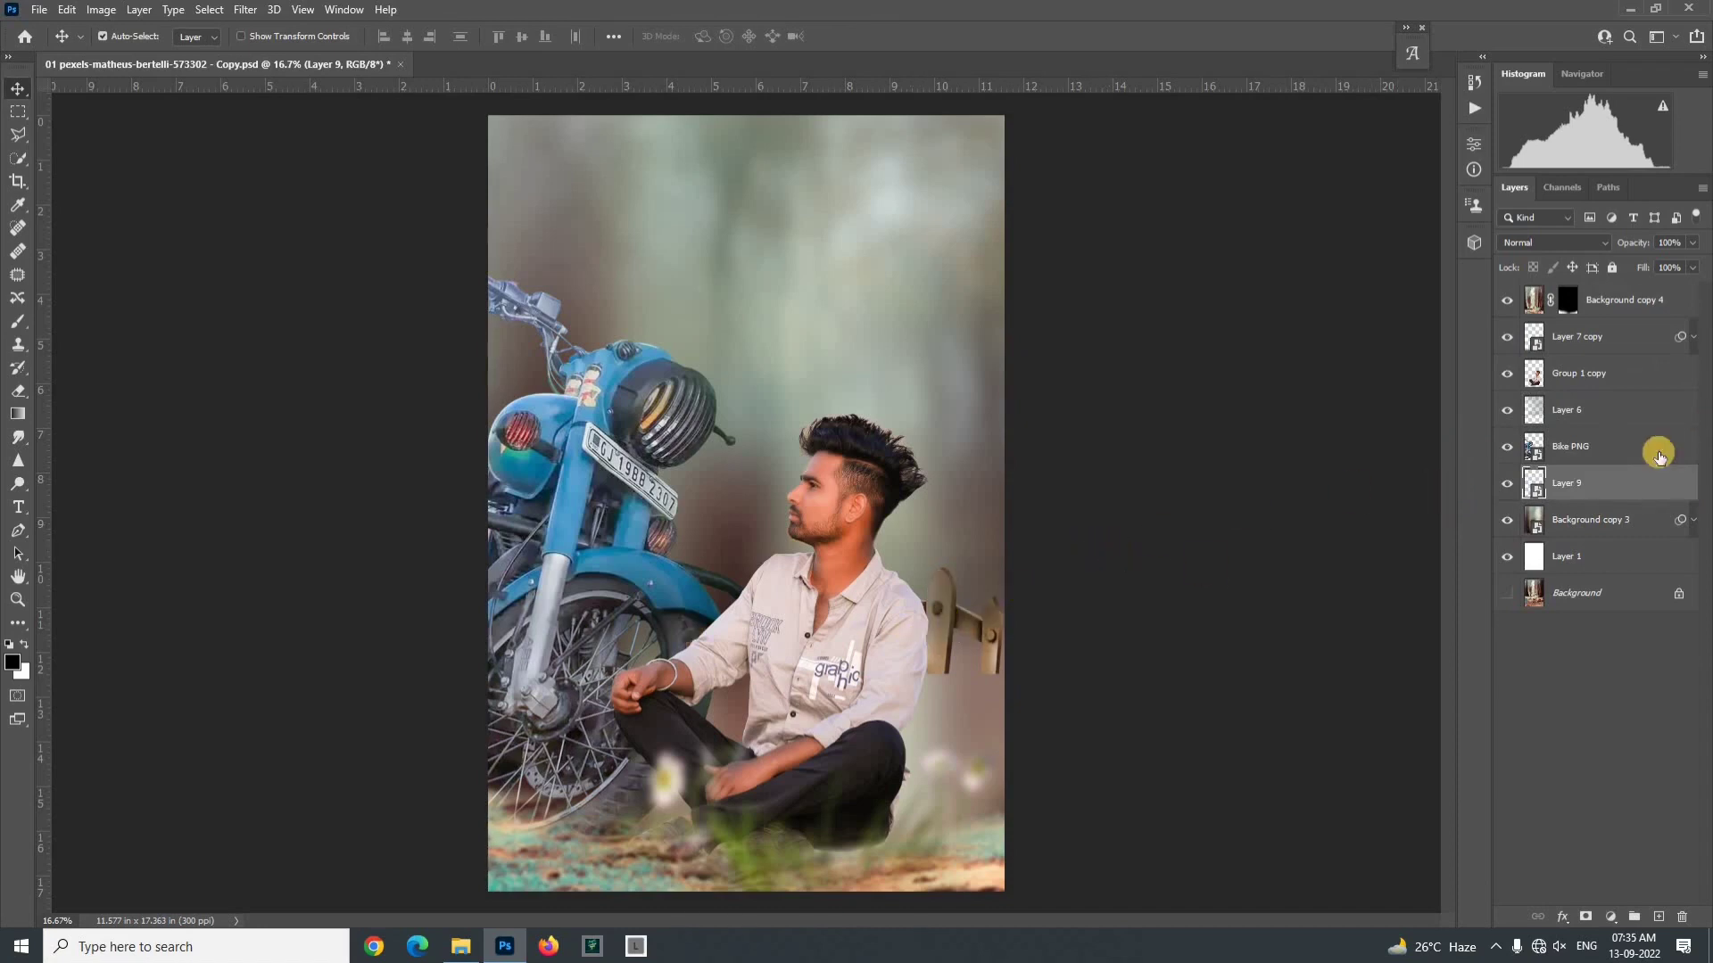
# Step: Move the forest haze Layer 6 below the fence, then select Layer 9
pyautogui.click(1578, 410)
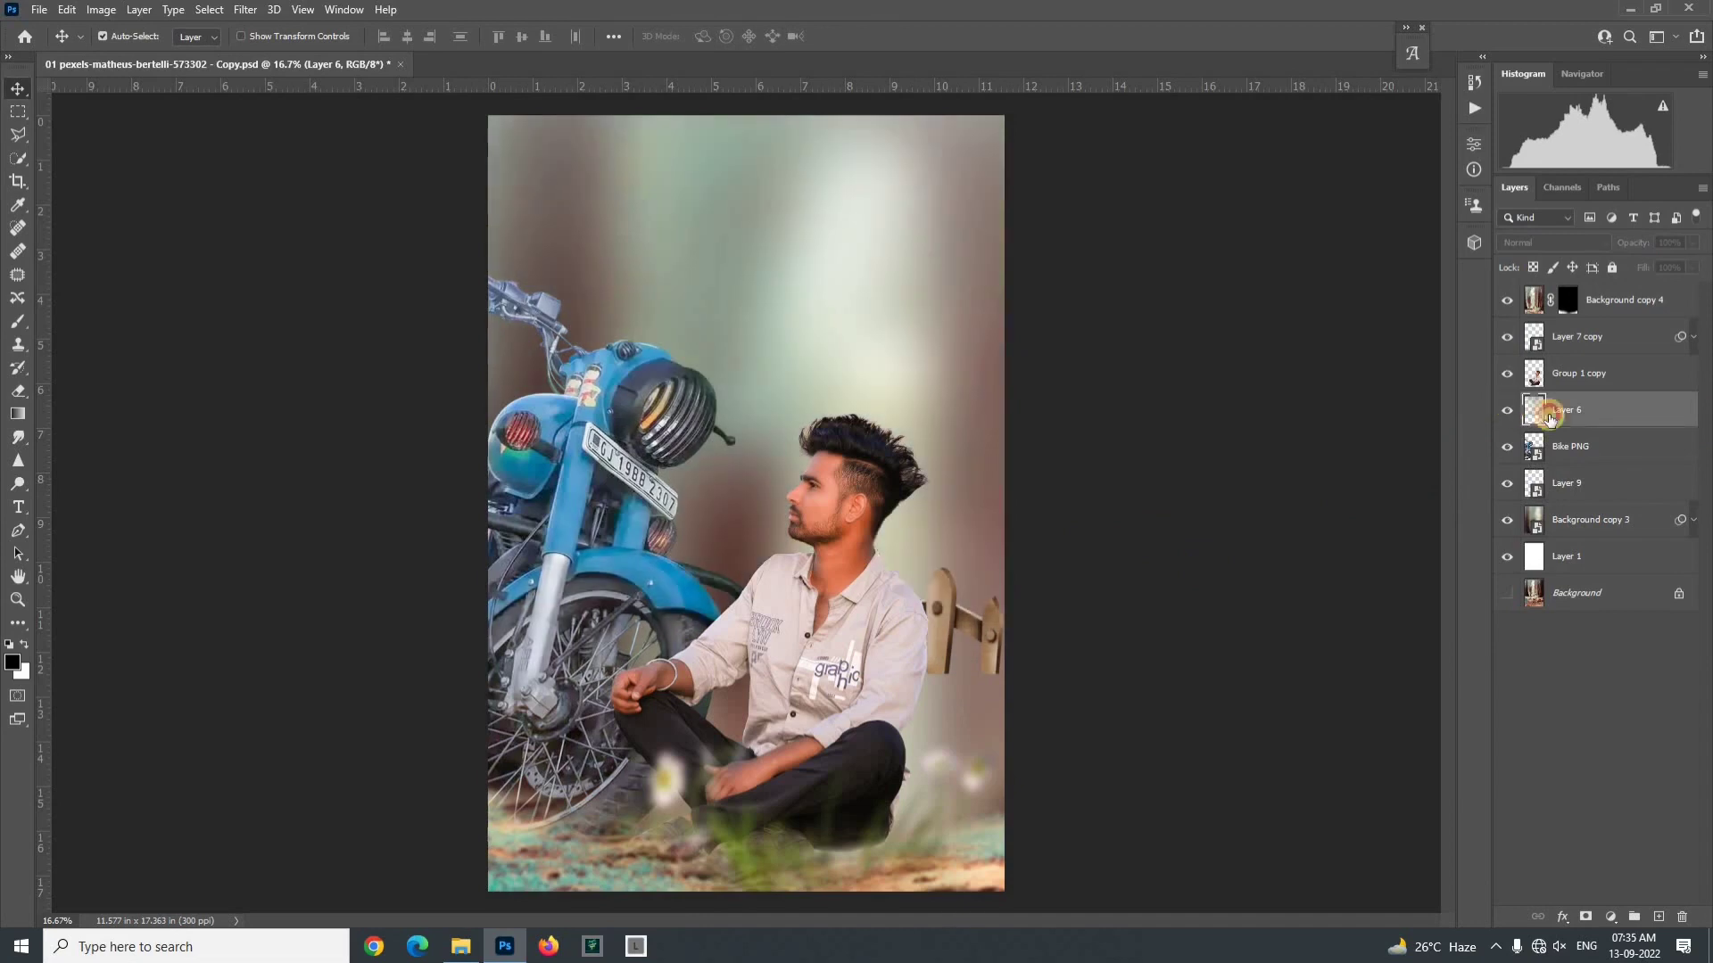
pyautogui.moveTo(1575, 419); pyautogui.dragTo(1580, 493)
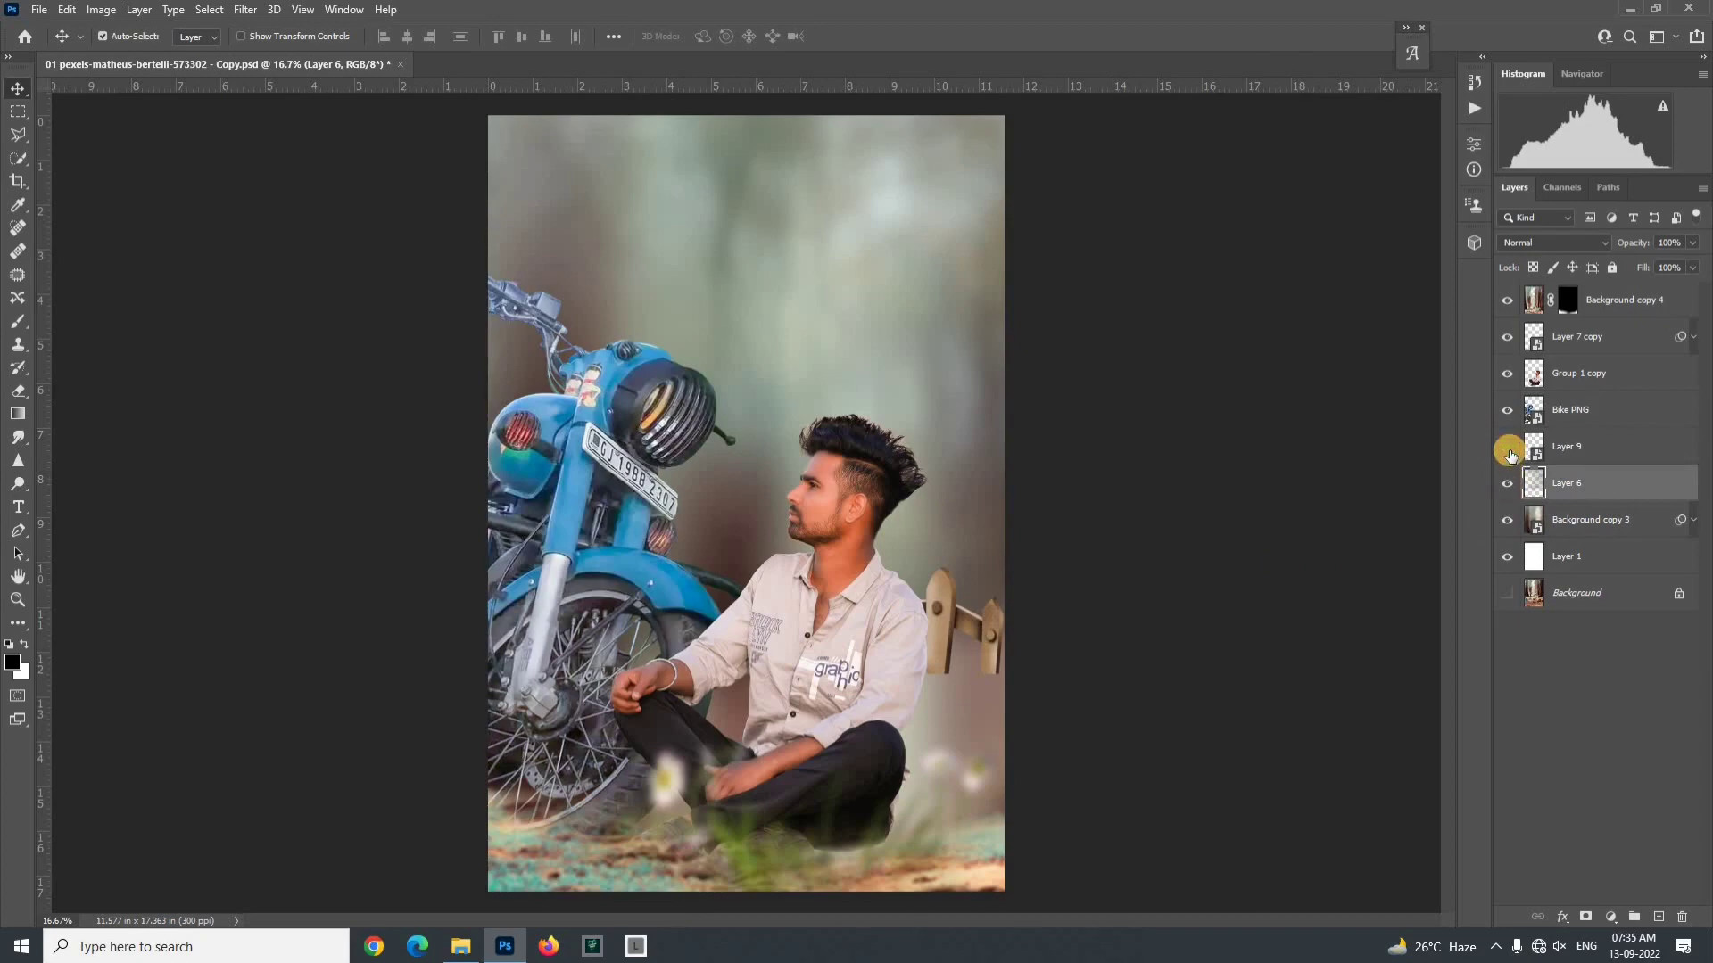
pyautogui.click(1559, 451)
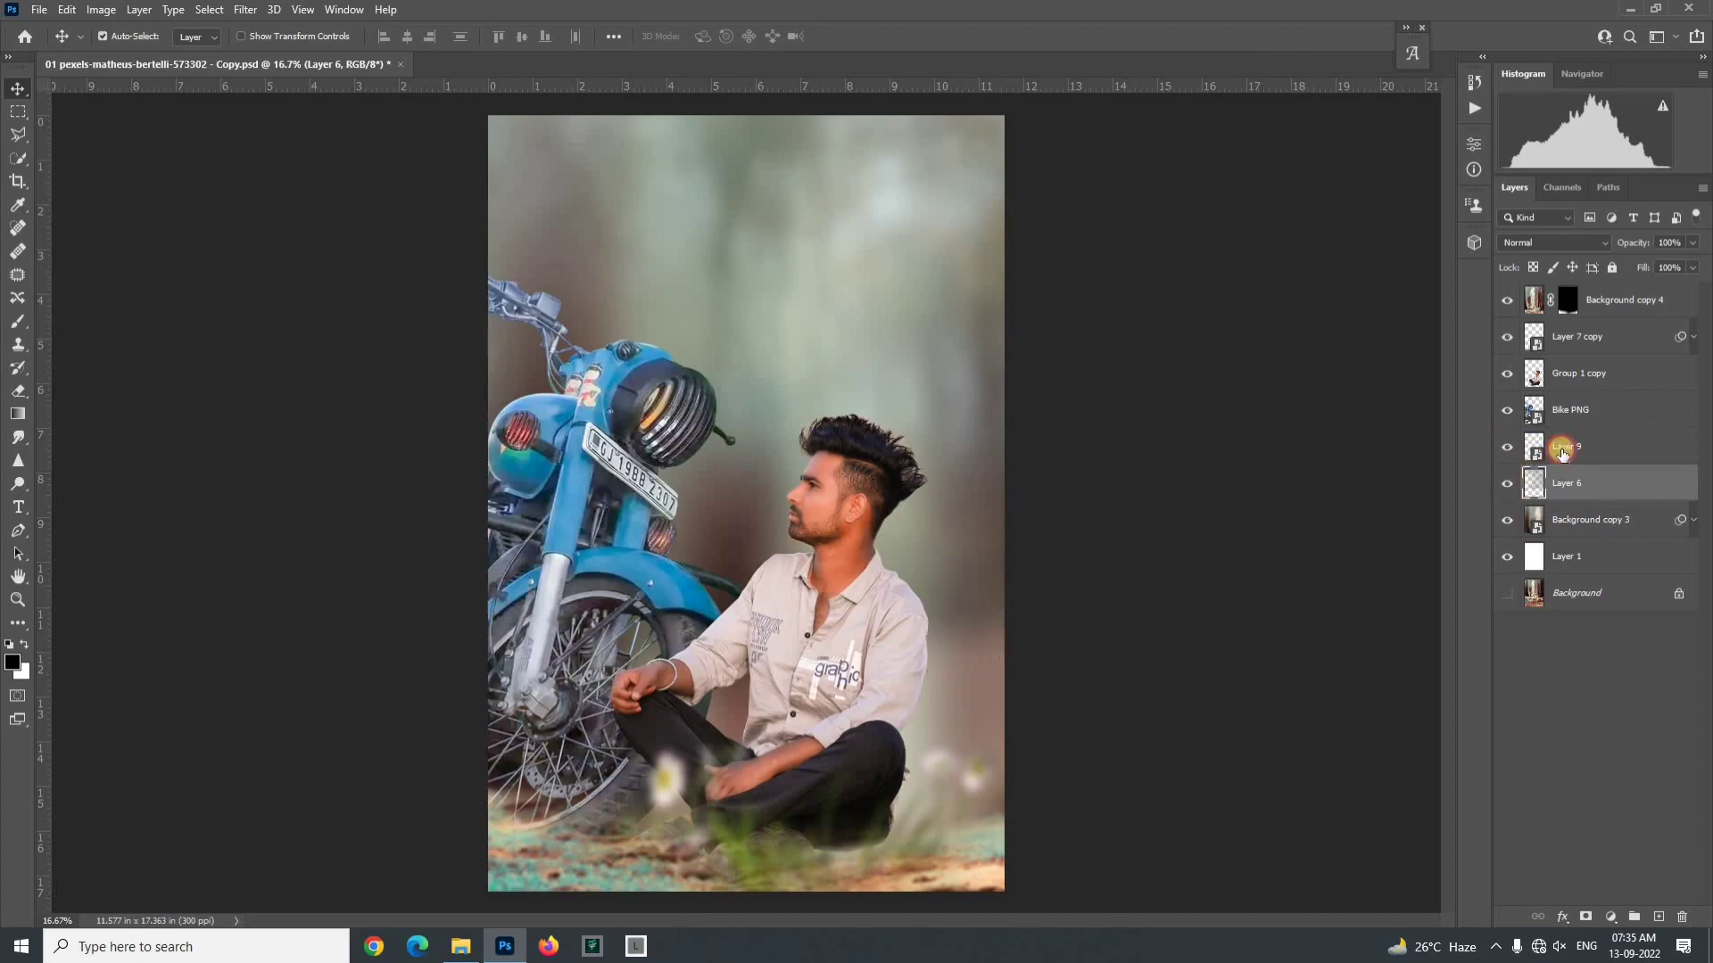
# Step: Blur the fence with a 29.1-pixel Gaussian Blur
pyautogui.click(249, 10)
pyautogui.moveTo(285, 239)
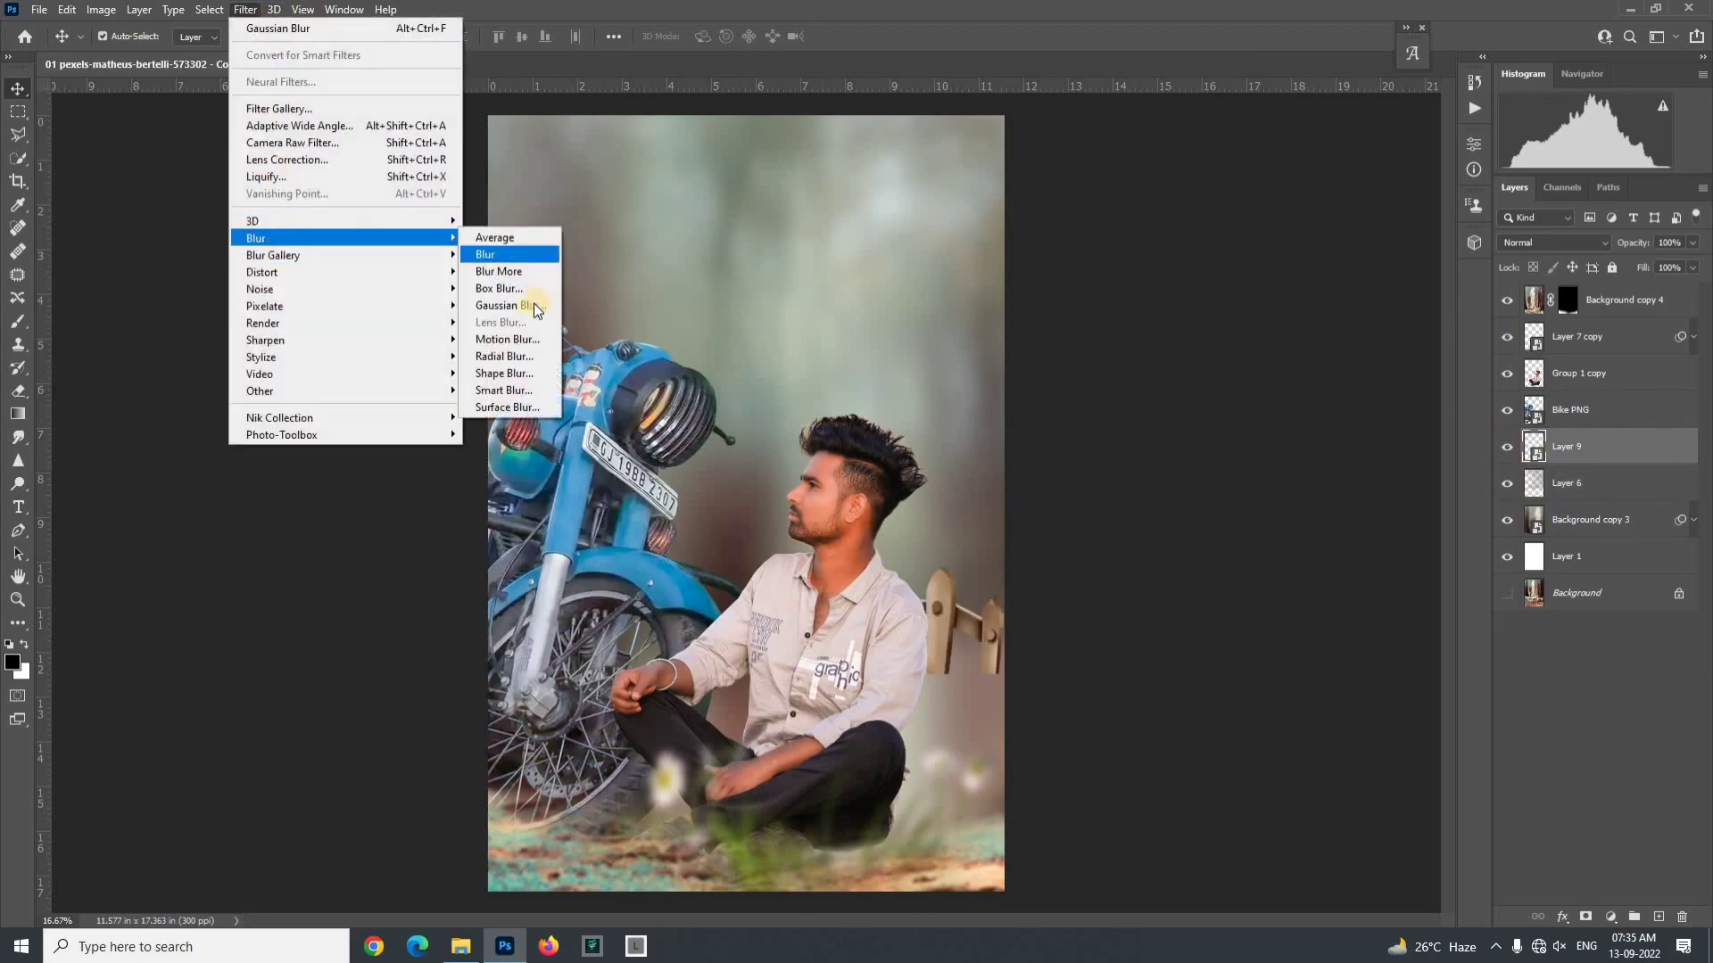
pyautogui.click(535, 307)
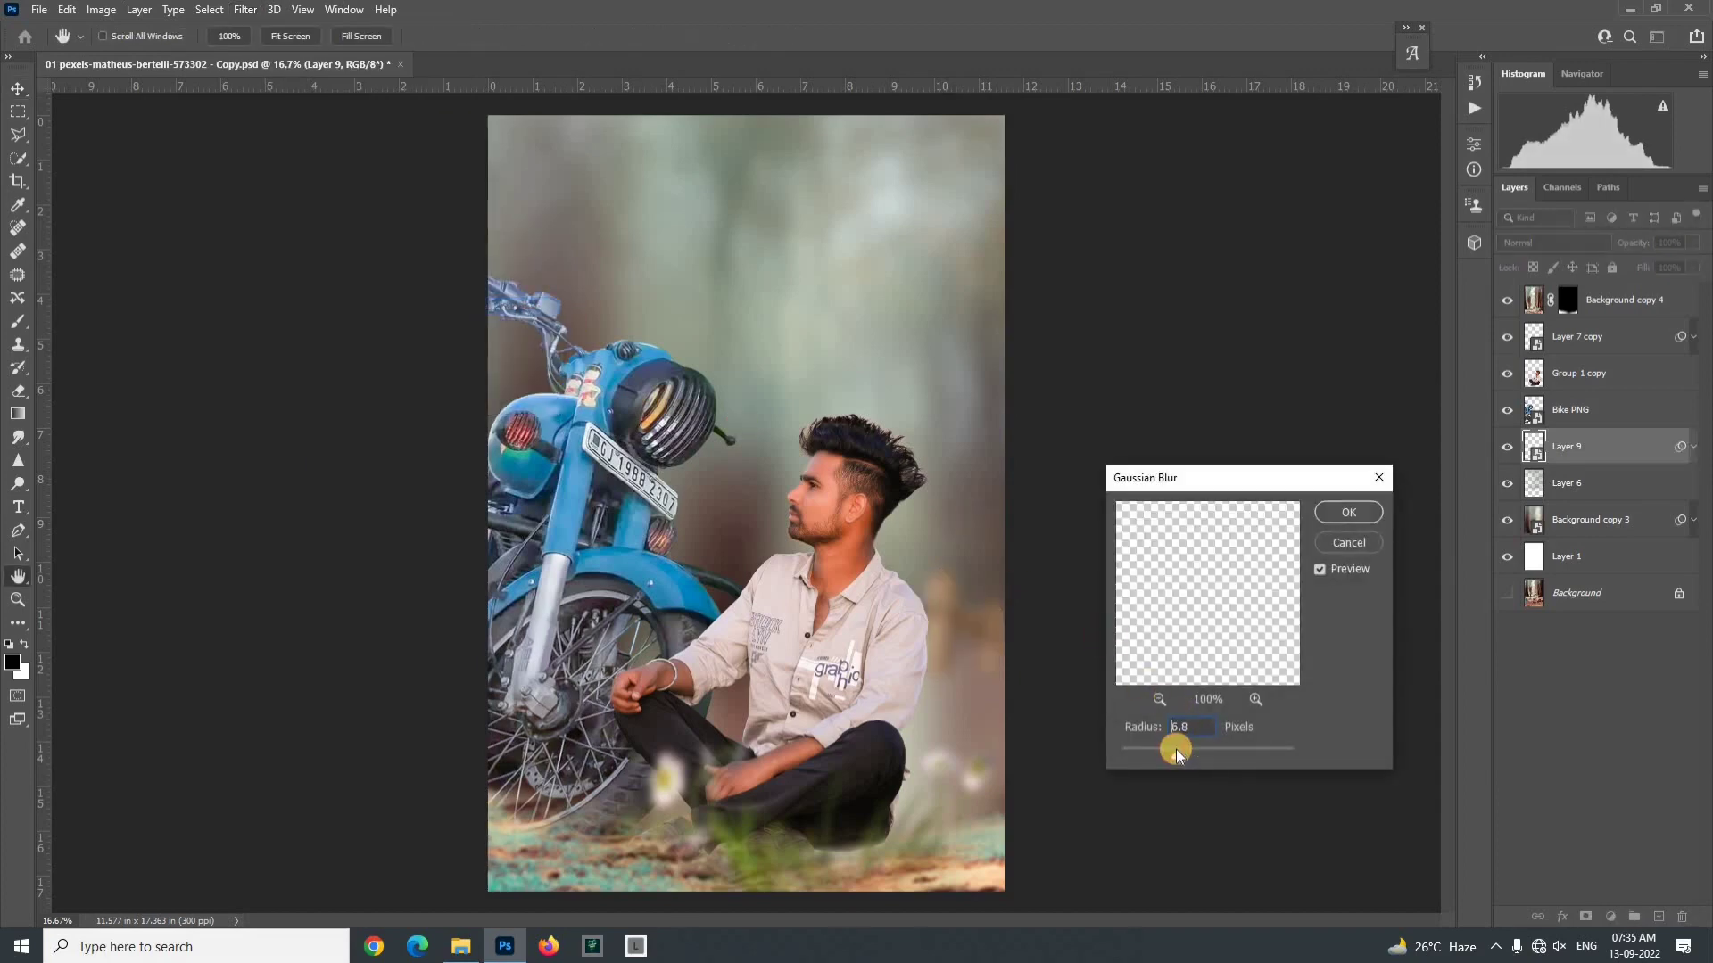
pyautogui.moveTo(1184, 757); pyautogui.dragTo(1202, 756)
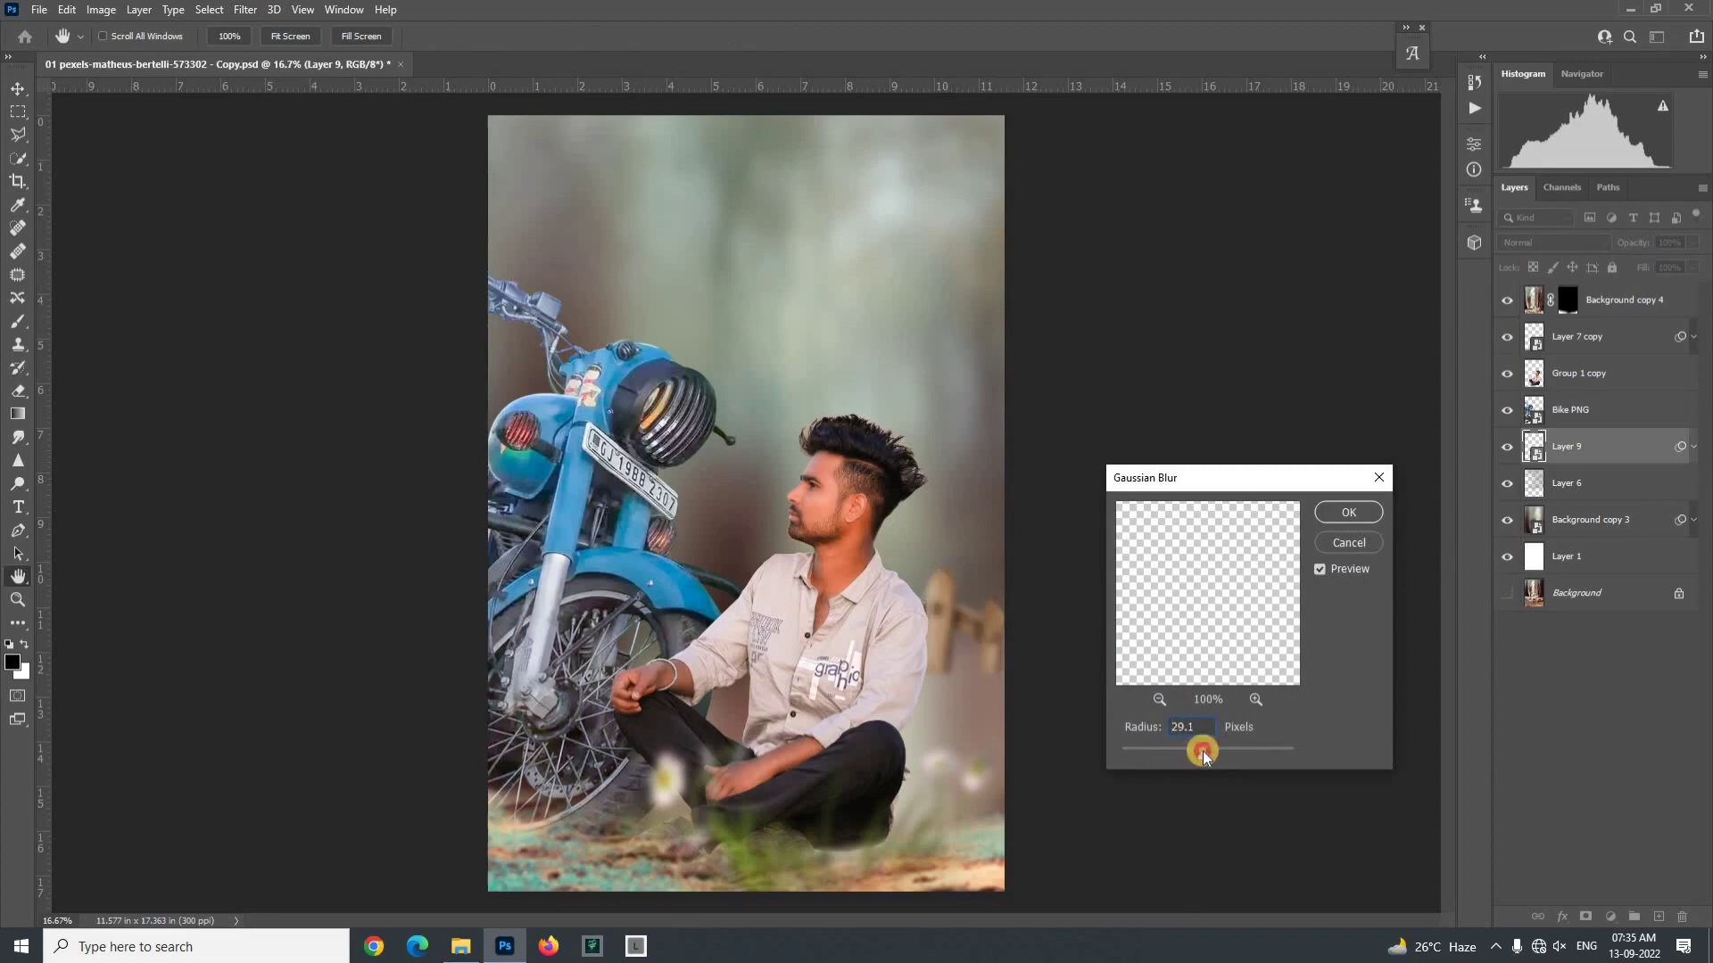
pyautogui.click(1335, 517)
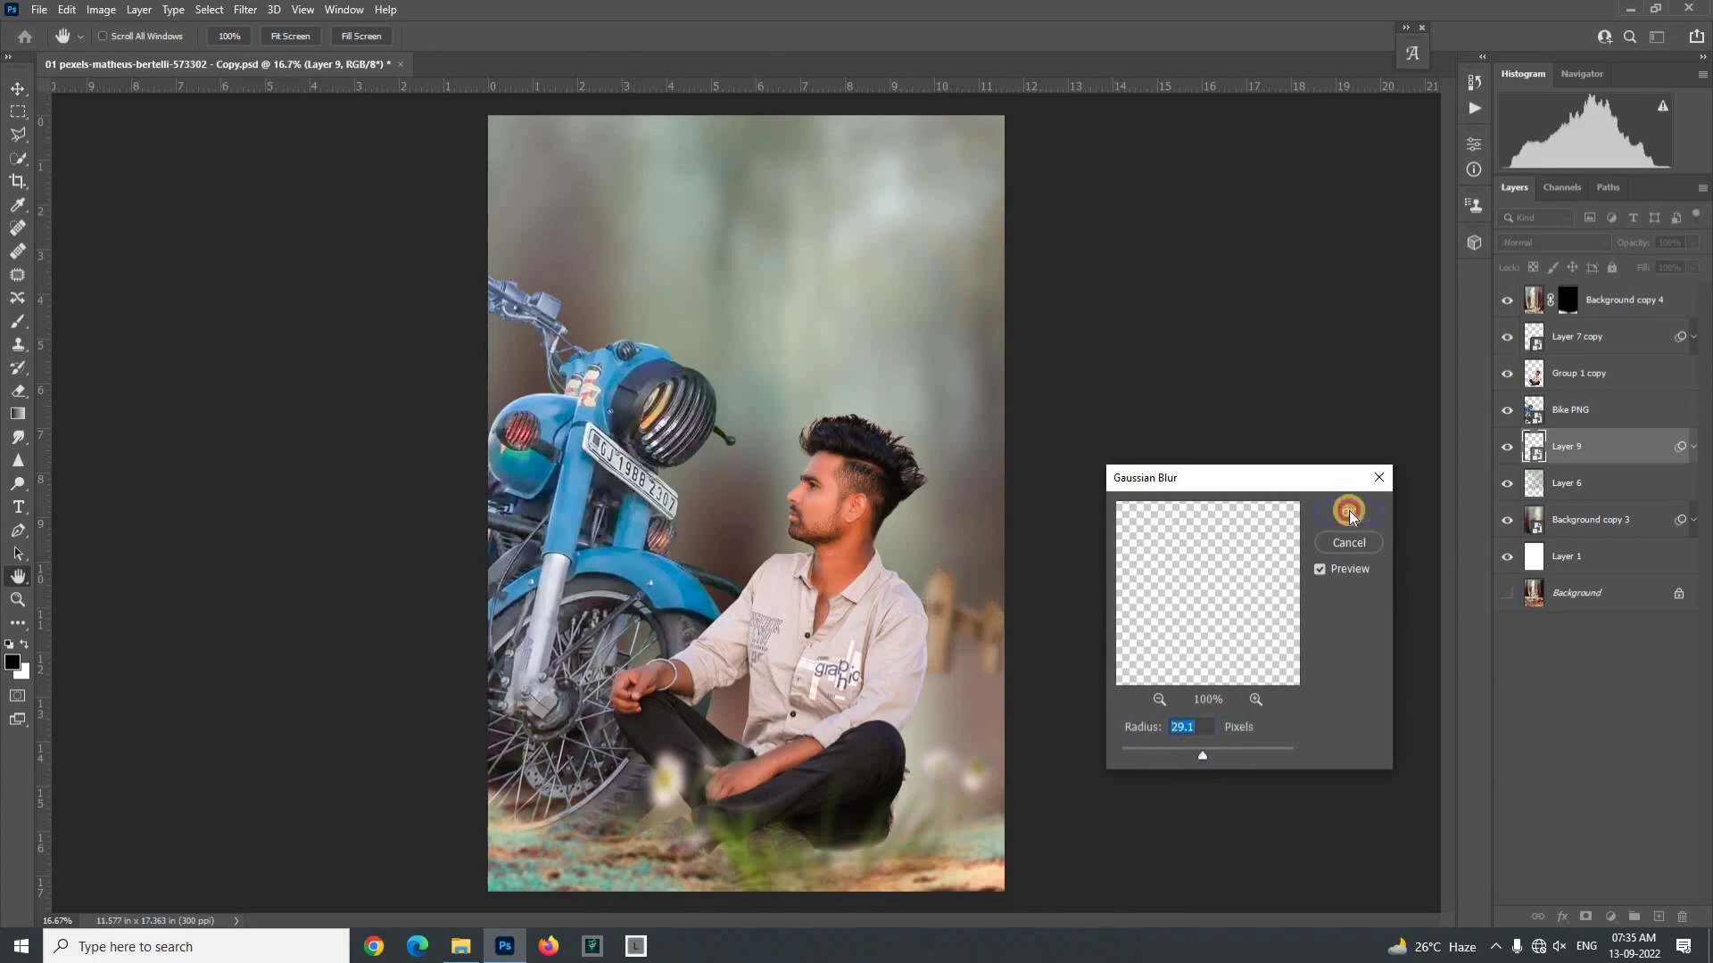
# Step: Nudge the blurred fence slightly down and enlarge it a little
pyautogui.moveTo(951, 615); pyautogui.dragTo(954, 625)
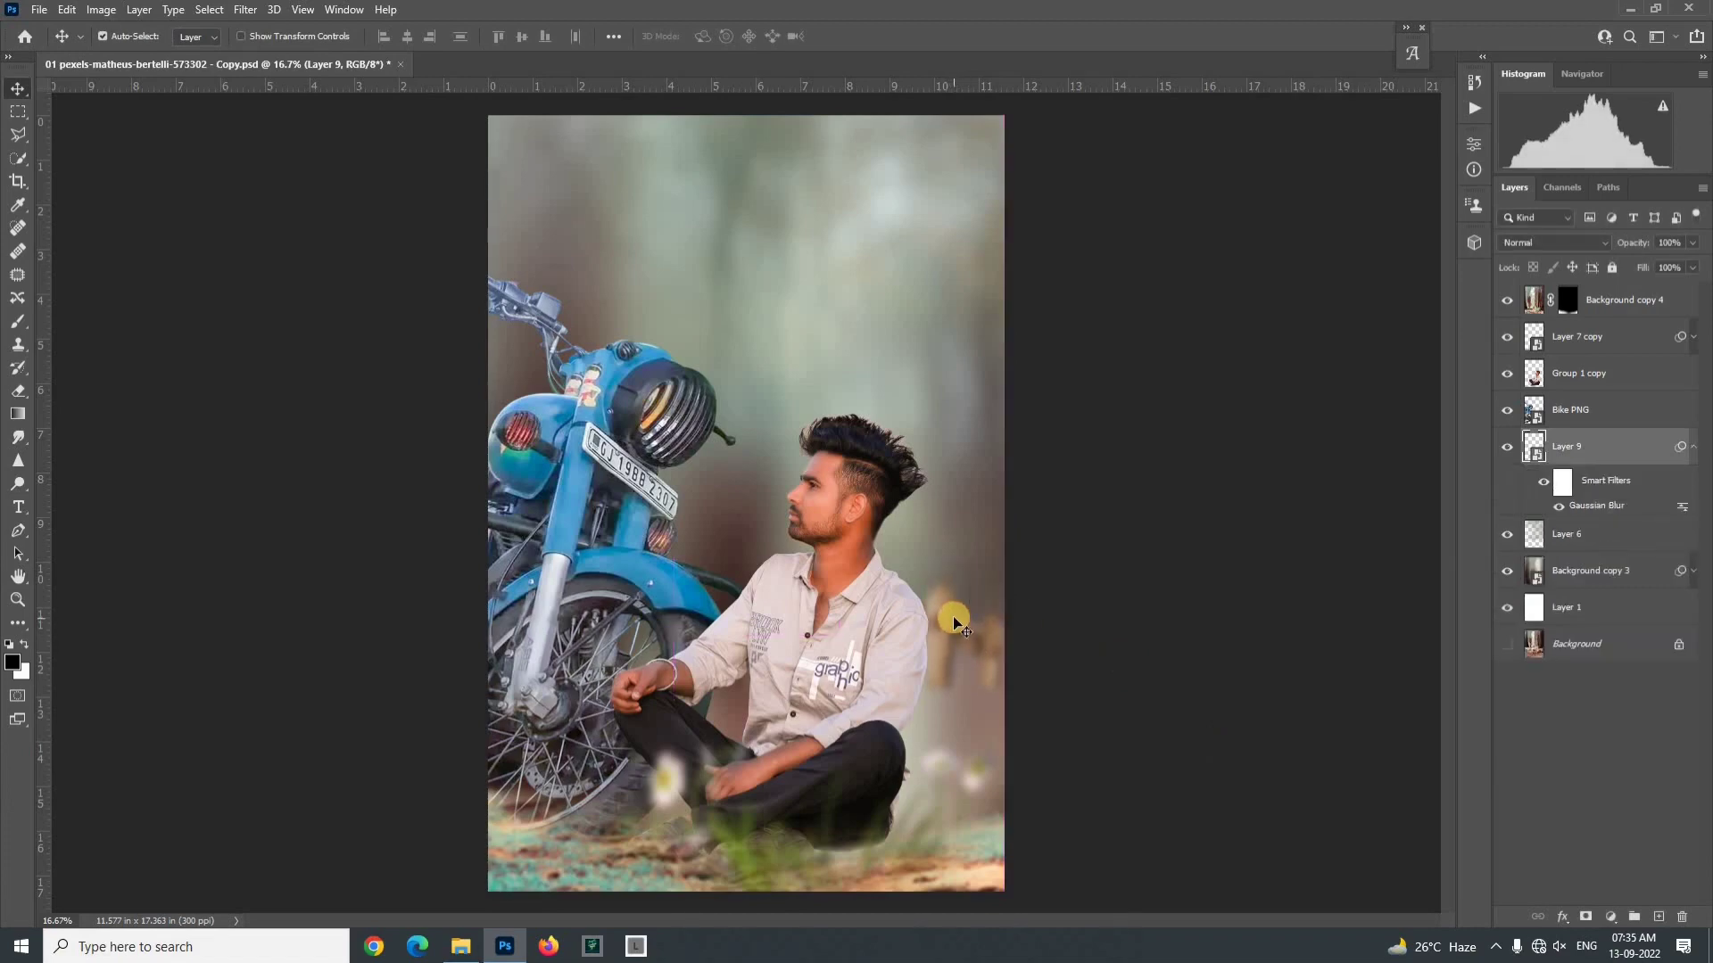
pyautogui.press('ctrl')
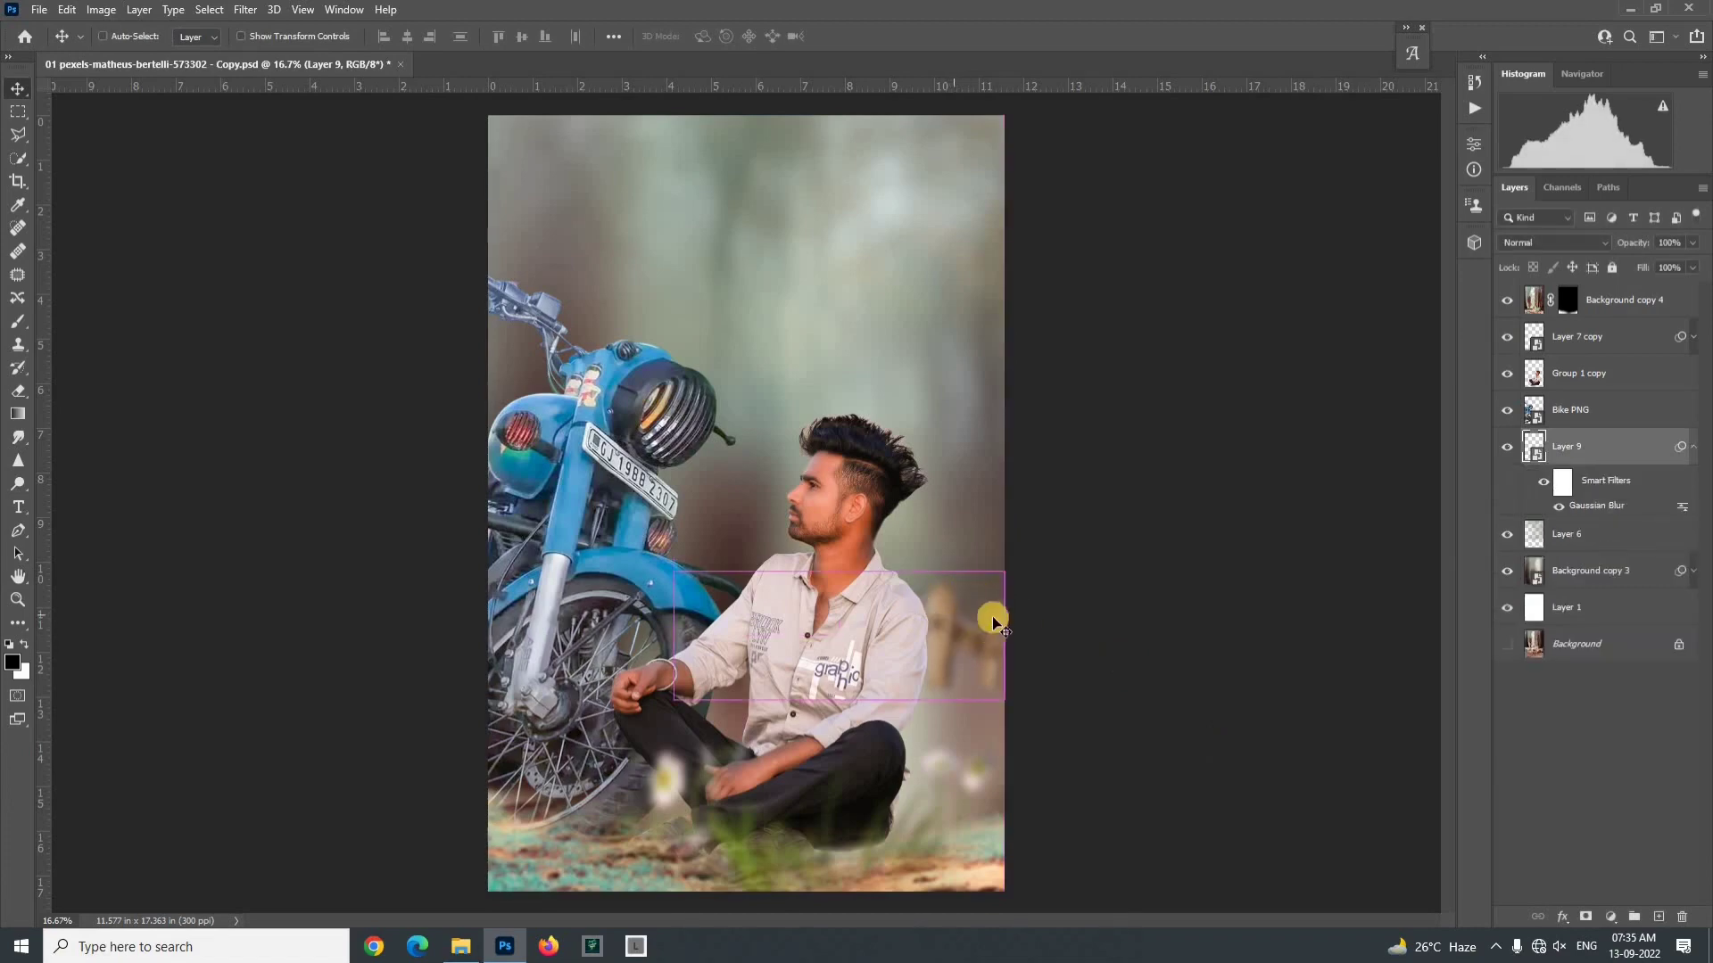
pyautogui.press('t')
pyautogui.press('v')
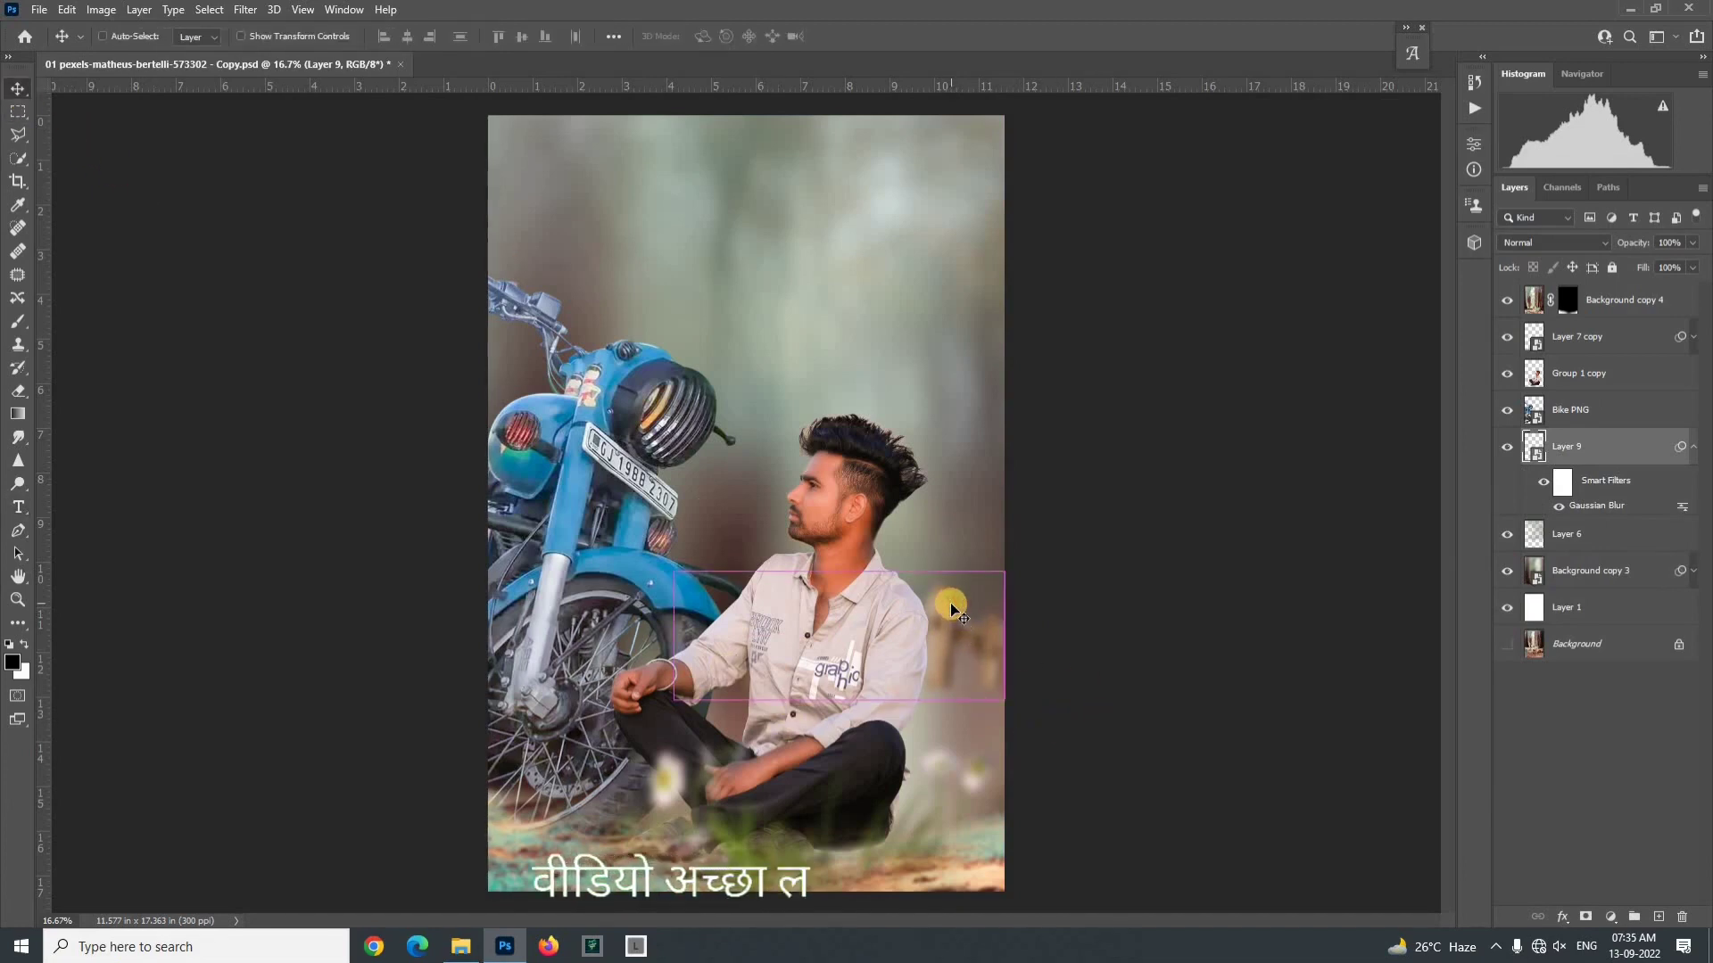
pyautogui.hotkey('ctrl', 't')
pyautogui.moveTo(683, 584); pyautogui.dragTo(672, 581)
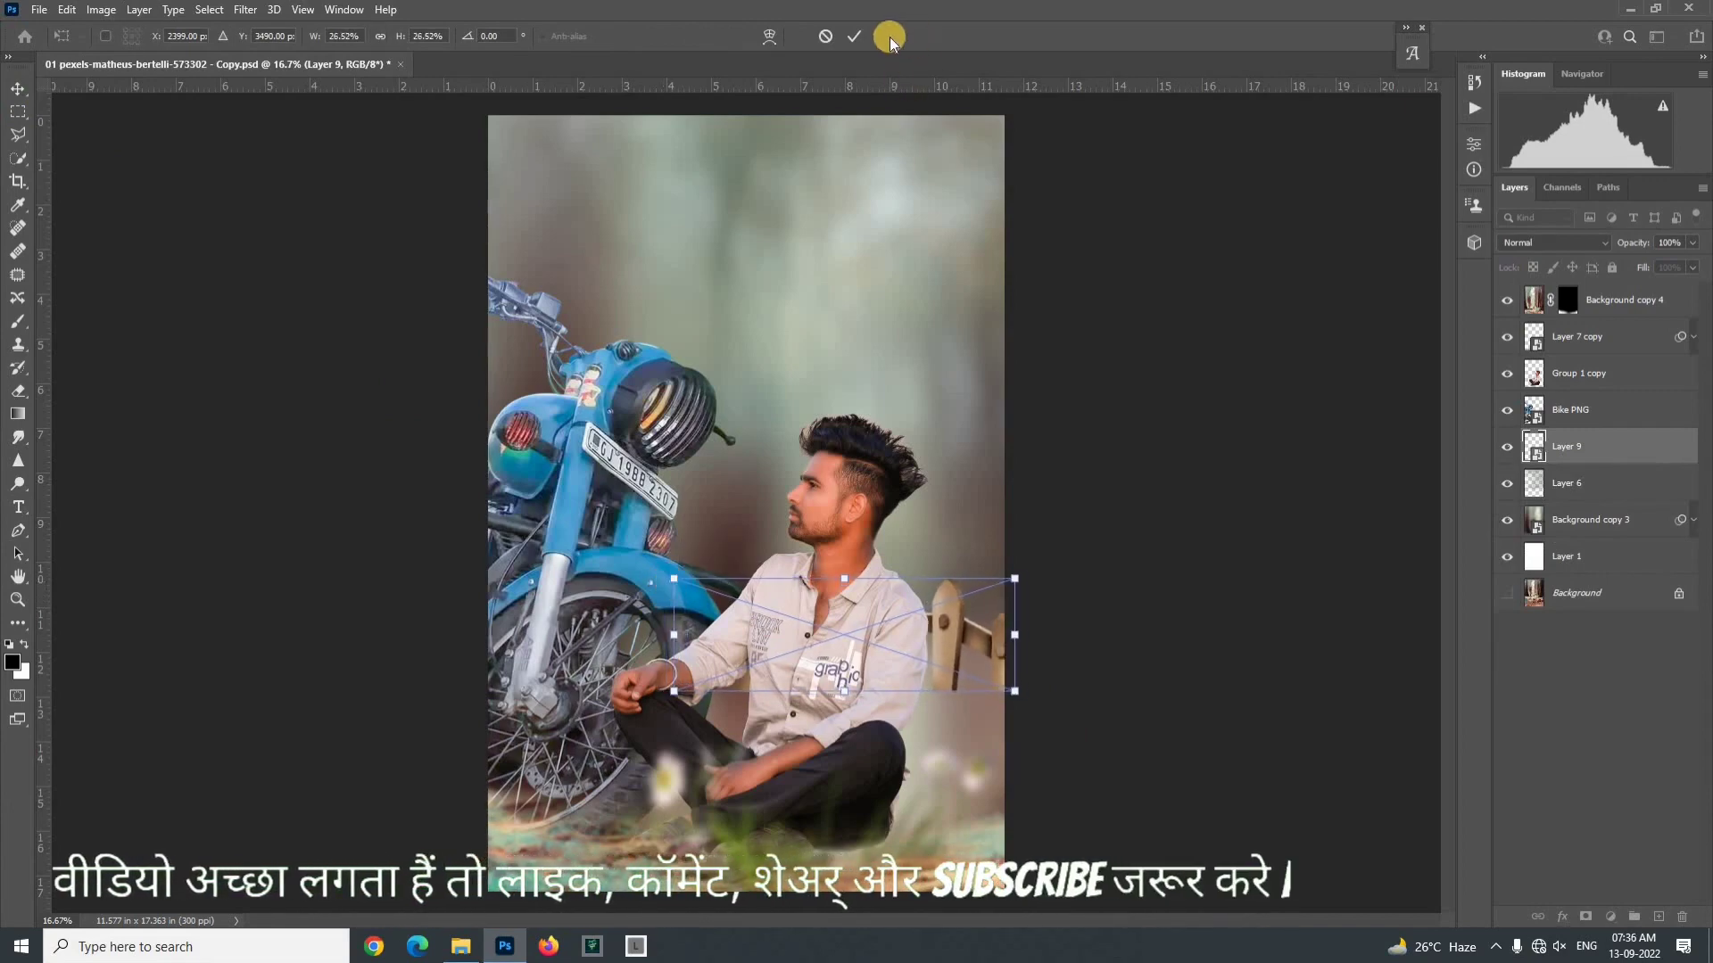
pyautogui.click(853, 35)
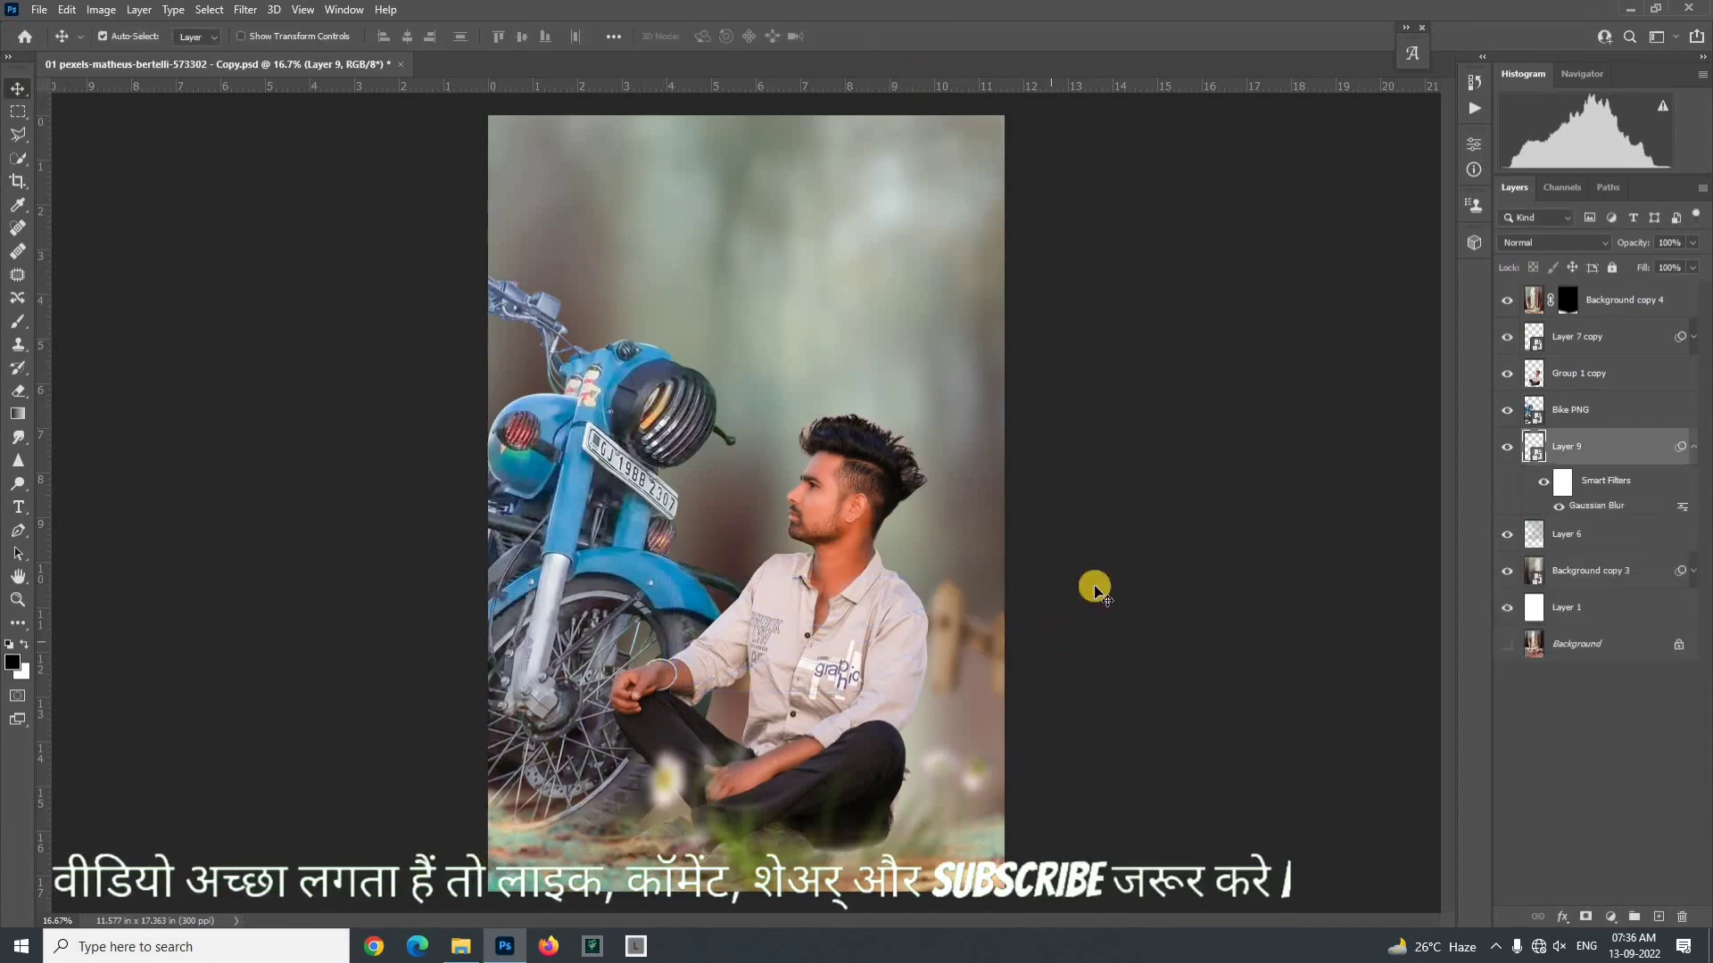
# Step: Save the document and drag the light-effect image in from File Explorer
pyautogui.hotkey('ctrl', 's')
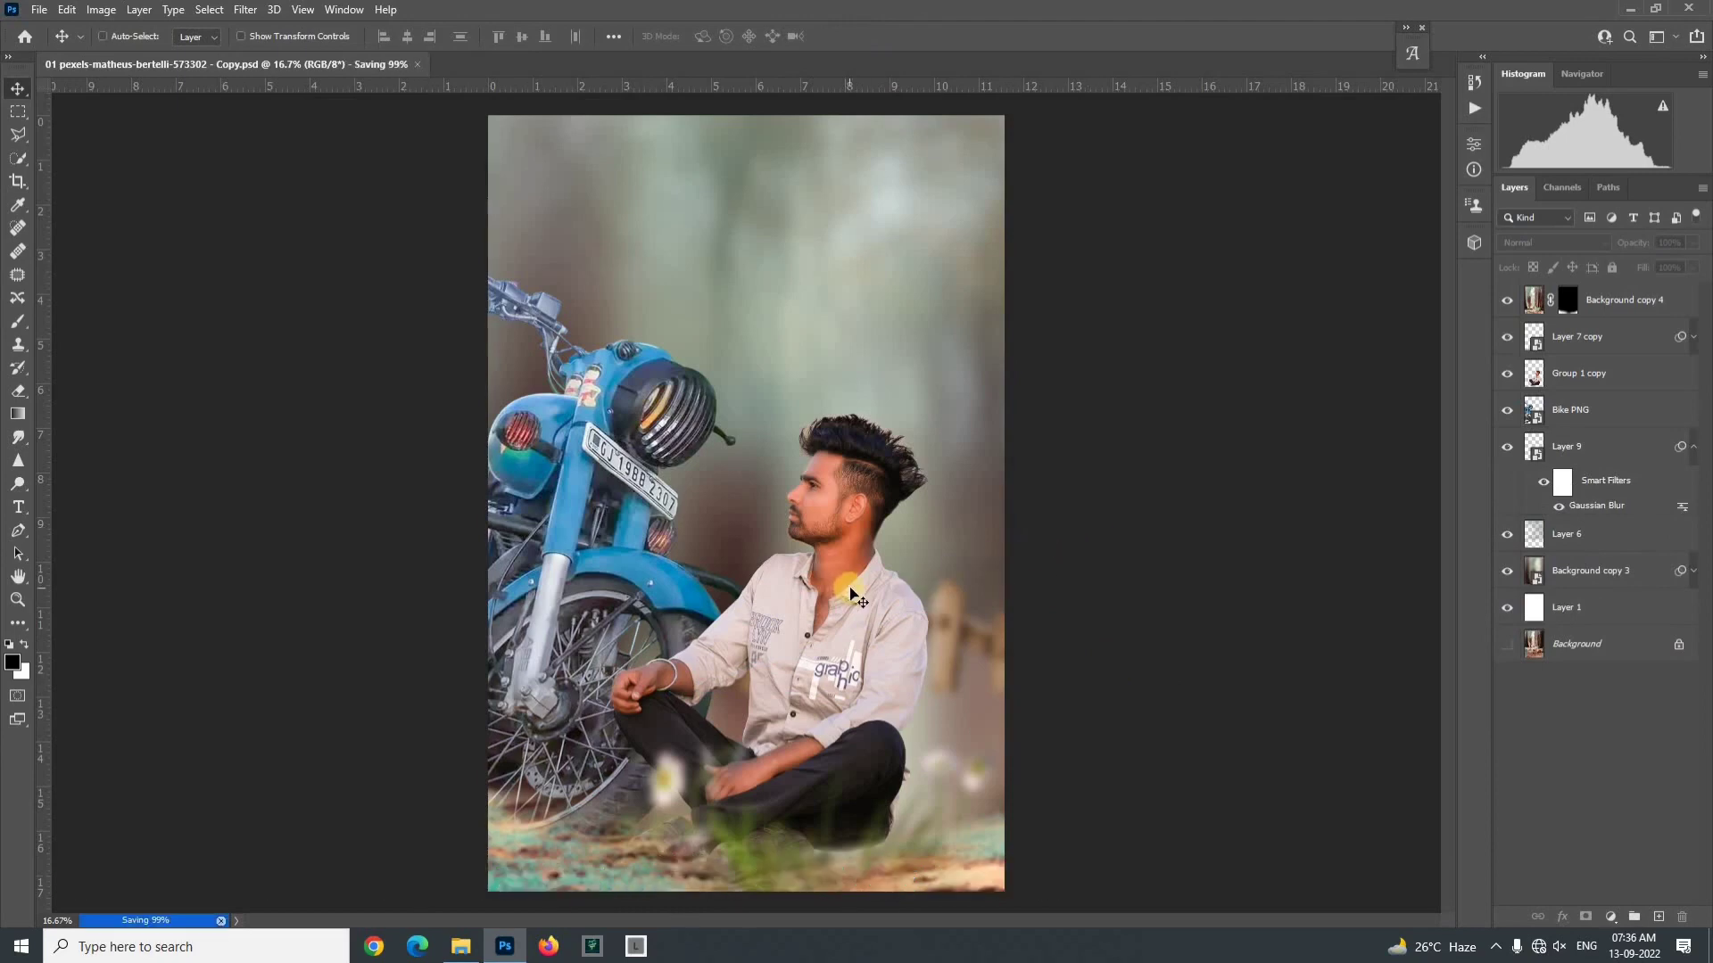
pyautogui.scroll(-1, 846, 591)
pyautogui.scroll(1, 850, 611)
pyautogui.click(460, 947)
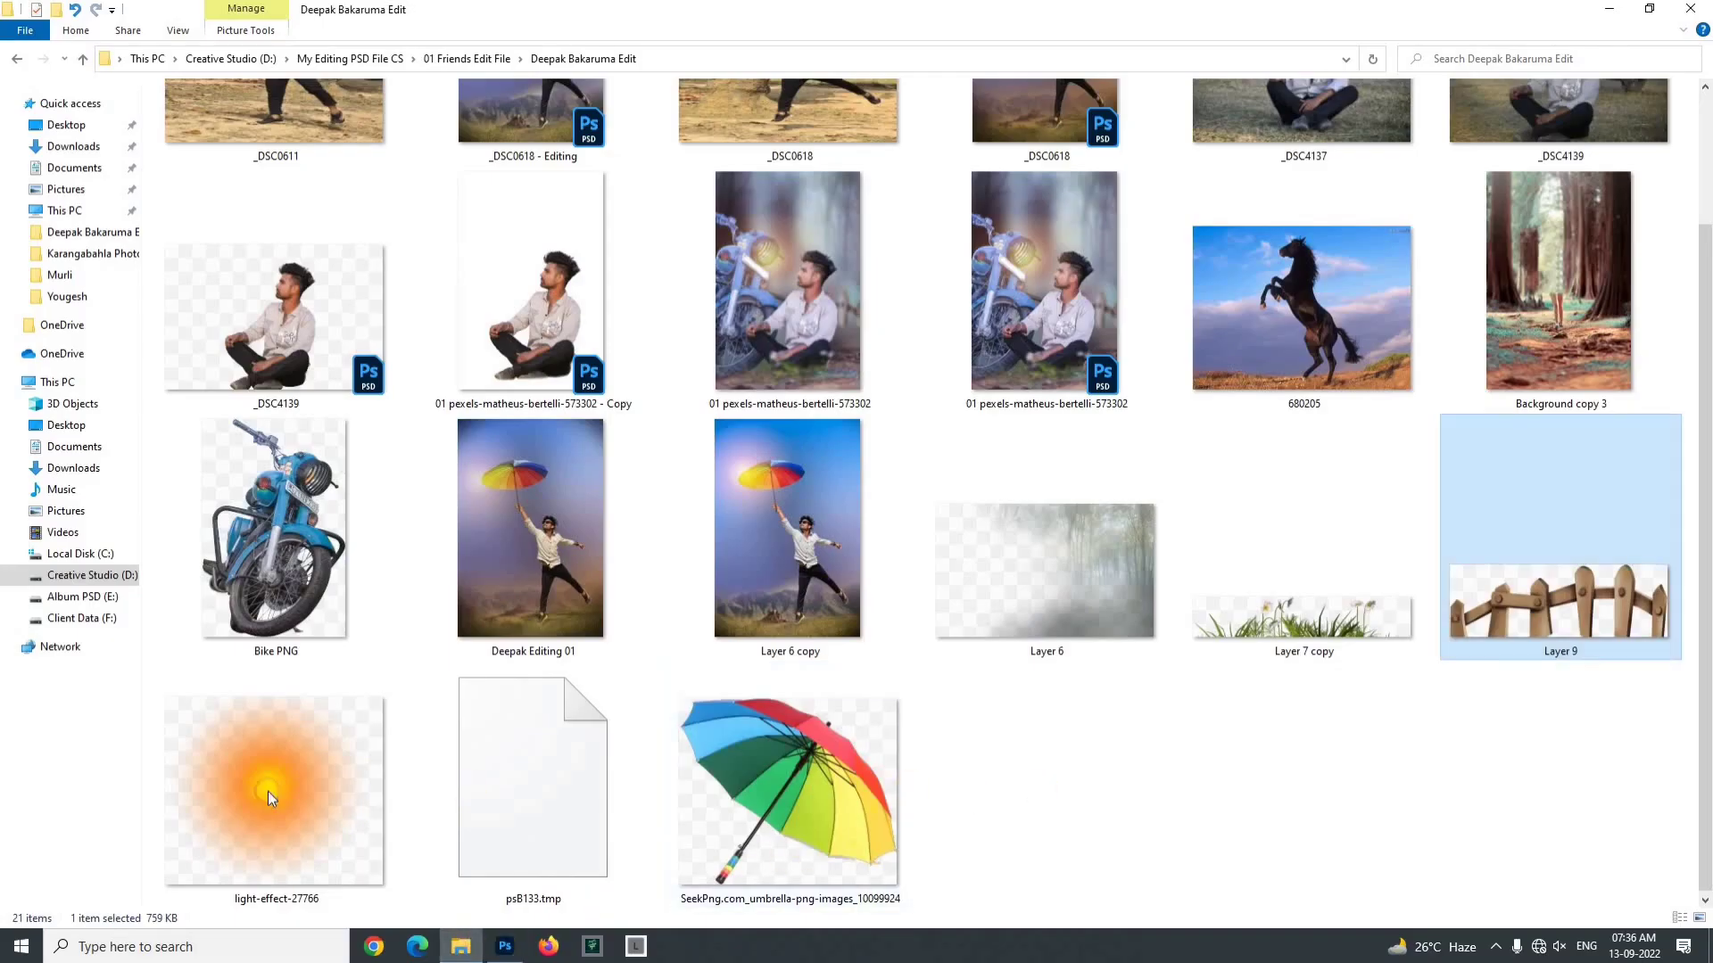
pyautogui.moveTo(272, 798); pyautogui.dragTo(661, 586)
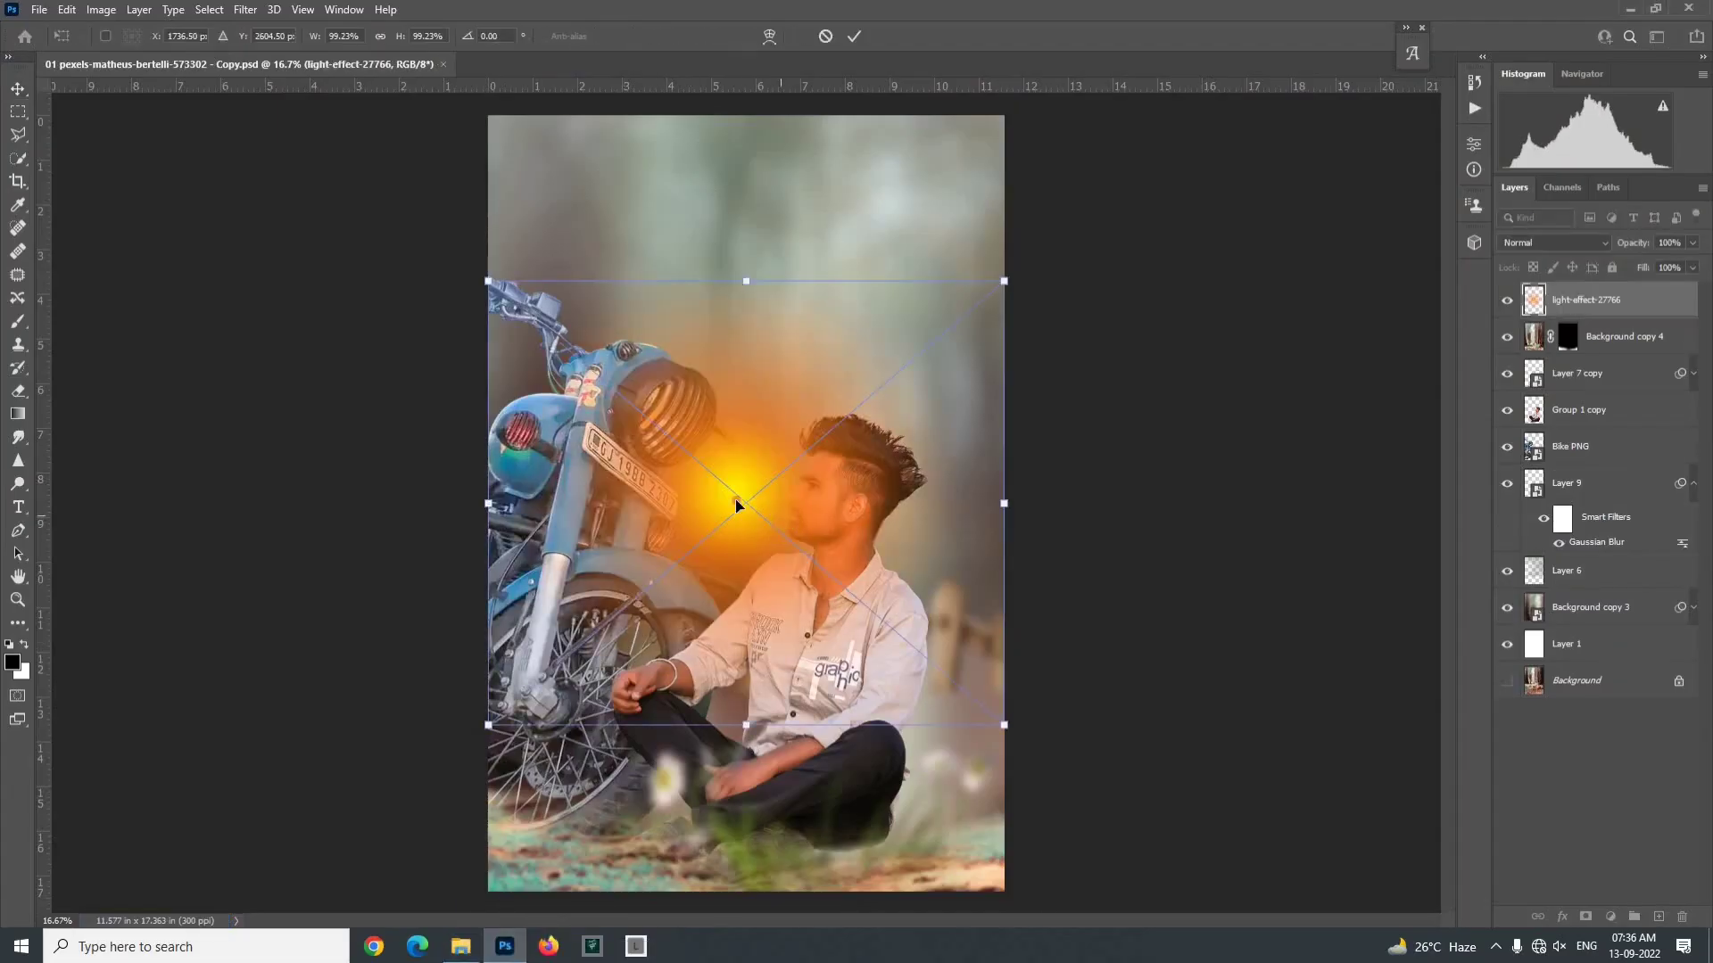
# Step: Move and shrink the light-effect-27766 glow to sit over the motorcycle headlight
pyautogui.moveTo(765, 516); pyautogui.dragTo(696, 453)
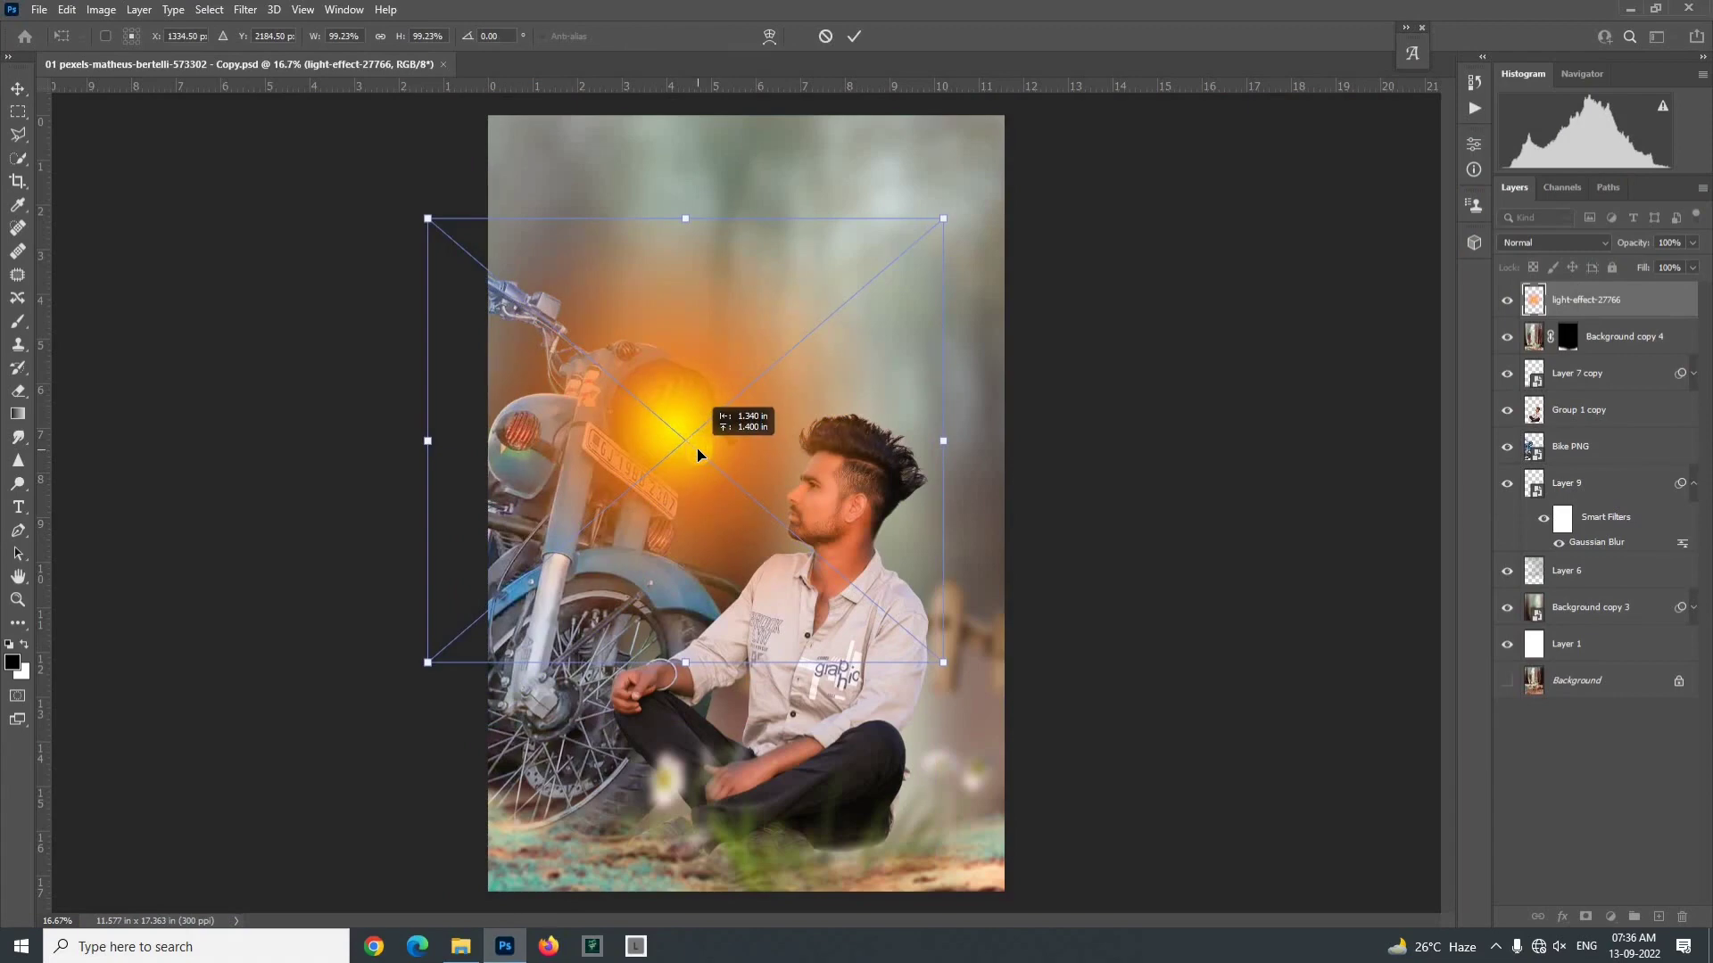
pyautogui.moveTo(930, 656); pyautogui.dragTo(911, 639)
pyautogui.click(845, 36)
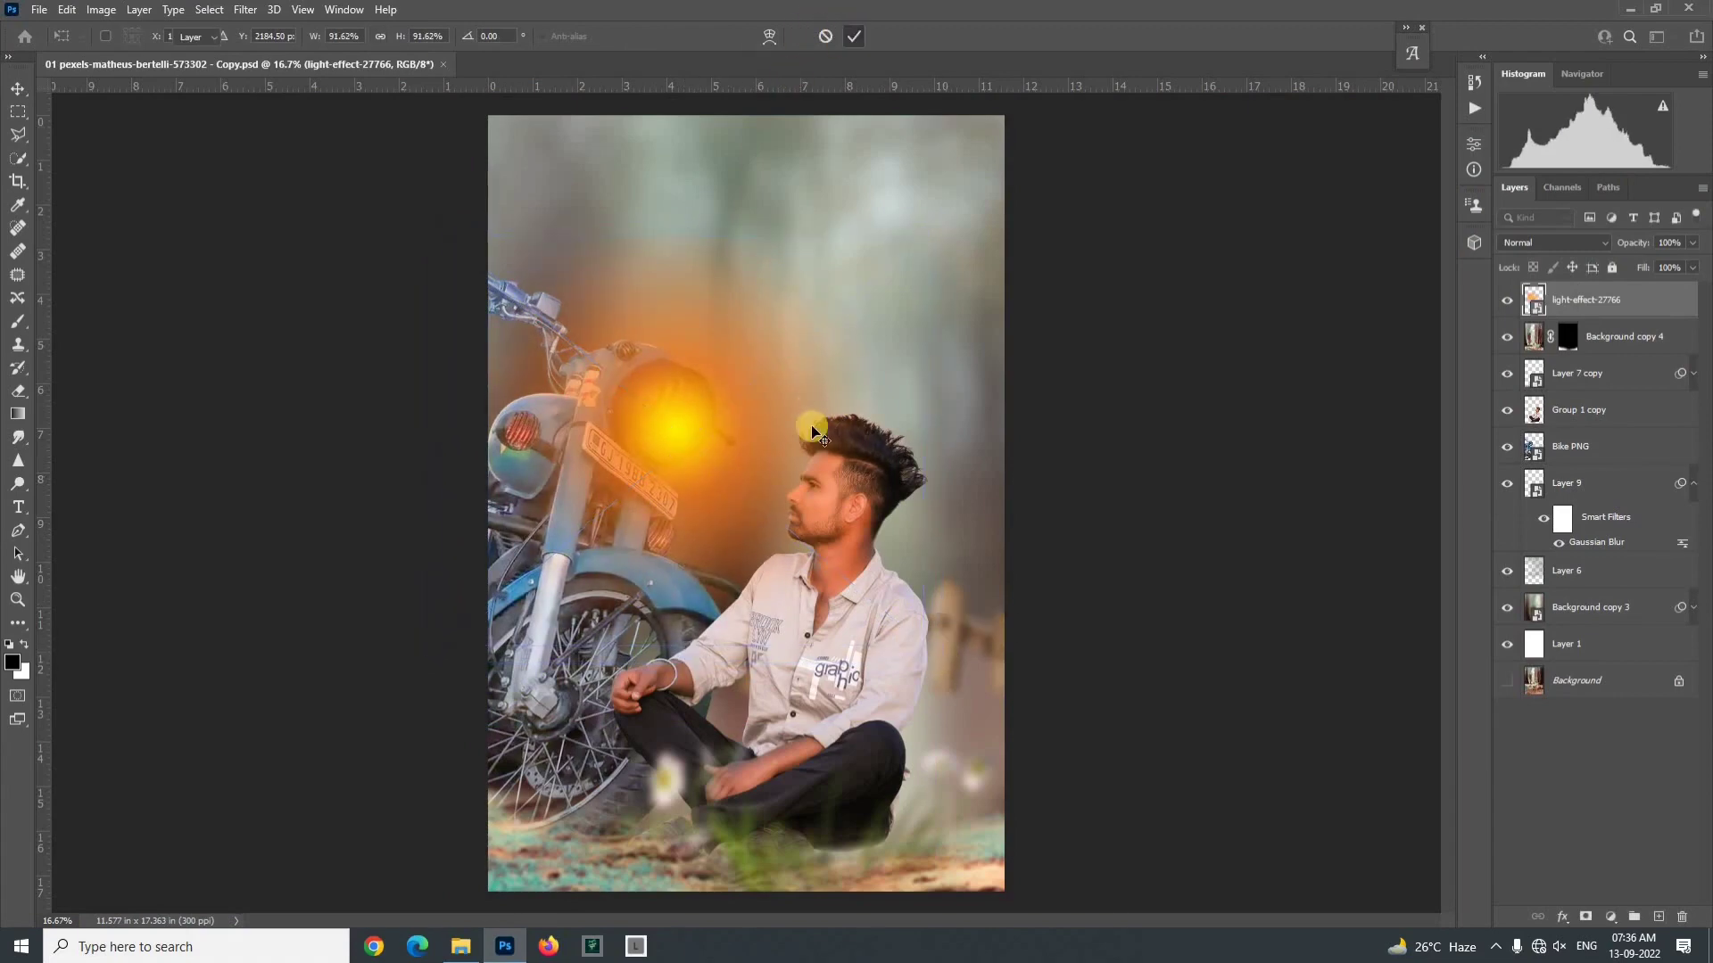
# Step: Set the glow layer to Screen blend mode at about 91% opacity
pyautogui.click(1527, 242)
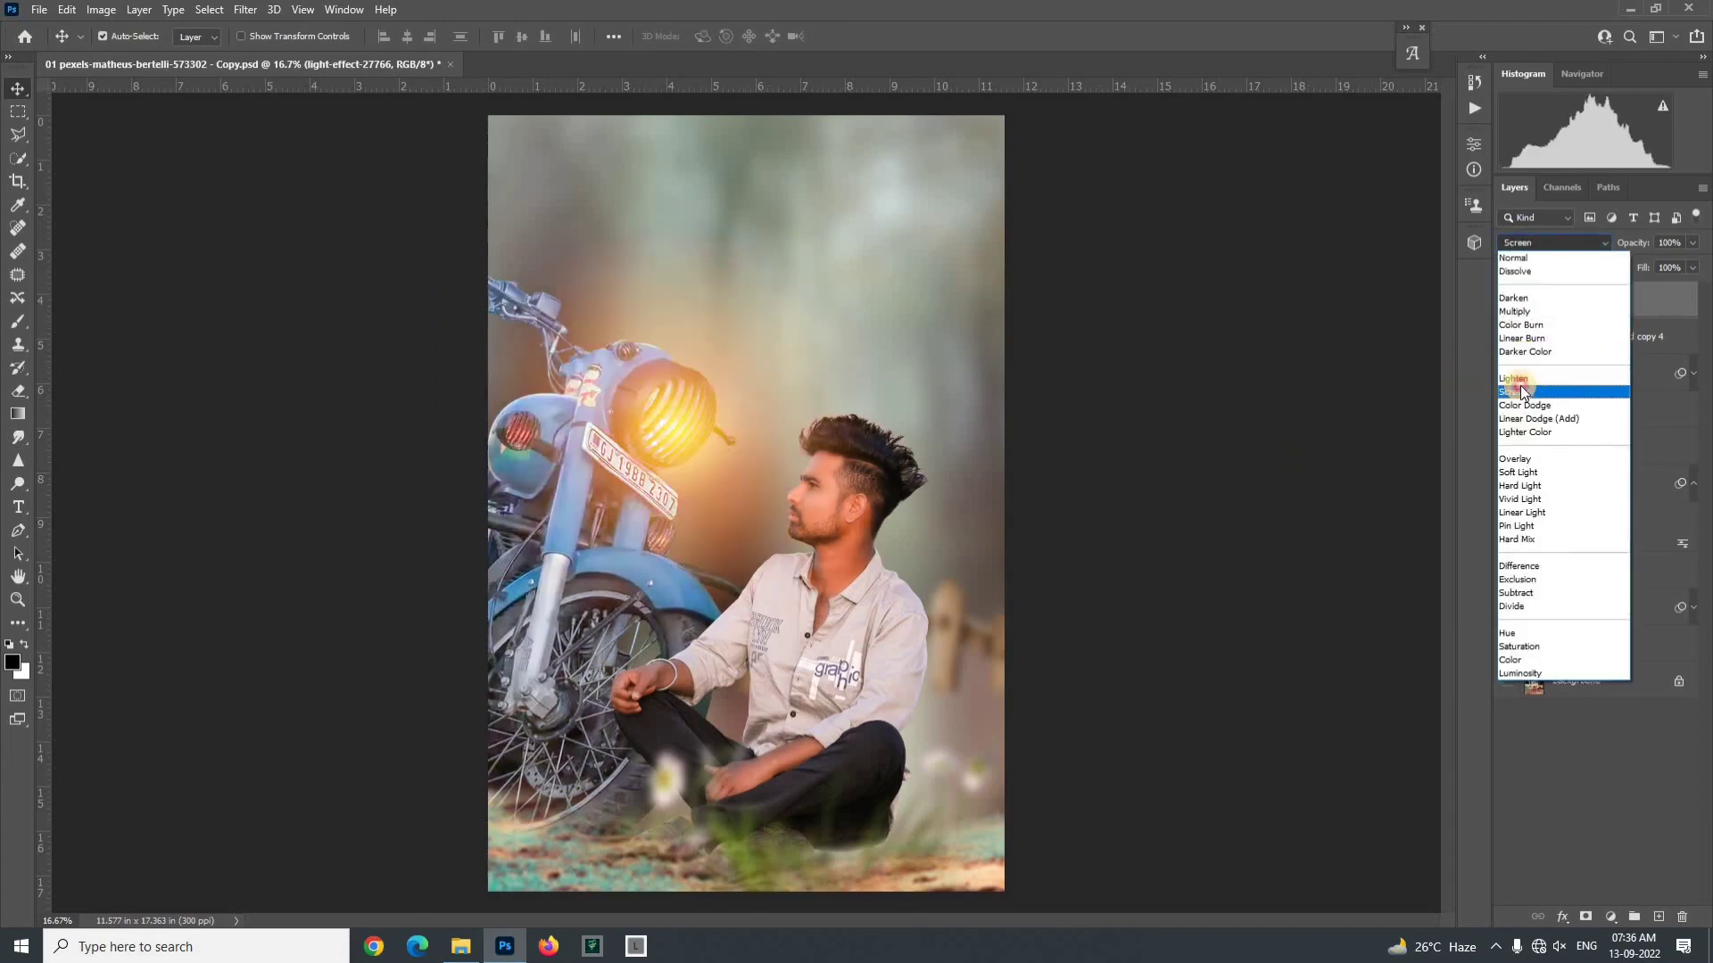
pyautogui.click(1521, 391)
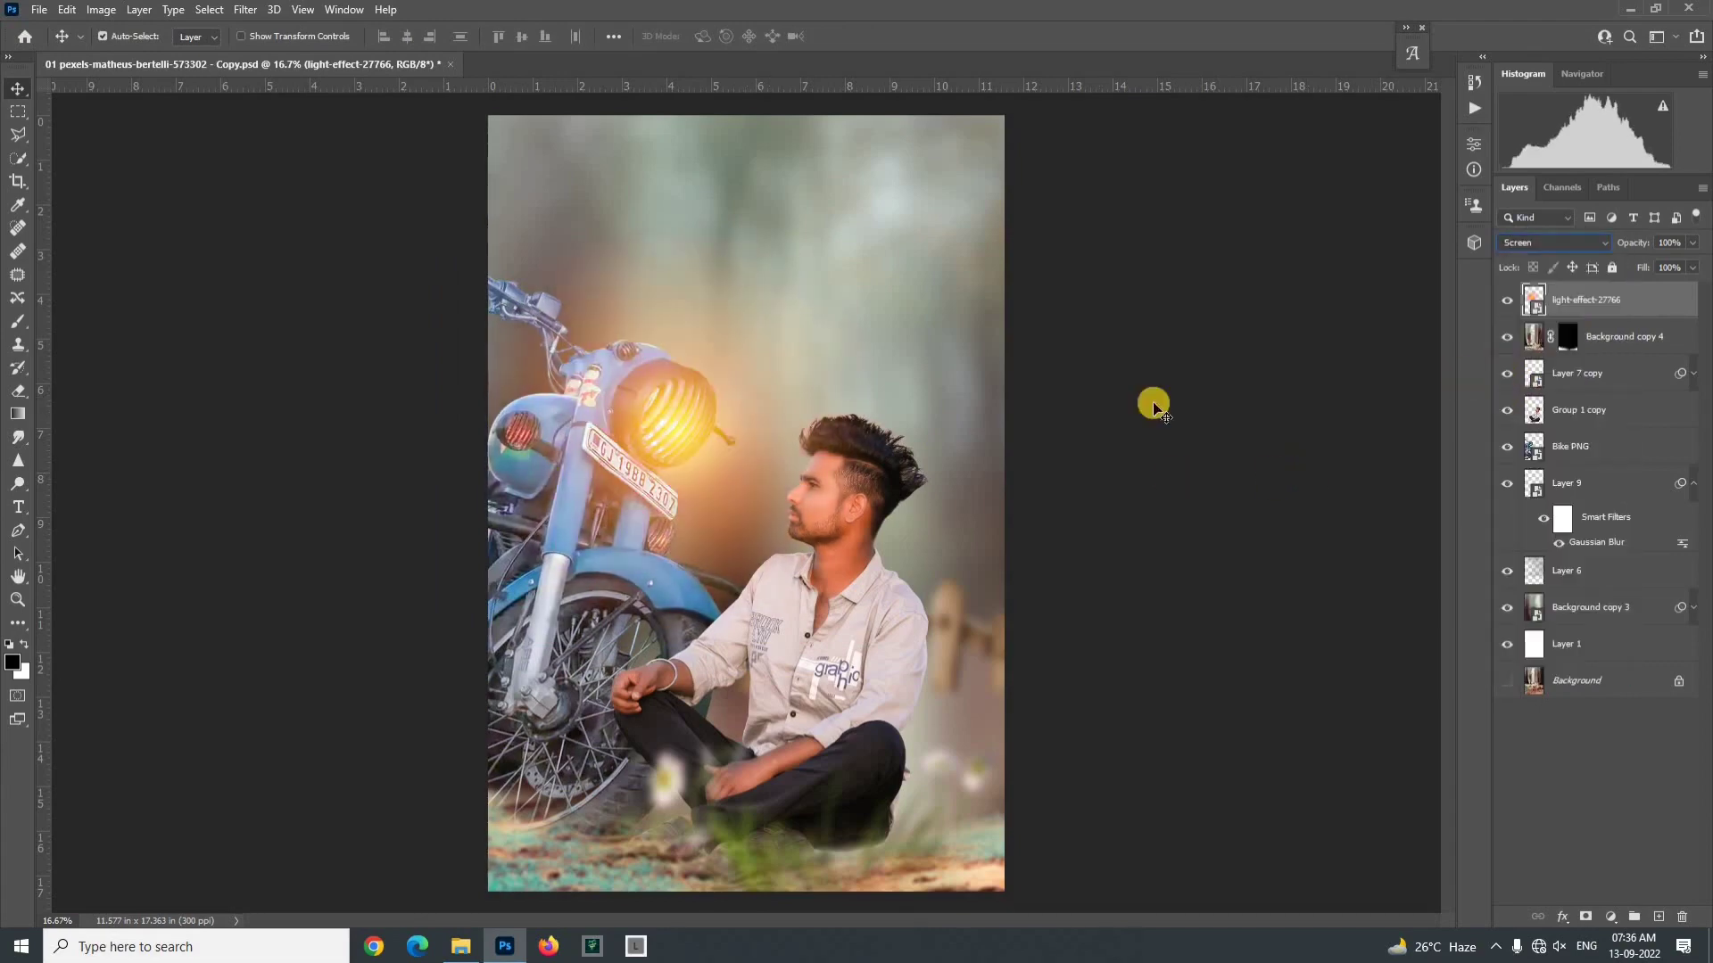
pyautogui.click(1692, 243)
pyautogui.moveTo(1675, 260); pyautogui.dragTo(1688, 265)
pyautogui.click(1197, 393)
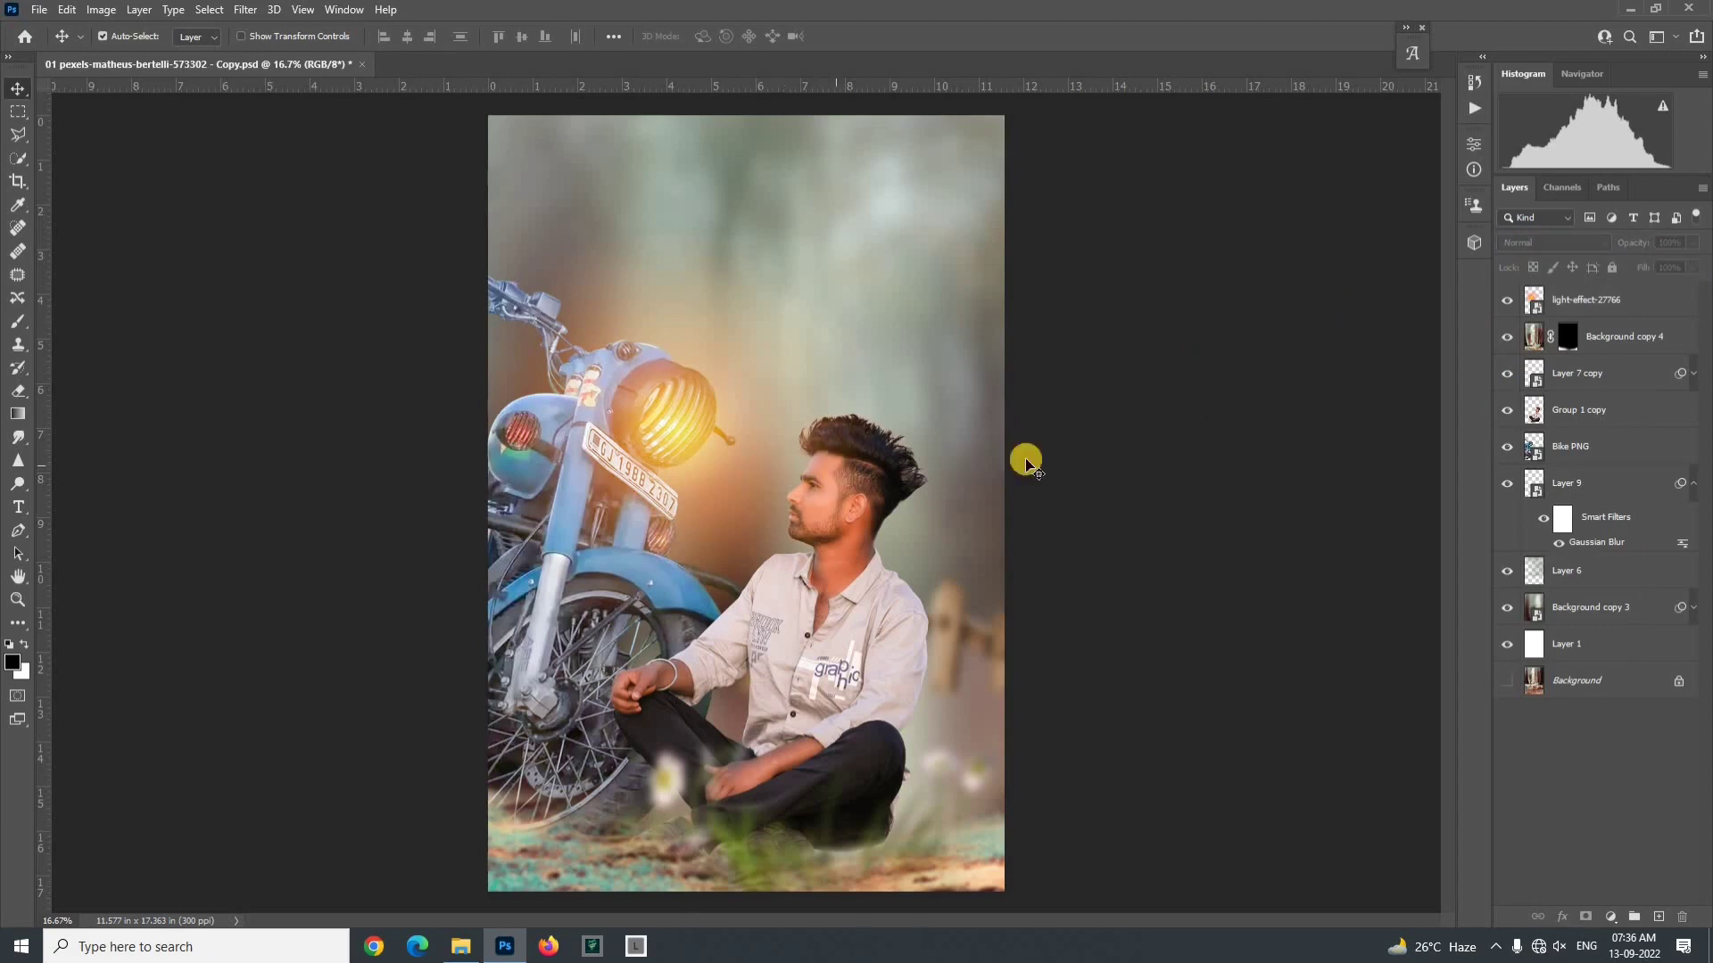
# Step: Select the light-effect-27766 layer and rasterize it via the Eraser prompt
pyautogui.click(17, 390)
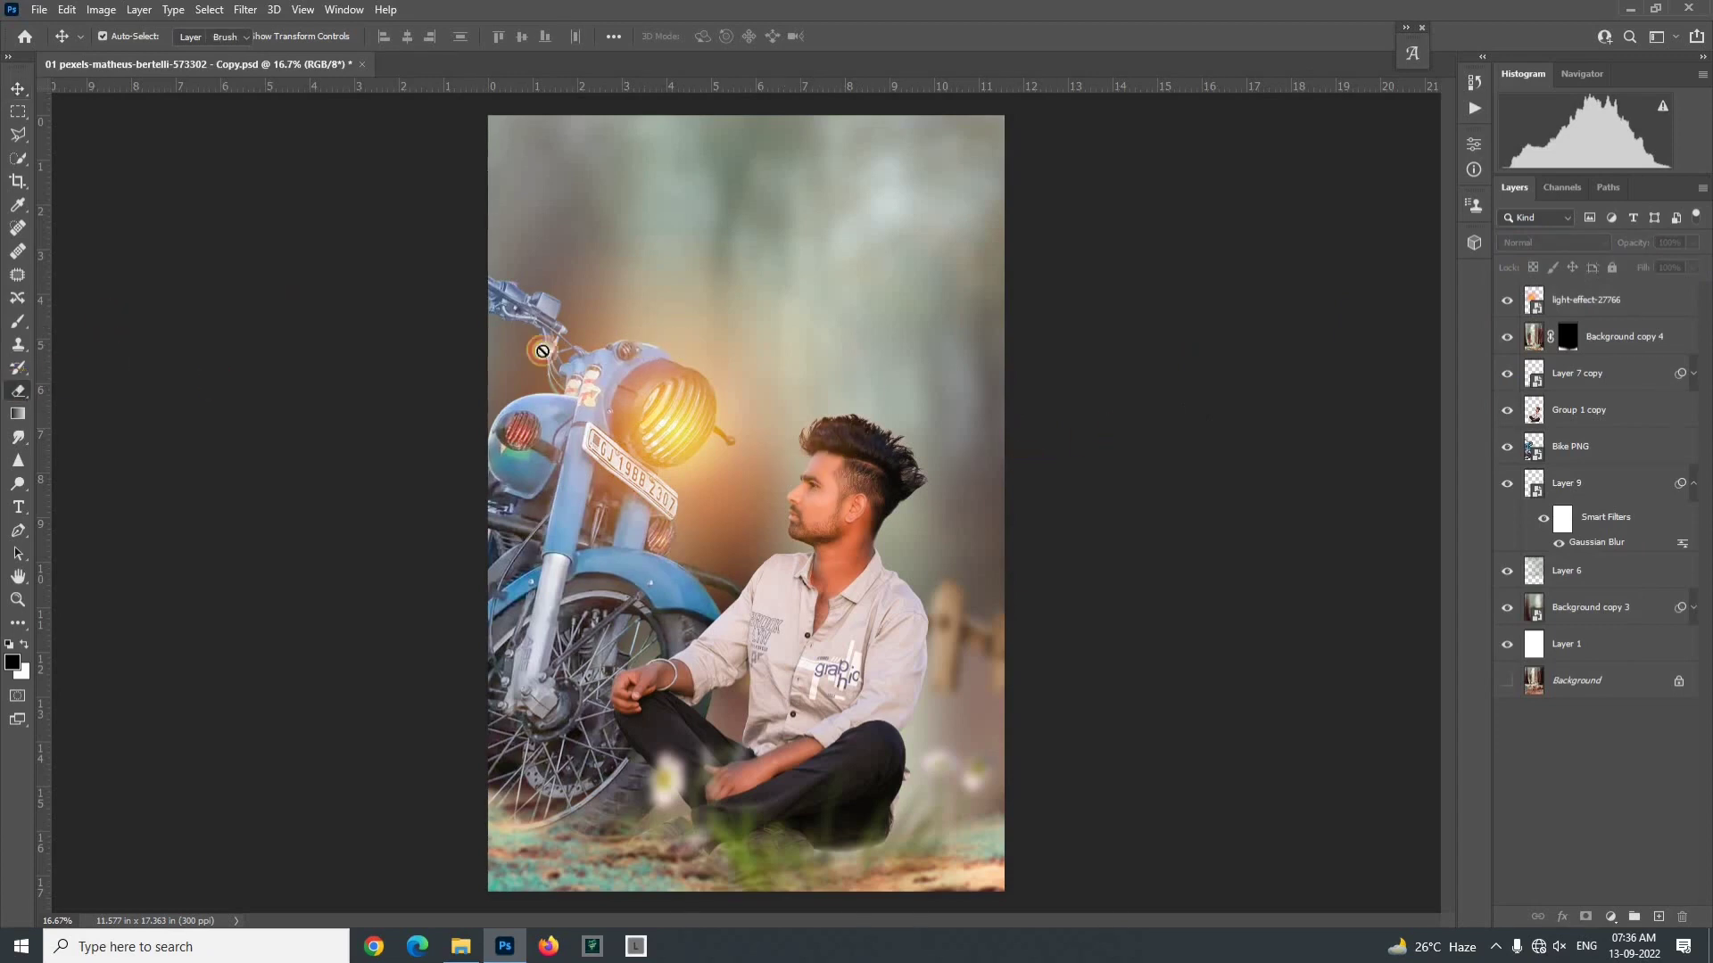
pyautogui.click(817, 392)
pyautogui.click(803, 343)
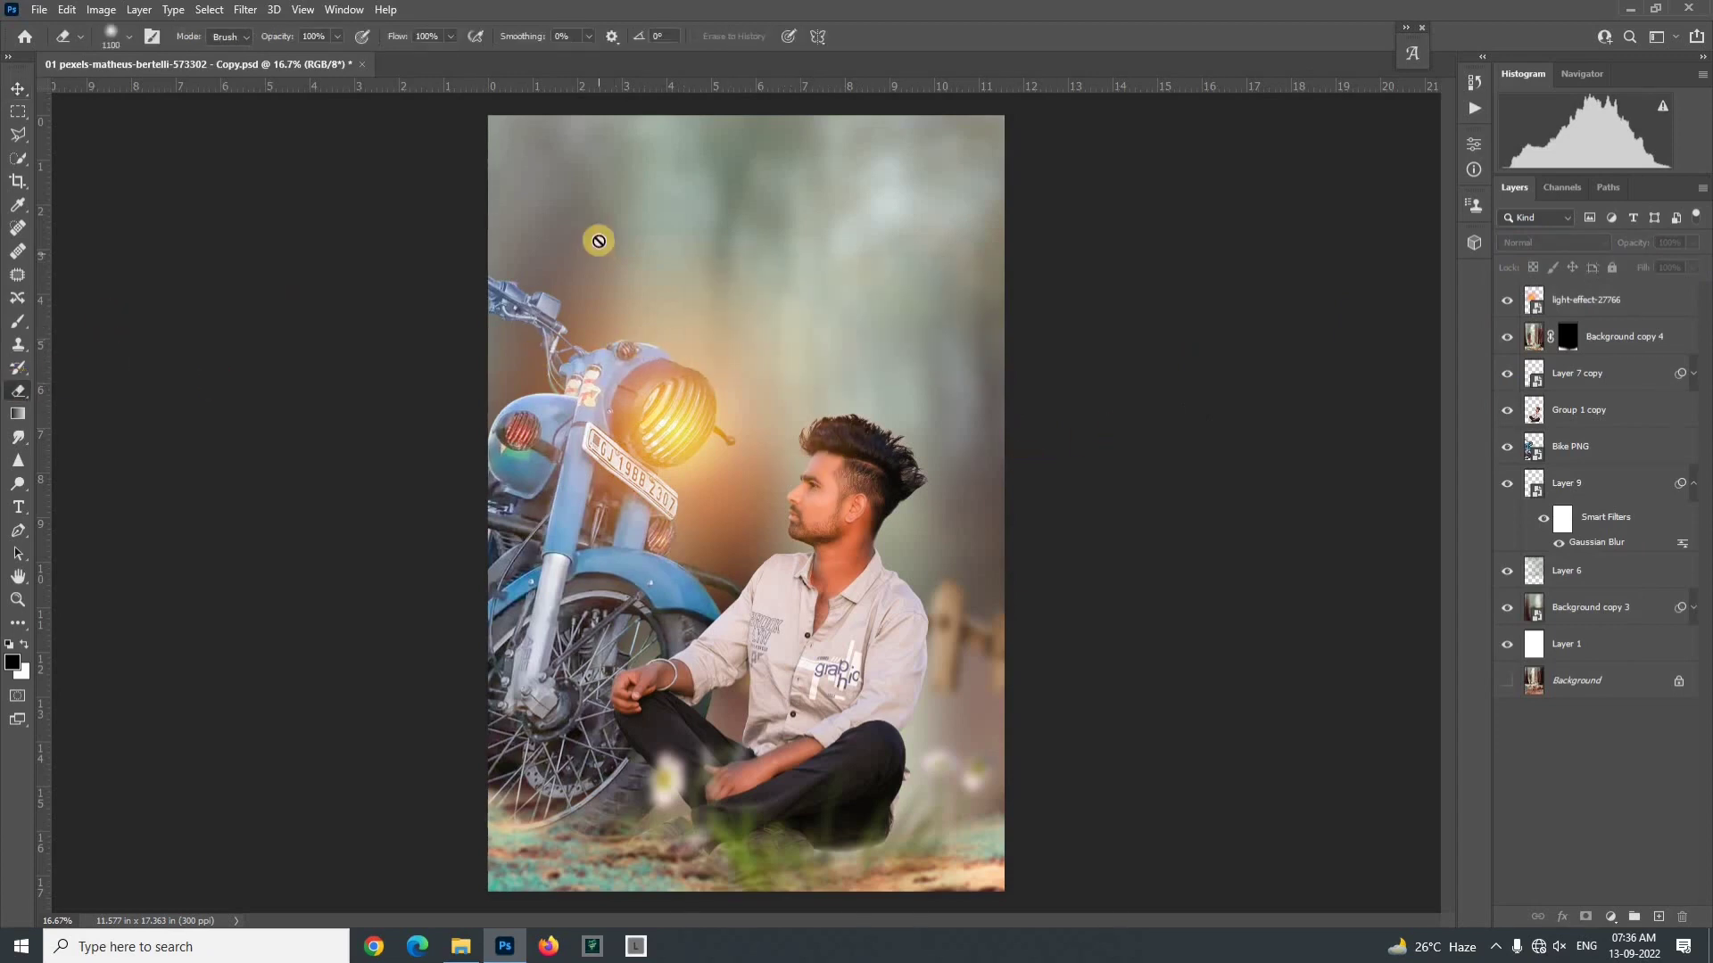
pyautogui.click(801, 384)
pyautogui.click(812, 350)
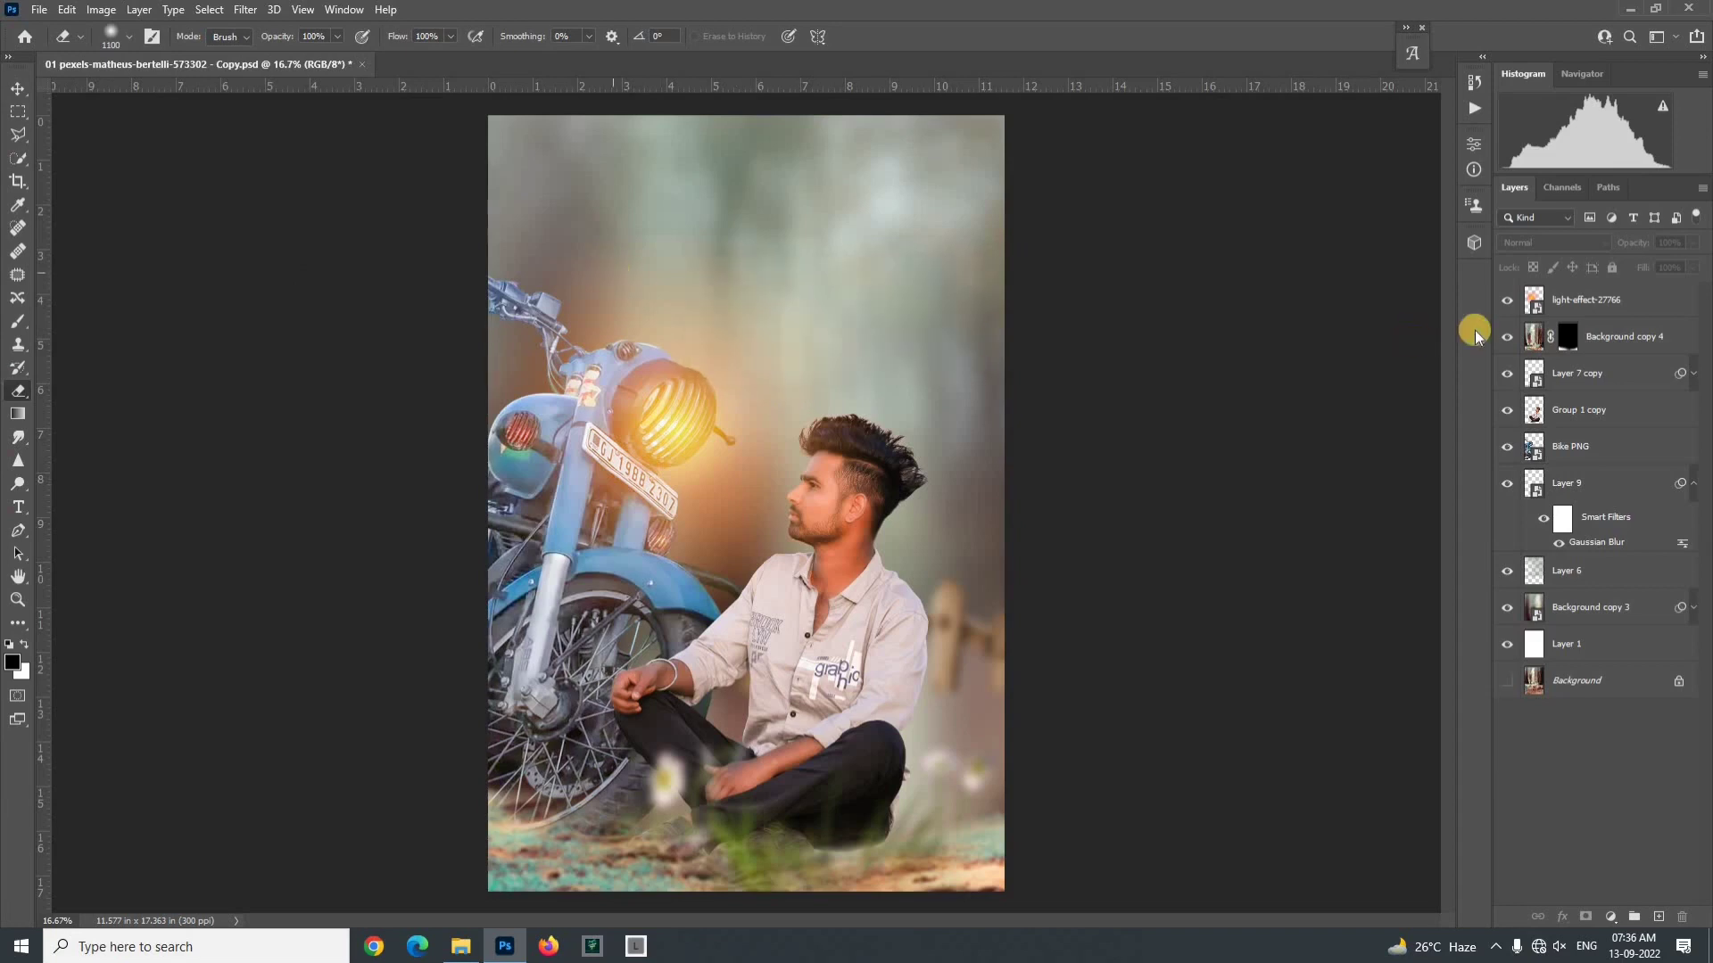
pyautogui.click(1557, 295)
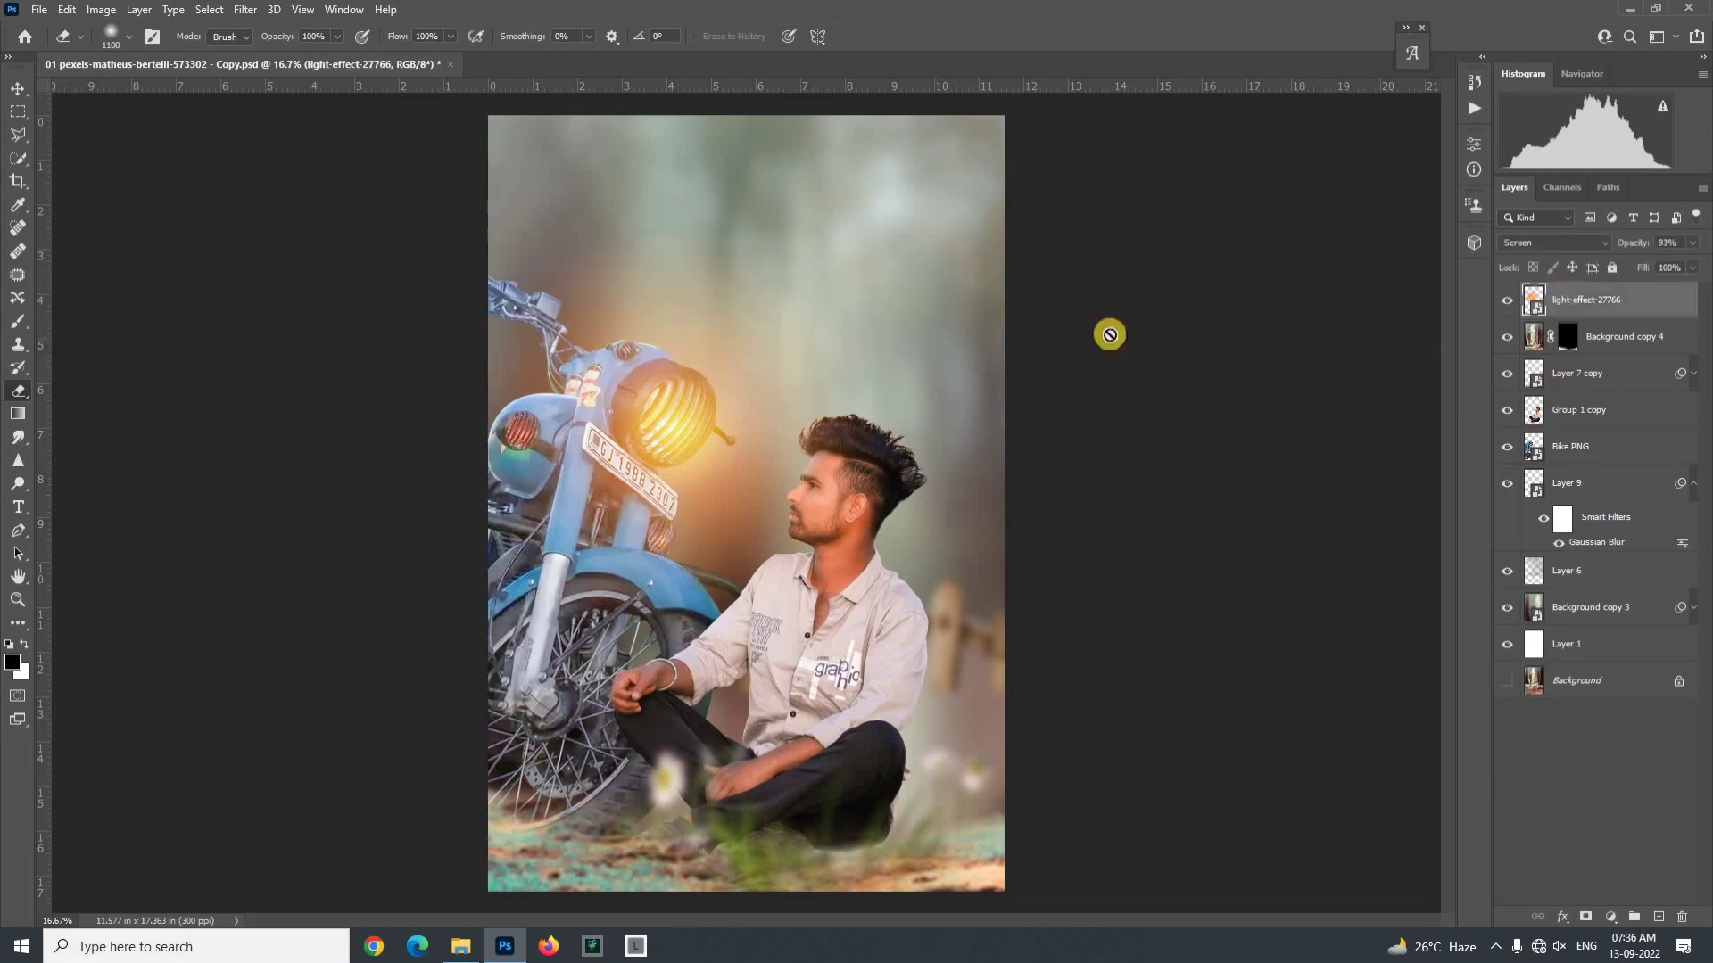
pyautogui.click(818, 378)
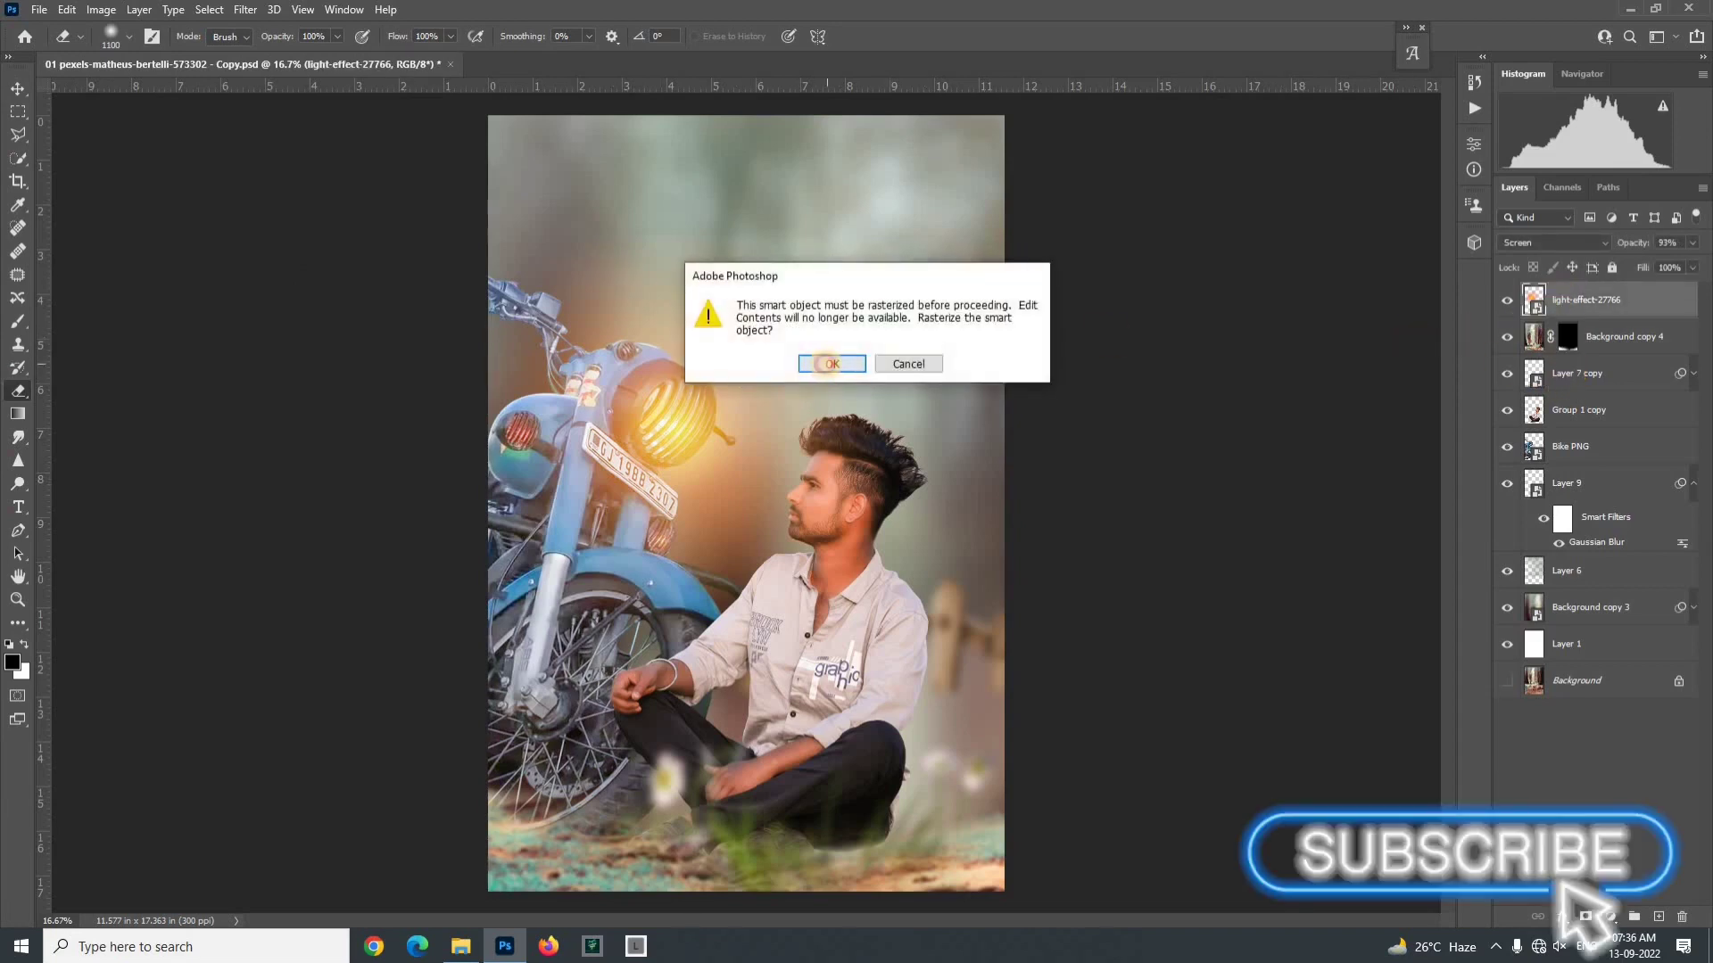
pyautogui.click(817, 373)
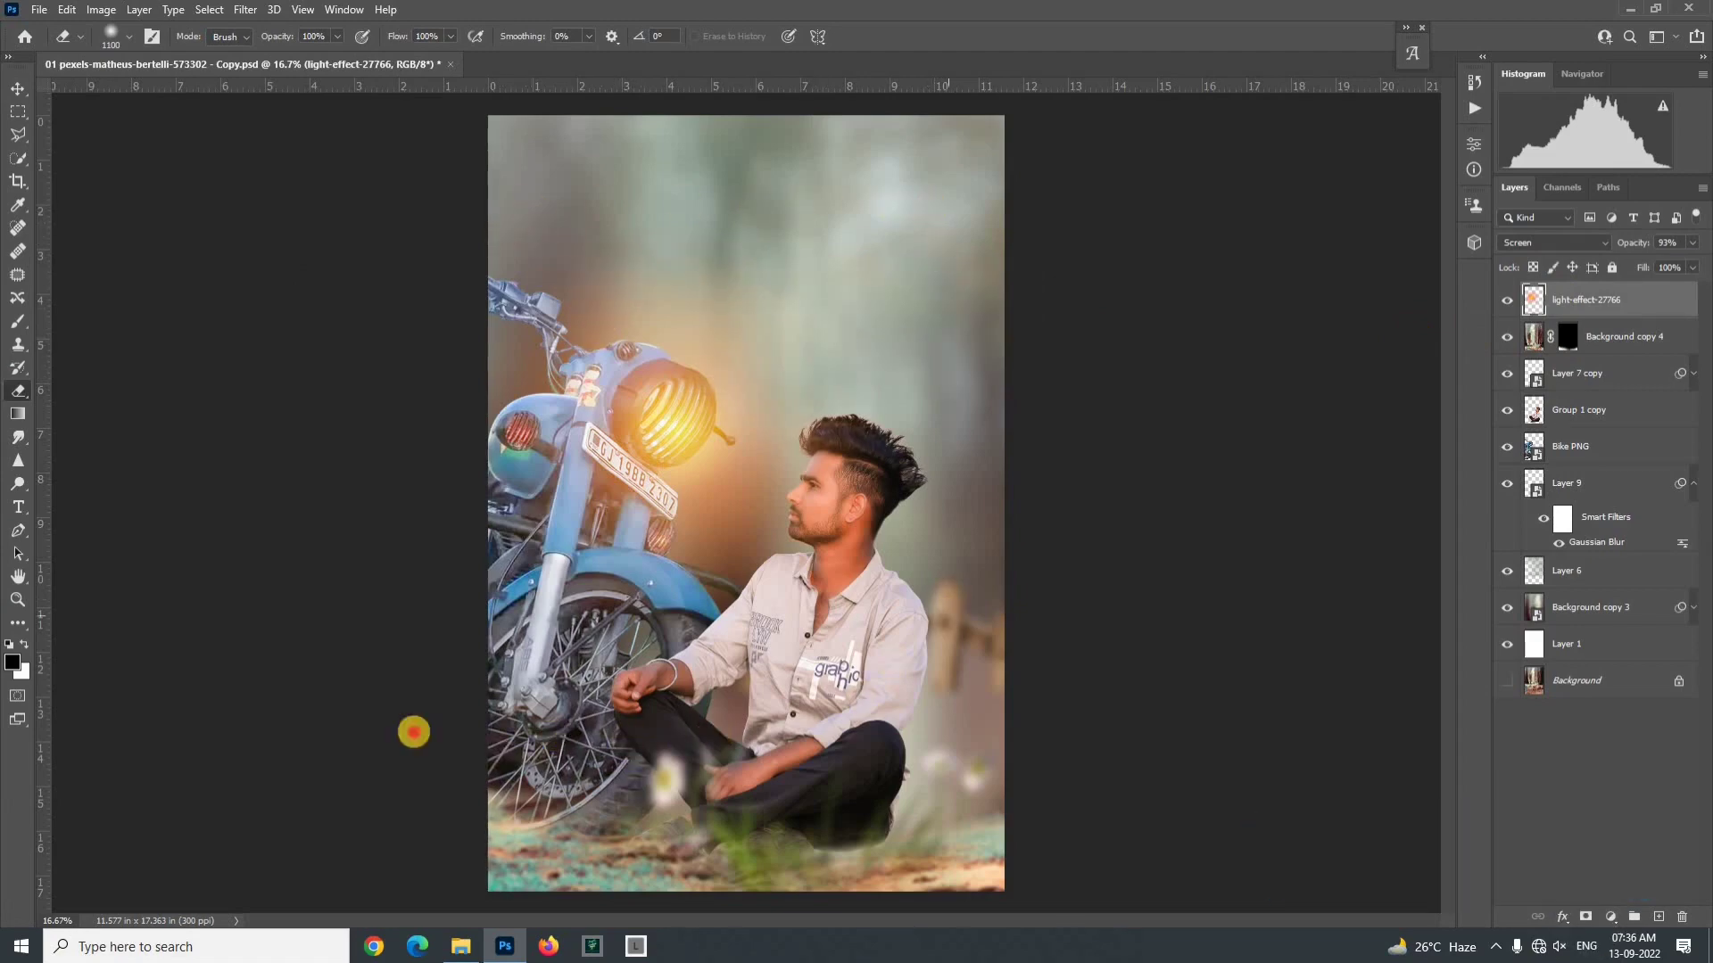
pyautogui.click(20, 90)
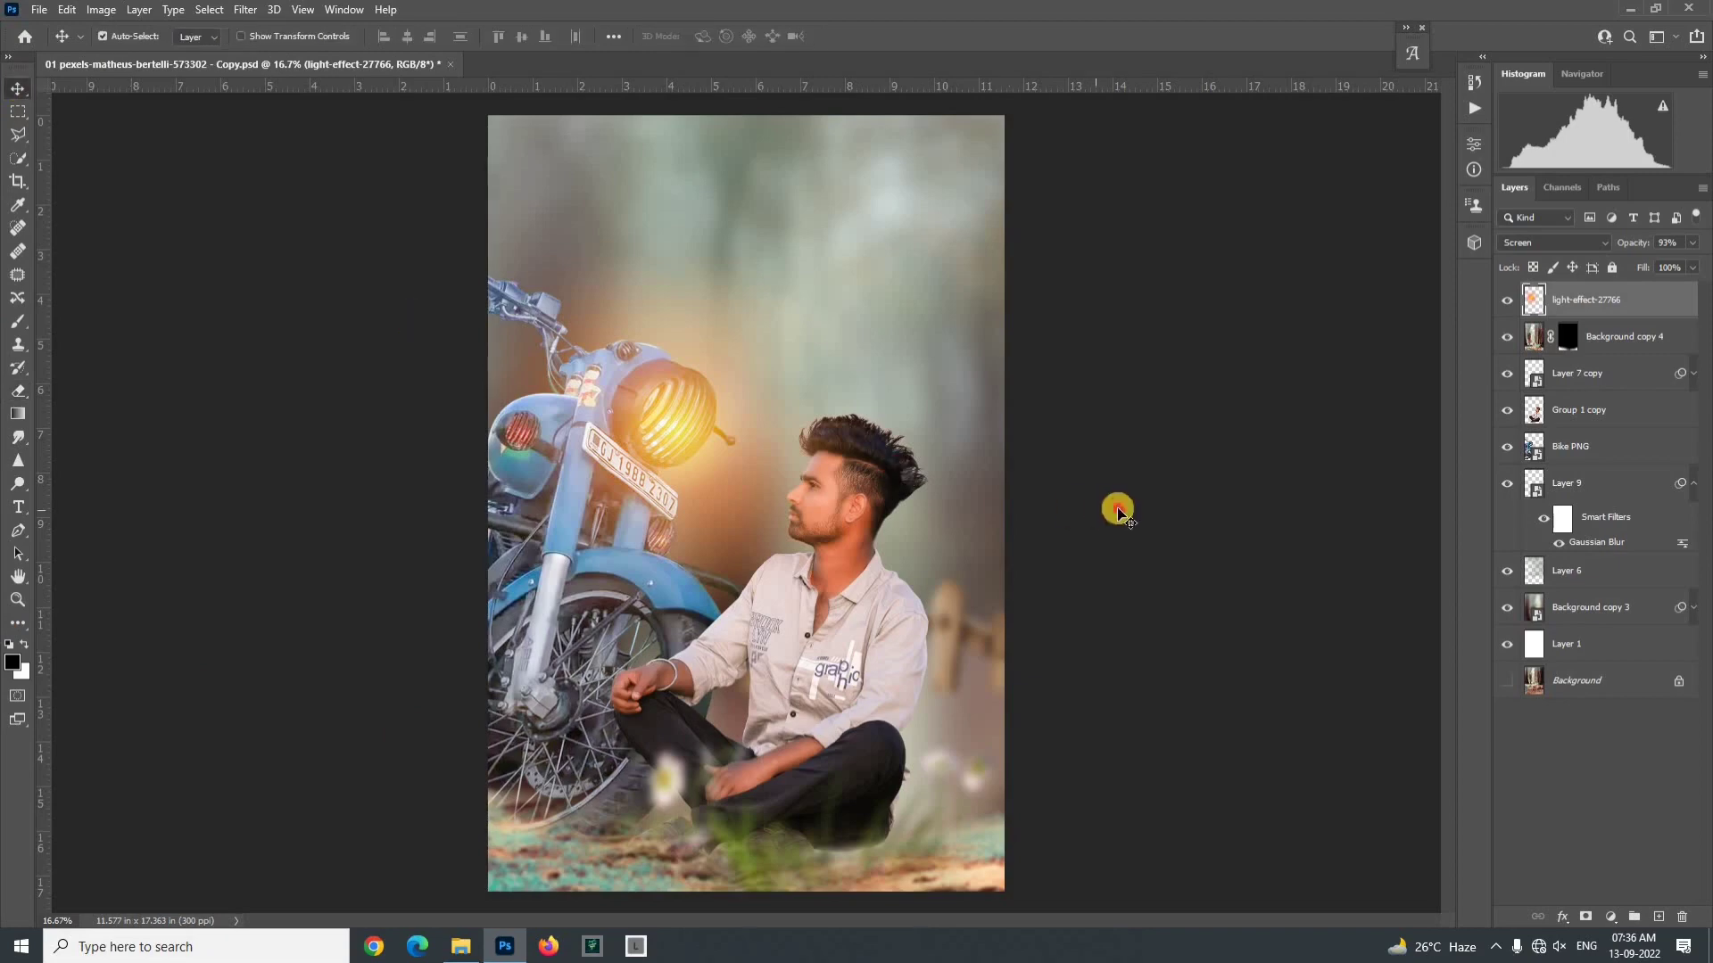
pyautogui.keyDown('ctrl'); pyautogui.click(1119, 511); pyautogui.keyUp('ctrl')
# Step: Clear the file selection in File Explorer and return to the Photoshop document
pyautogui.scroll(3, 785, 453)
pyautogui.scroll(-3, 811, 428)
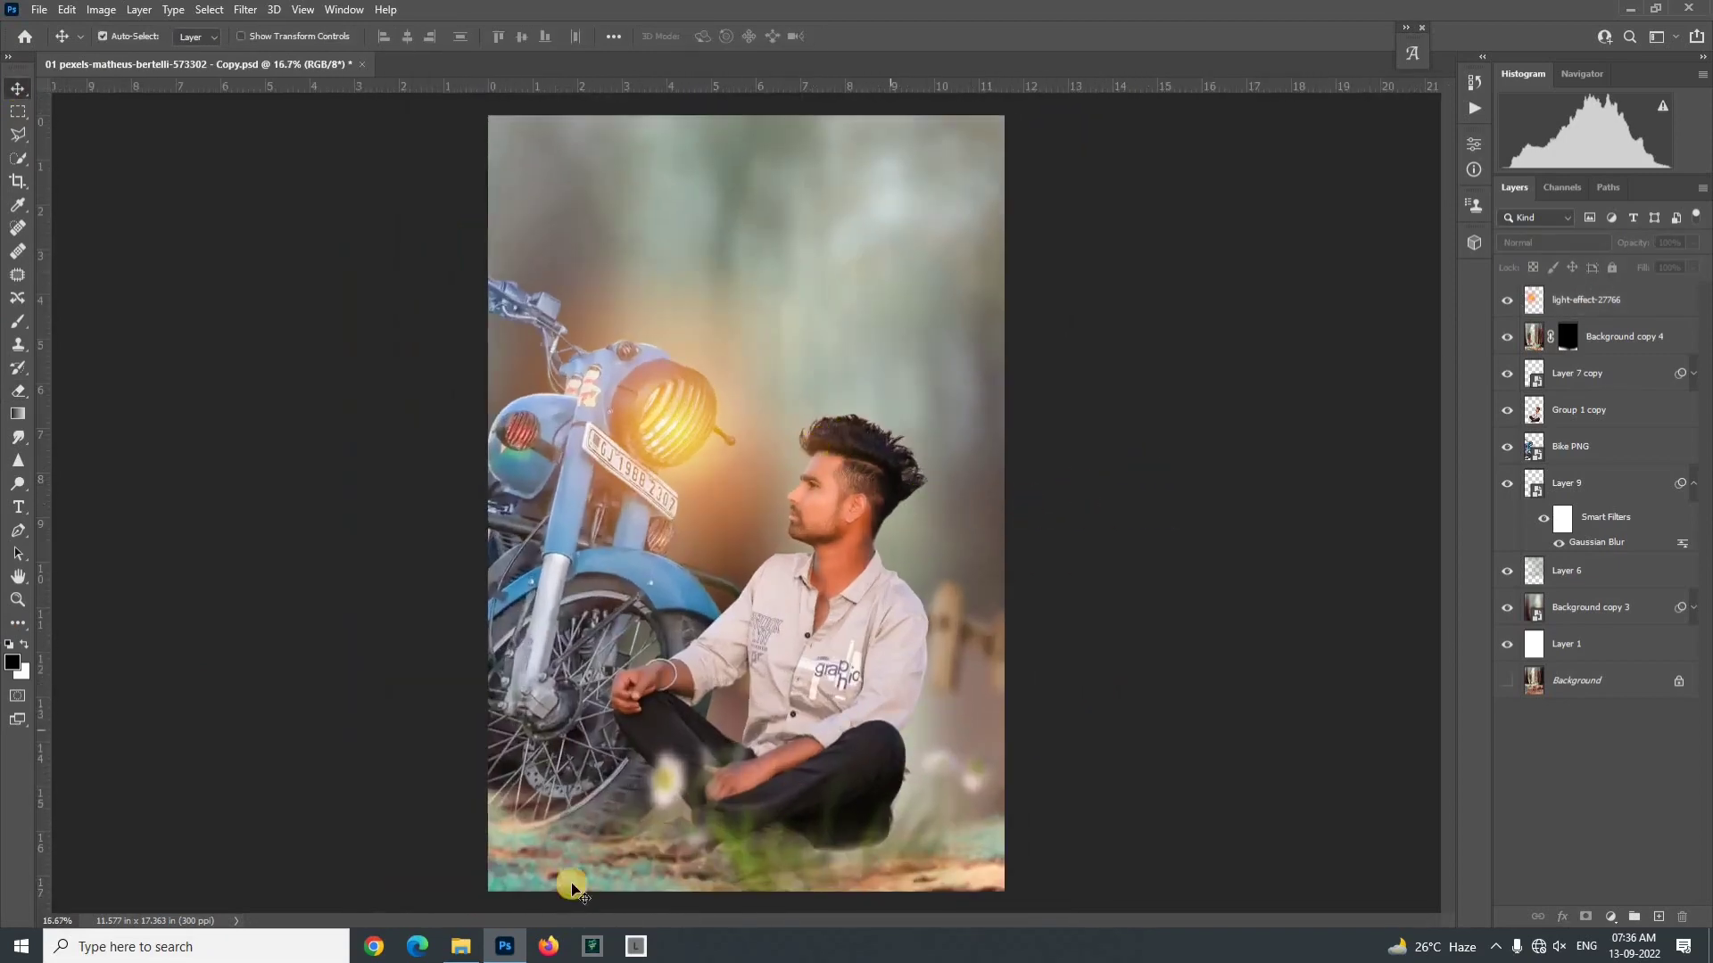
pyautogui.click(460, 945)
pyautogui.click(1177, 670)
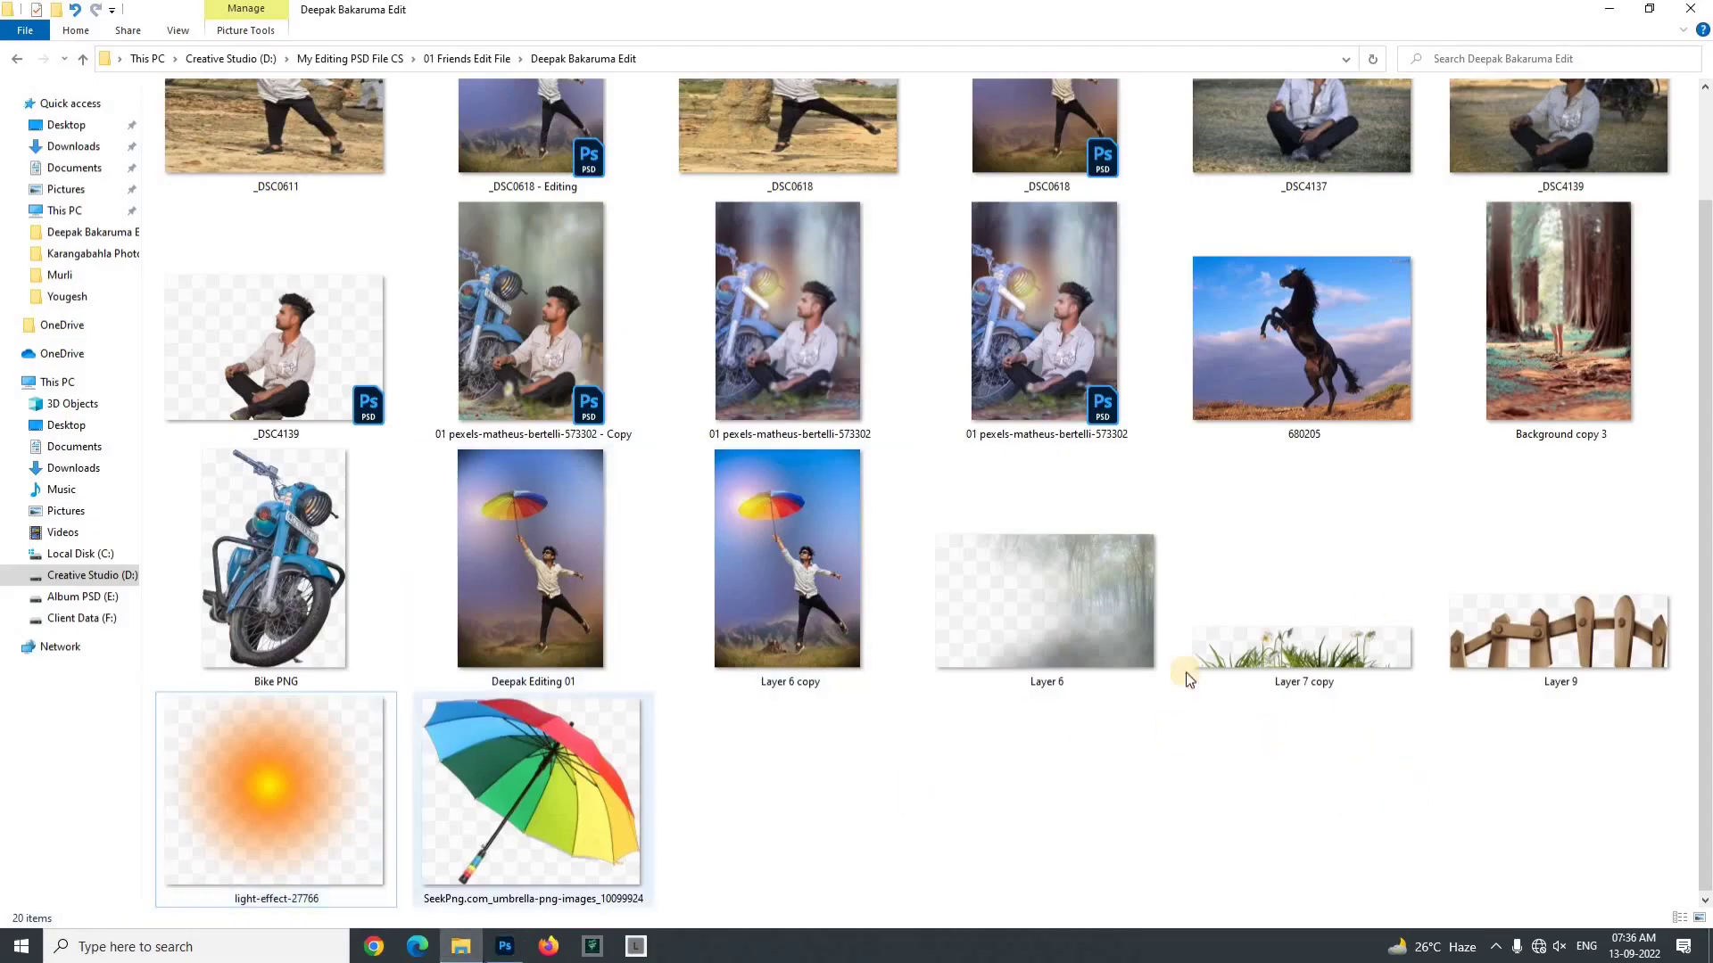
pyautogui.click(1609, 8)
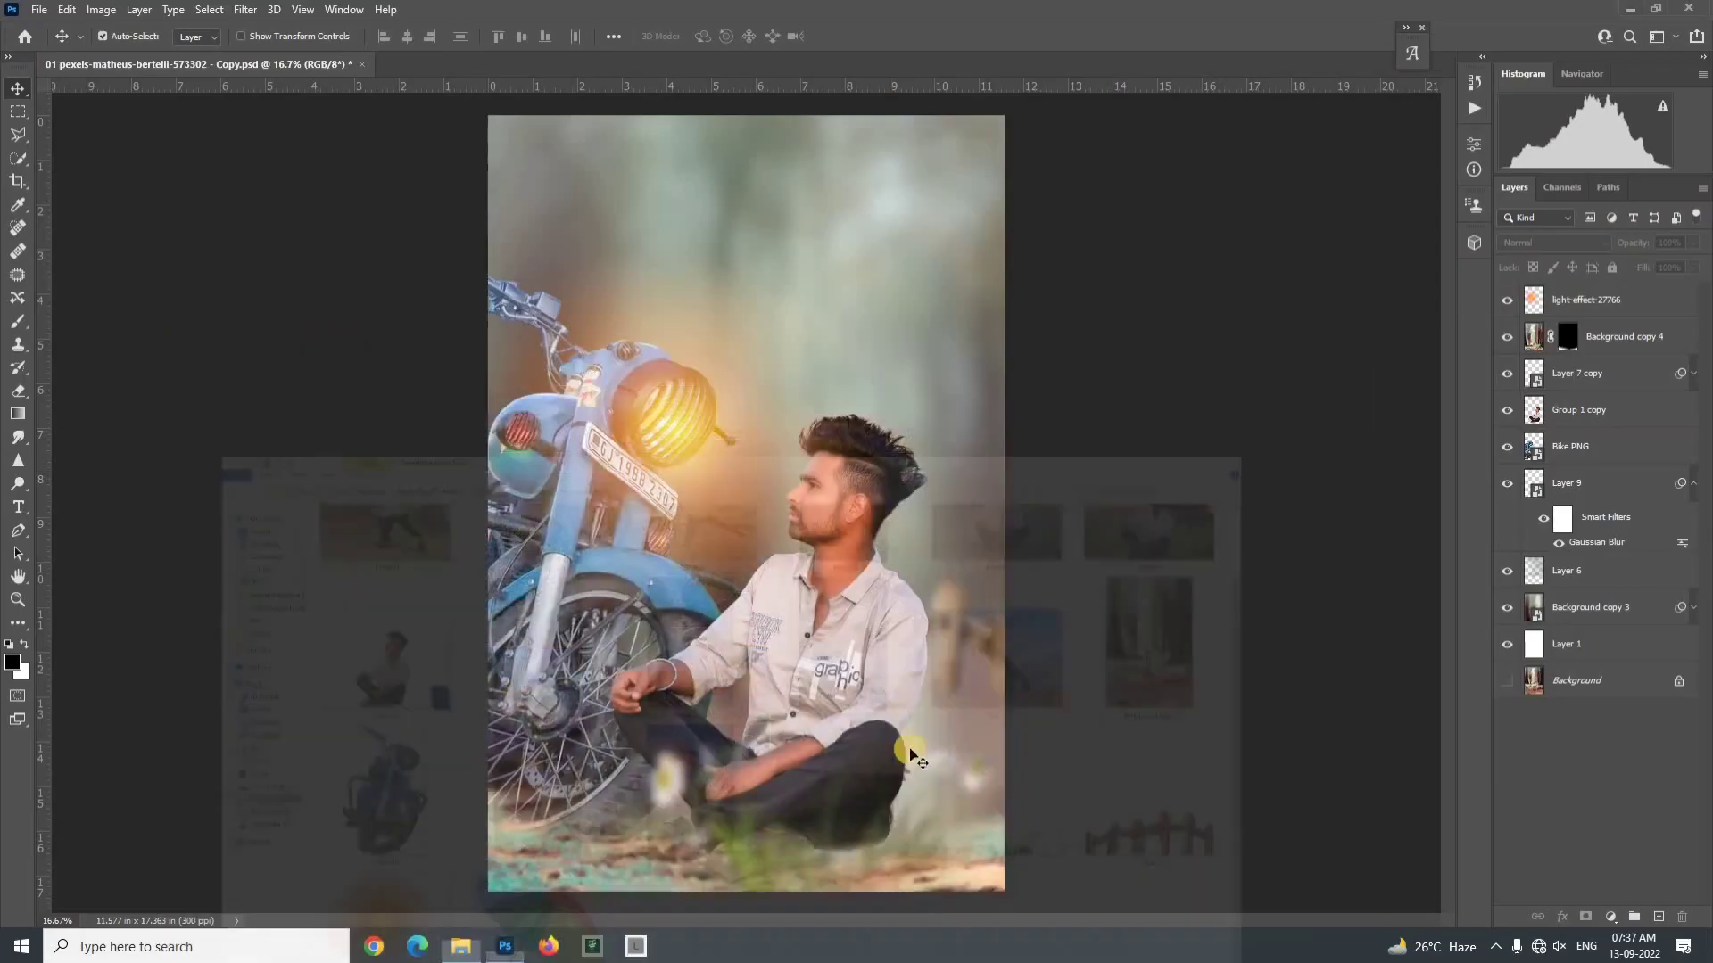
# Step: Duplicate the layers from light-effect-27766 down to Background copy 3 and merge the copies
pyautogui.click(1586, 302)
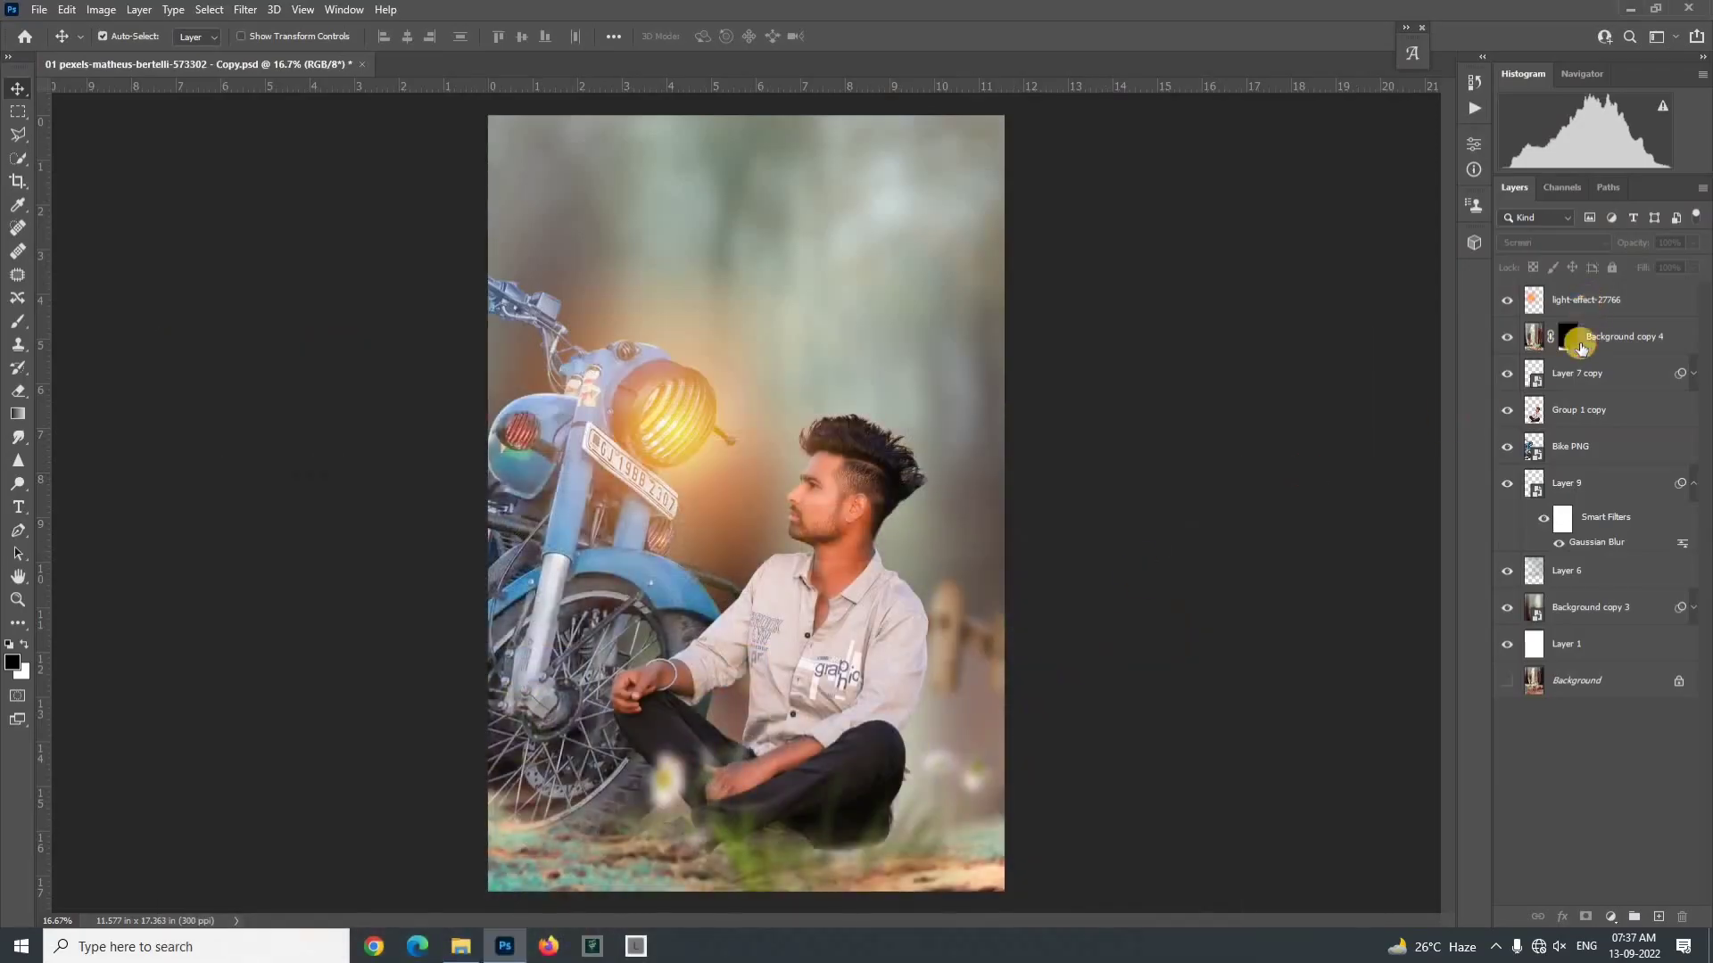
pyautogui.keyDown('shift'); pyautogui.click(1576, 616); pyautogui.keyUp('shift')
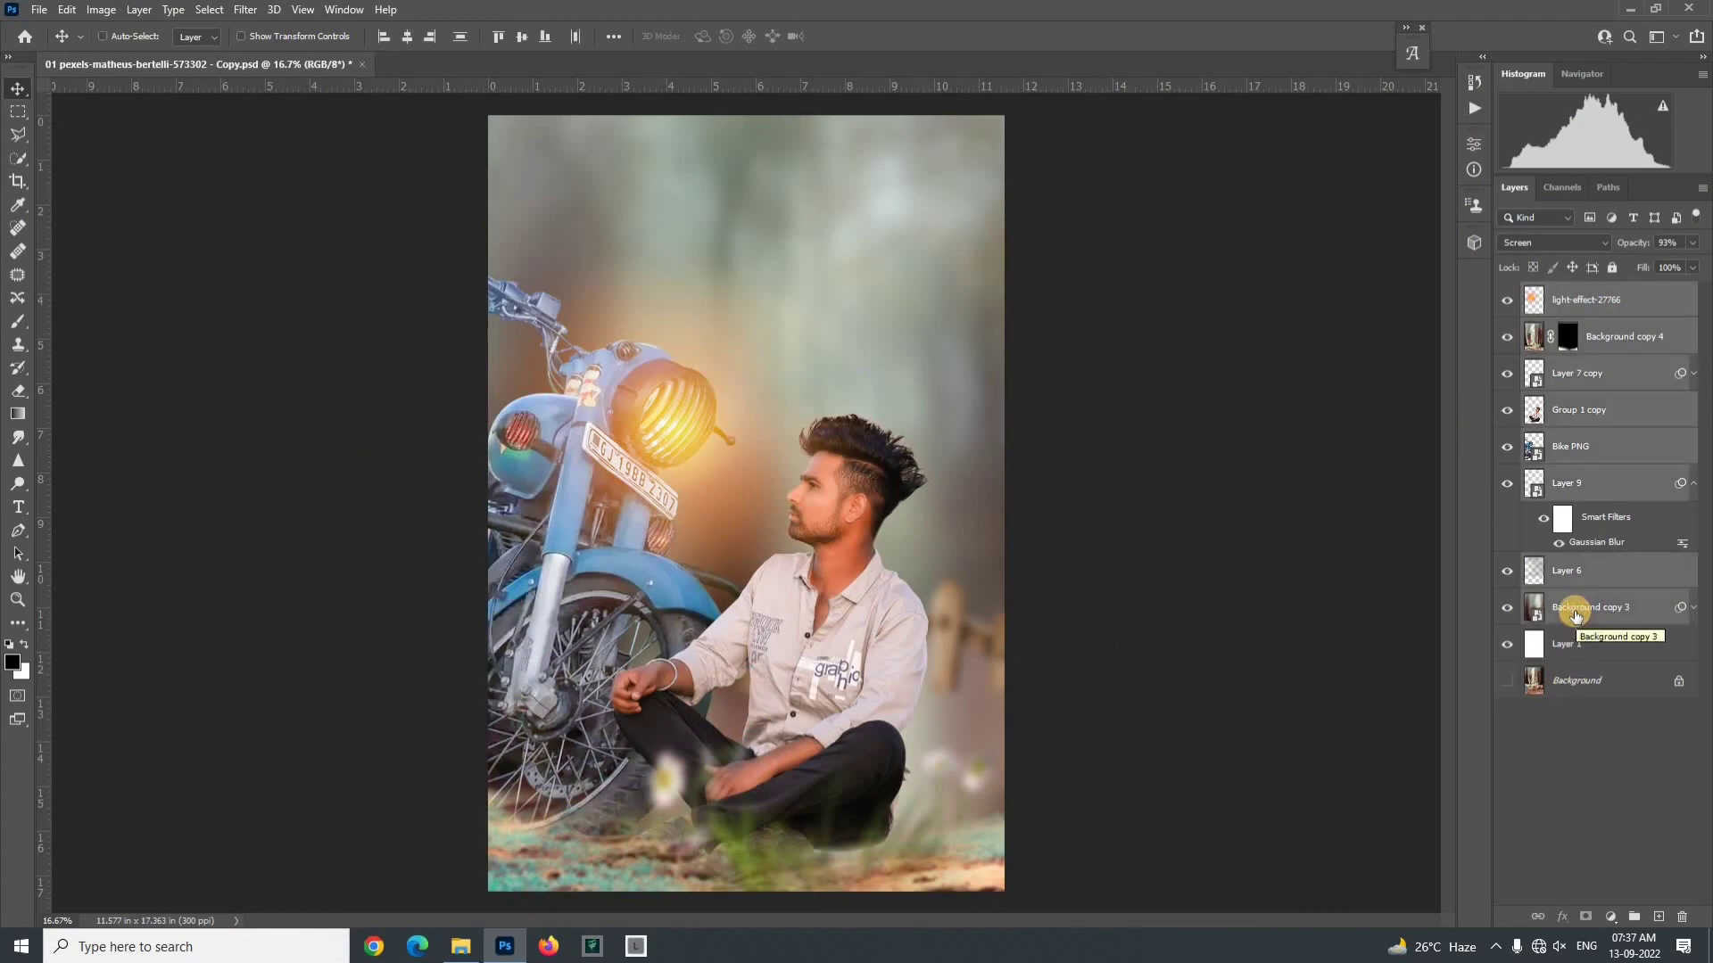
pyautogui.hotkey('ctrl', 'j')
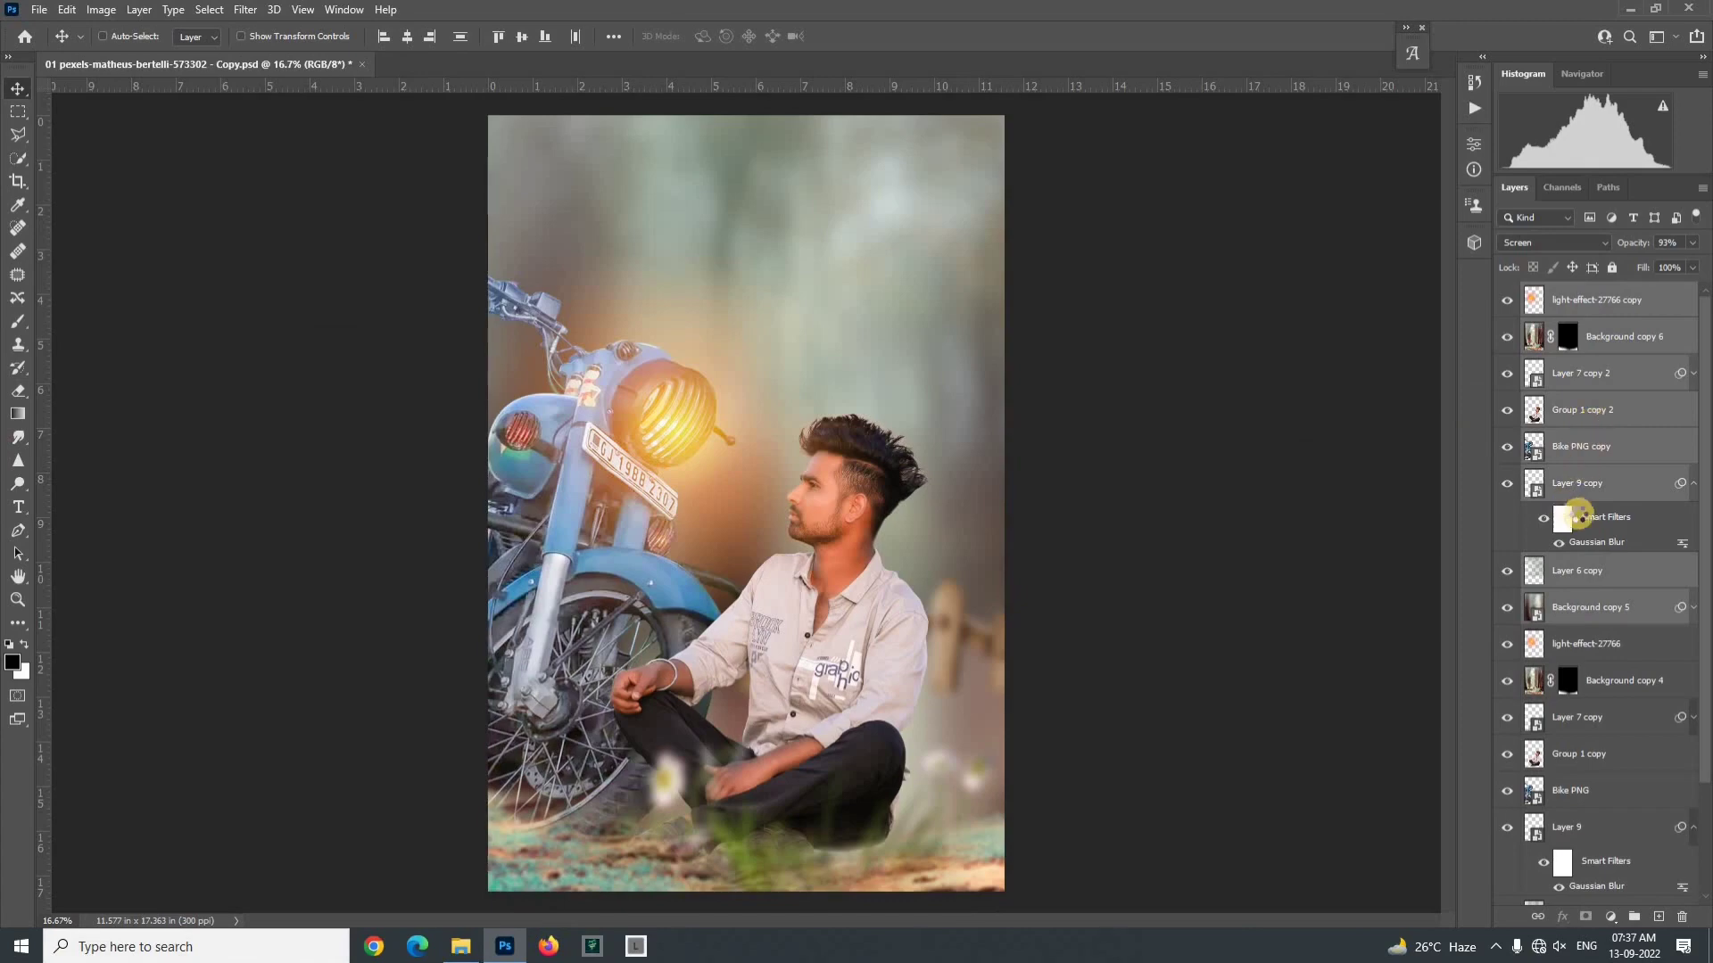
pyautogui.rightClick(1585, 514)
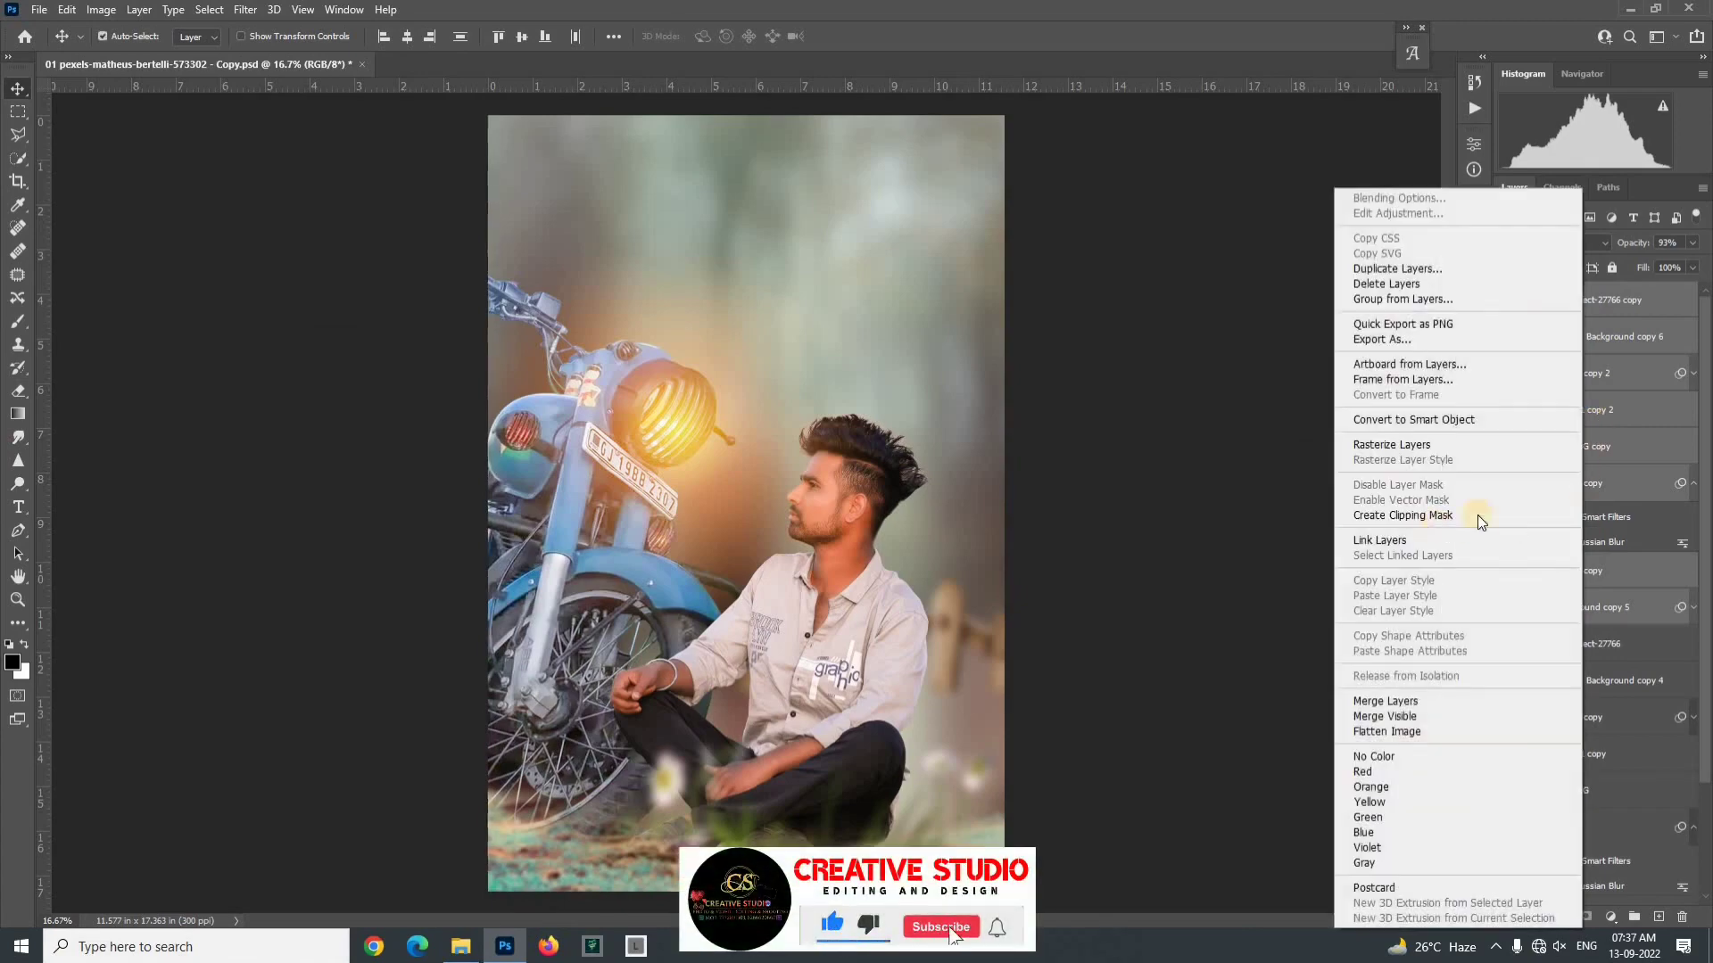
pyautogui.click(1397, 703)
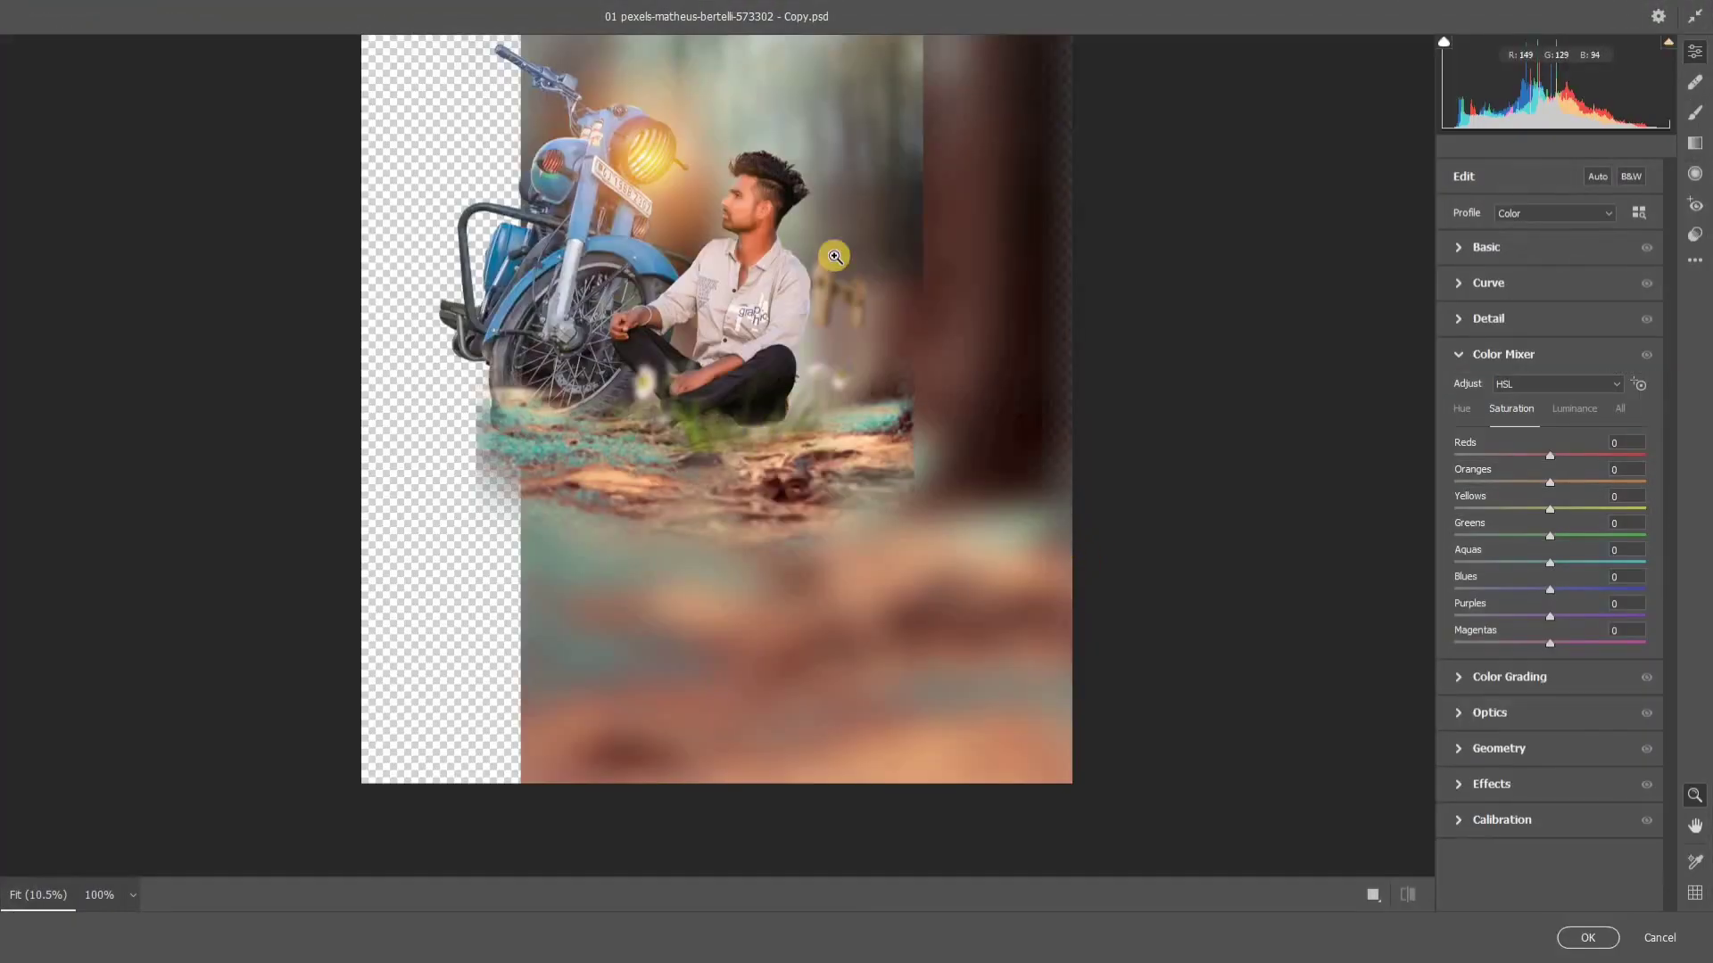
# Step: In Camera Raw, set Temperature -17, Tint +10, Vibrance +14 and Saturation +7
pyautogui.click(711, 170)
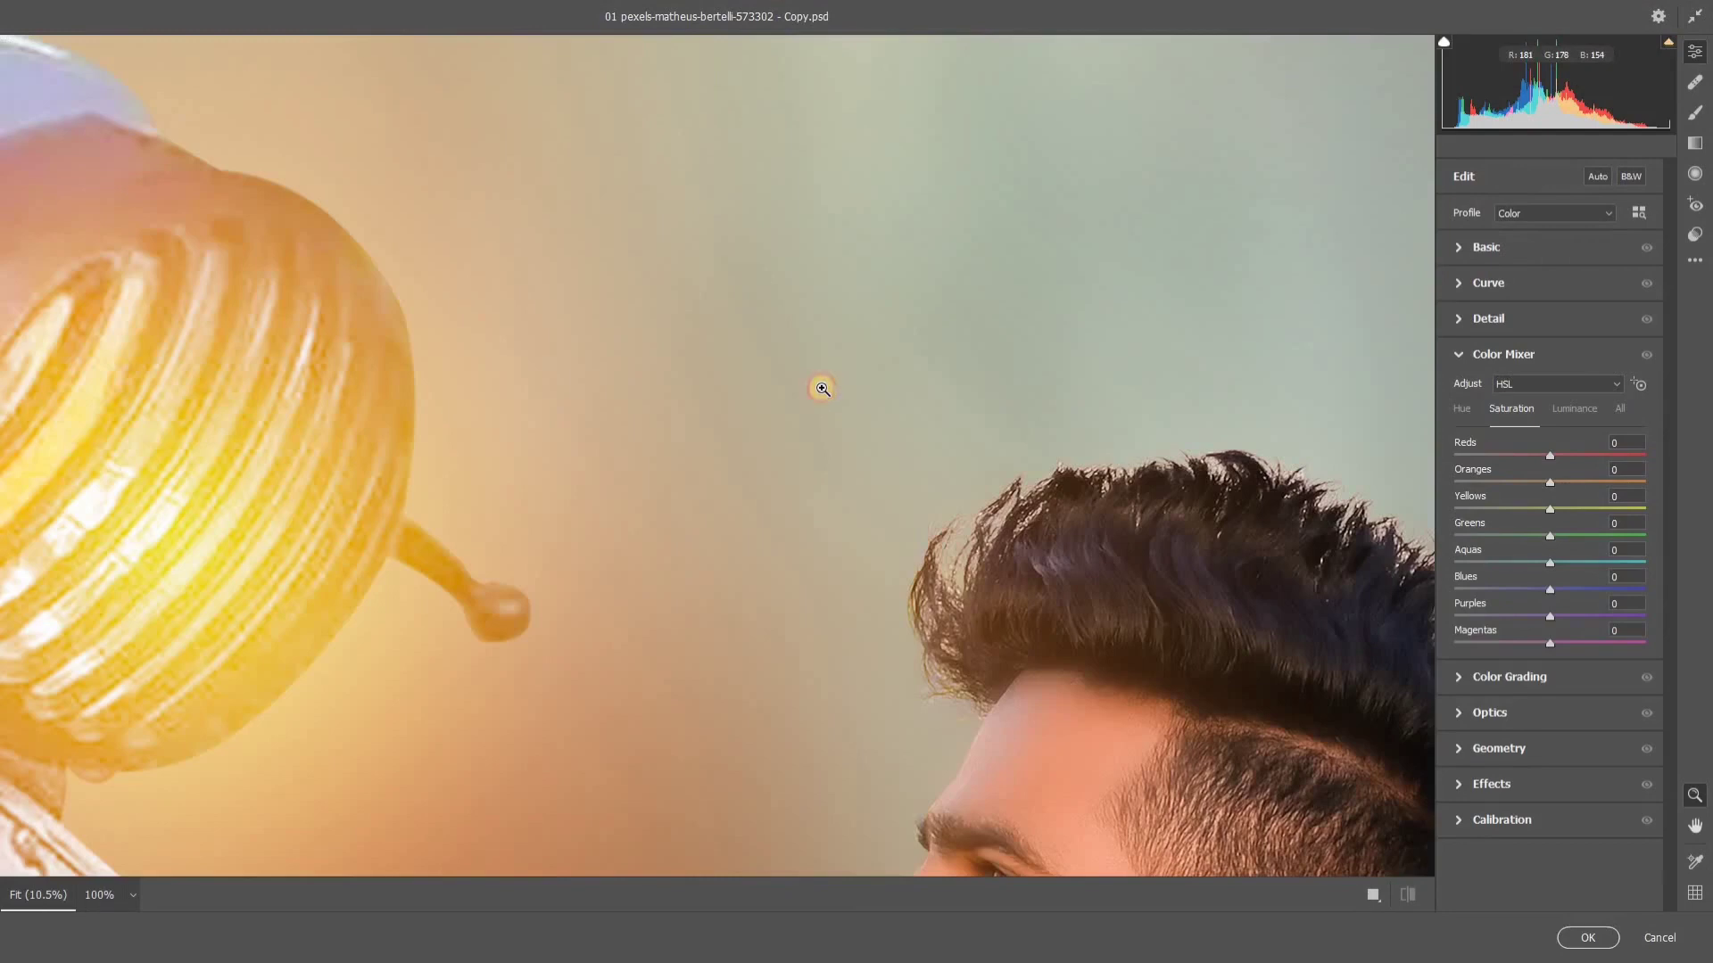
pyautogui.click(823, 389)
pyautogui.press('h')
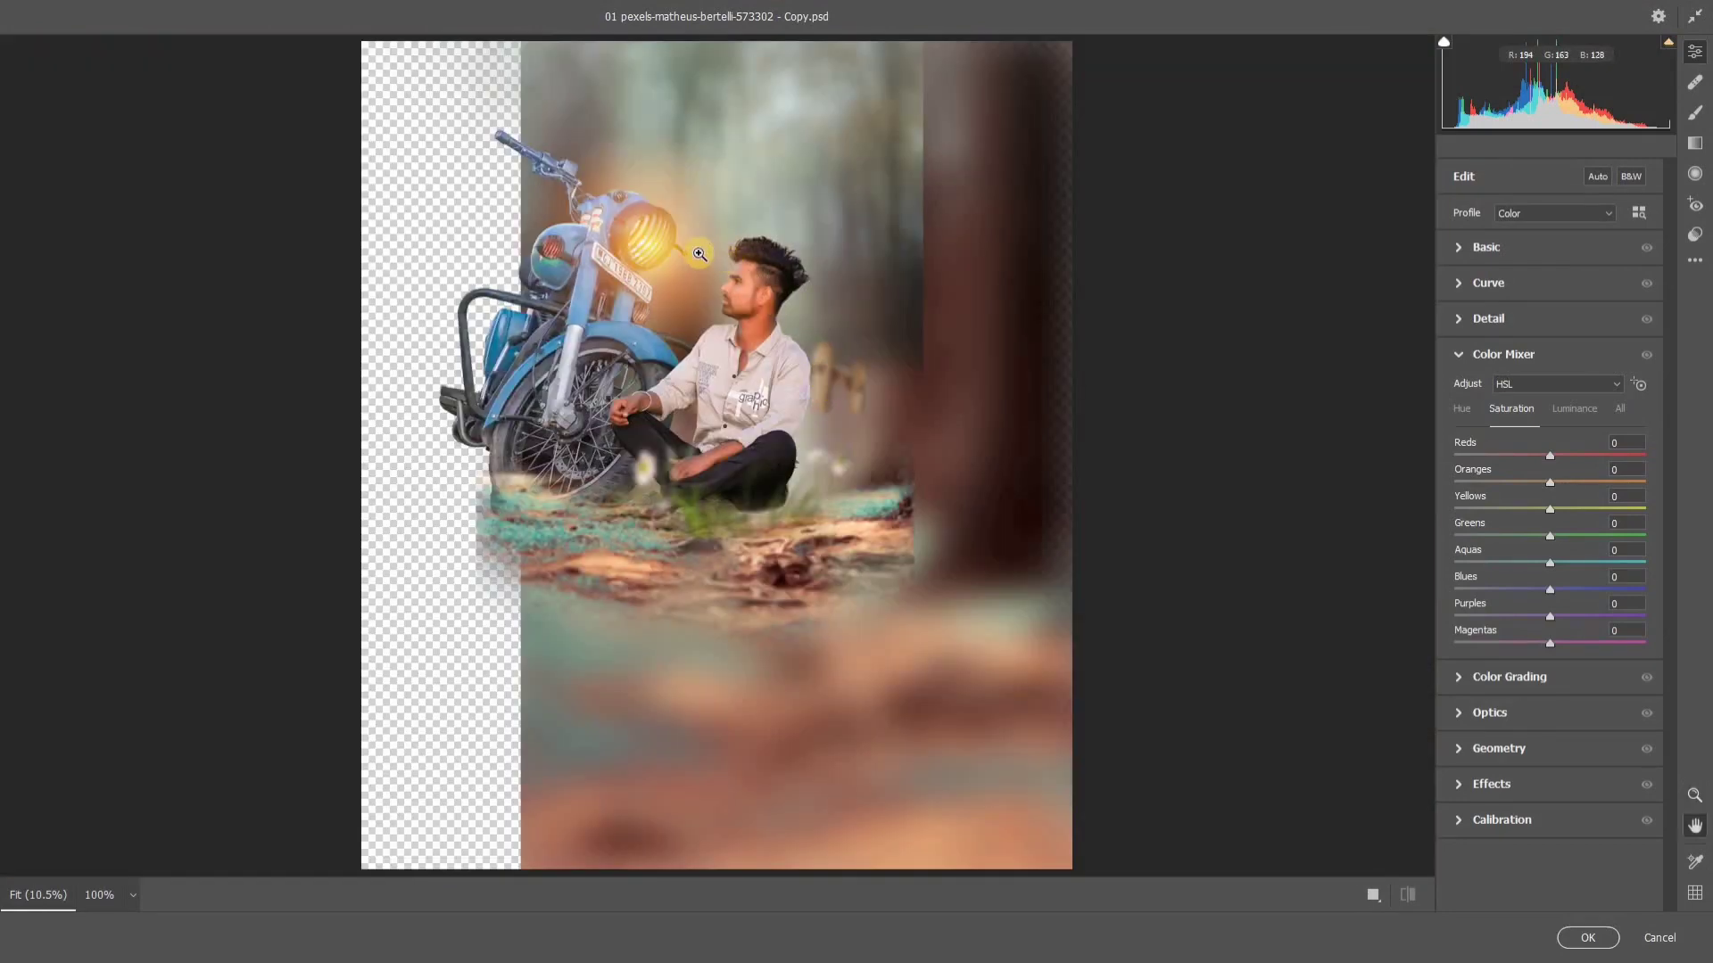
pyautogui.press('z')
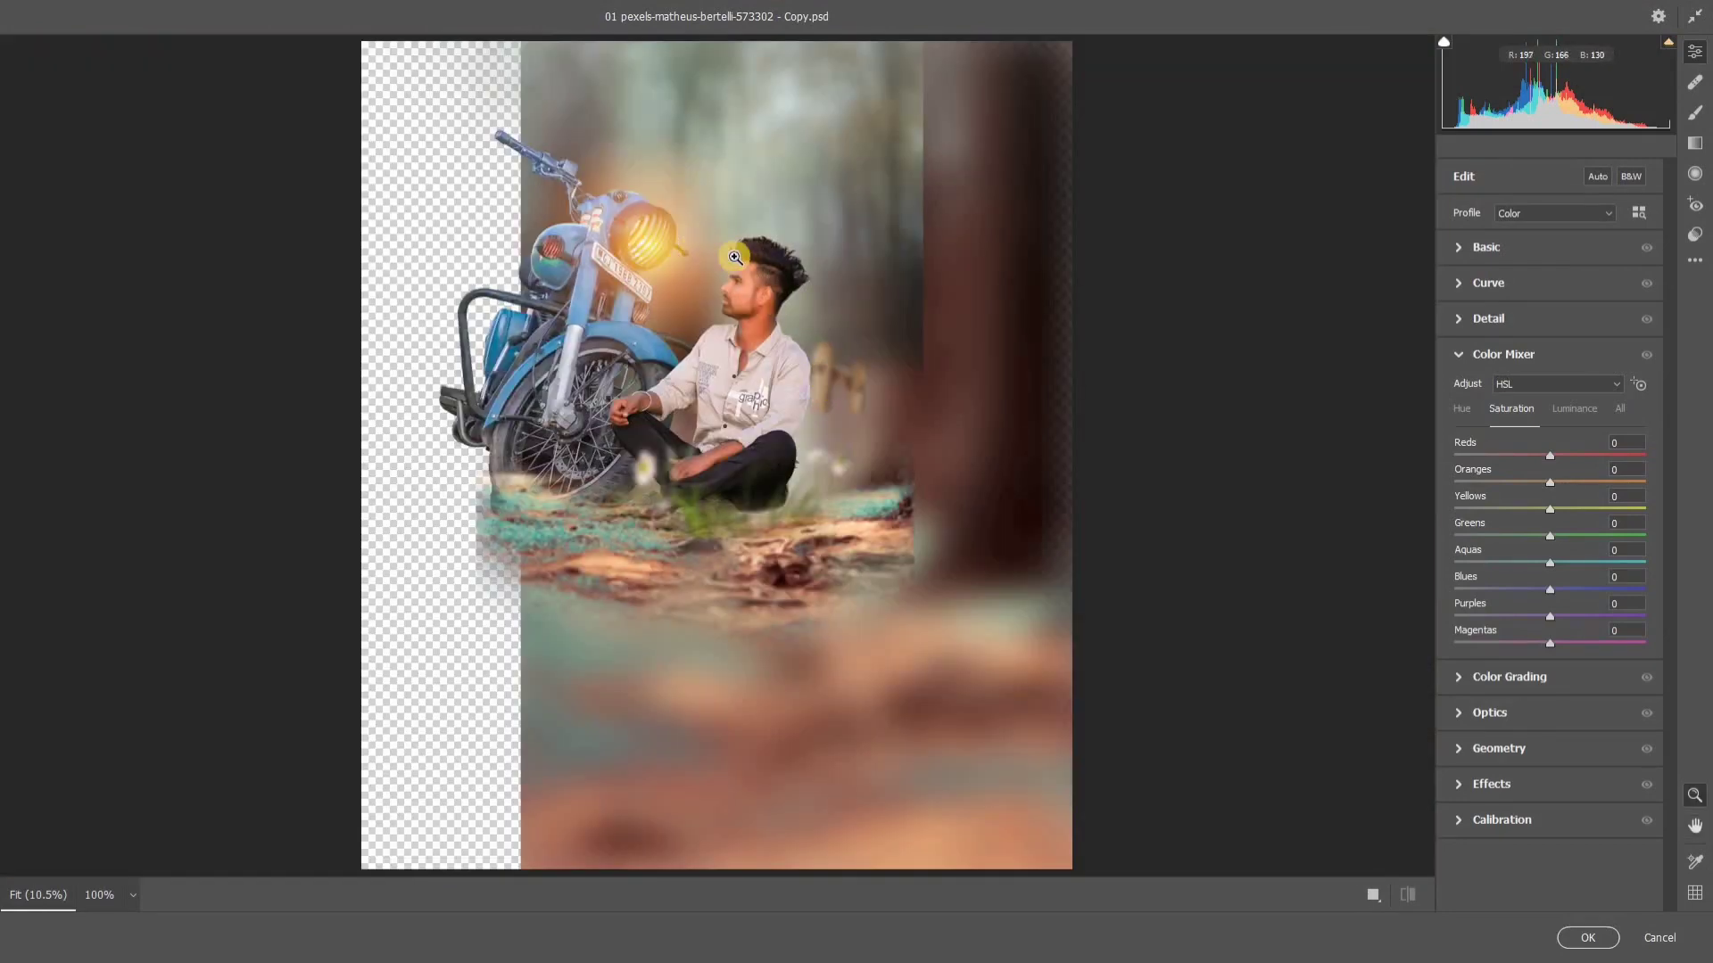
pyautogui.click(1488, 258)
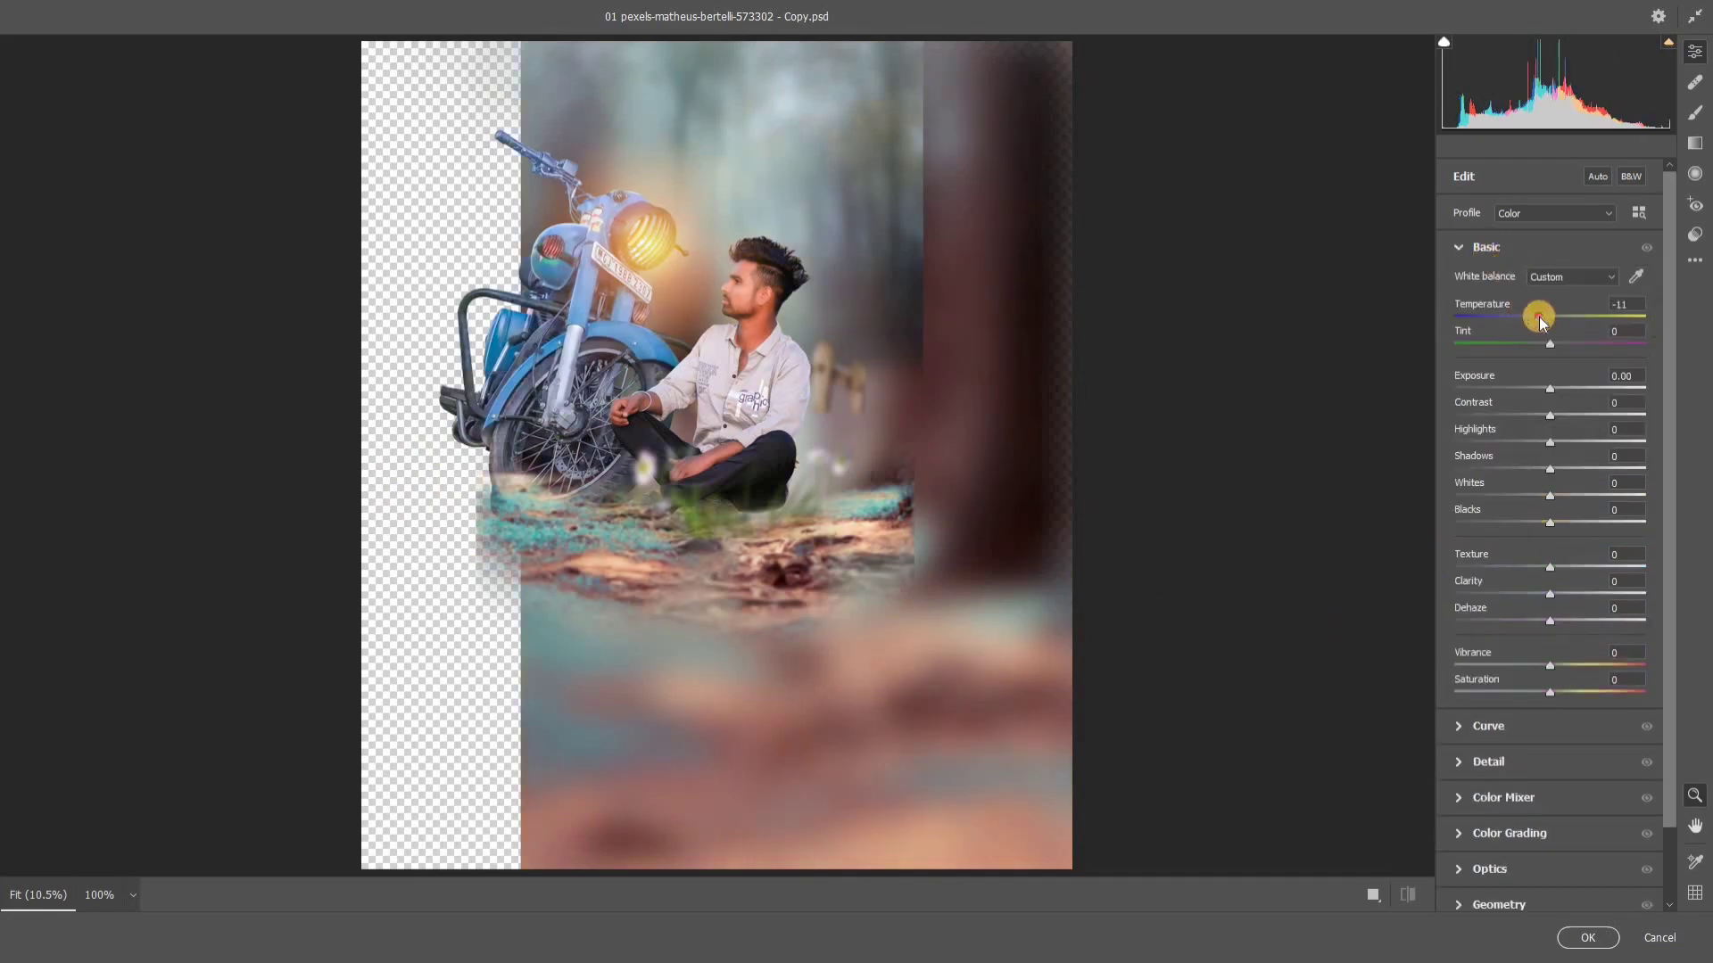
pyautogui.moveTo(1556, 343); pyautogui.dragTo(1533, 320)
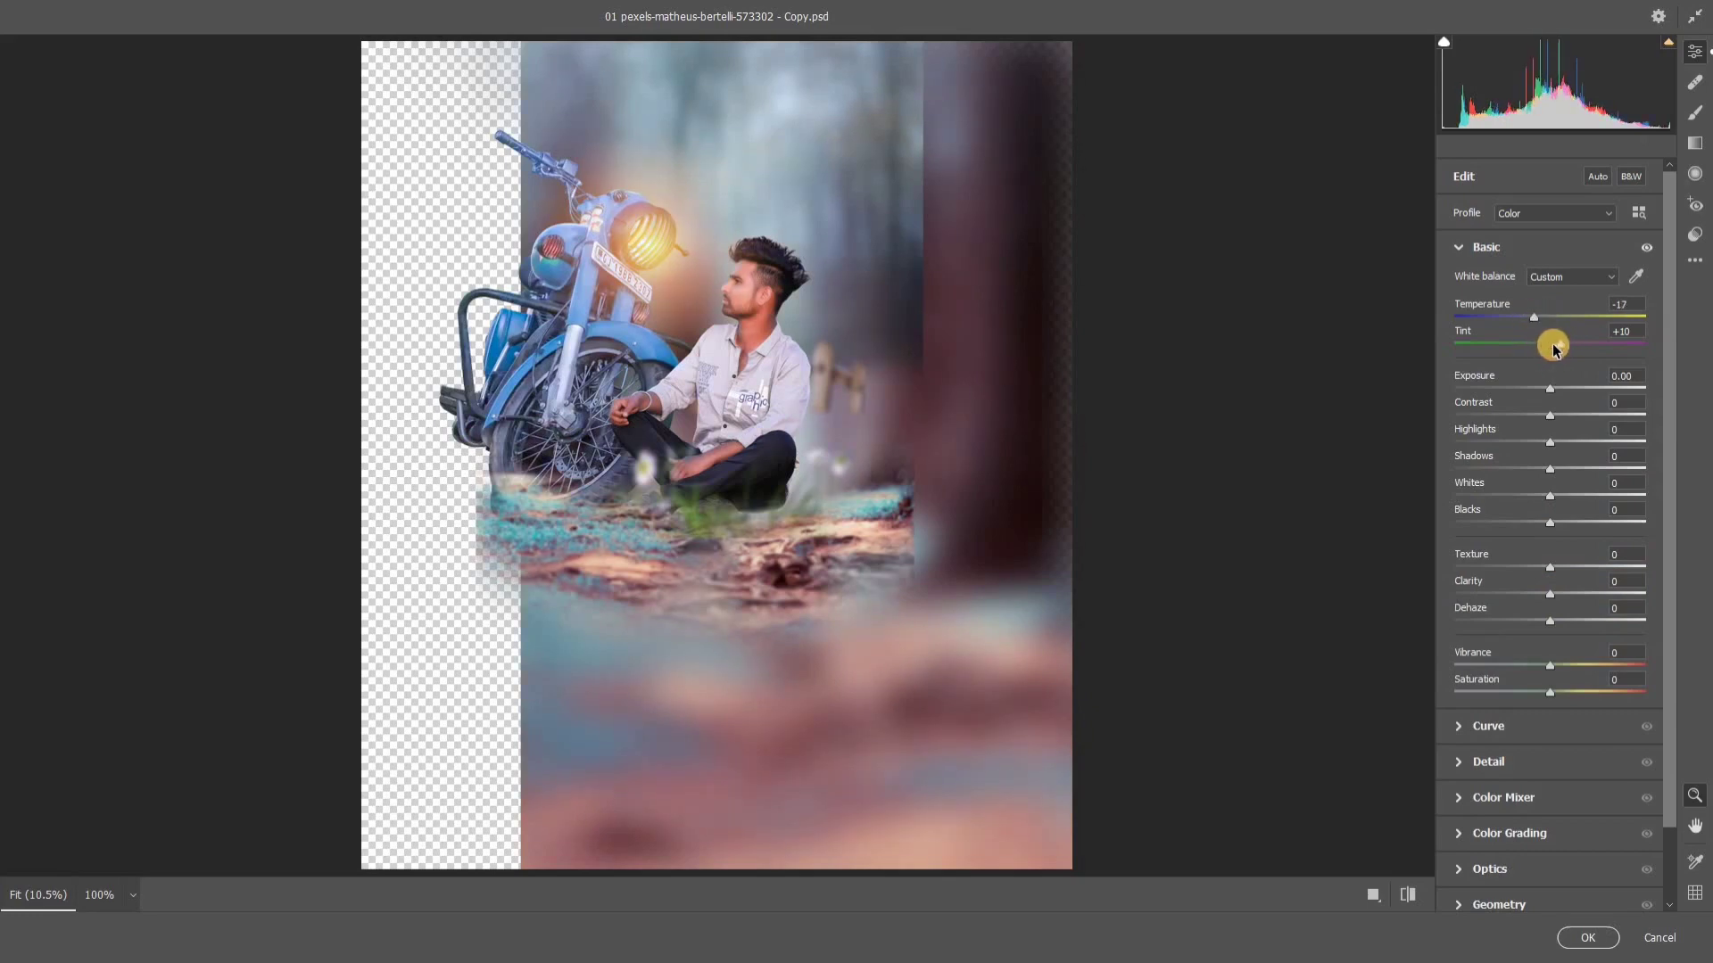
pyautogui.click(1561, 665)
pyautogui.click(1553, 694)
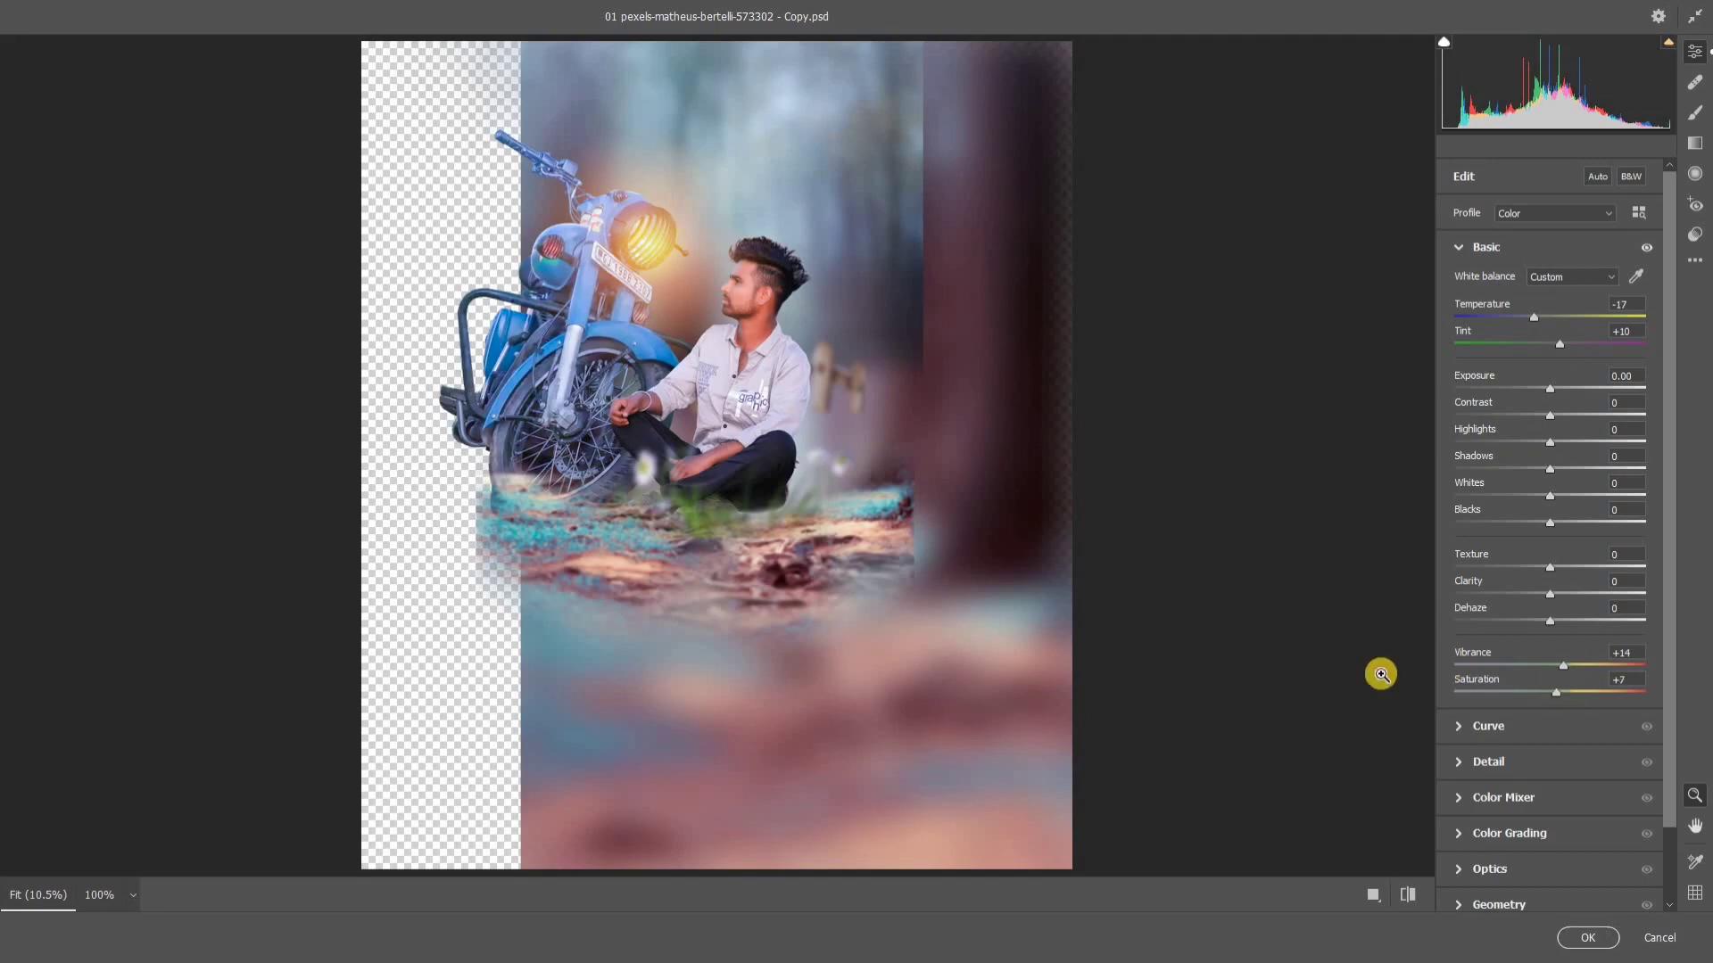
# Step: Add a -18 vignette and apply the Camera Raw filter
pyautogui.scroll(-2, 1529, 781)
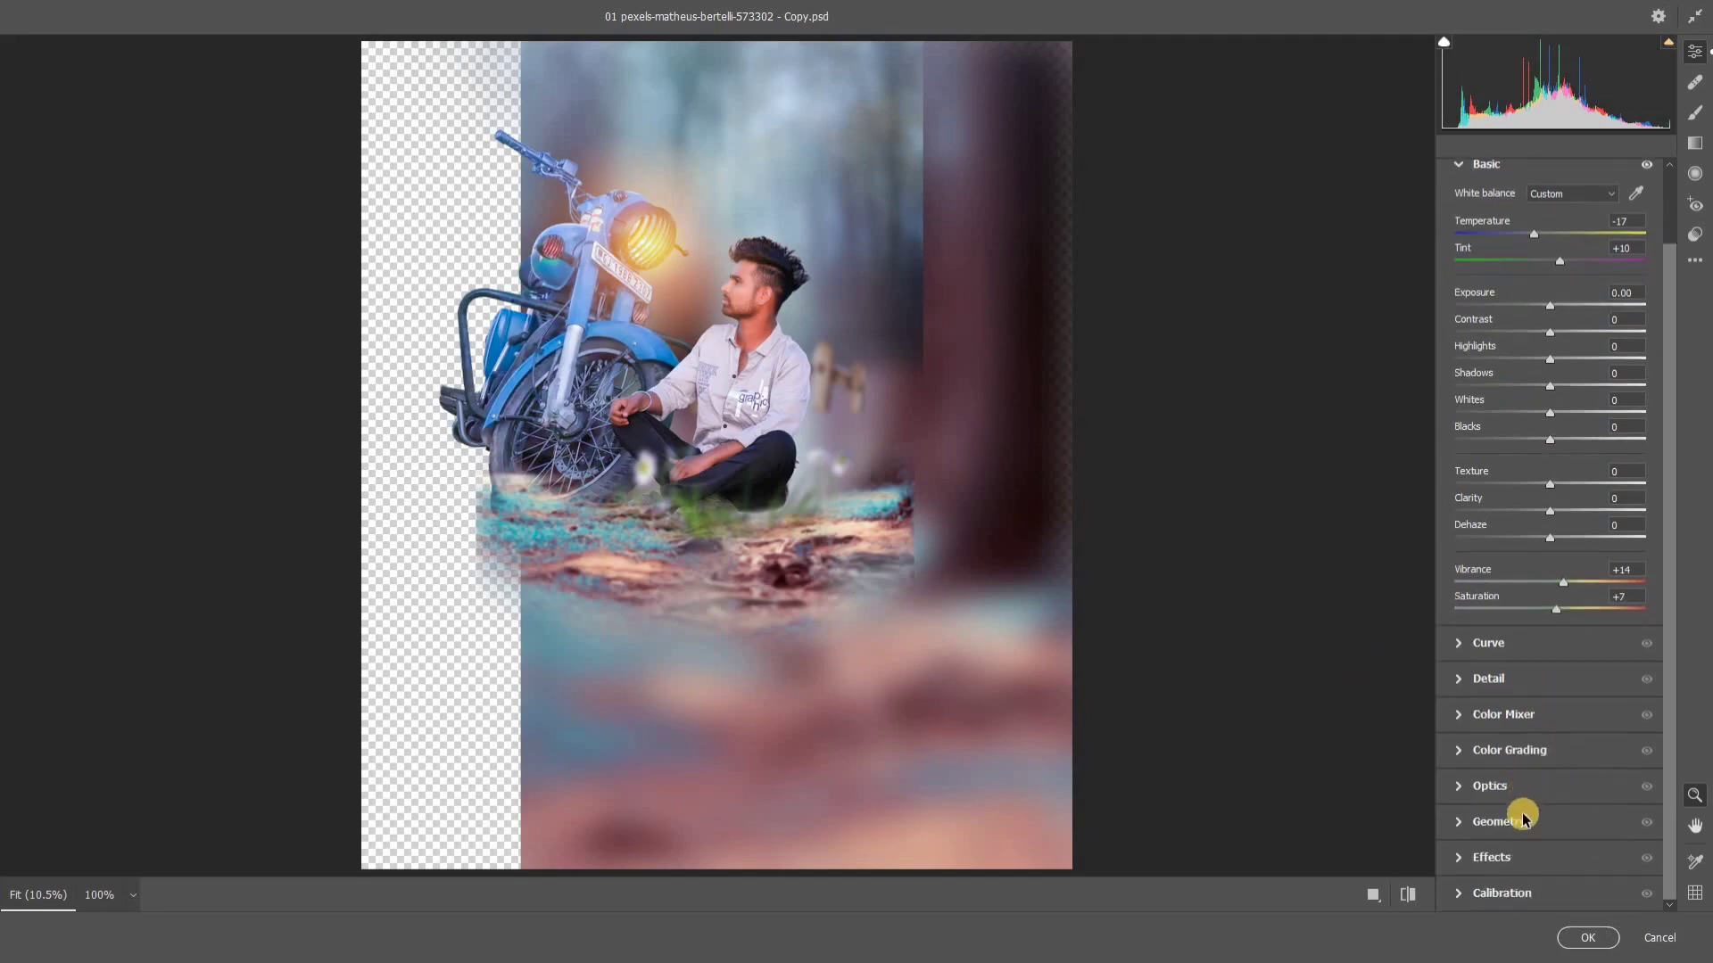
pyautogui.click(1501, 892)
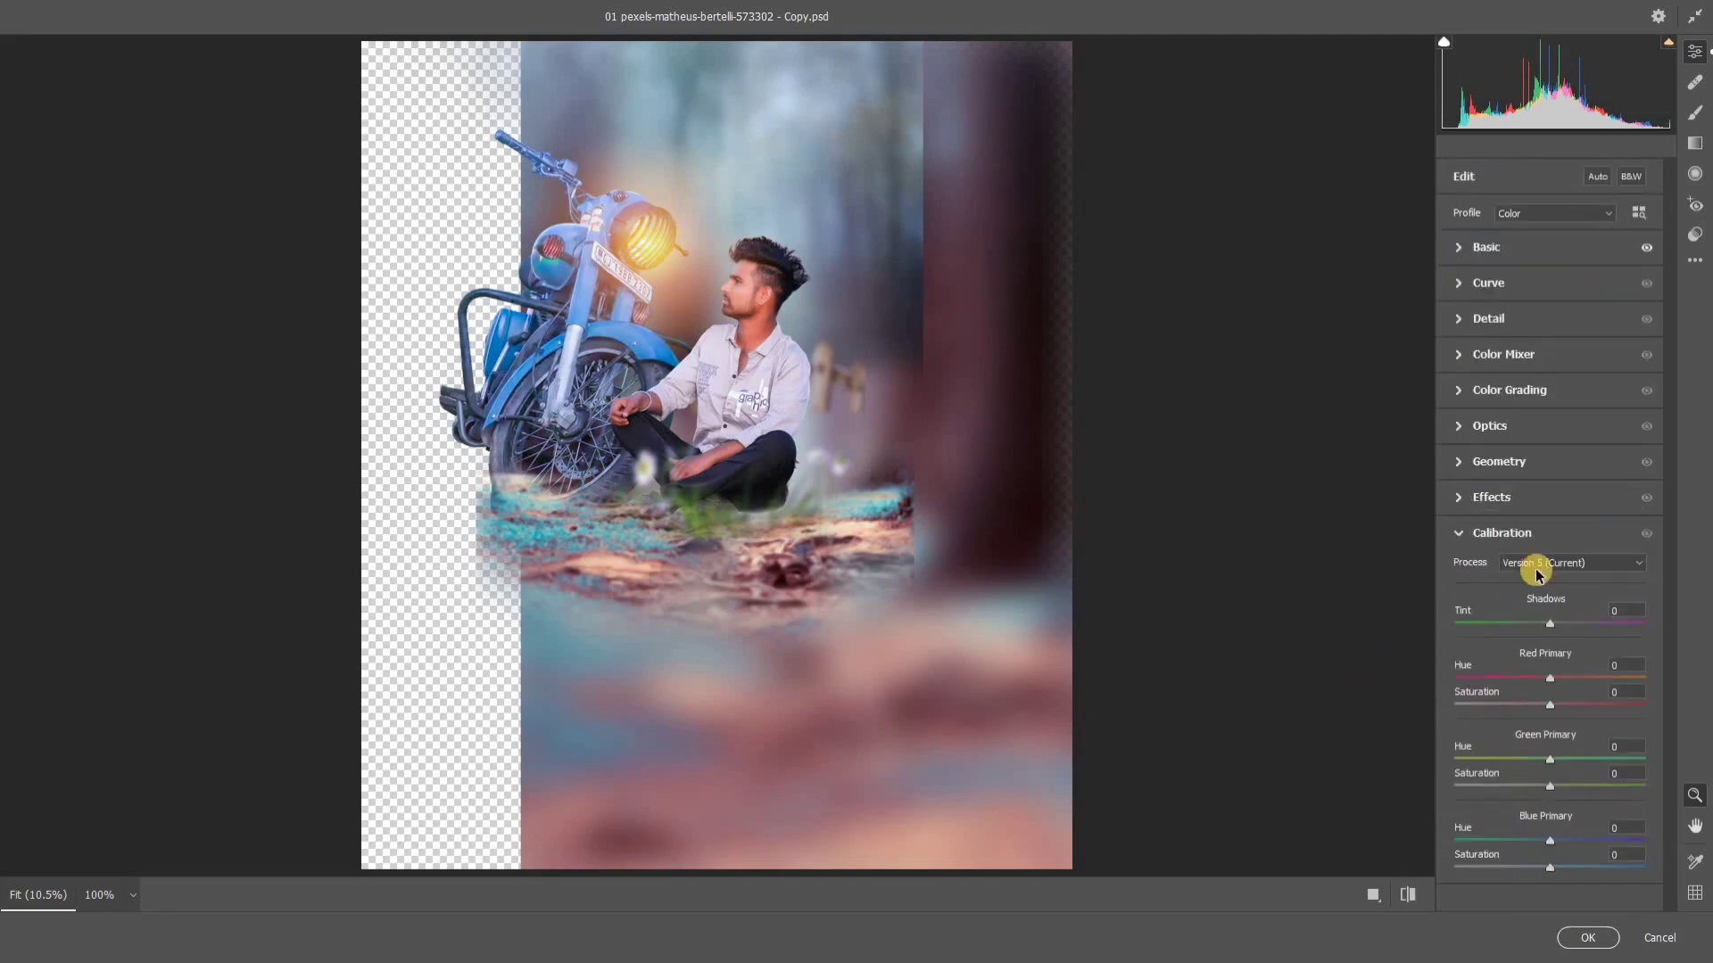
pyautogui.click(1486, 513)
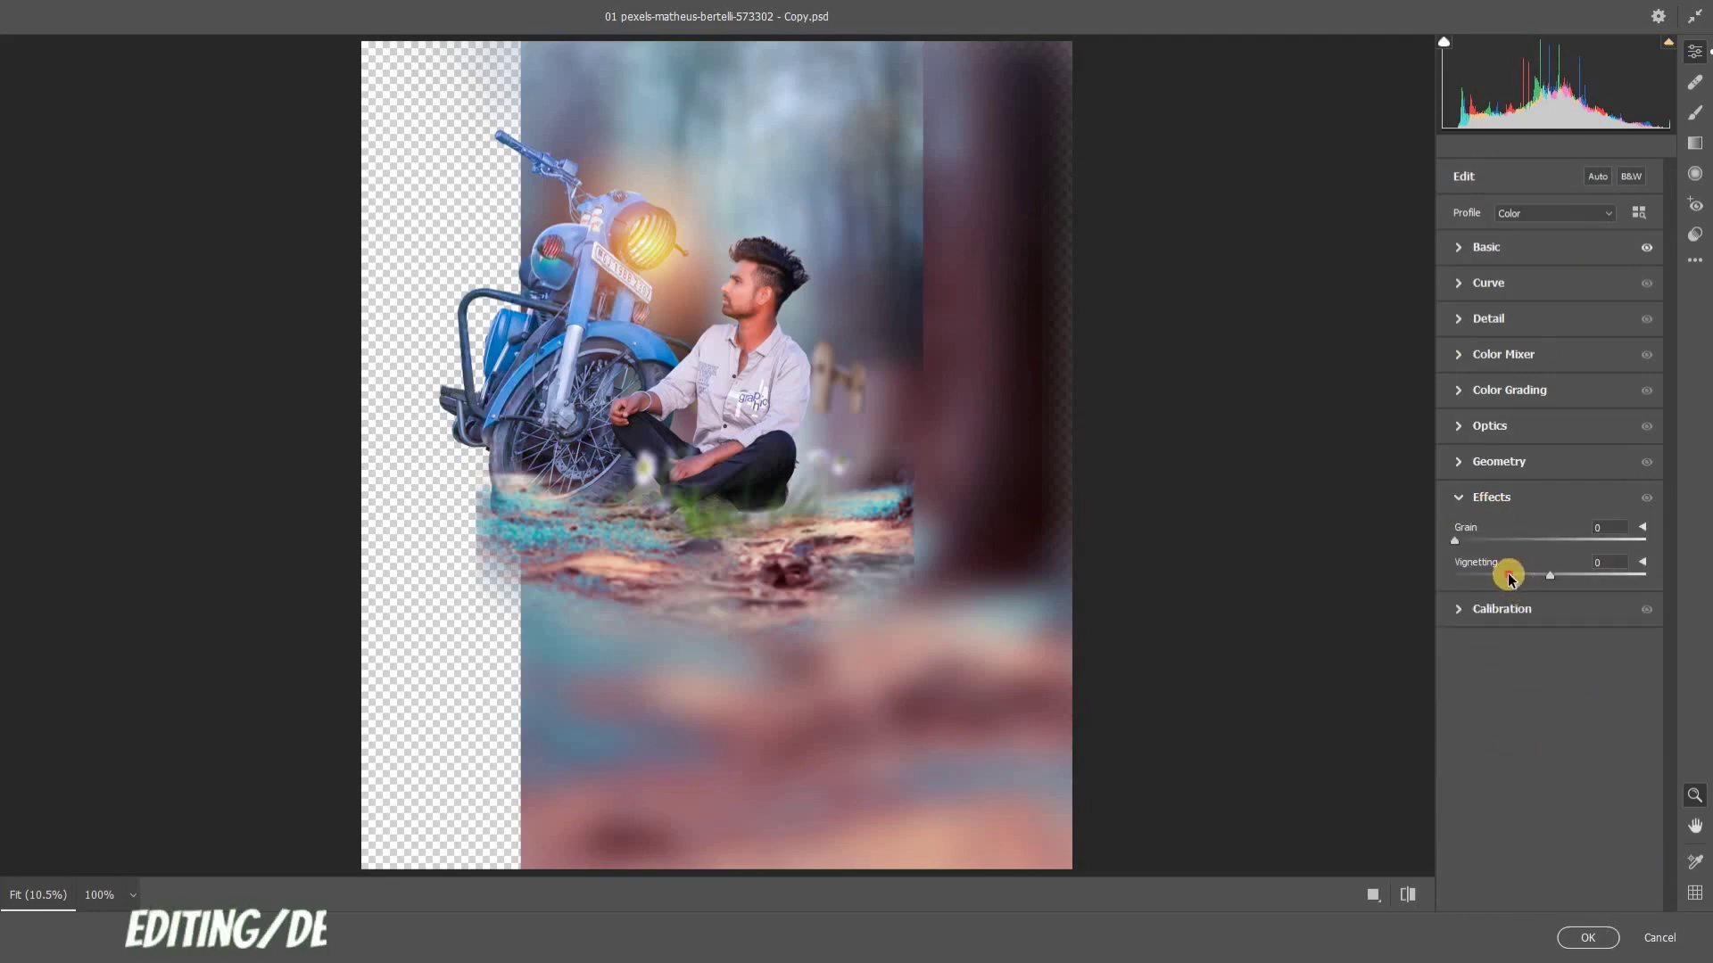
pyautogui.click(1507, 575)
pyautogui.moveTo(1487, 578); pyautogui.dragTo(1535, 581)
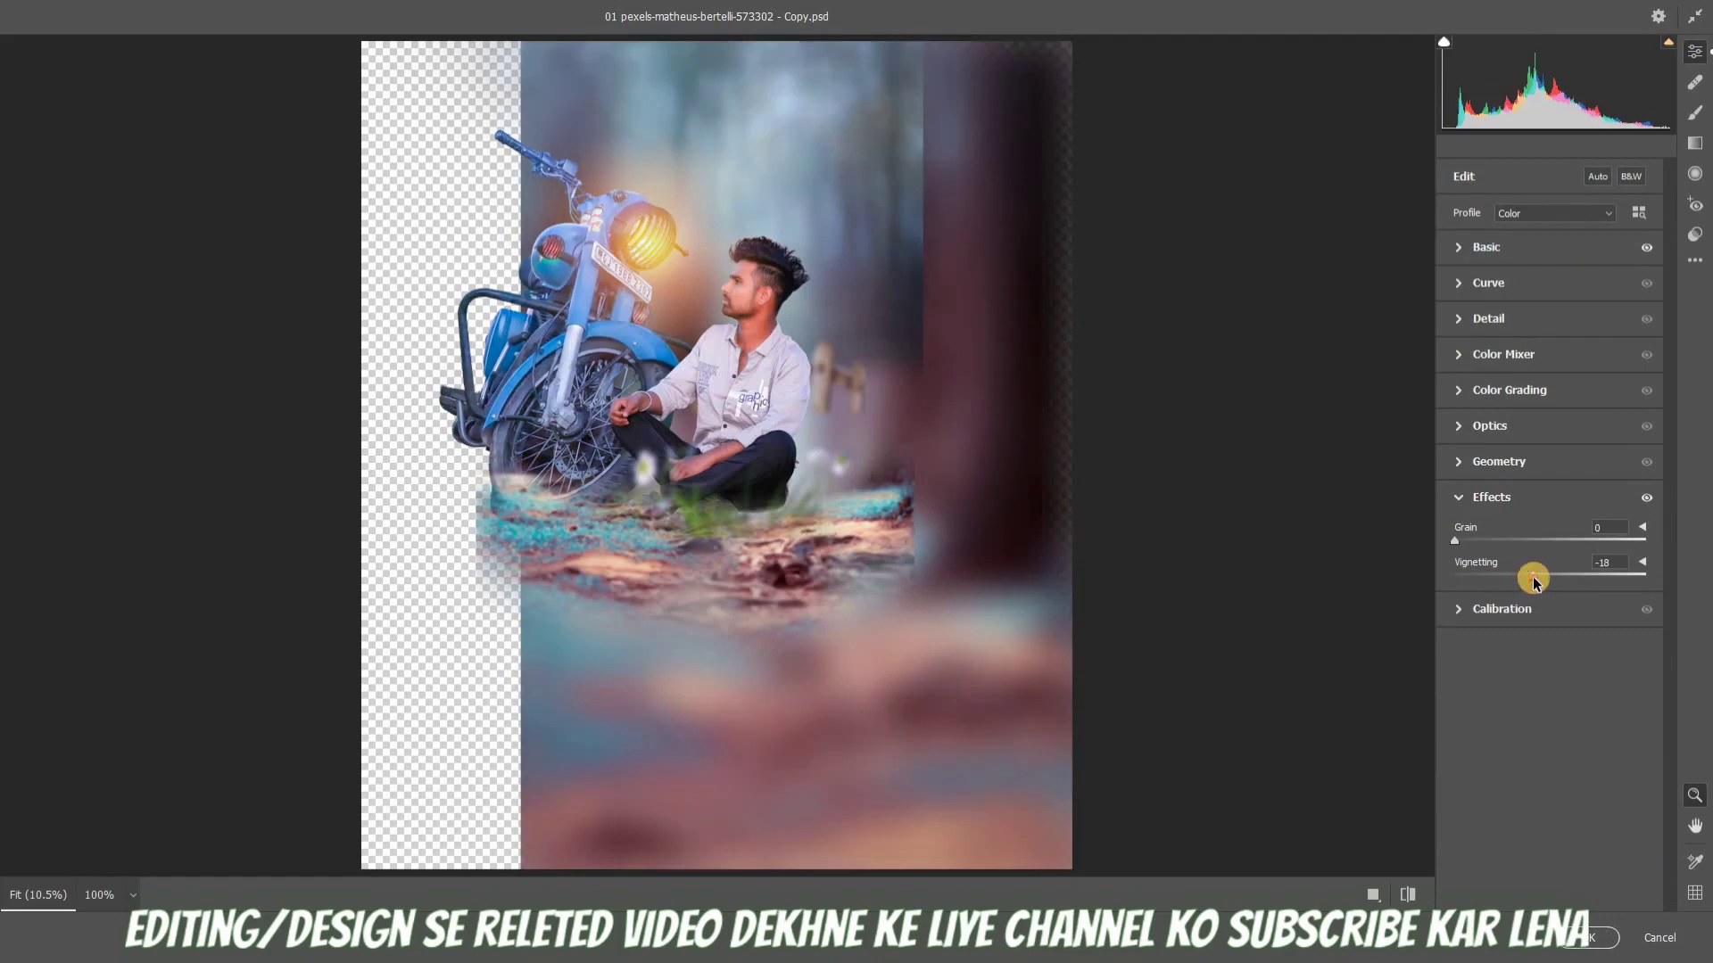
pyautogui.click(1591, 937)
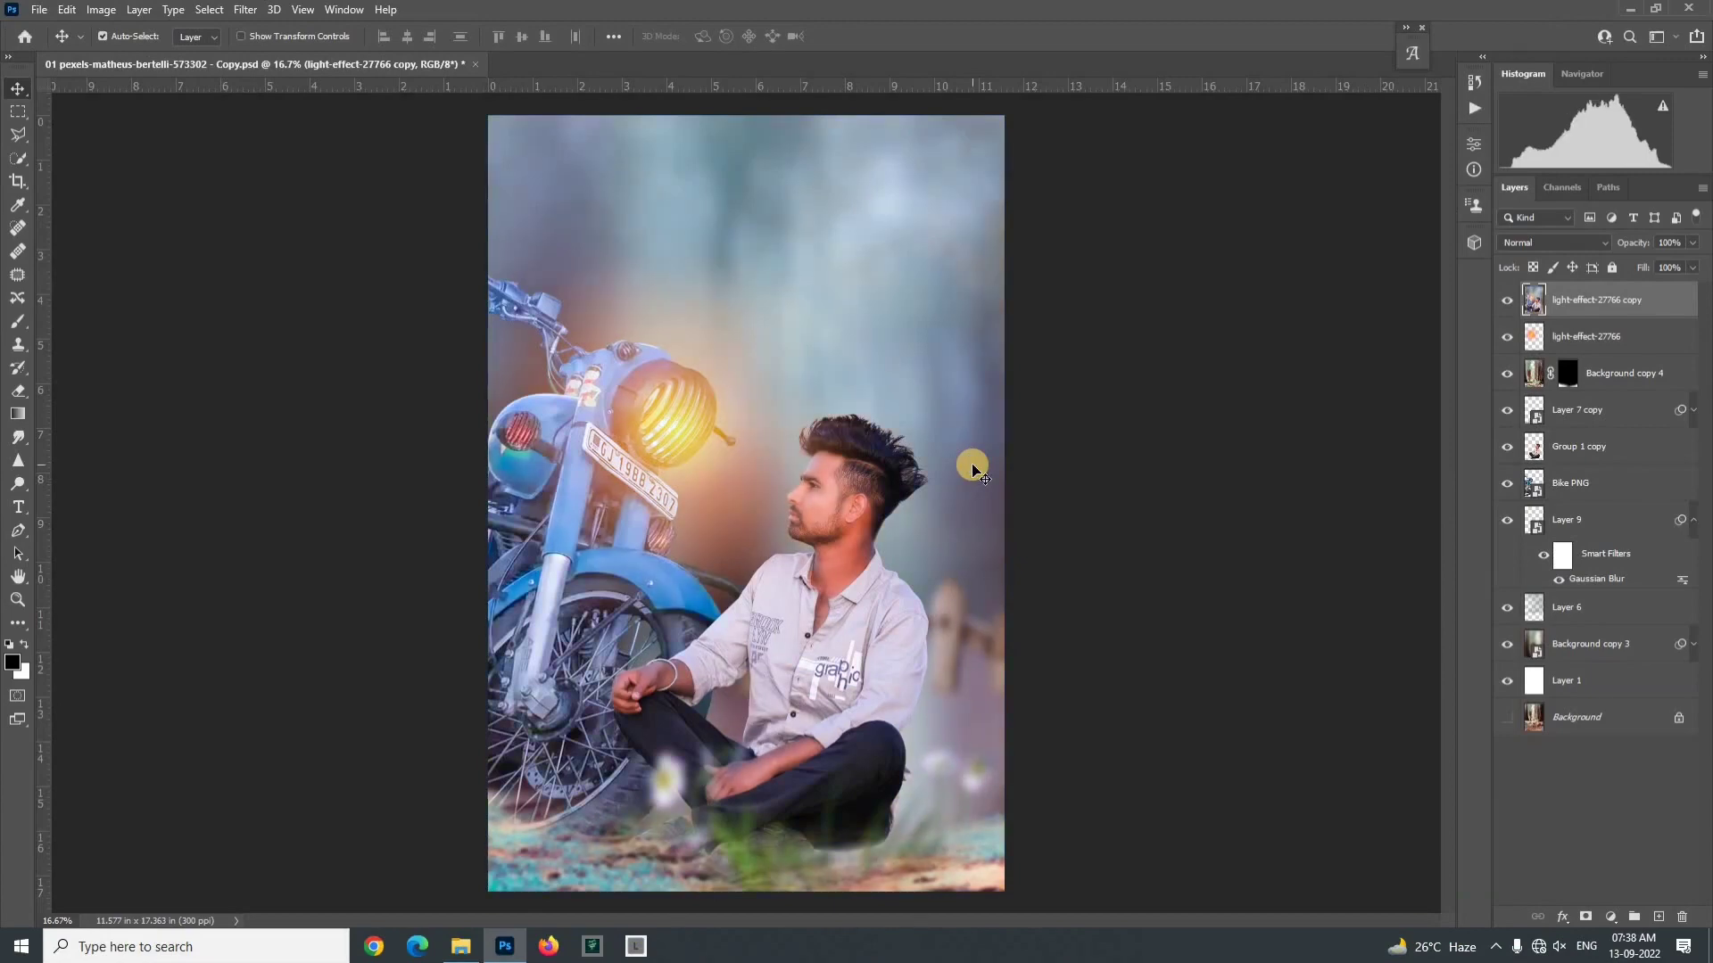
# Step: Select the top merged layer and crop the image to its canvas frame, discarding overflow
pyautogui.click(1086, 478)
pyautogui.scroll(3, 824, 635)
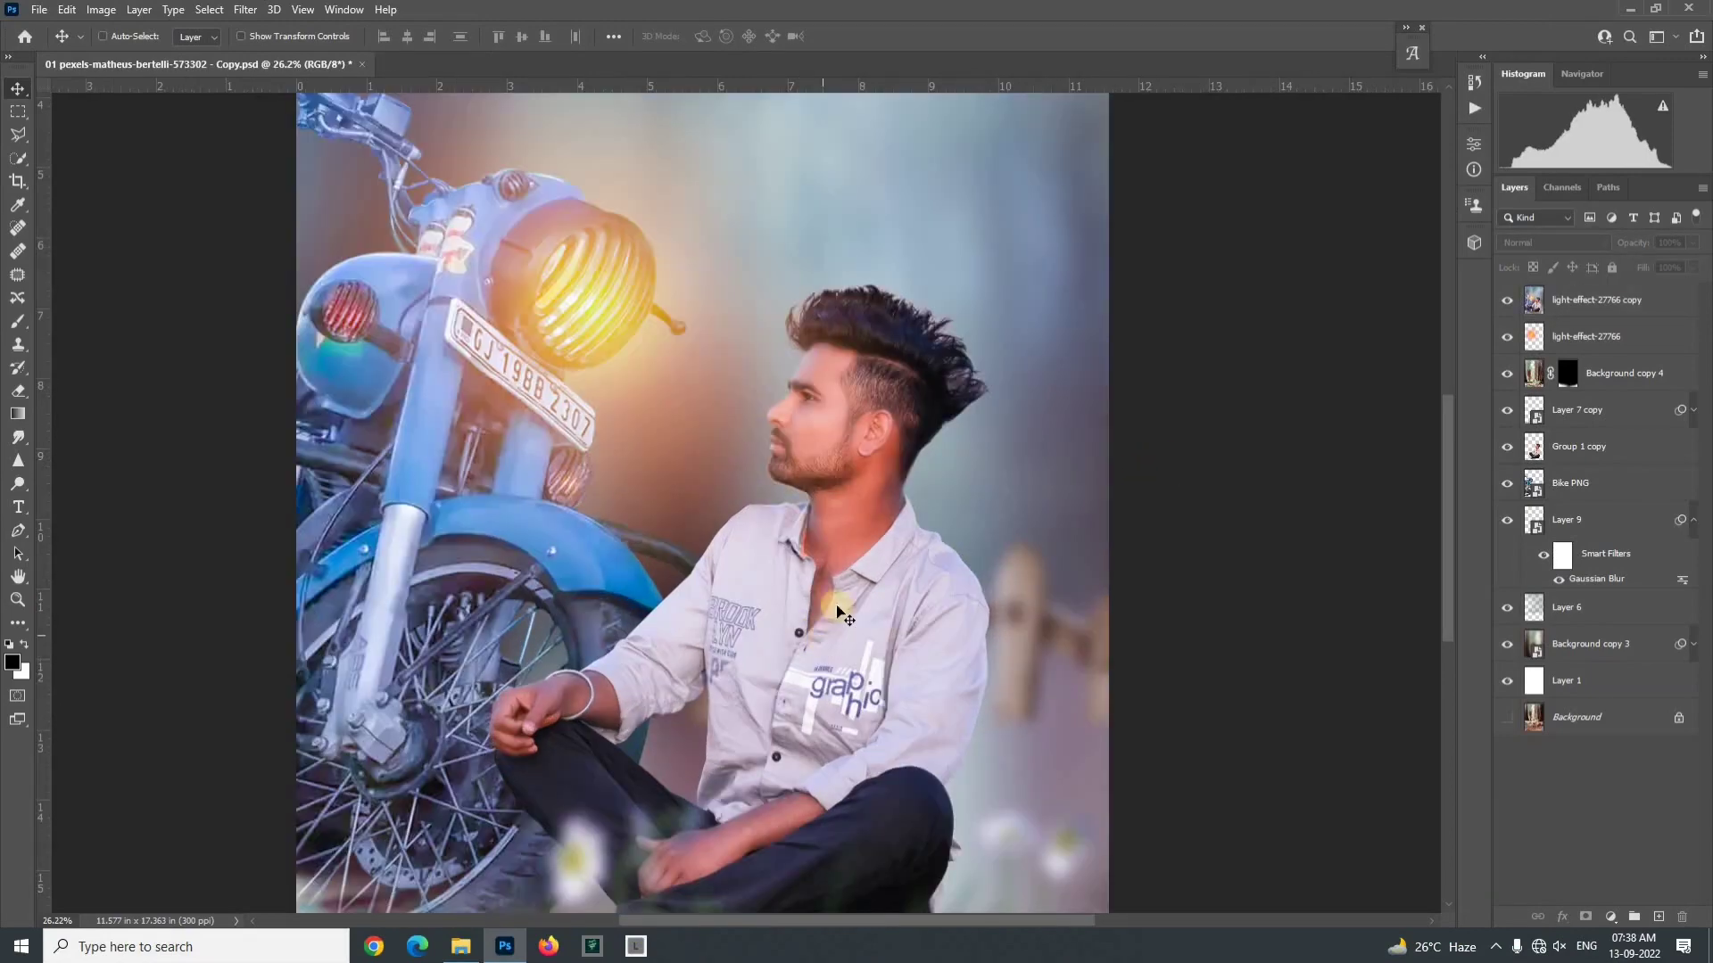
pyautogui.scroll(-3, 1042, 566)
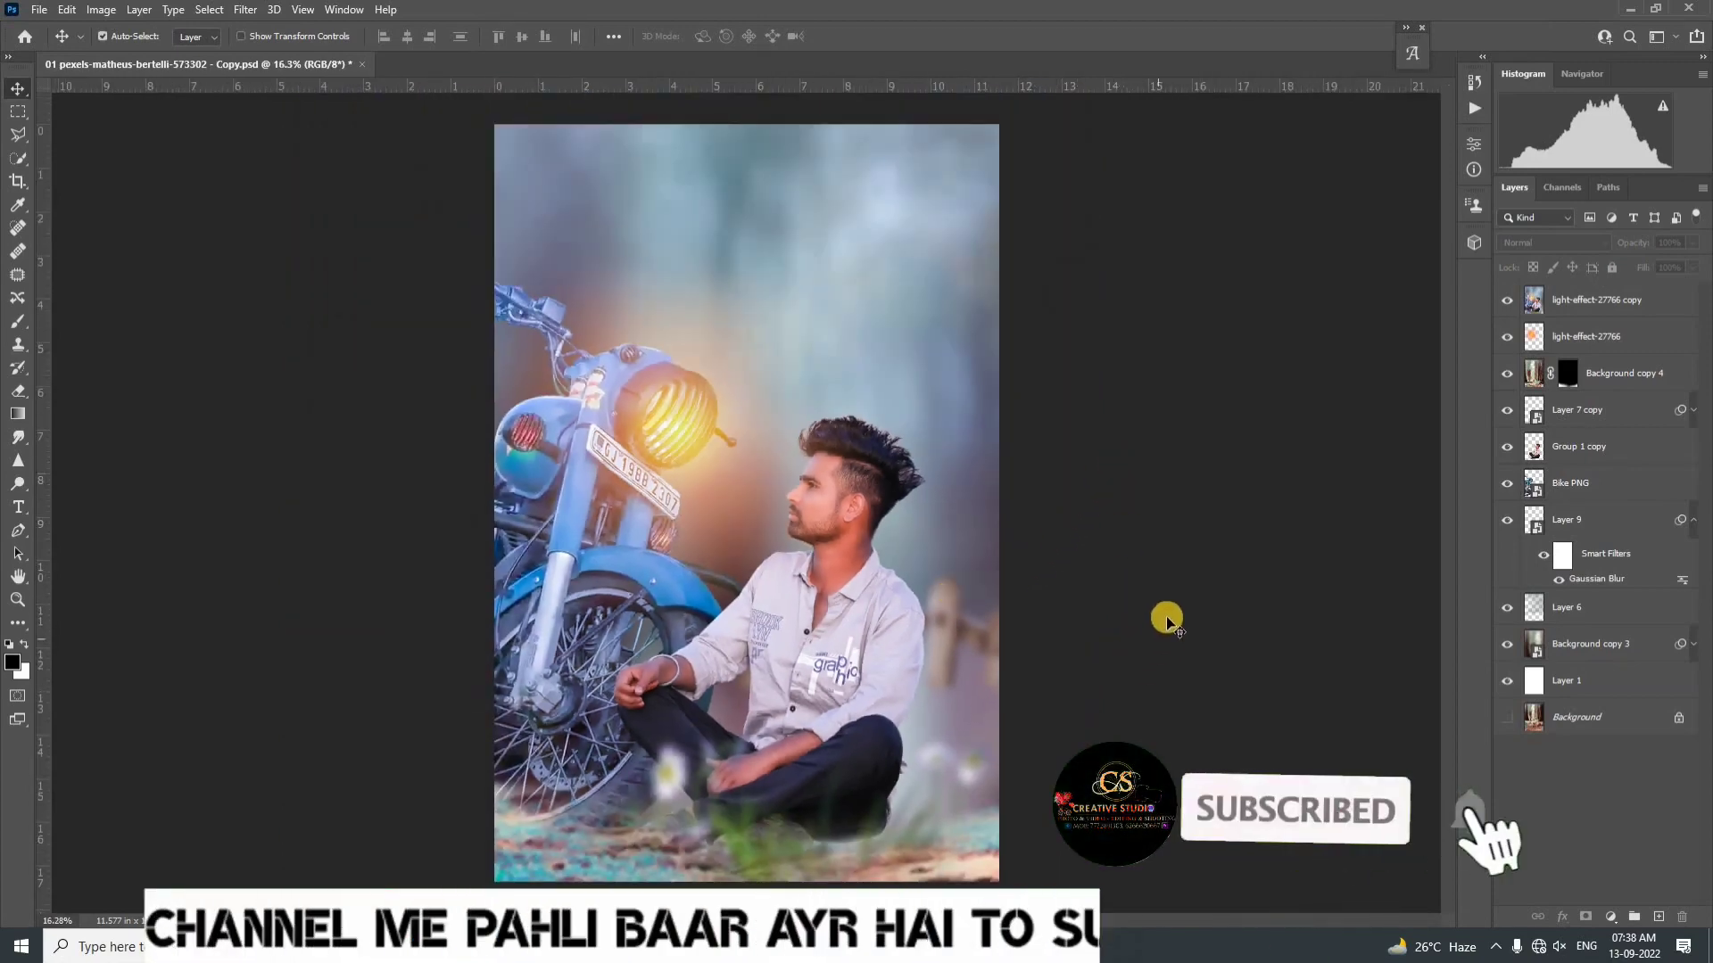
pyautogui.click(1573, 307)
pyautogui.click(18, 181)
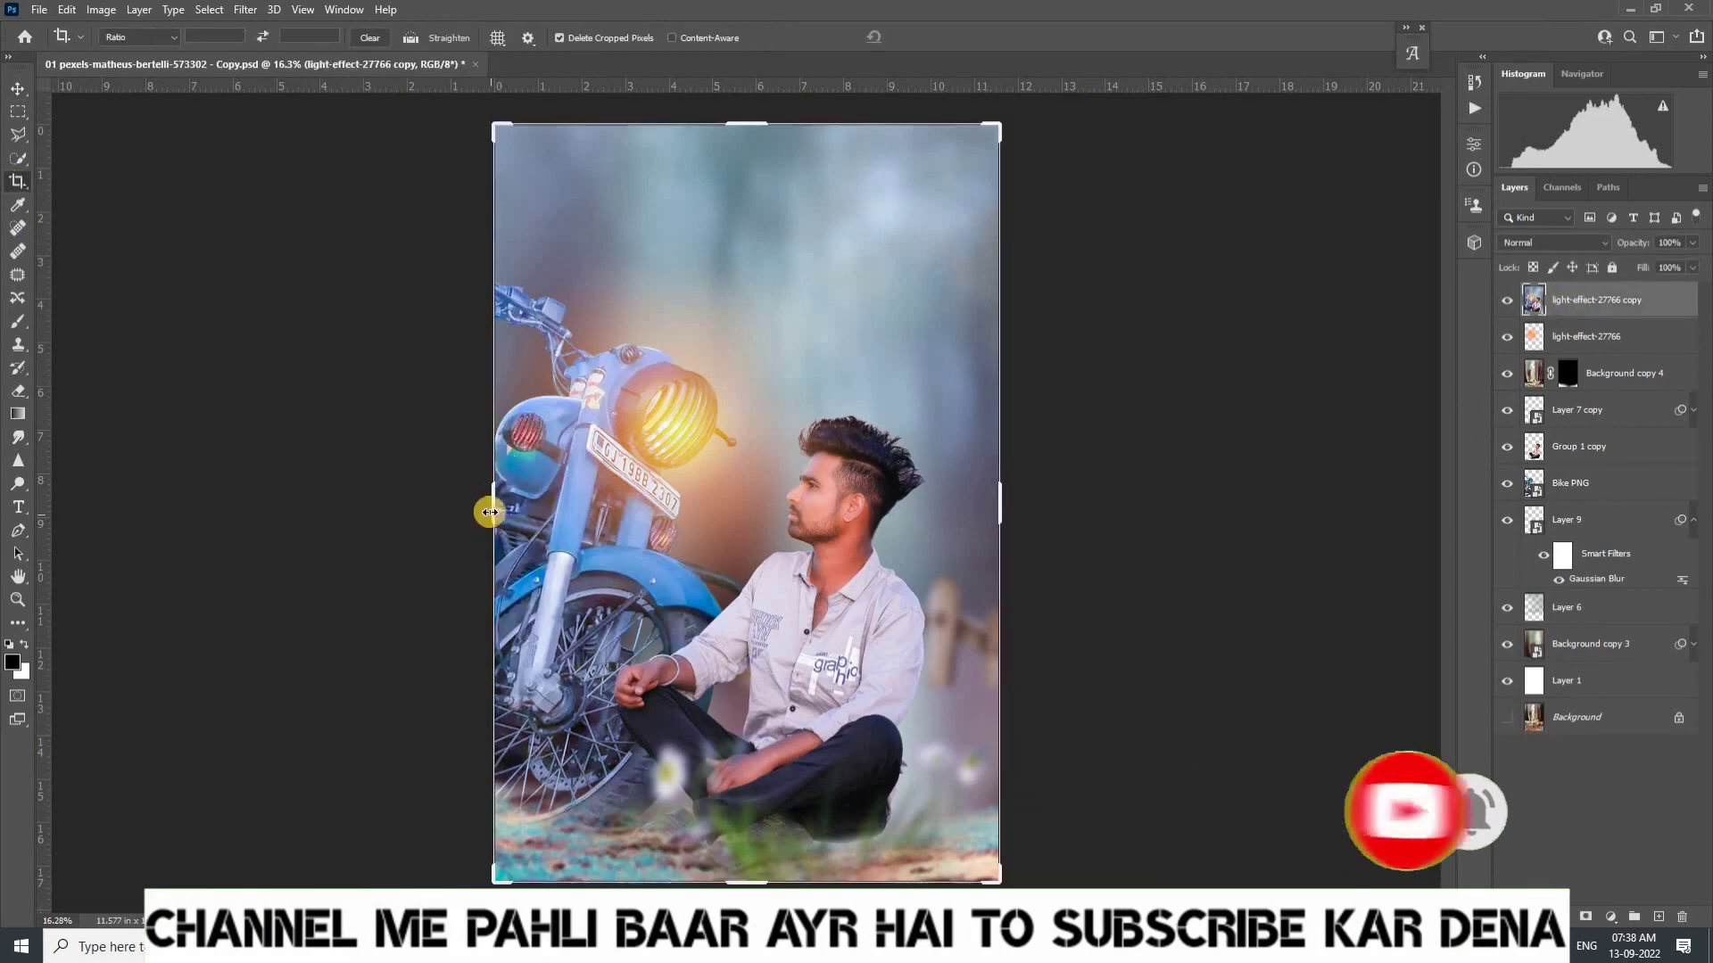
pyautogui.moveTo(490, 512); pyautogui.dragTo(493, 499)
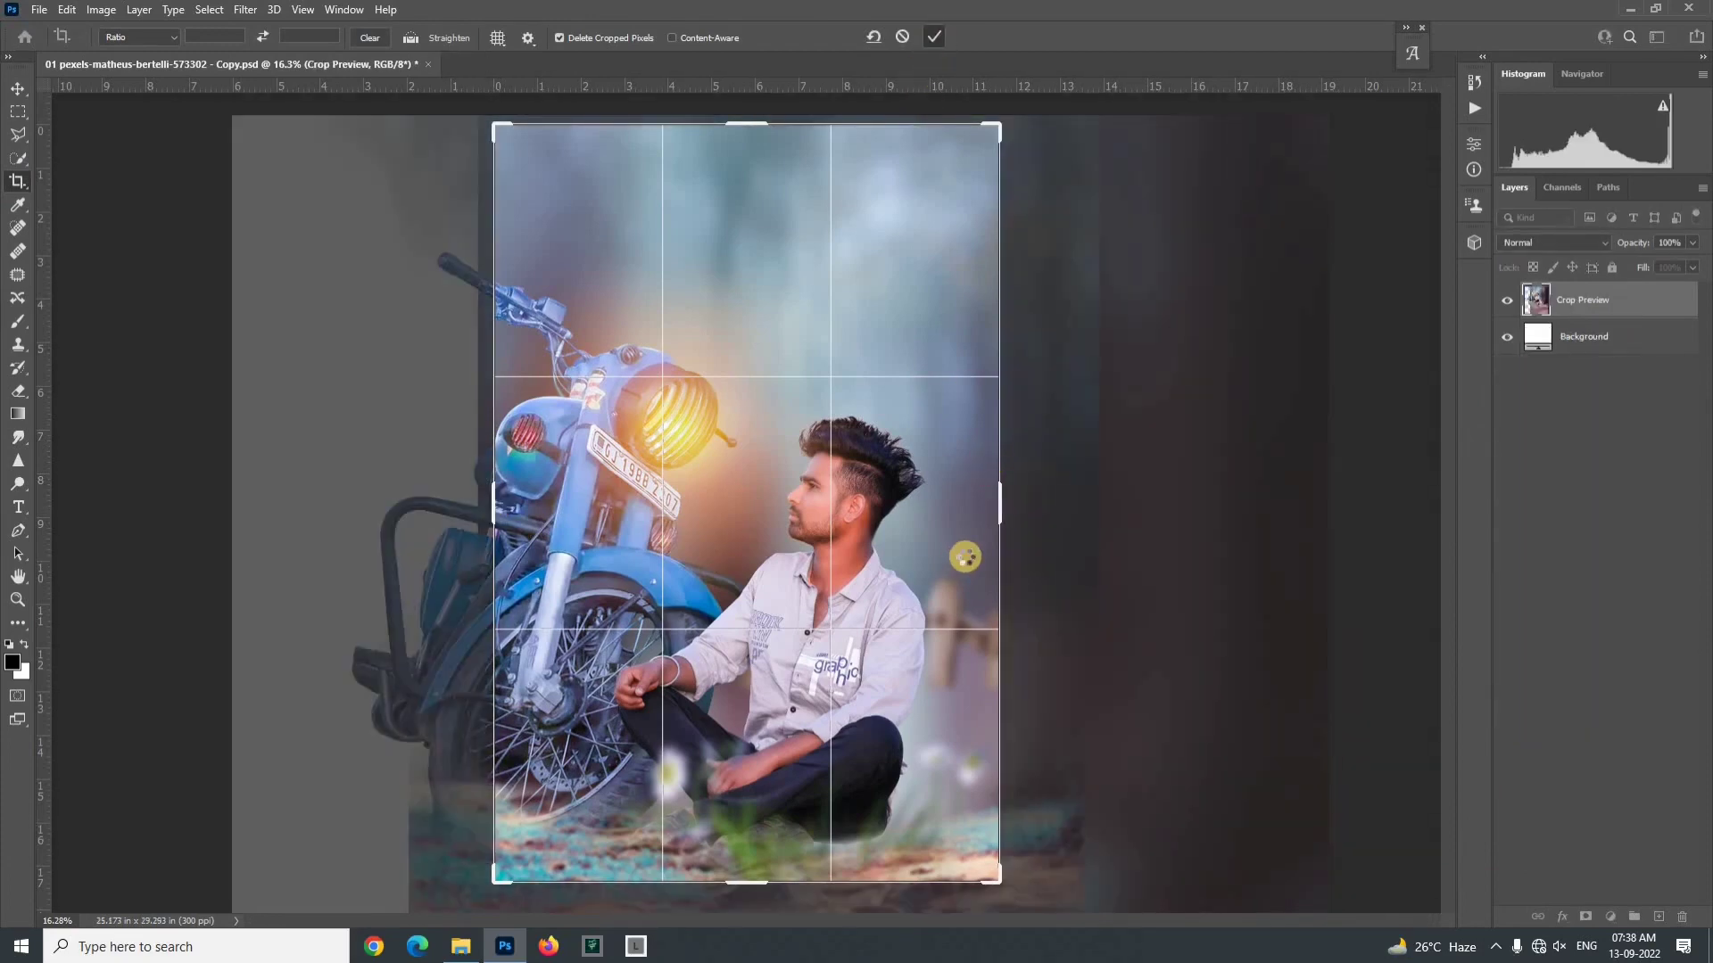
pyautogui.press('Return')
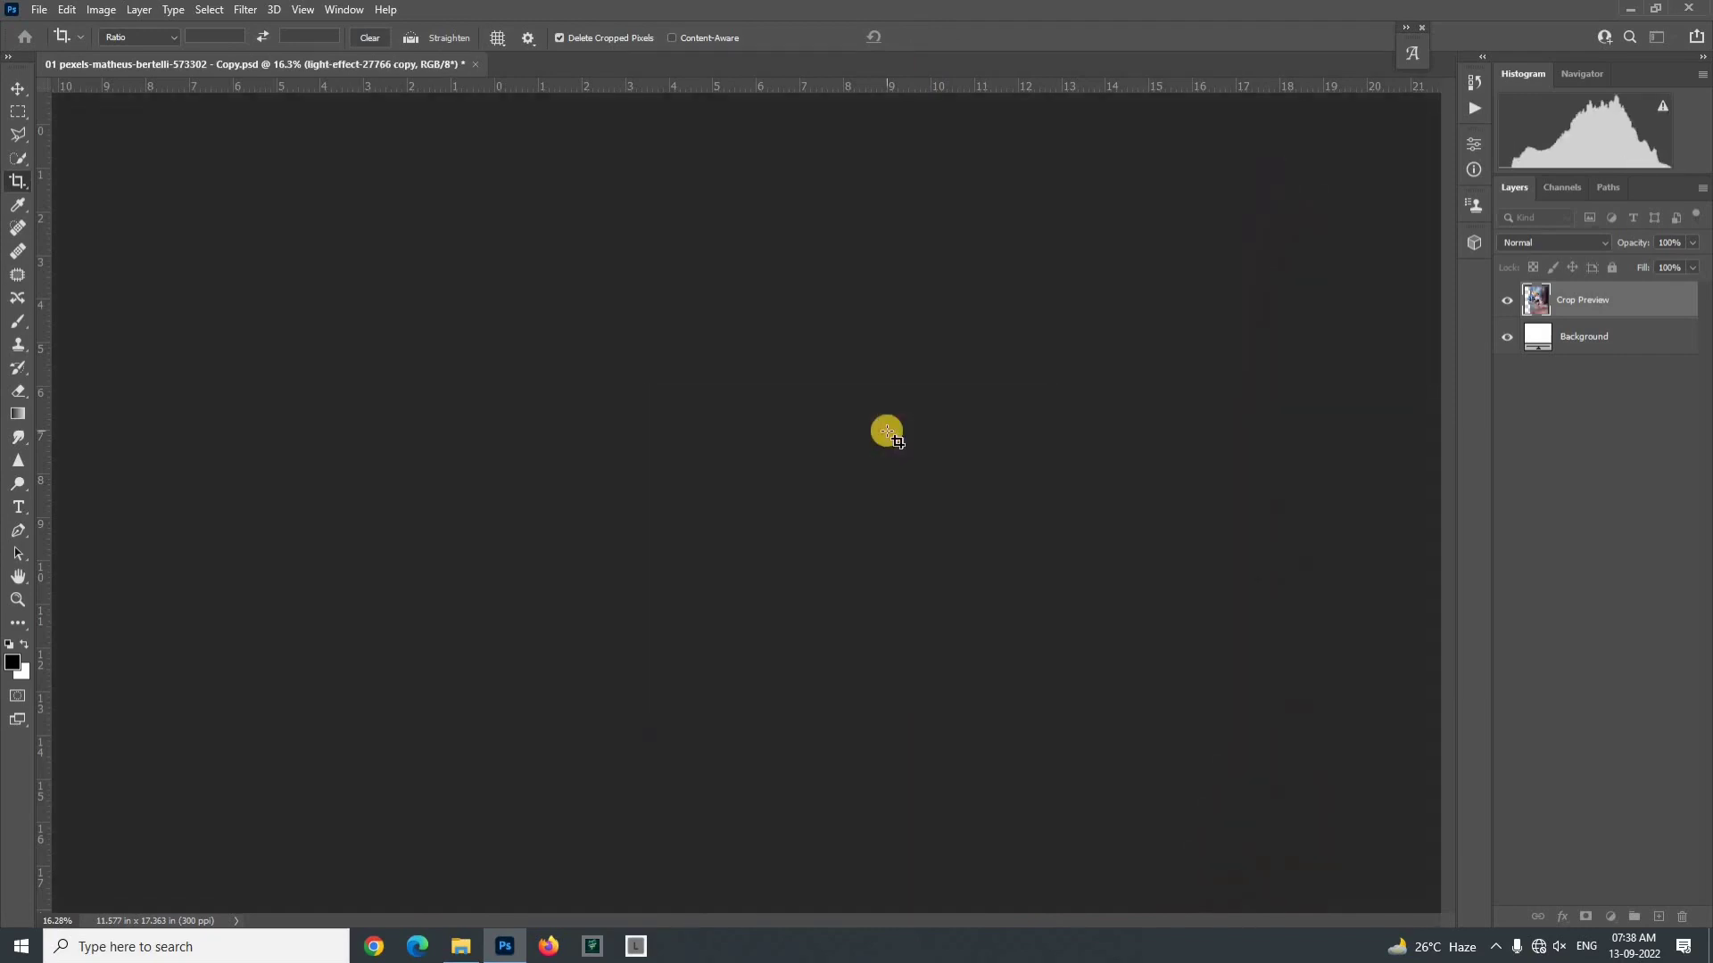
pyautogui.click(19, 91)
# Step: Open the Camera Raw Filter on the top layer and darken the edges with a -33 vignette
pyautogui.click(245, 10)
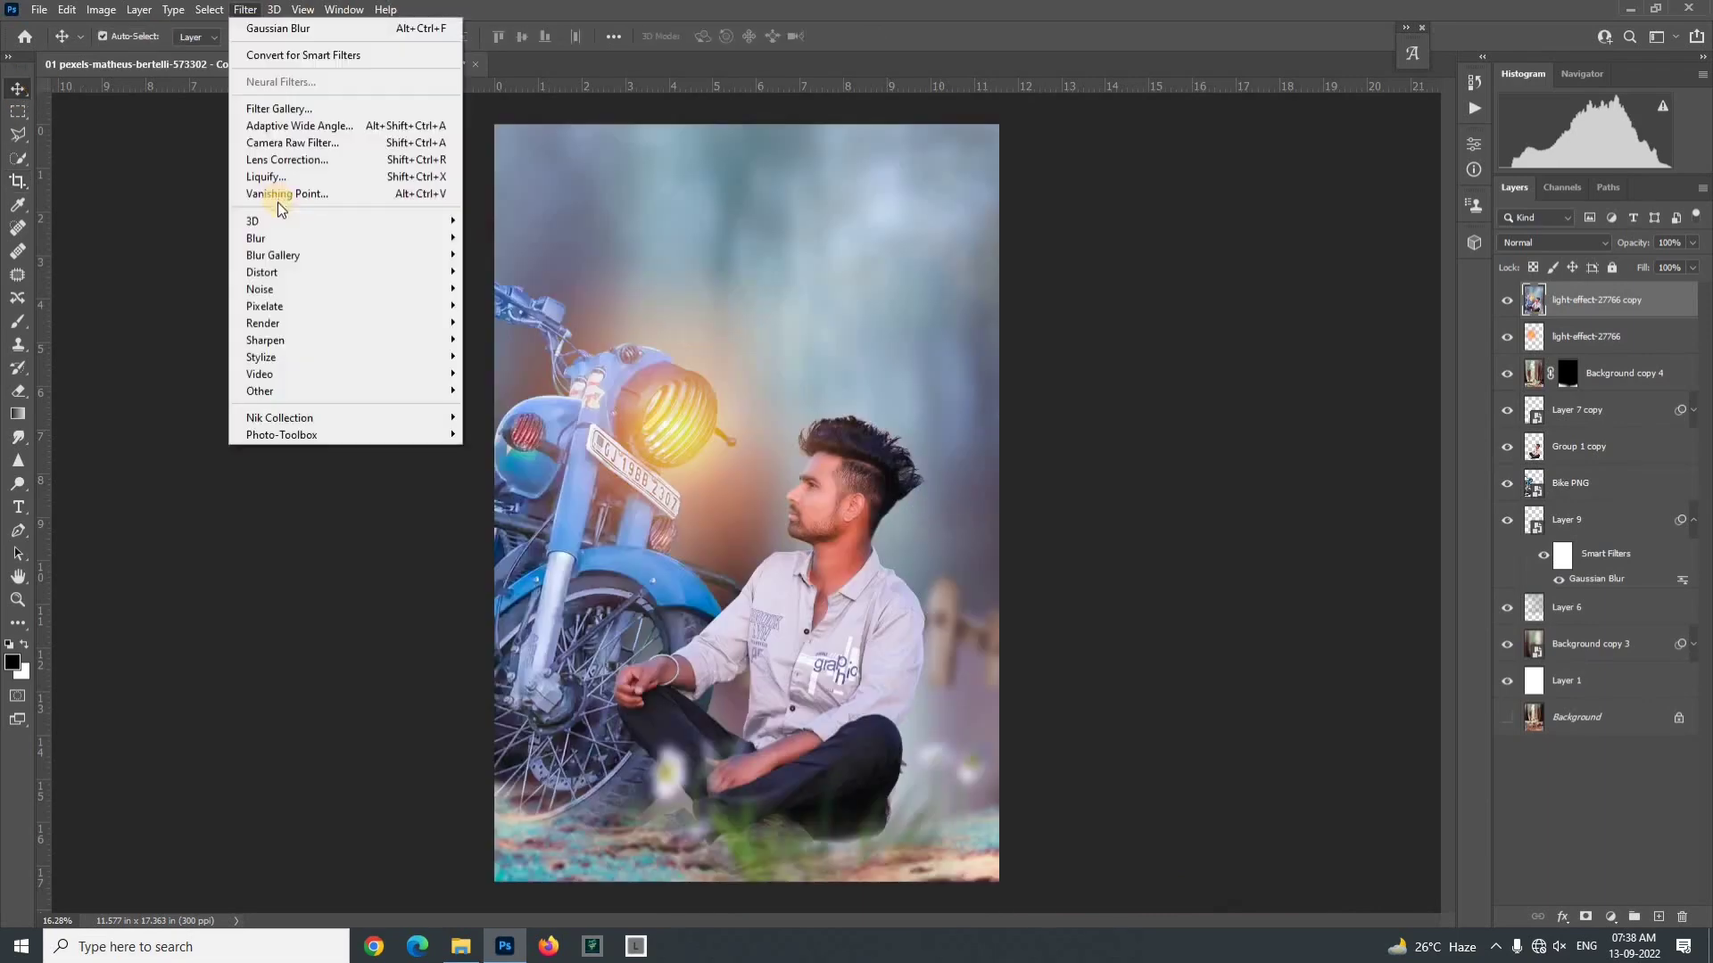
pyautogui.click(292, 144)
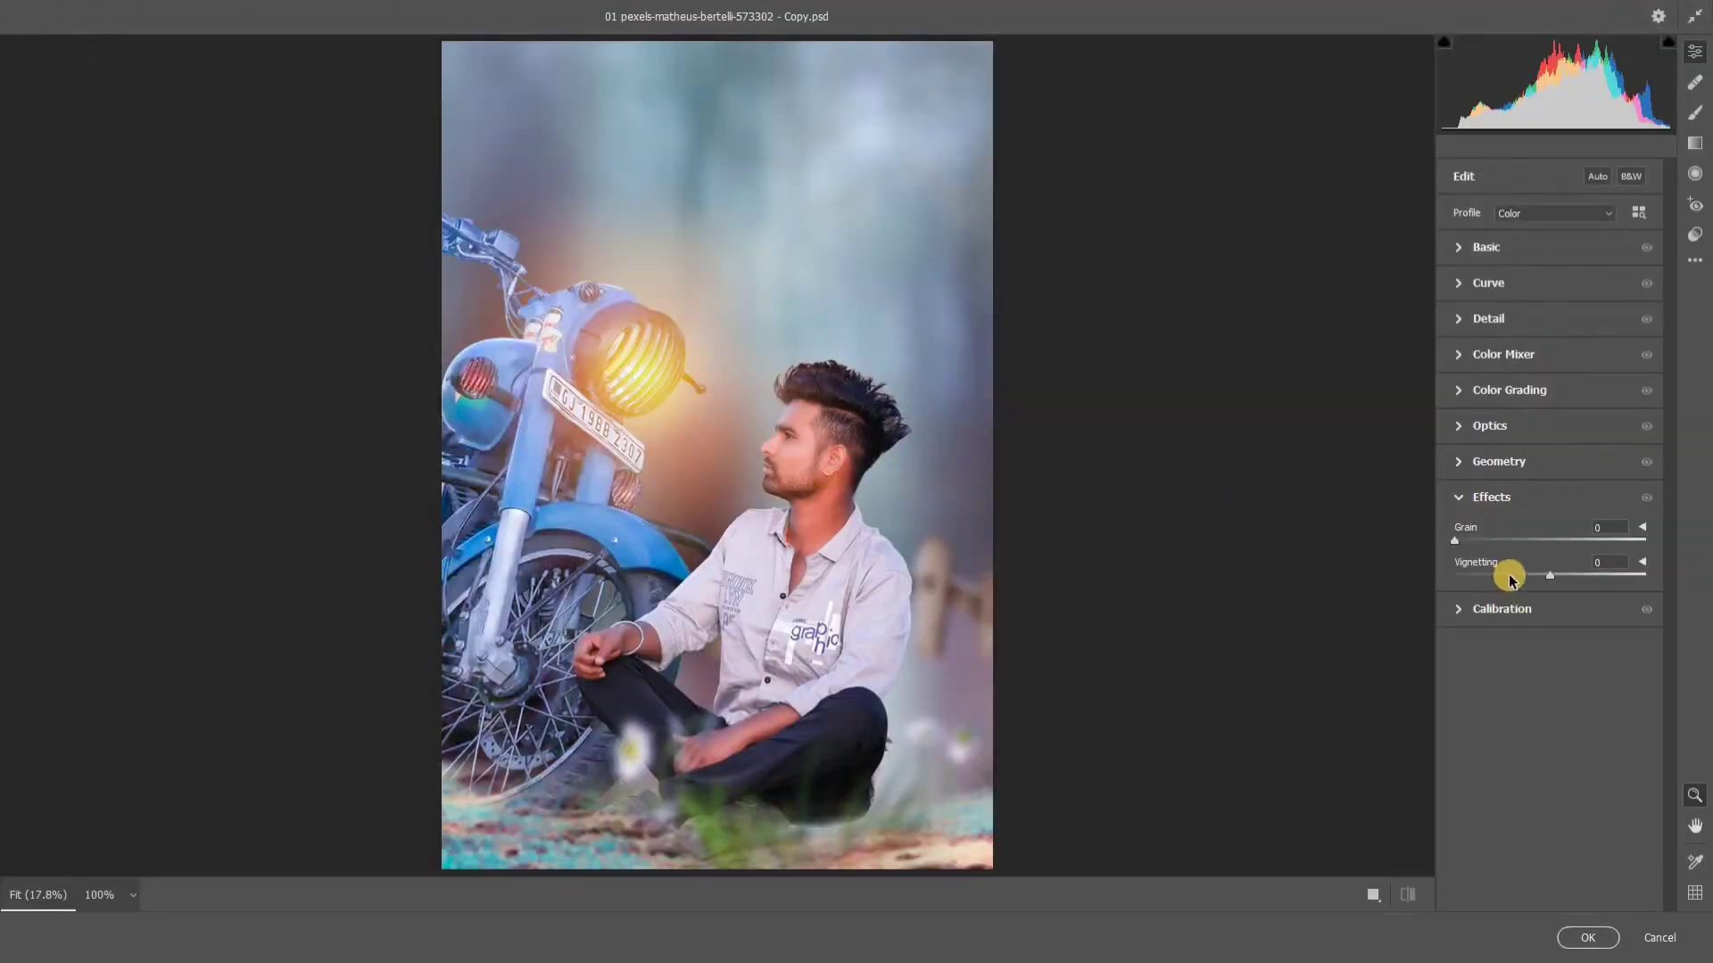
pyautogui.click(1509, 576)
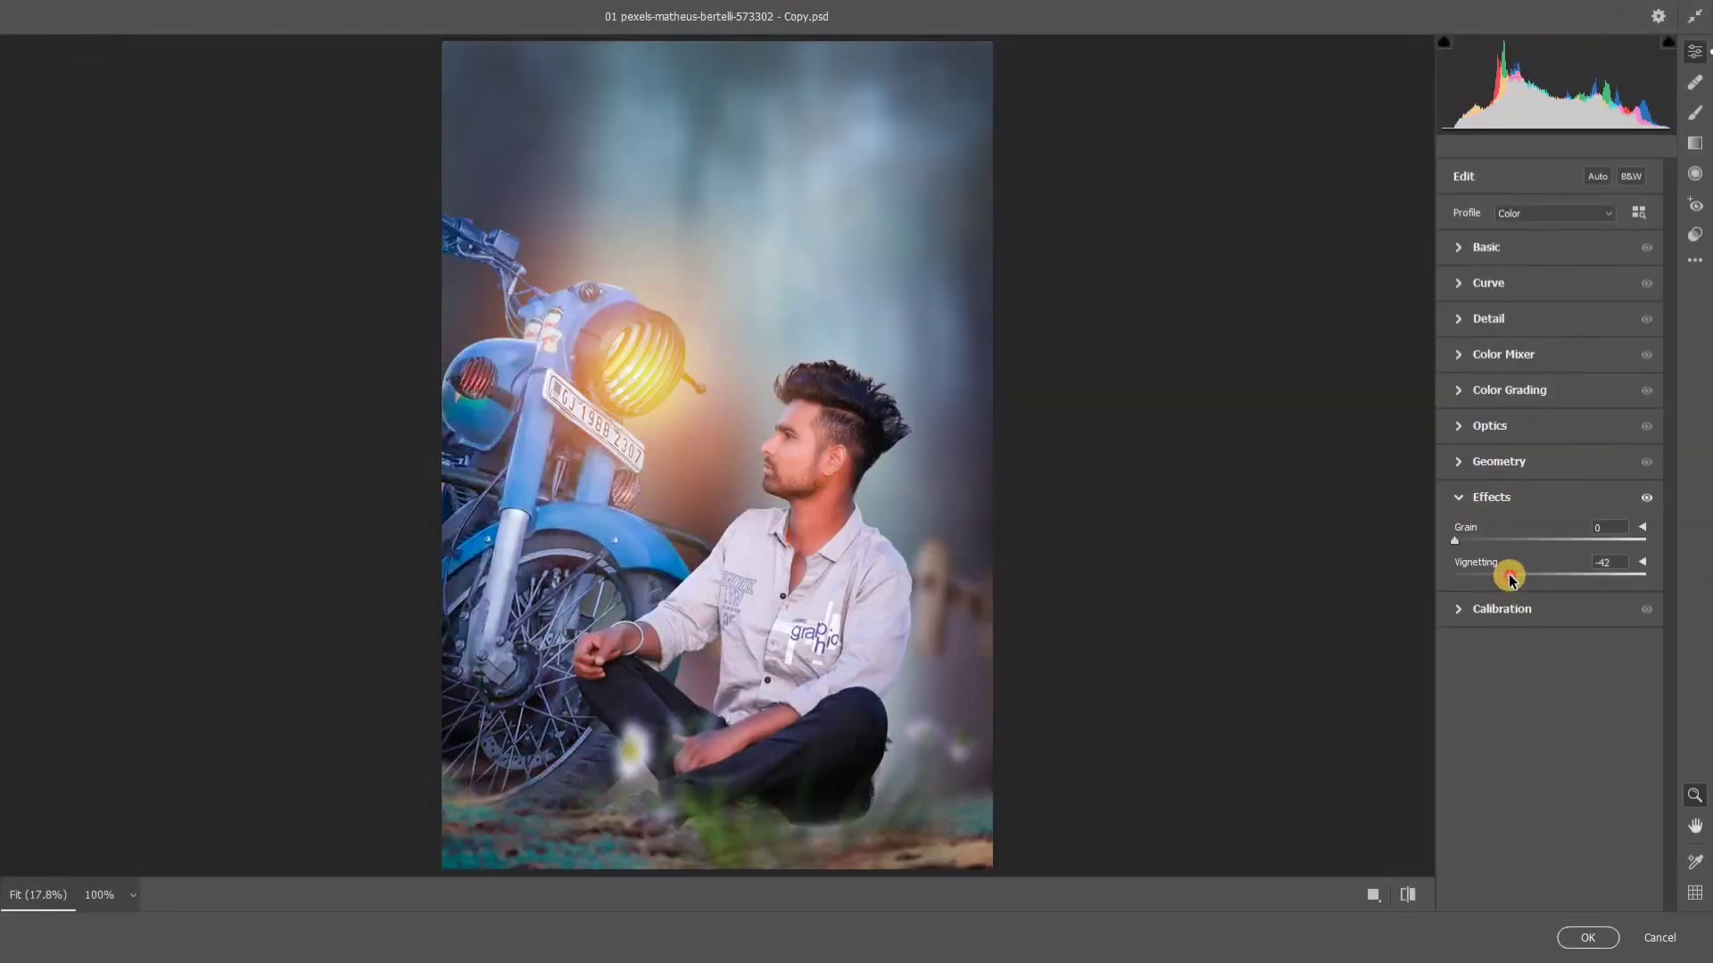
pyautogui.moveTo(1514, 580); pyautogui.dragTo(1521, 583)
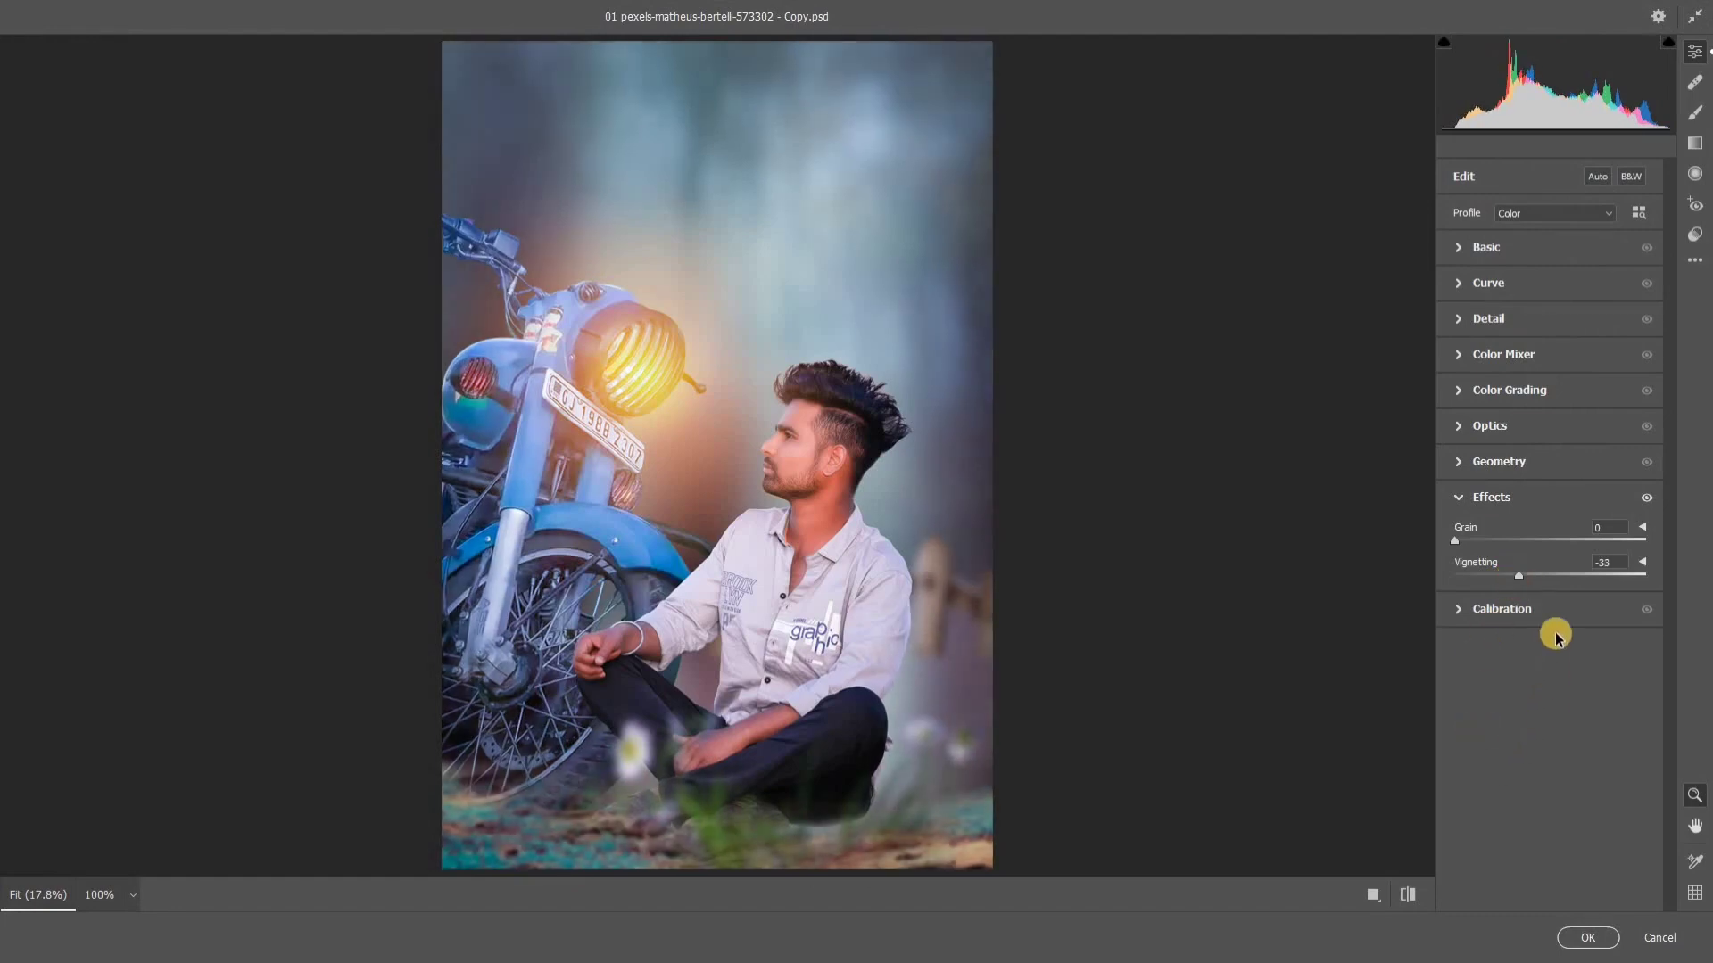
# Step: Review the Camera Raw panels, set Vibrance to +7 and apply the second grade
pyautogui.click(1479, 321)
pyautogui.click(1473, 287)
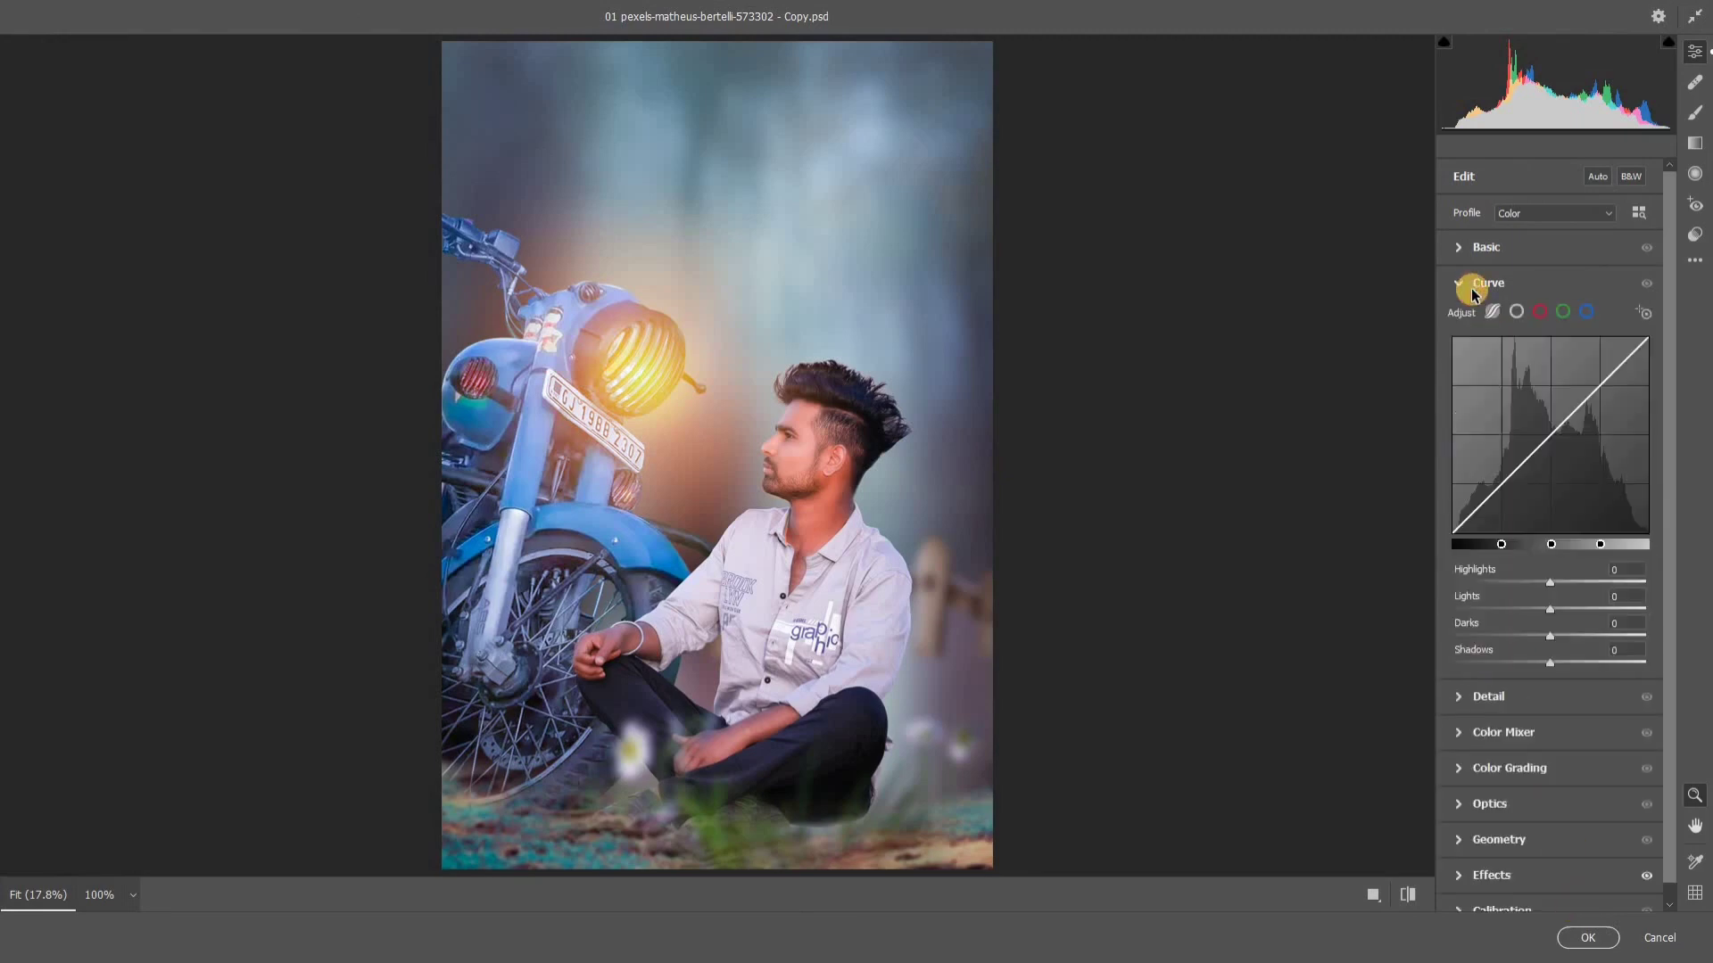
pyautogui.click(1497, 736)
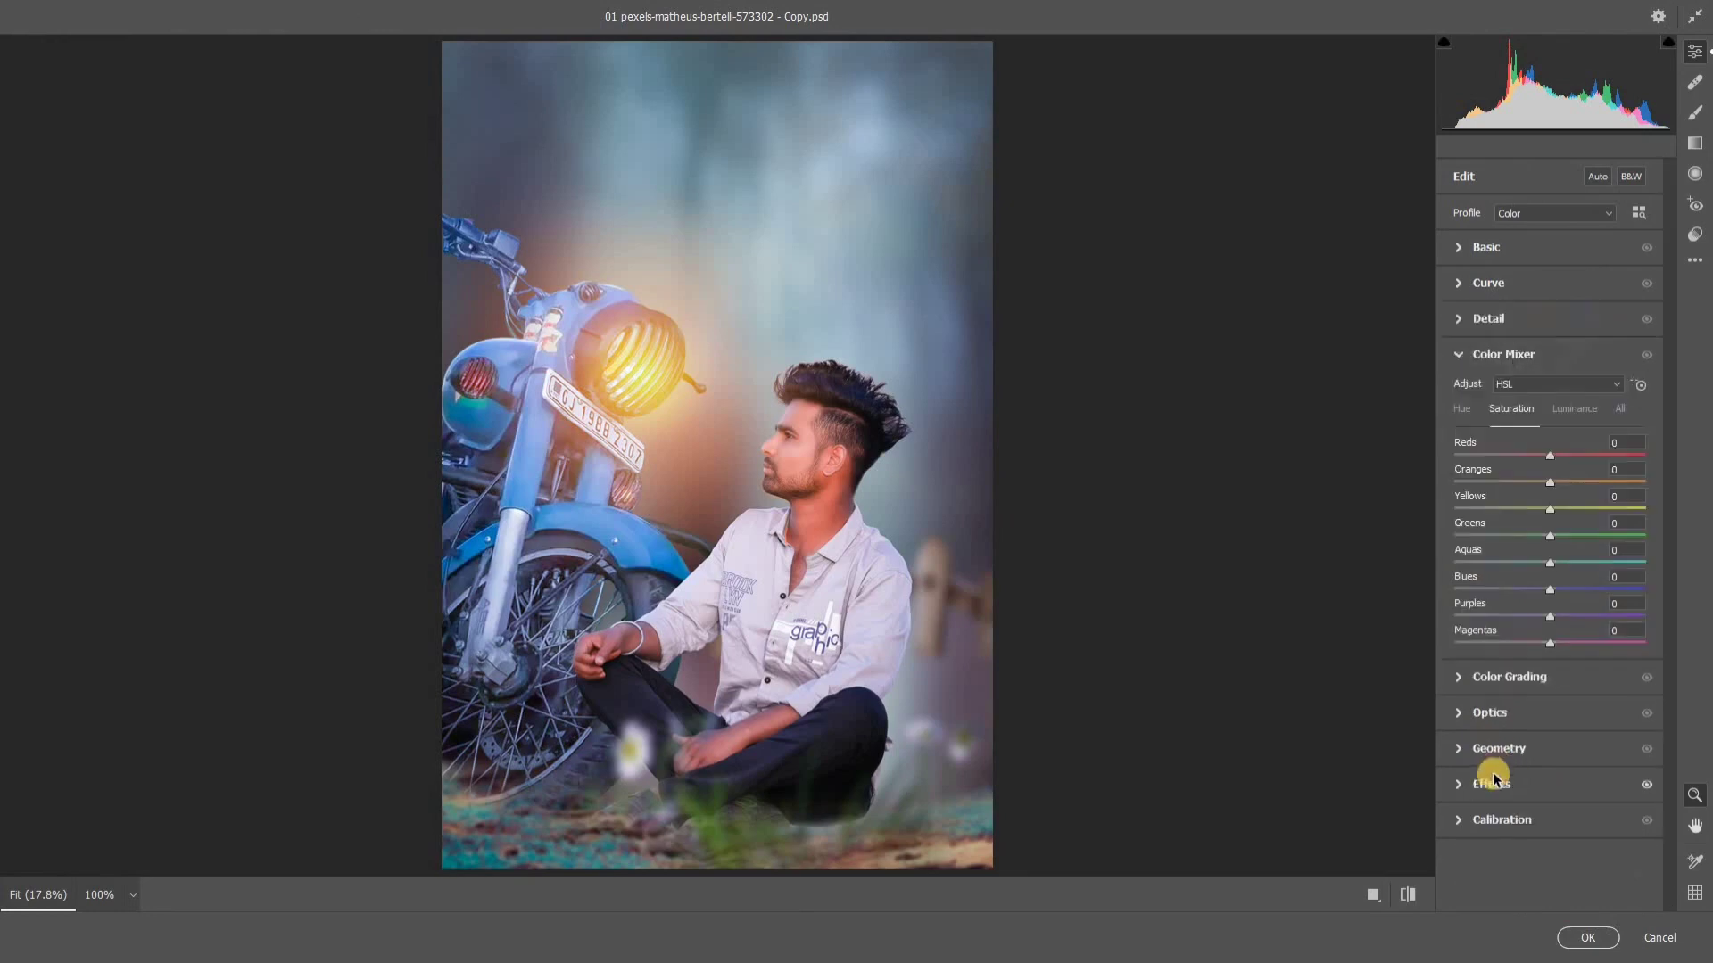
pyautogui.click(1485, 247)
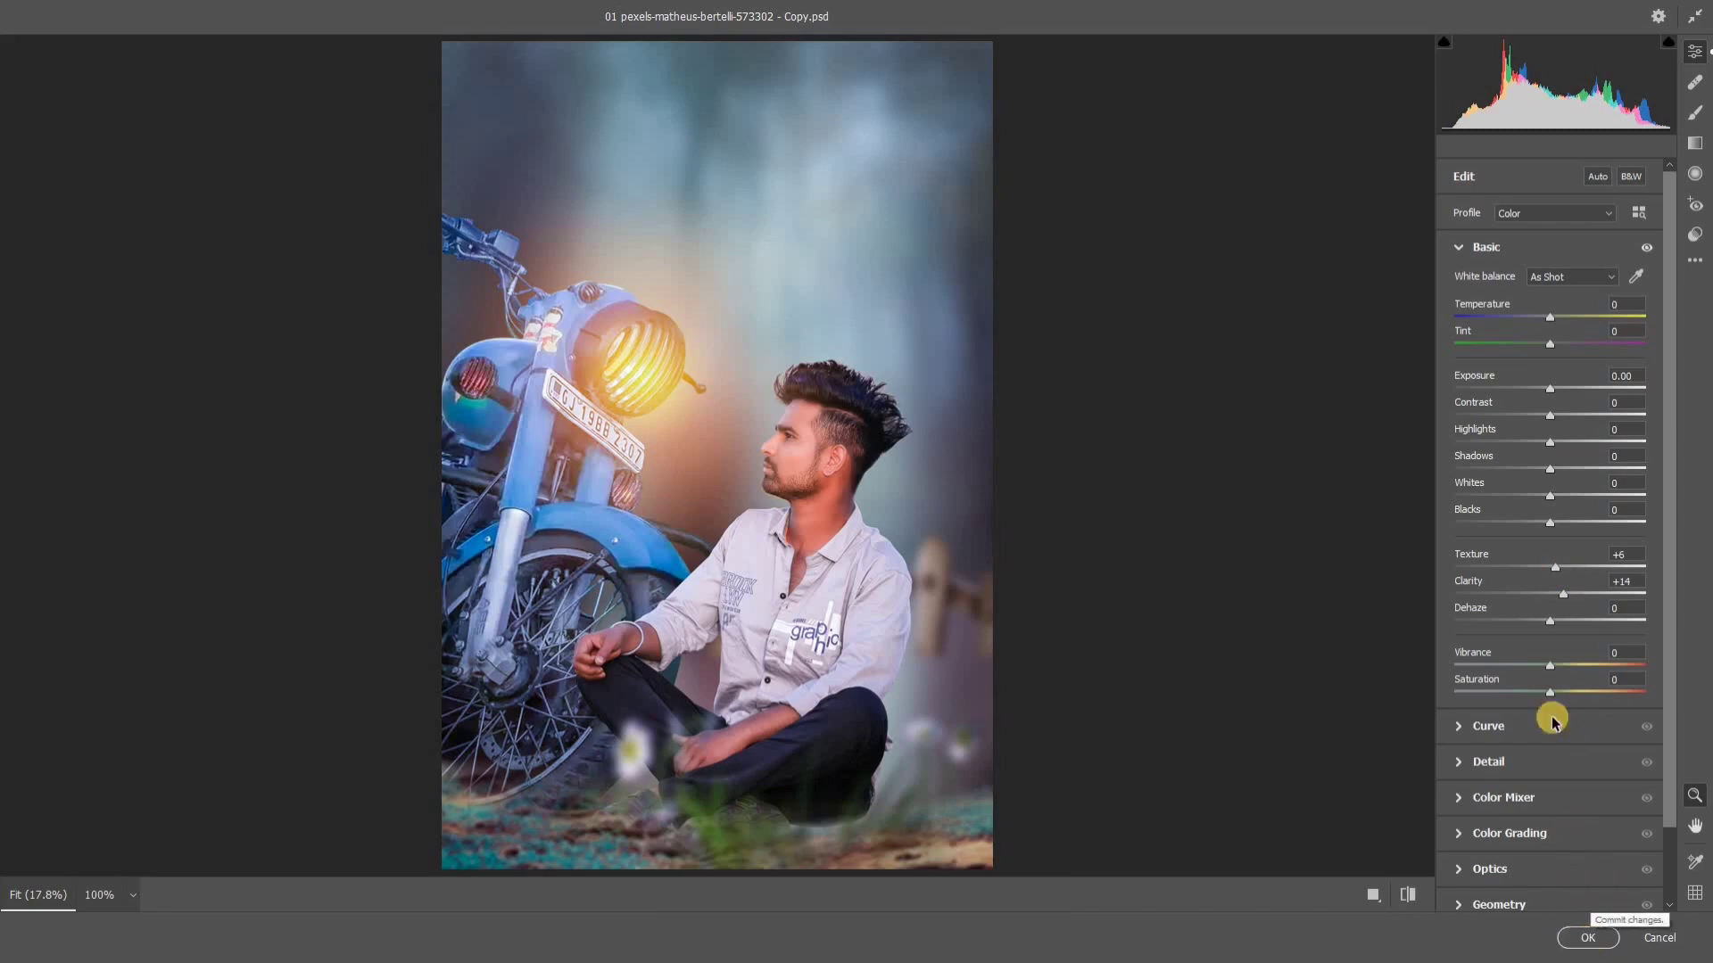
pyautogui.click(1559, 665)
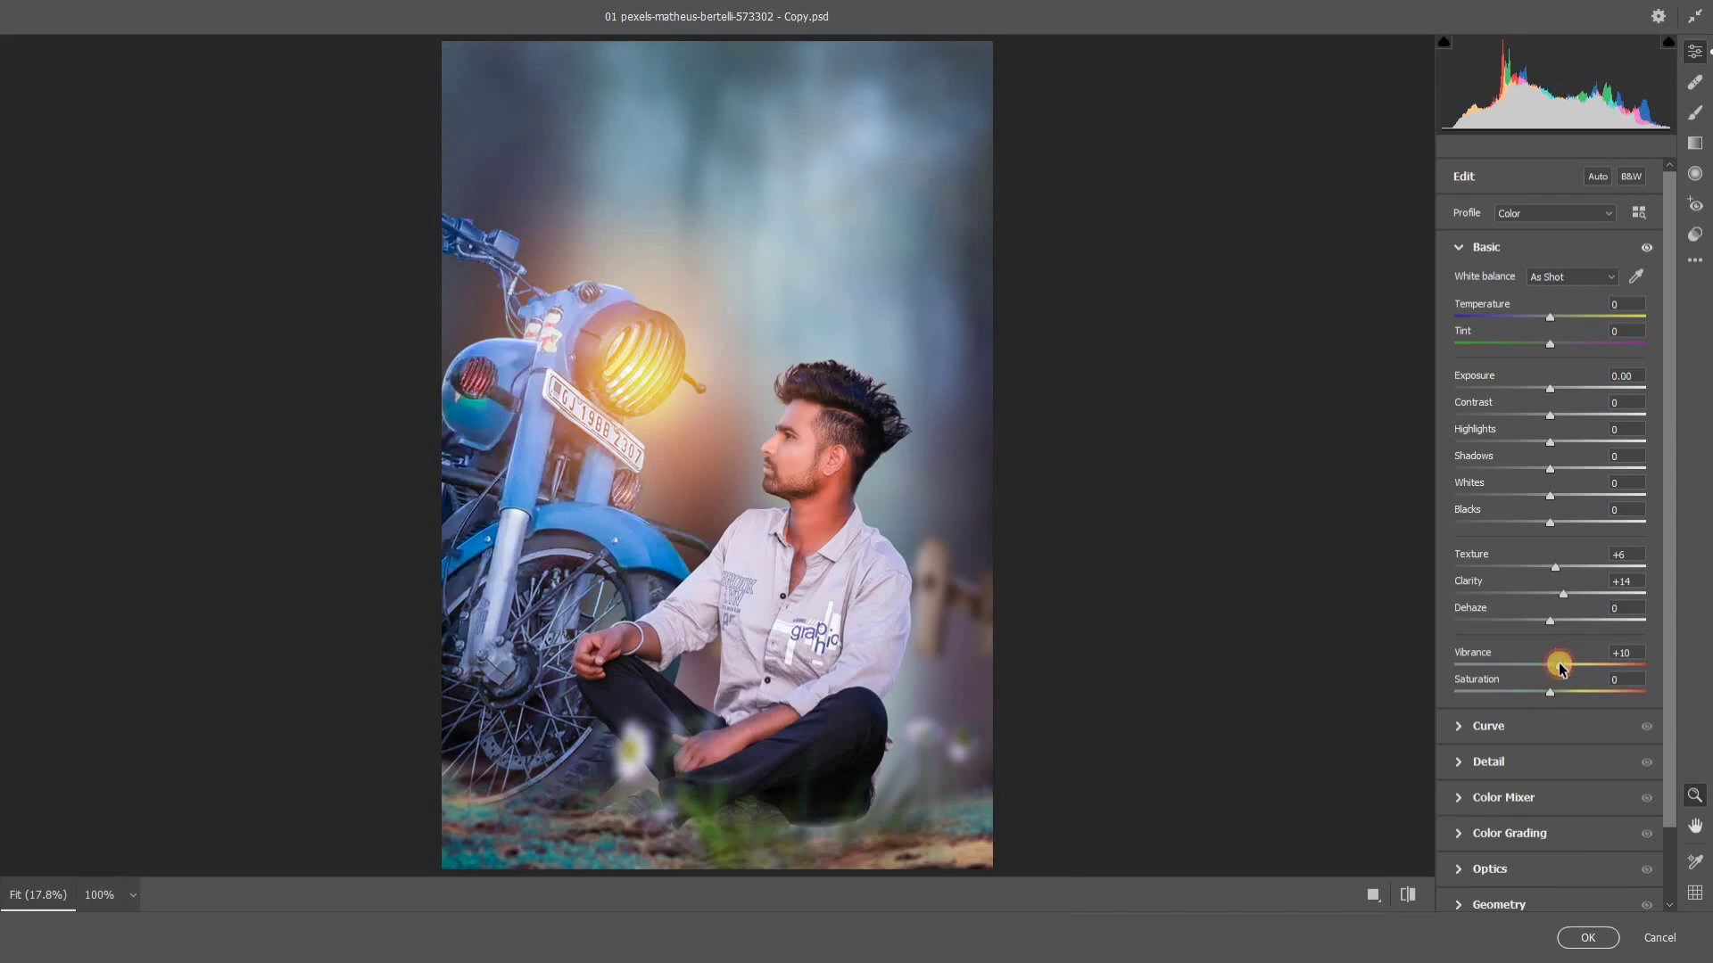
pyautogui.moveTo(1559, 662); pyautogui.dragTo(1556, 662)
pyautogui.click(1587, 938)
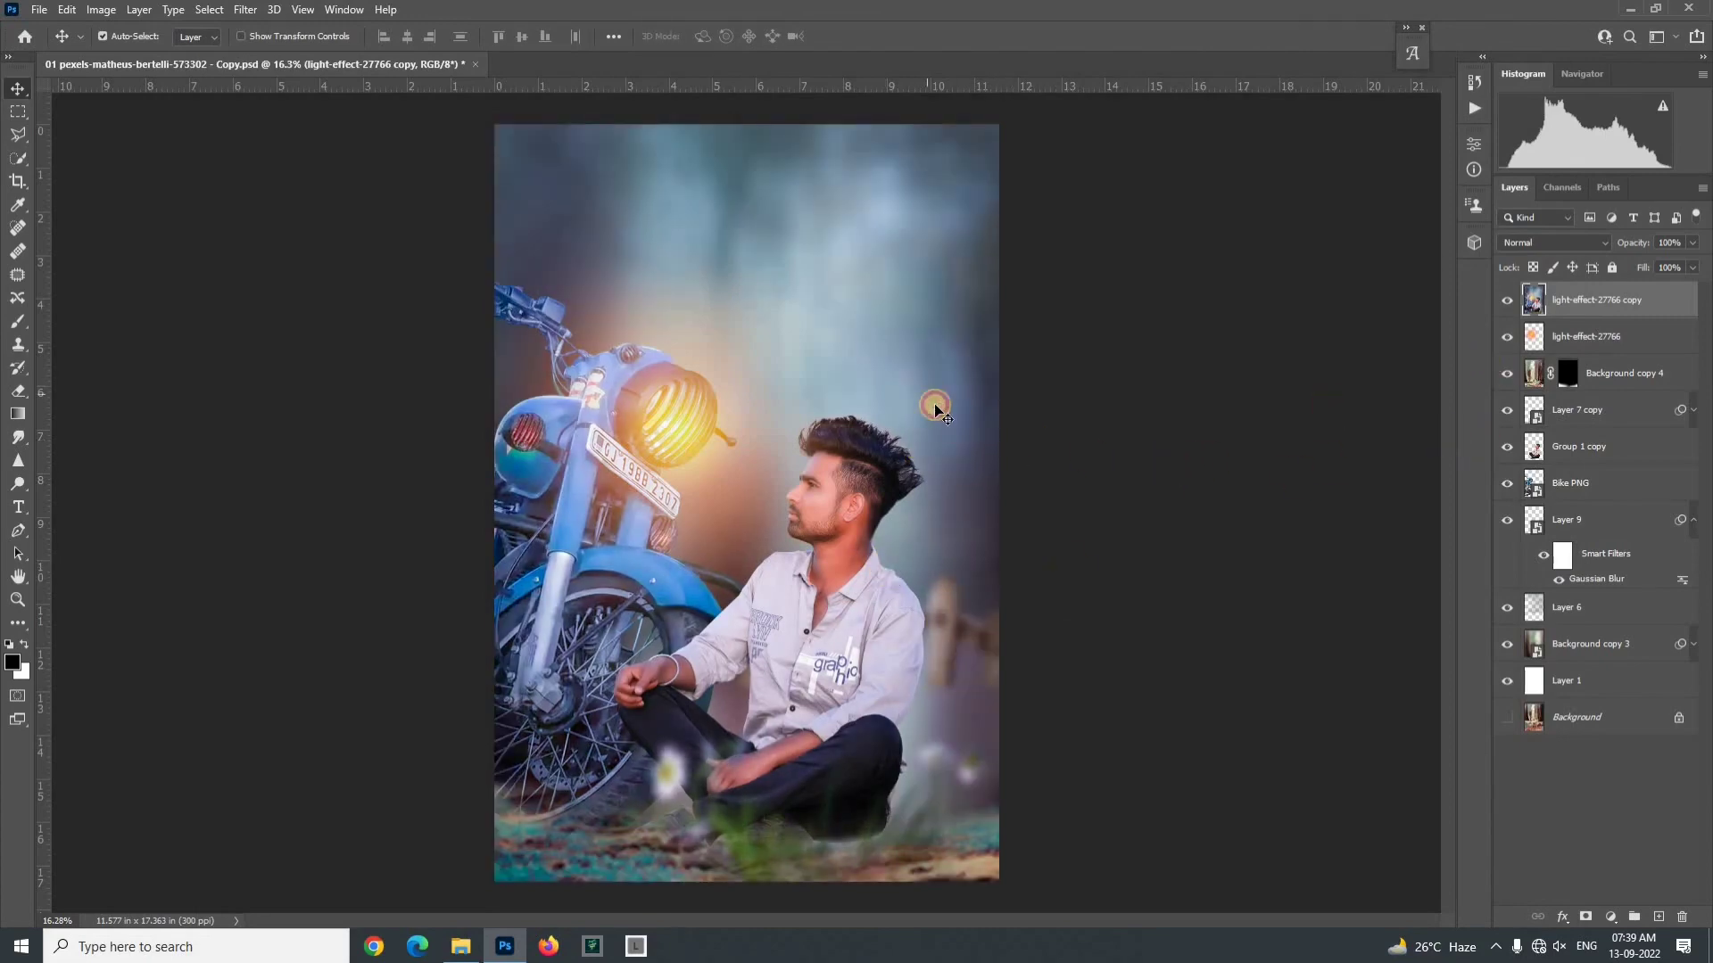
# Step: Deselect the layer, zoom in and back out to check the composite, and save with Ctrl+S
pyautogui.click(1146, 519)
pyautogui.scroll(5, 782, 555)
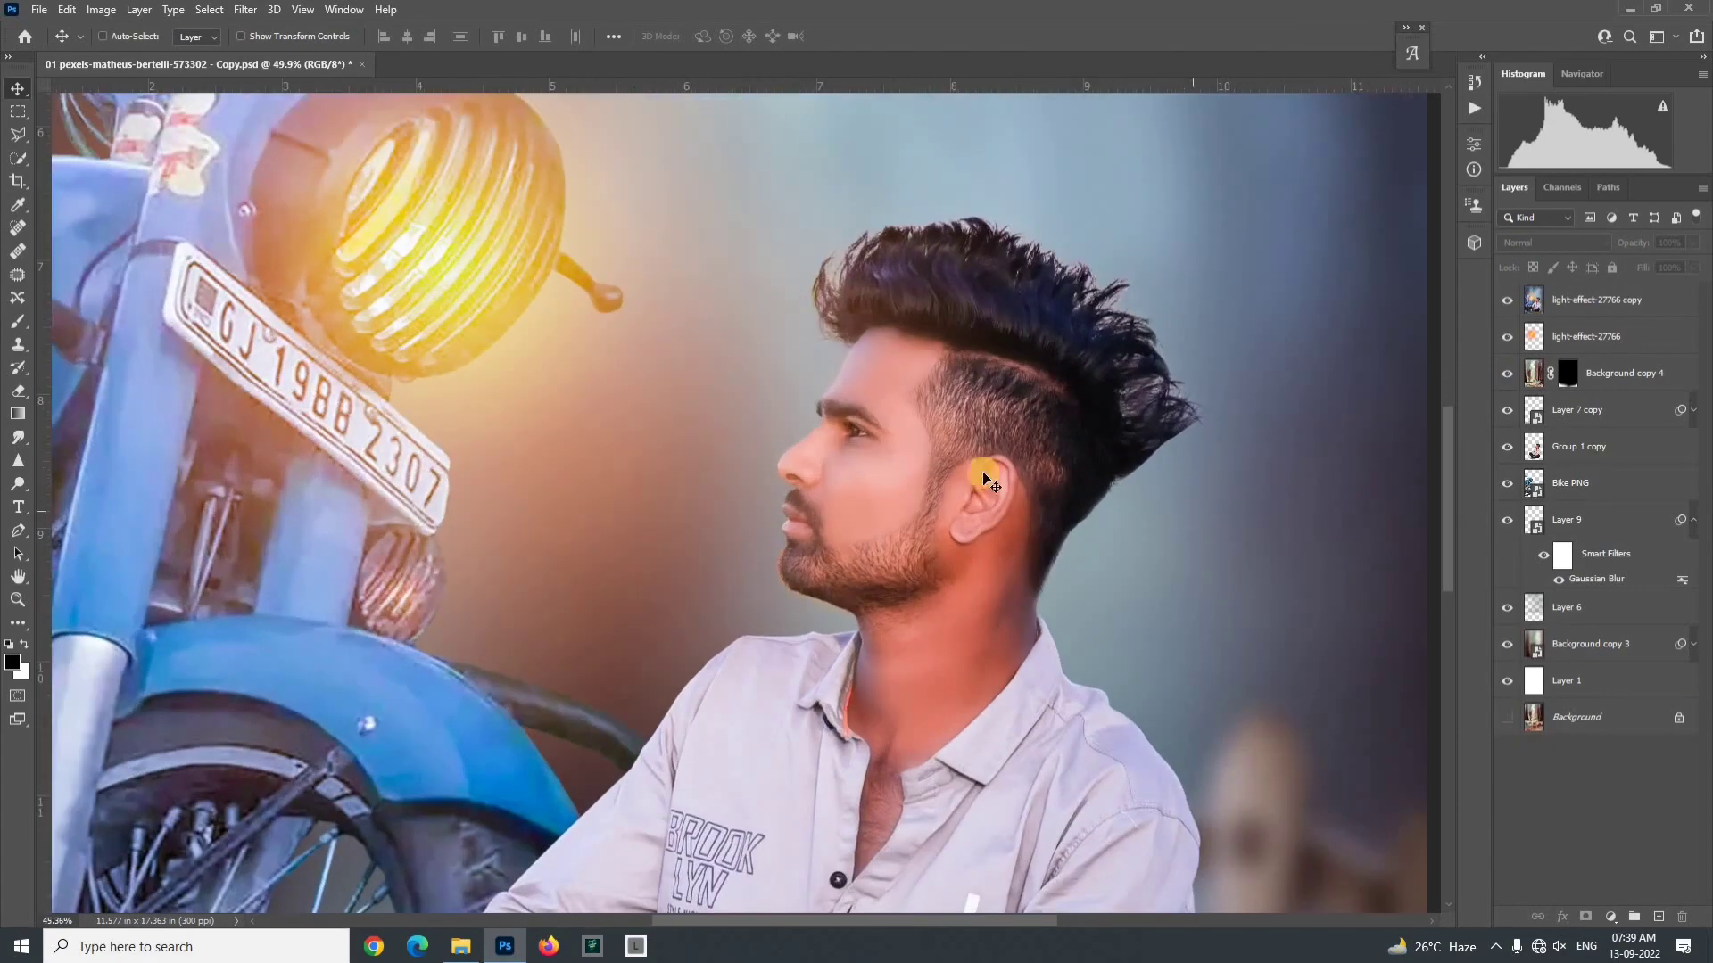
pyautogui.scroll(-5, 987, 466)
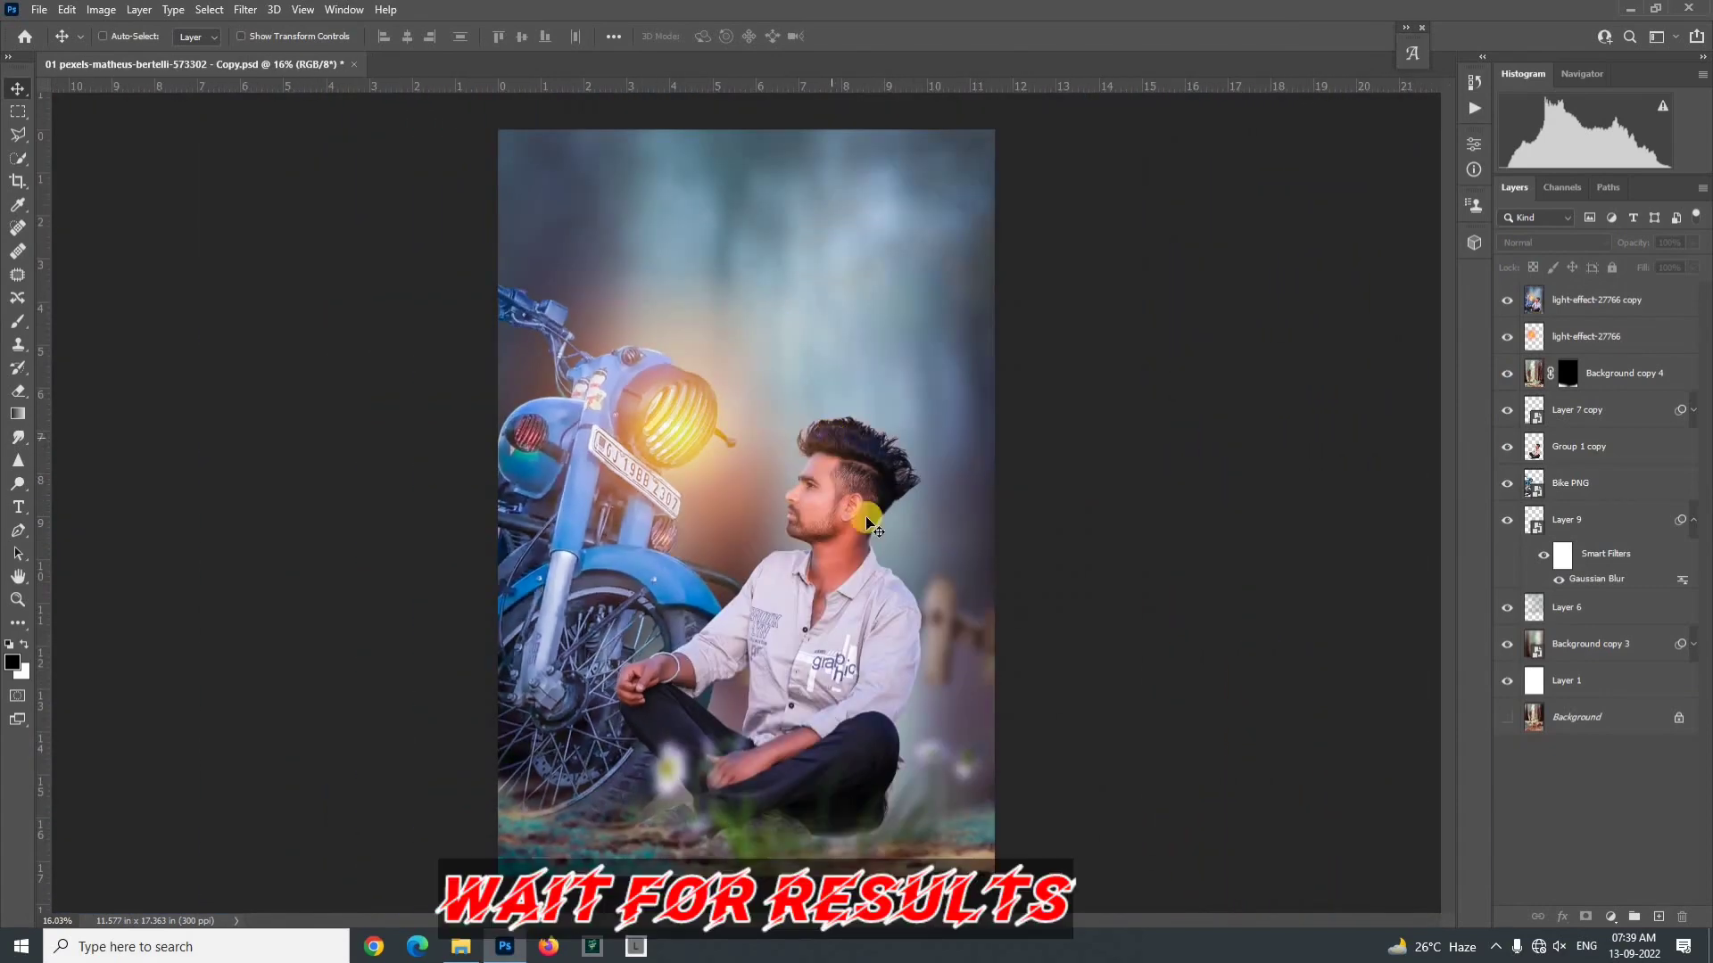
pyautogui.hotkey('ctrl', 's')
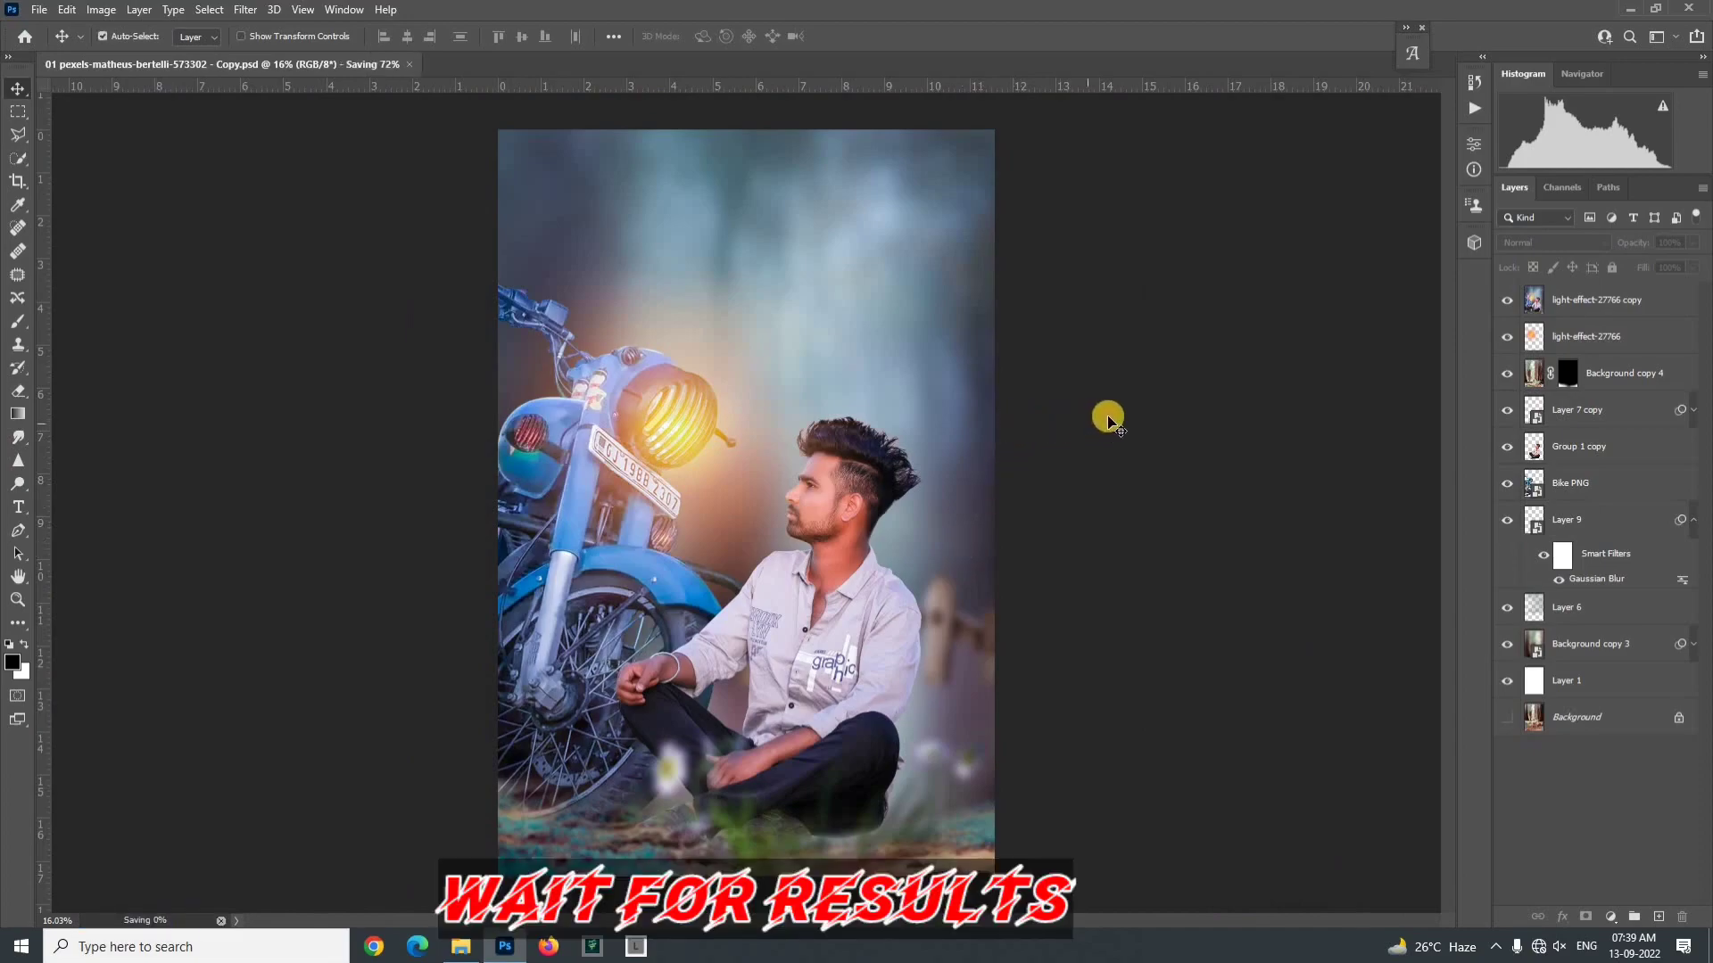